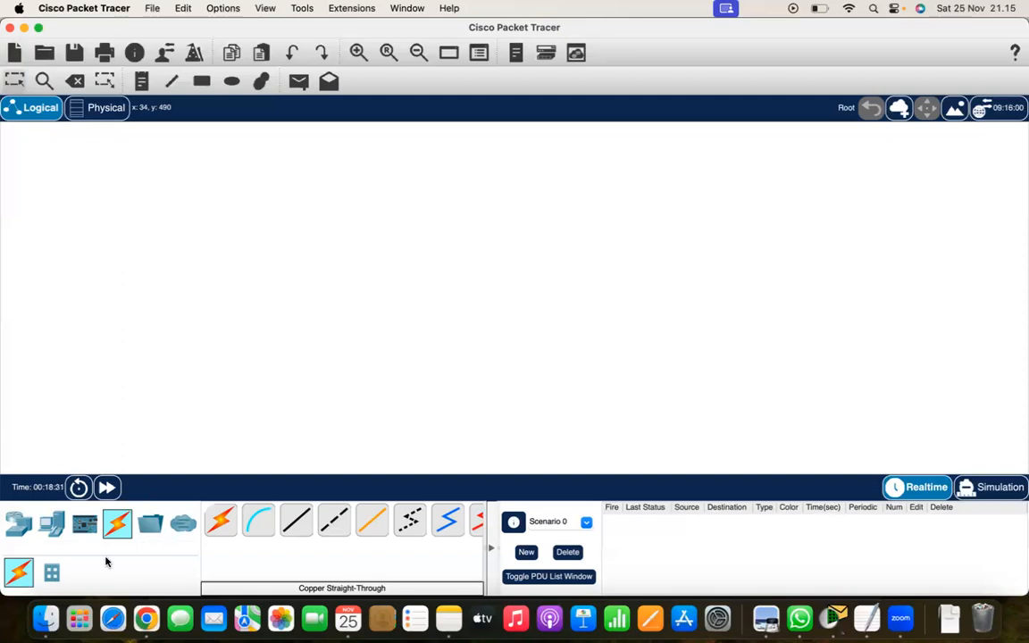
# Look through the full range of end devices available for the workspace, from PCs to the sniffer
pyautogui.click(54, 530)
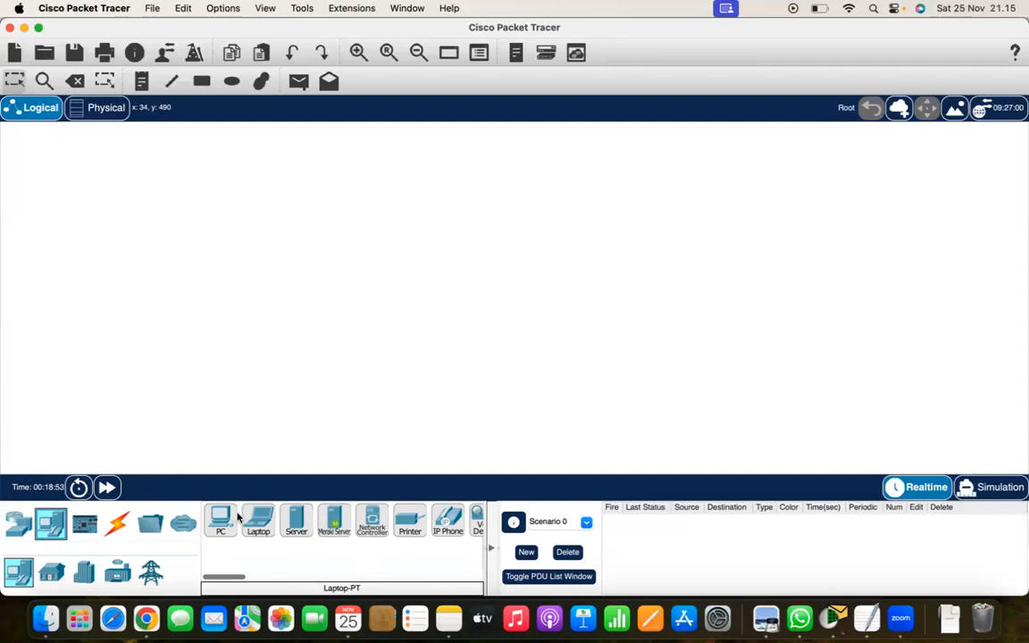
pyautogui.hscroll(2, 305, 525)
pyautogui.hscroll(1, 305, 525)
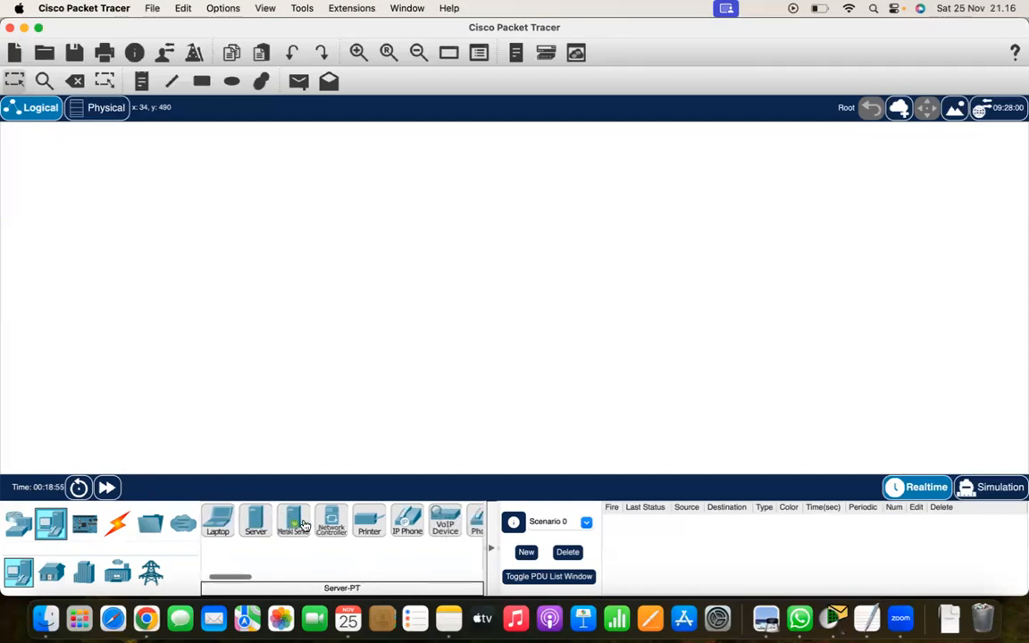
pyautogui.hscroll(5, 340, 526)
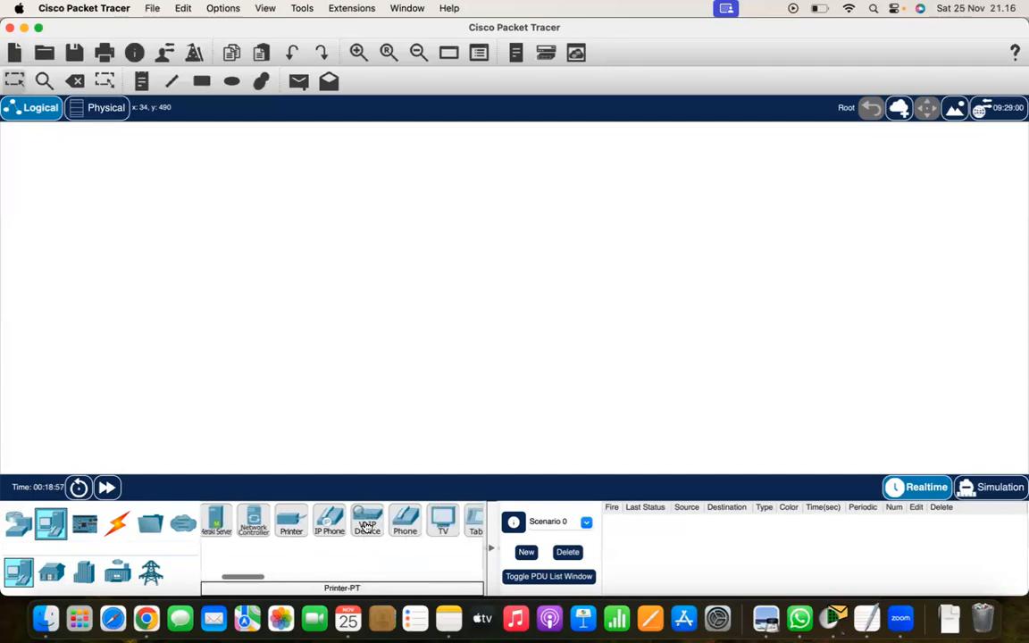
pyautogui.hscroll(10, 366, 527)
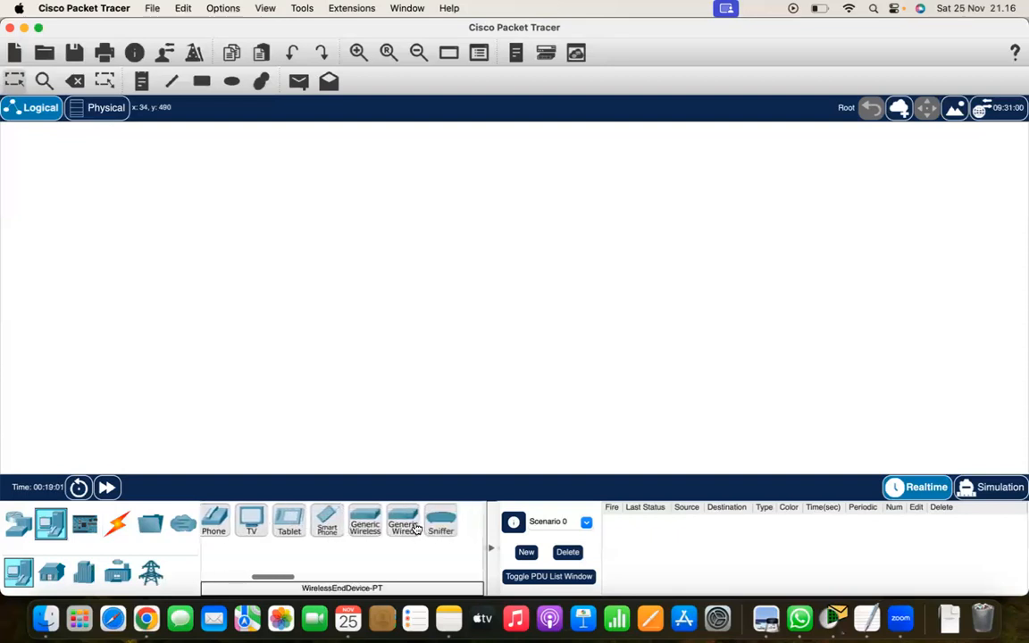
pyautogui.hscroll(-10, 326, 528)
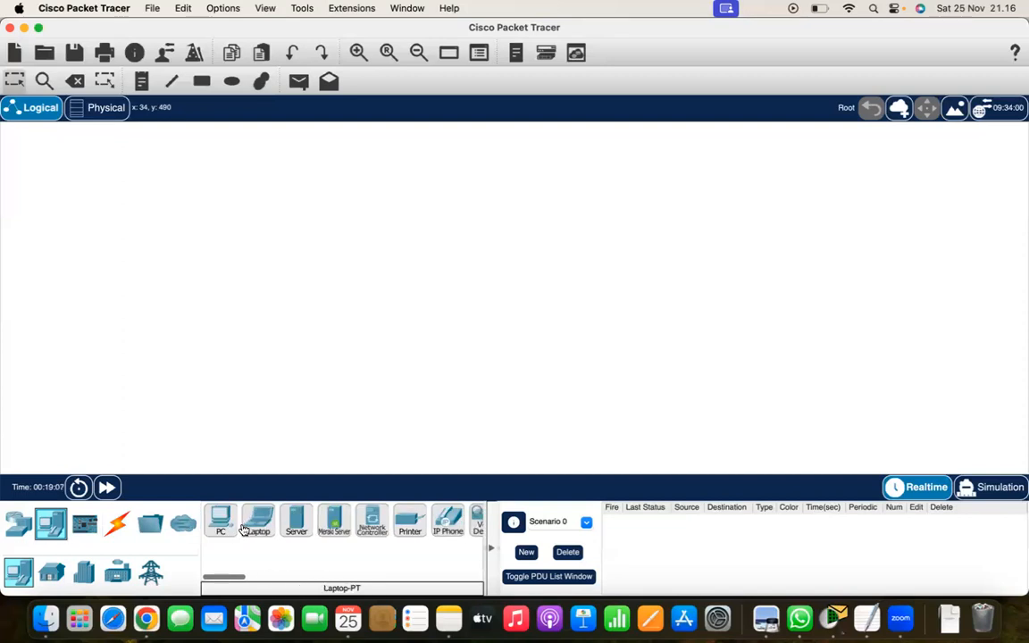
# Examine the available router models and the available switch models among the network devices
pyautogui.click(19, 524)
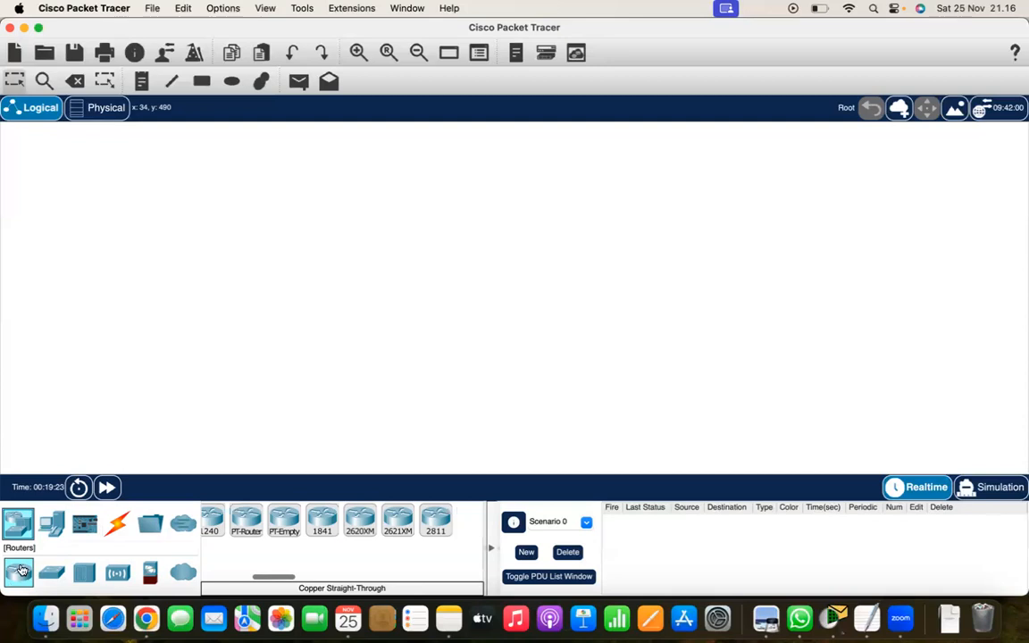
pyautogui.hscroll(-5, 275, 531)
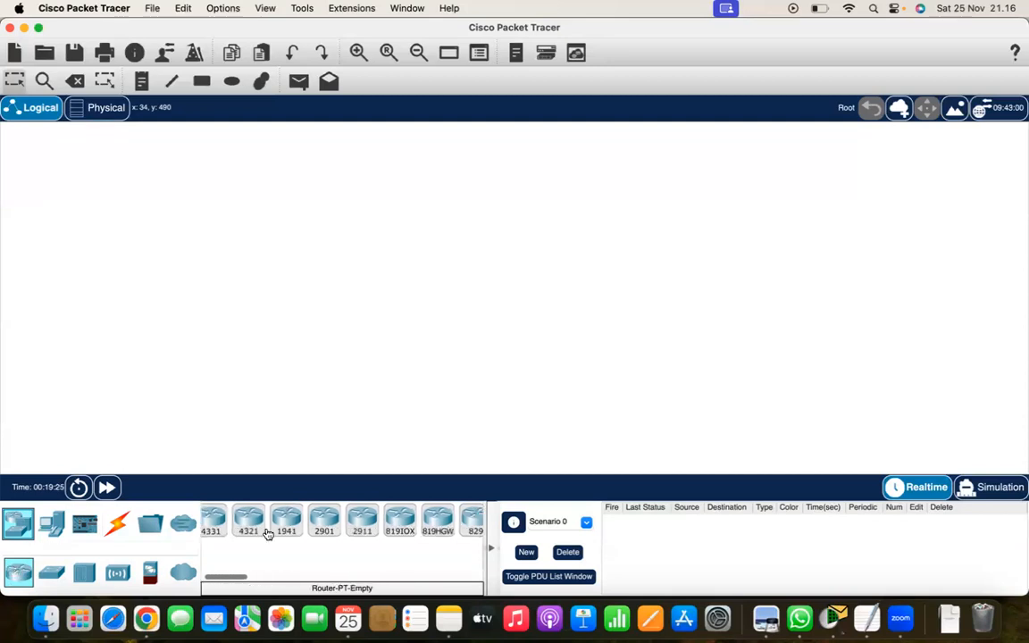
pyautogui.hscroll(8, 379, 540)
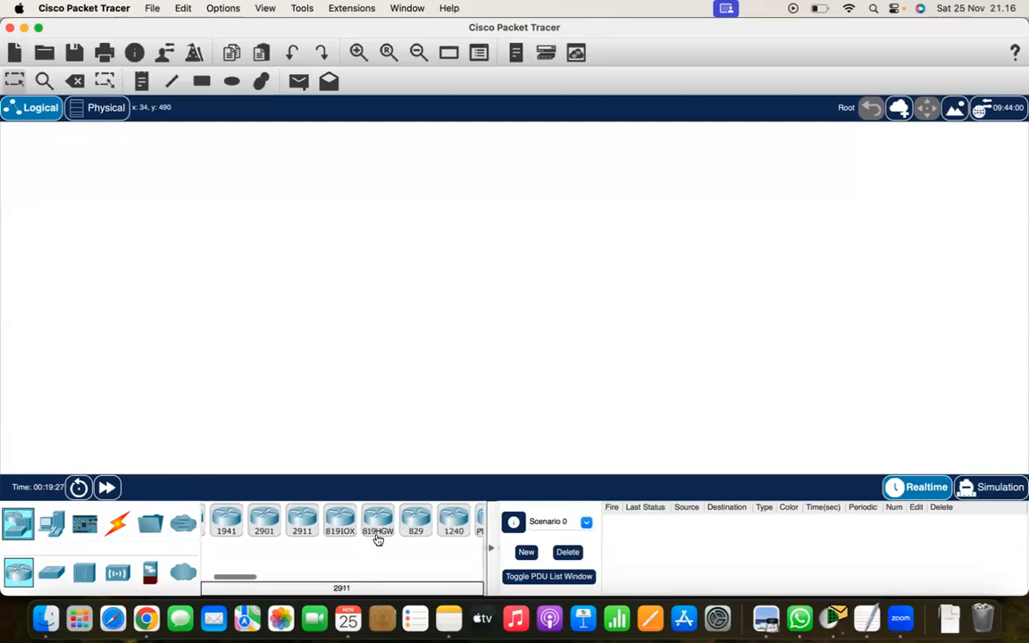
pyautogui.hscroll(-4, 378, 540)
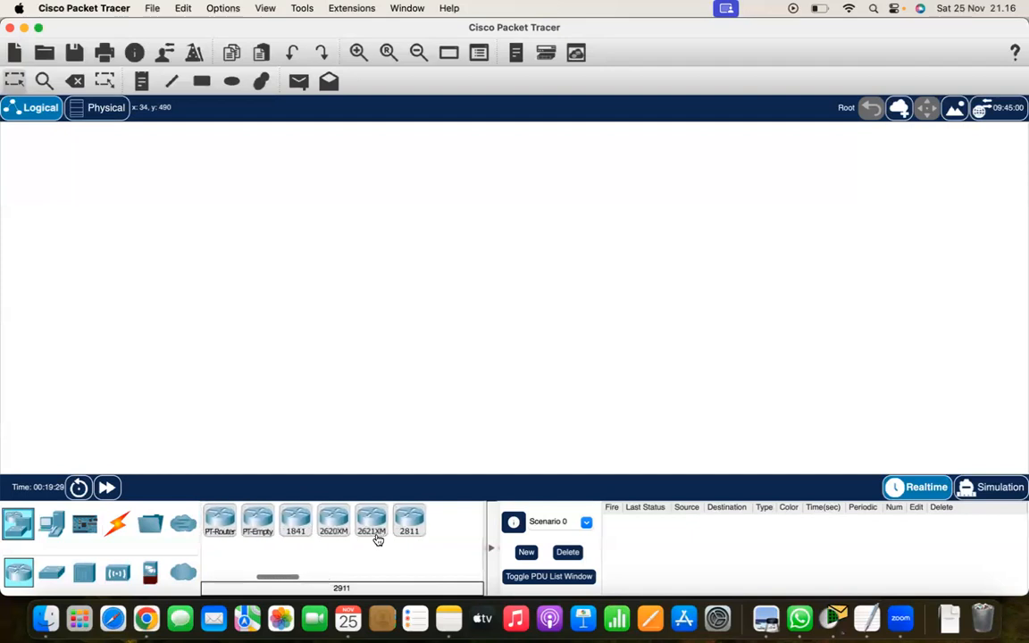
pyautogui.hscroll(-1, 268, 541)
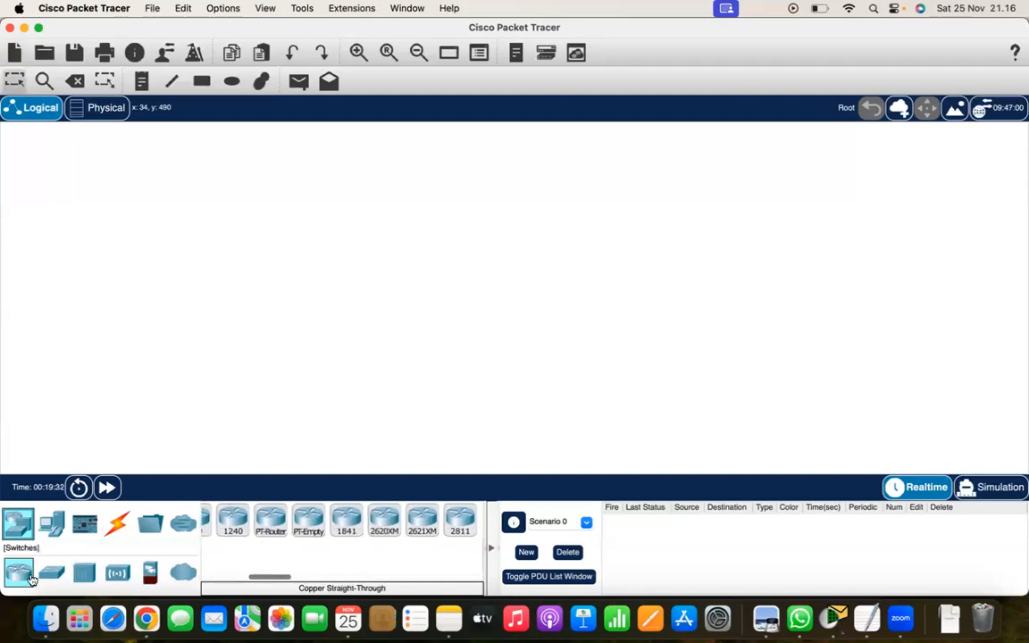
pyautogui.click(48, 575)
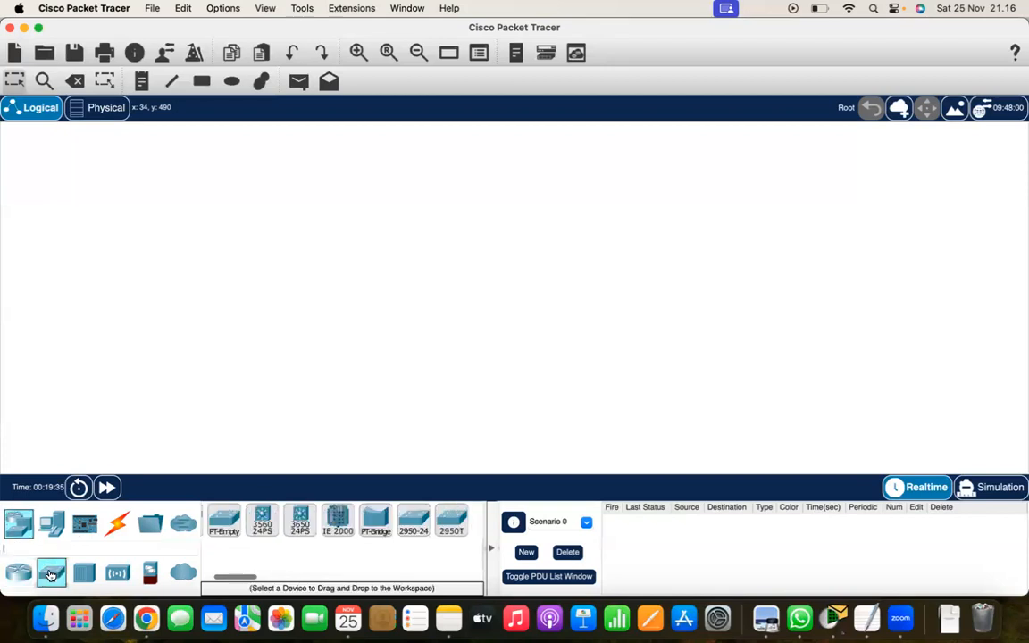
pyautogui.hscroll(3, 267, 544)
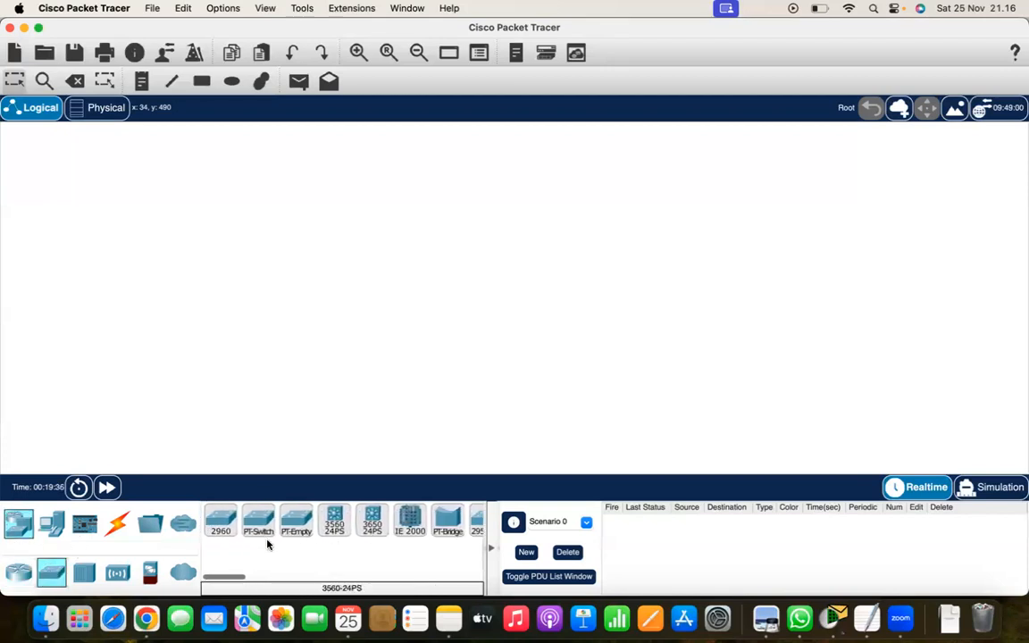
pyautogui.hscroll(-5, 267, 544)
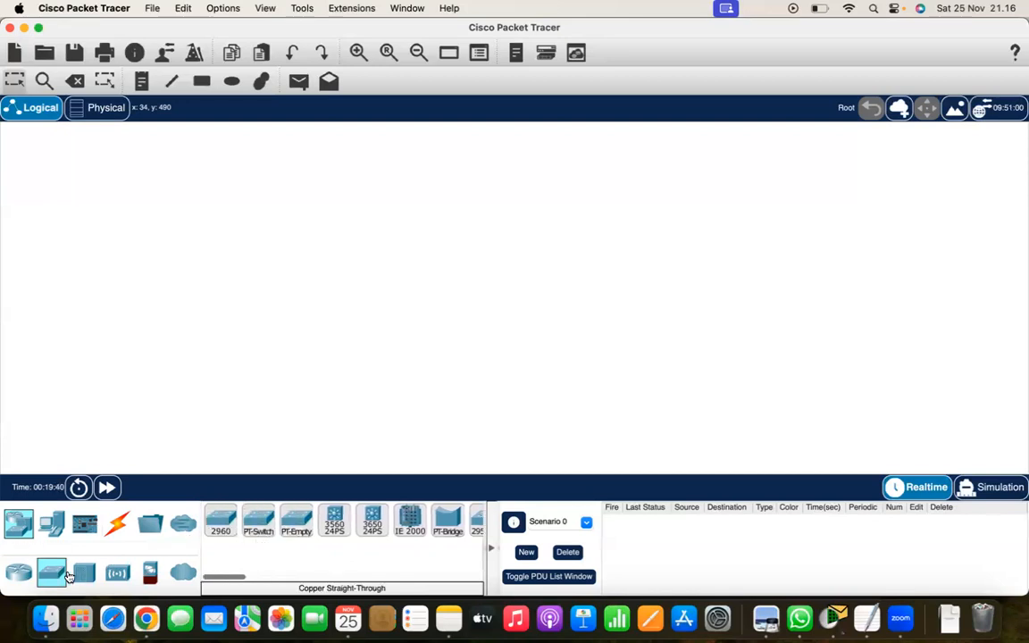
# Examine the available hubs and wireless devices, plus the custom-made devices and connection types
pyautogui.click(88, 576)
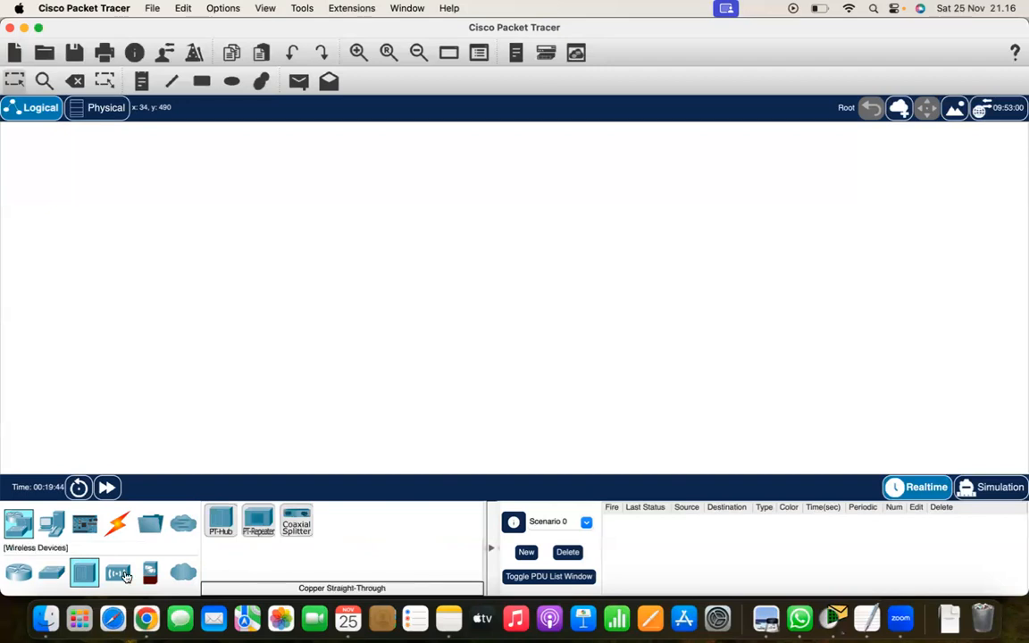
pyautogui.click(117, 572)
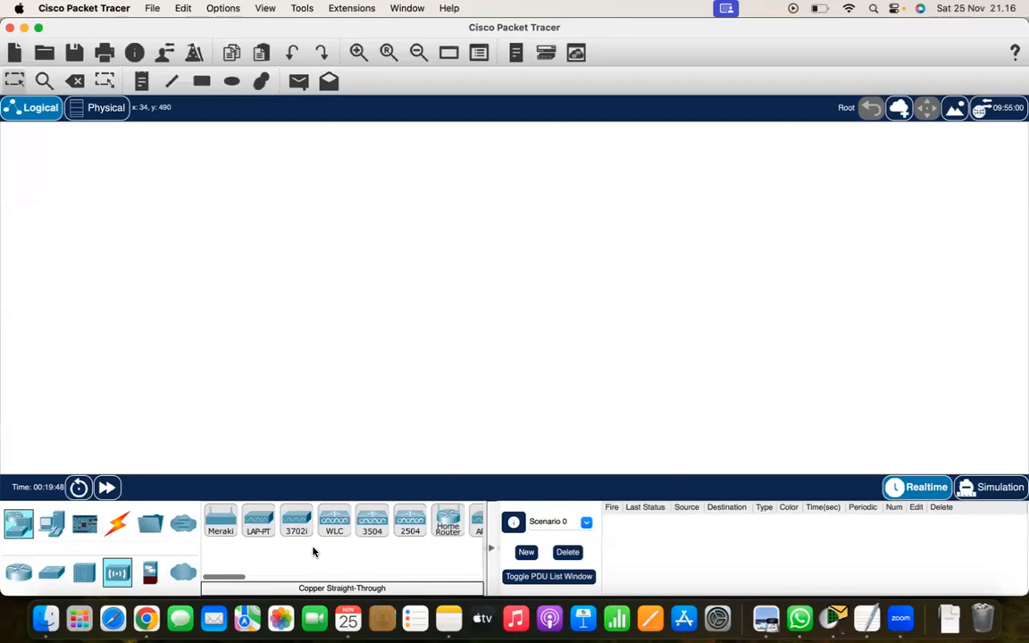
pyautogui.hscroll(6, 314, 552)
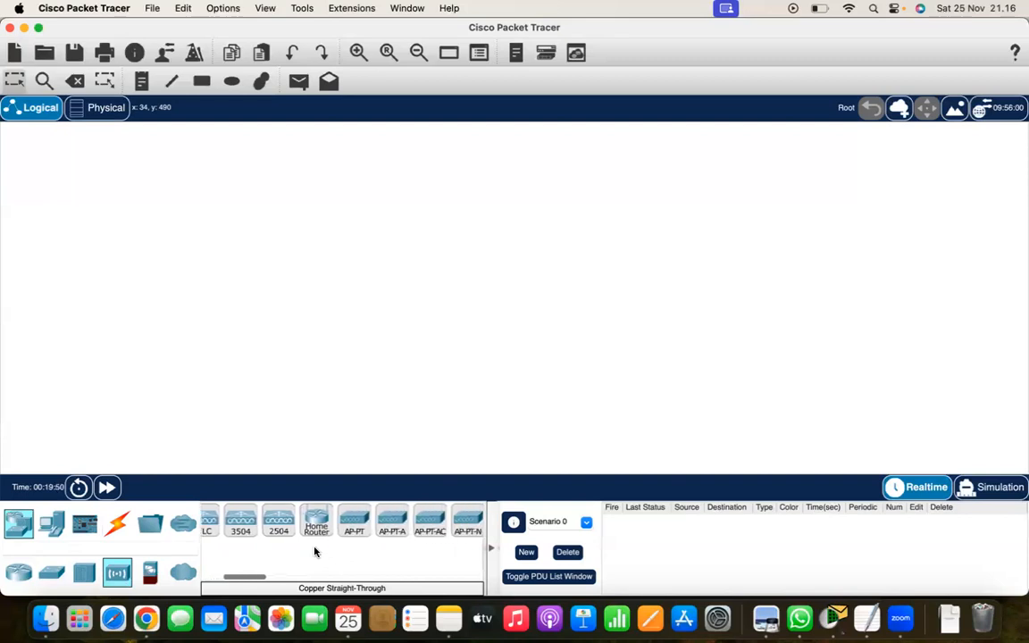
pyautogui.hscroll(-5, 314, 552)
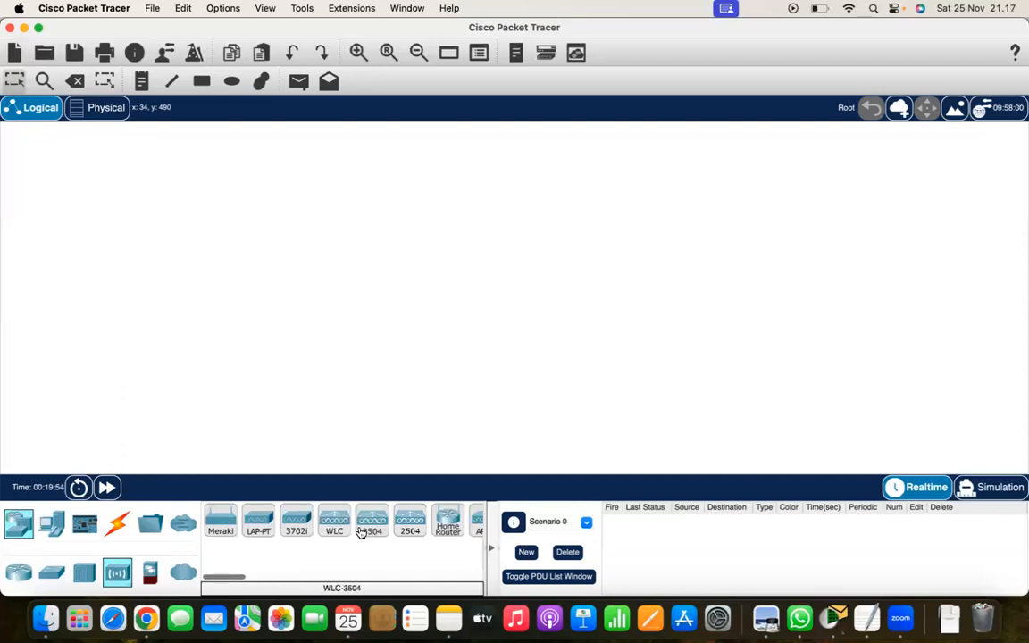
pyautogui.hscroll(2, 378, 542)
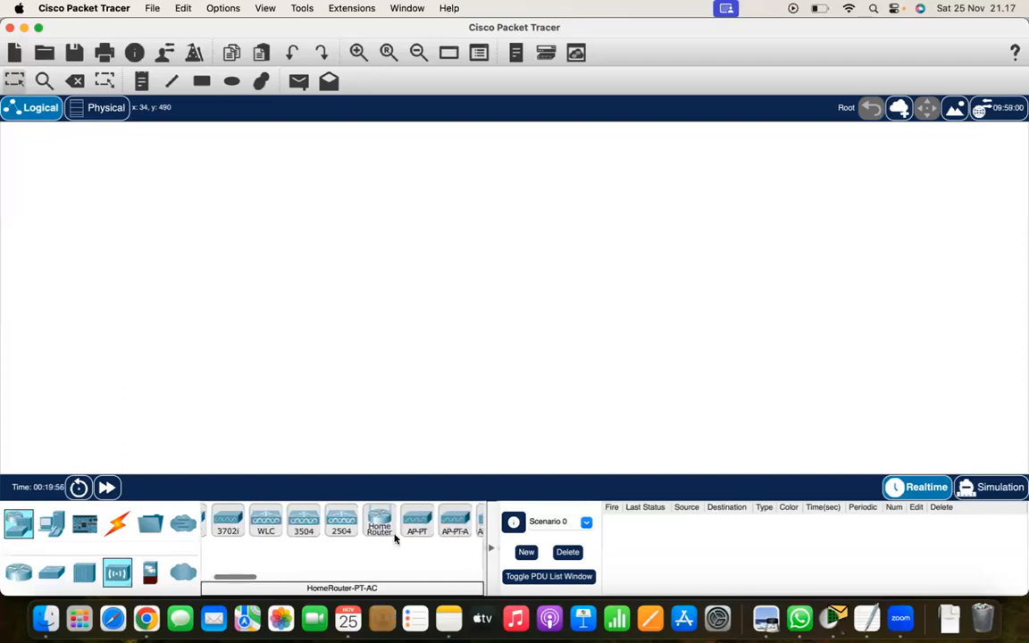
pyautogui.hscroll(8, 395, 538)
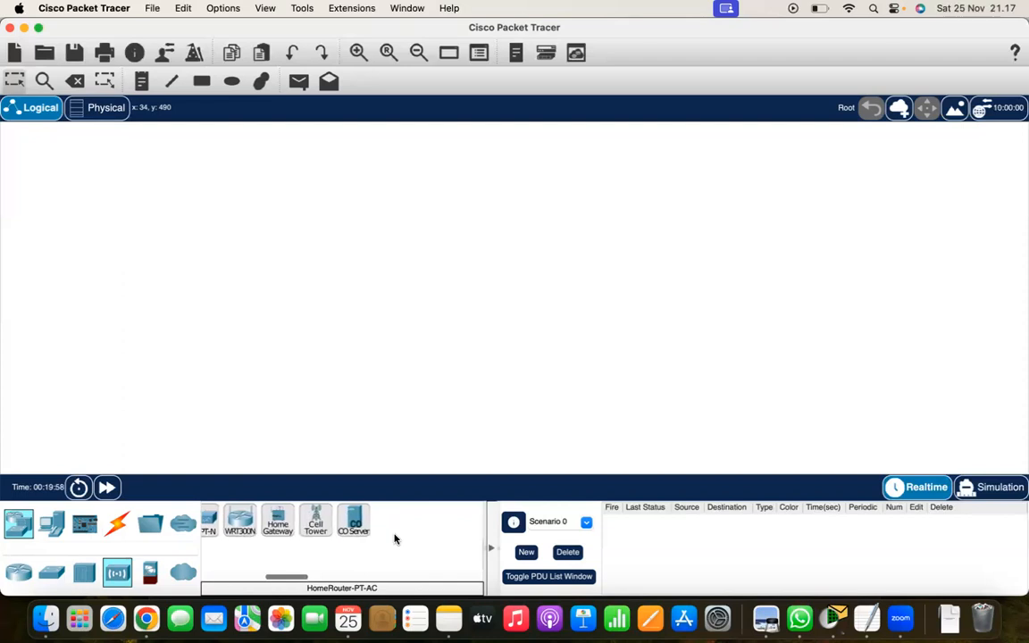
pyautogui.hscroll(-10, 395, 538)
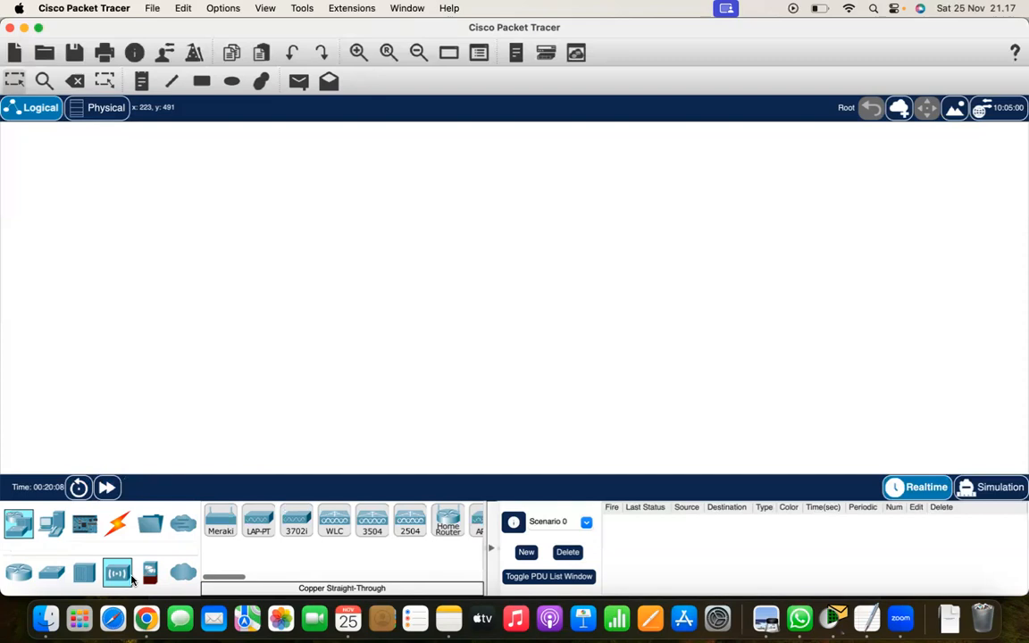
pyautogui.click(152, 534)
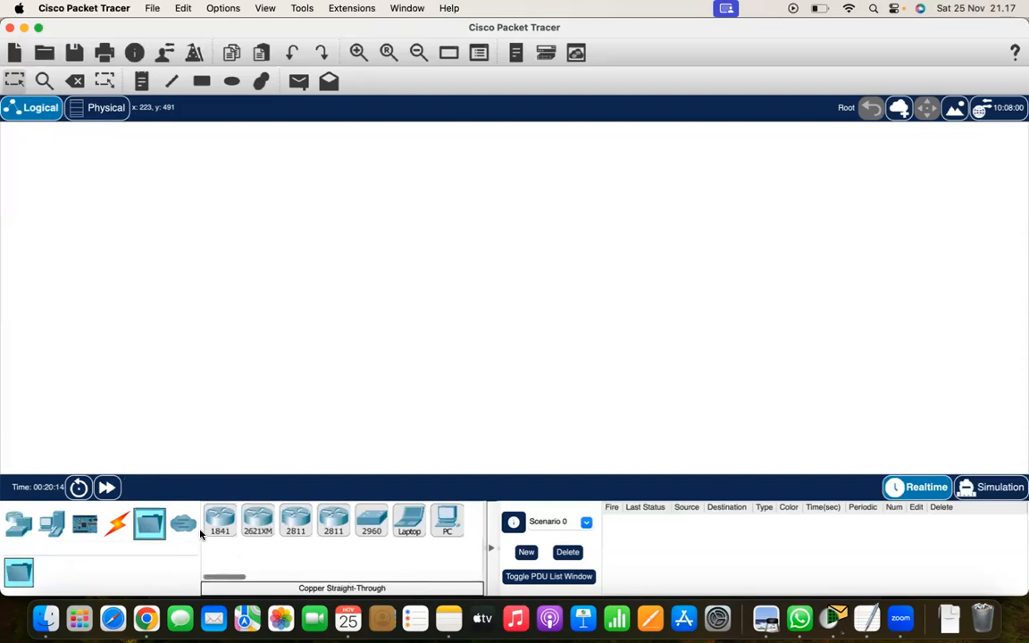
pyautogui.click(116, 525)
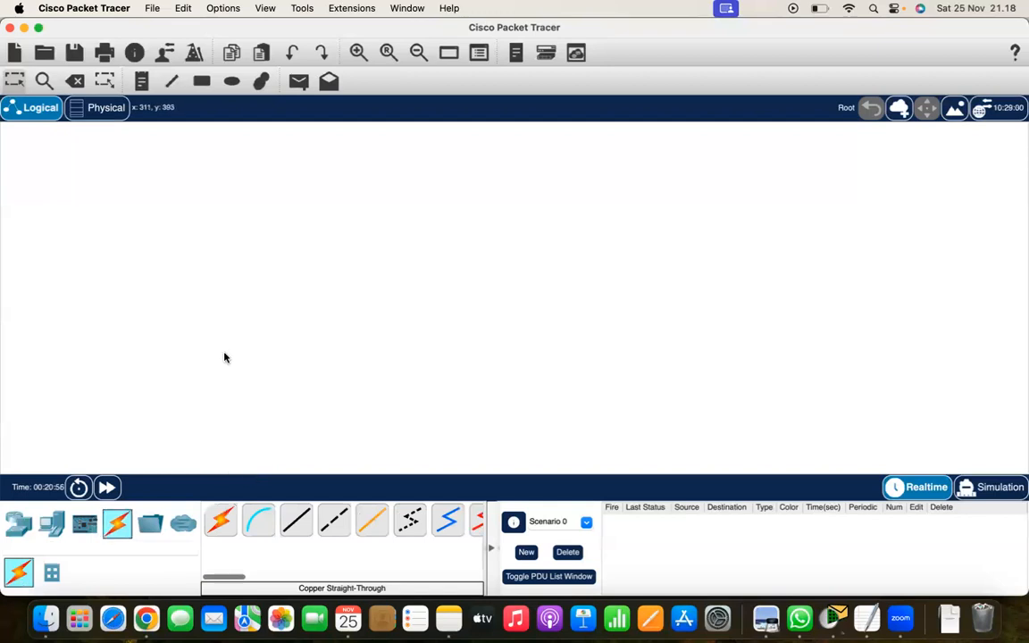
# Place two generic PCs side by side in the left half of the logical workspace
pyautogui.click(40, 531)
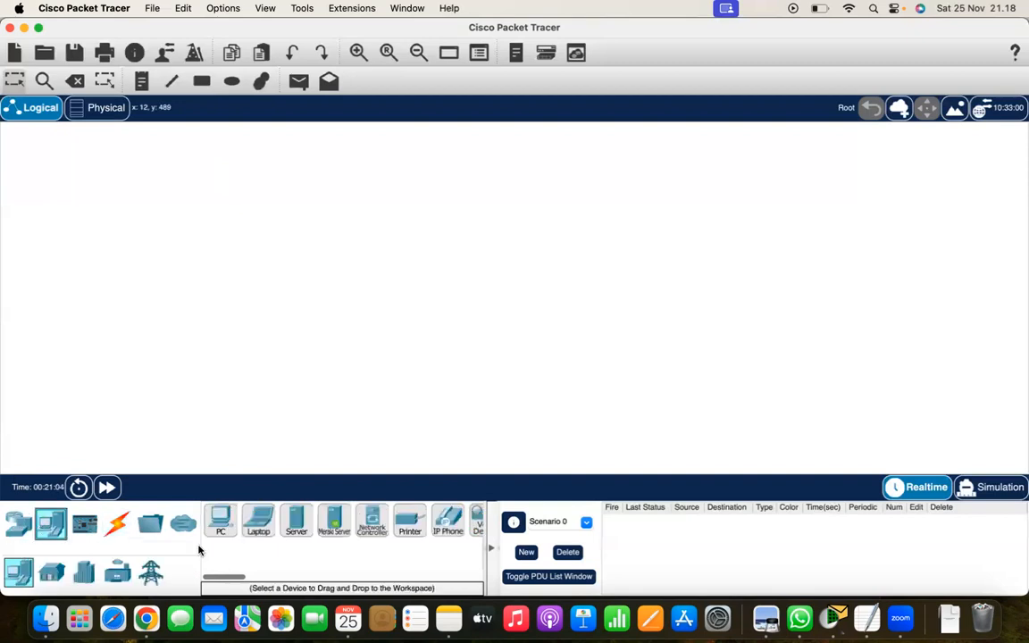
pyautogui.click(219, 529)
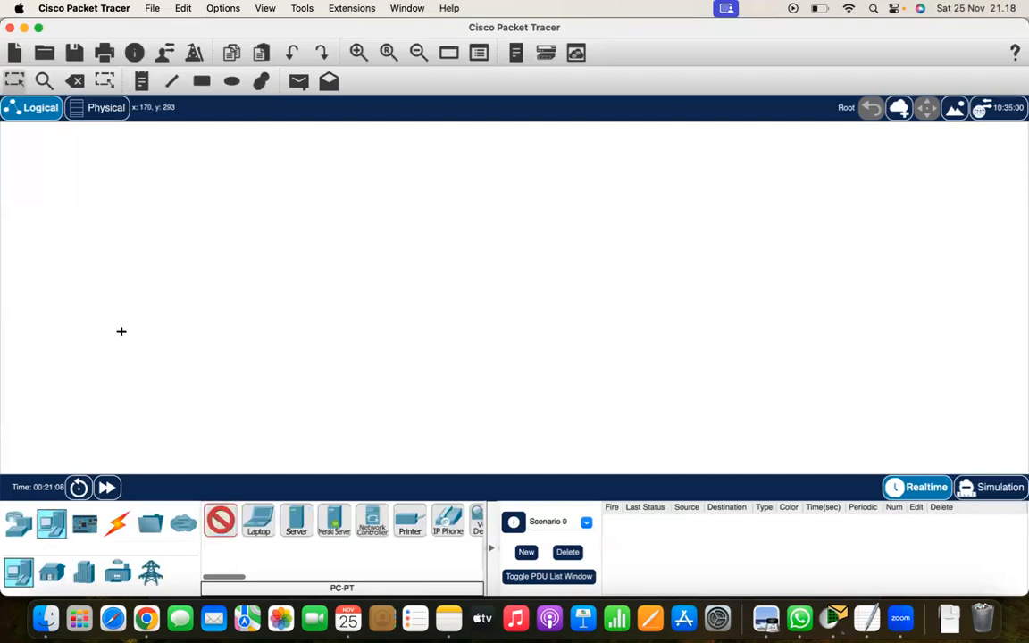
pyautogui.click(122, 334)
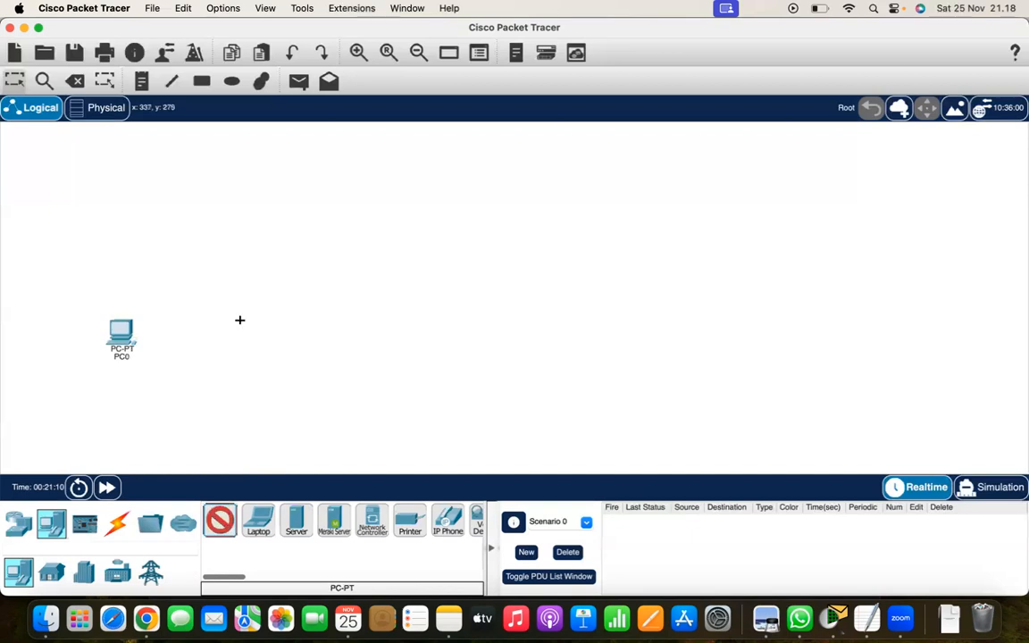
pyautogui.click(237, 331)
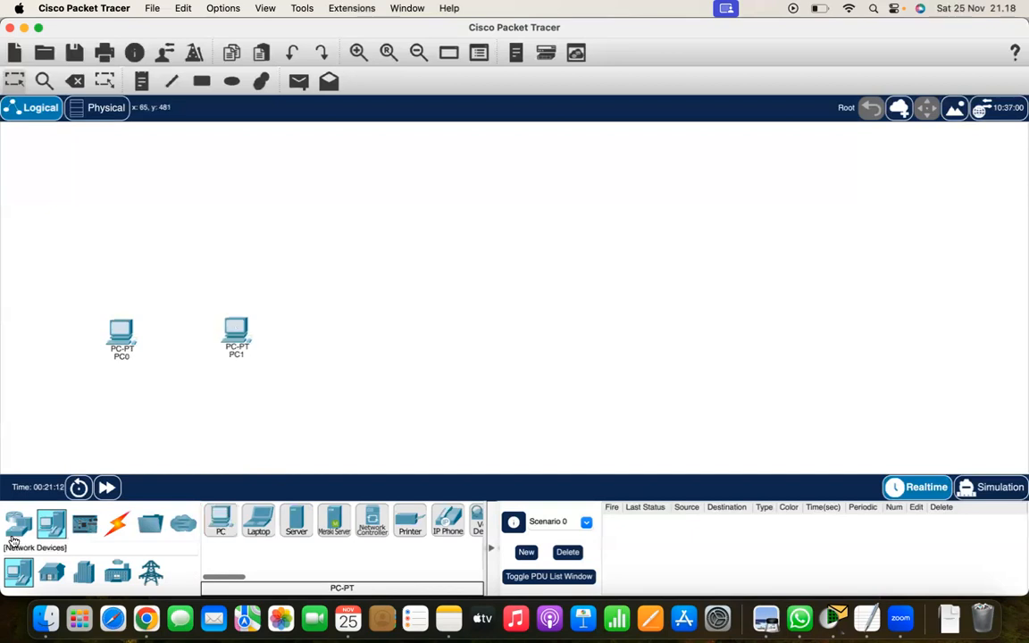
# Add a 2950-24 switch to the workspace and position it above and midway between the two PCs
pyautogui.click(19, 521)
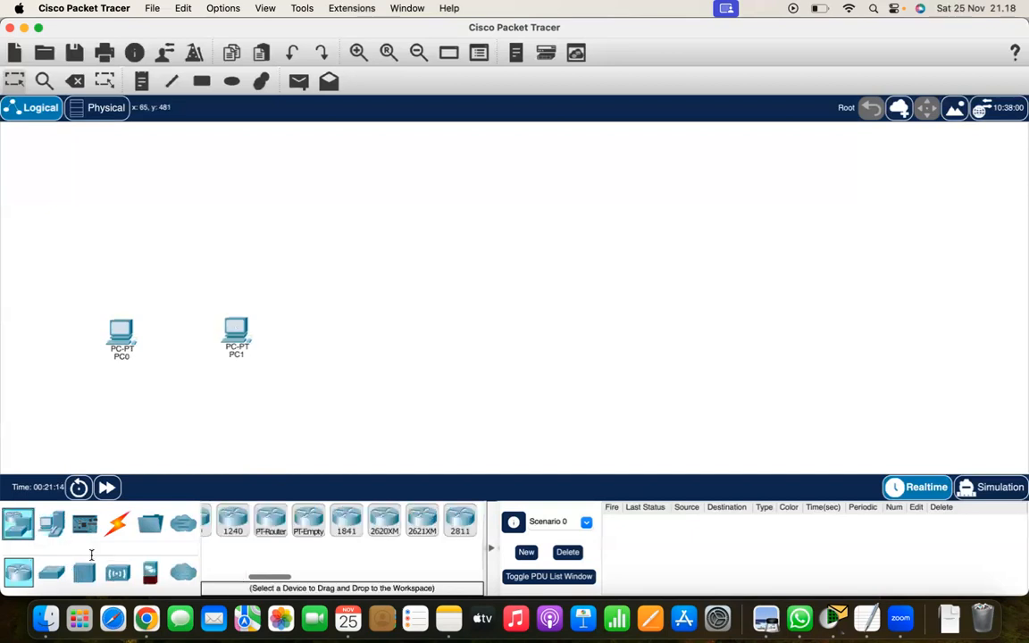
pyautogui.click(55, 575)
pyautogui.hscroll(3, 333, 544)
pyautogui.click(385, 522)
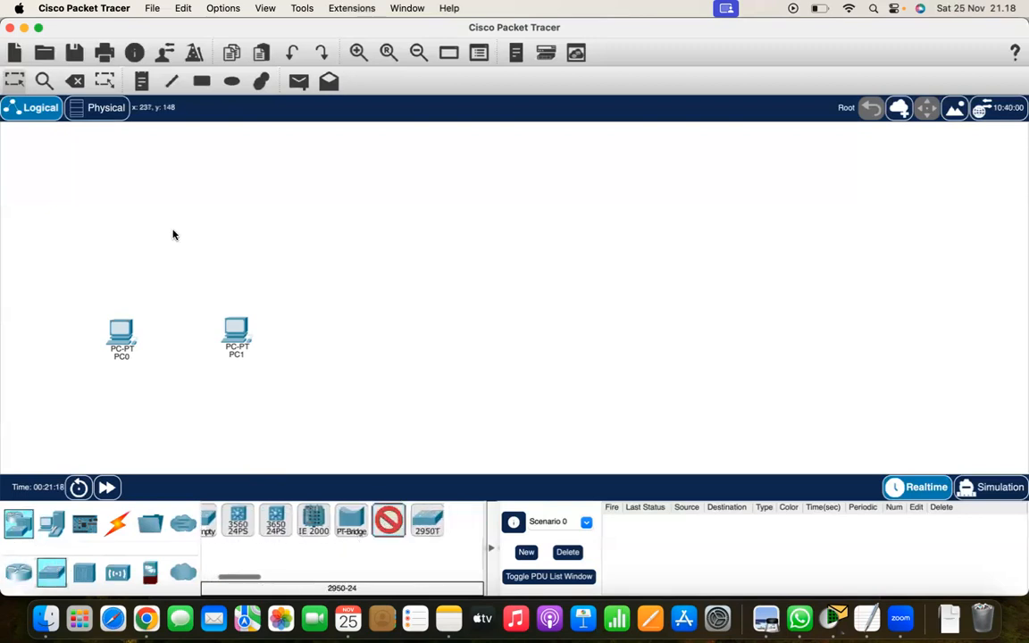
pyautogui.click(164, 273)
pyautogui.moveTo(167, 279); pyautogui.dragTo(182, 281)
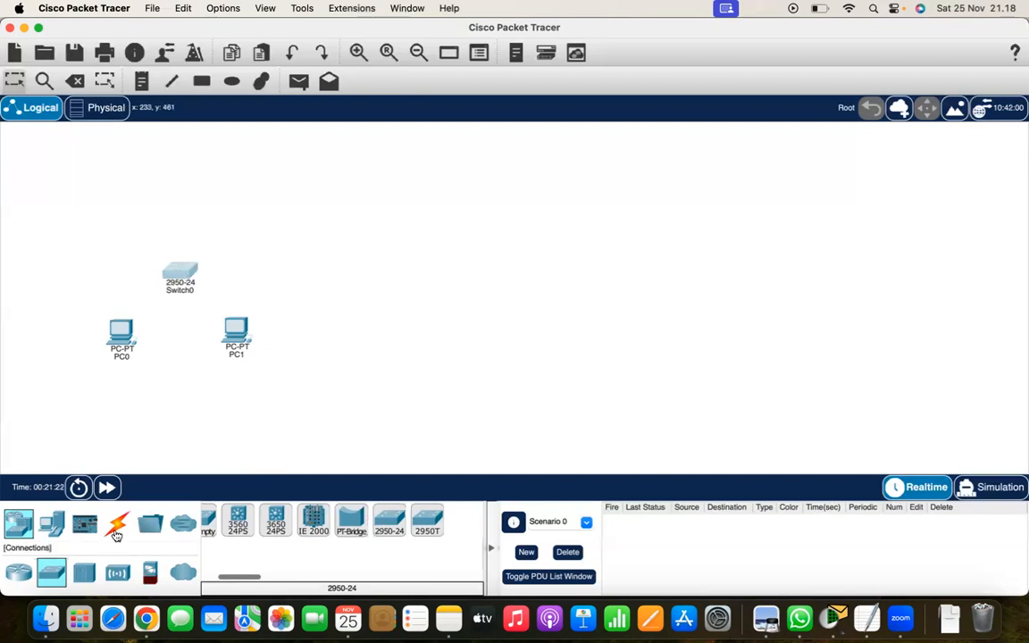
# Connect port FastEthernet0/1 of the switch to PC0 with a copper straight-through cable
pyautogui.click(116, 521)
pyautogui.click(298, 518)
pyautogui.click(165, 286)
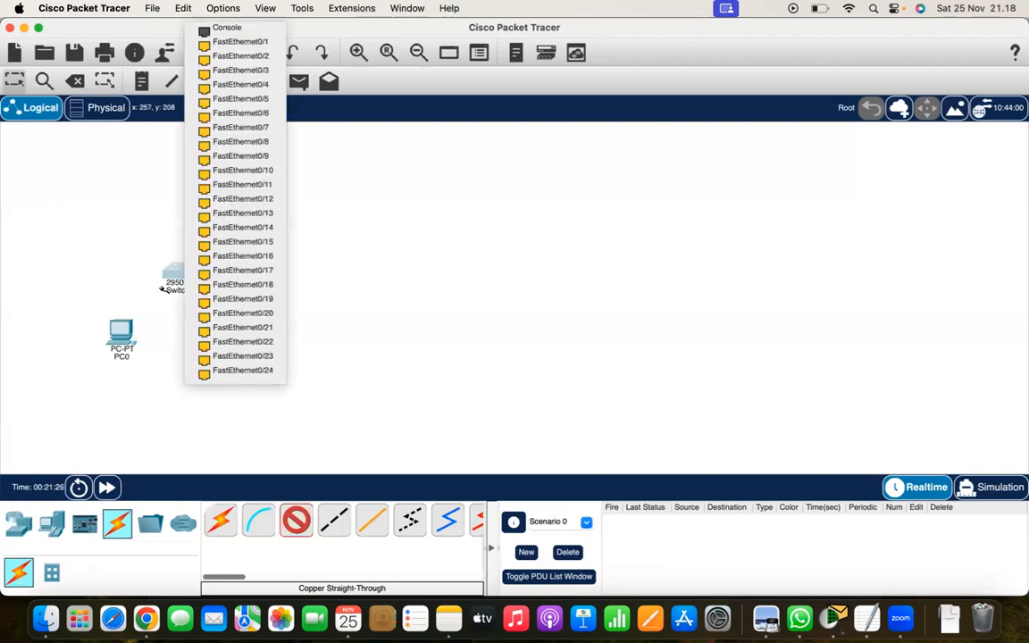
pyautogui.click(259, 42)
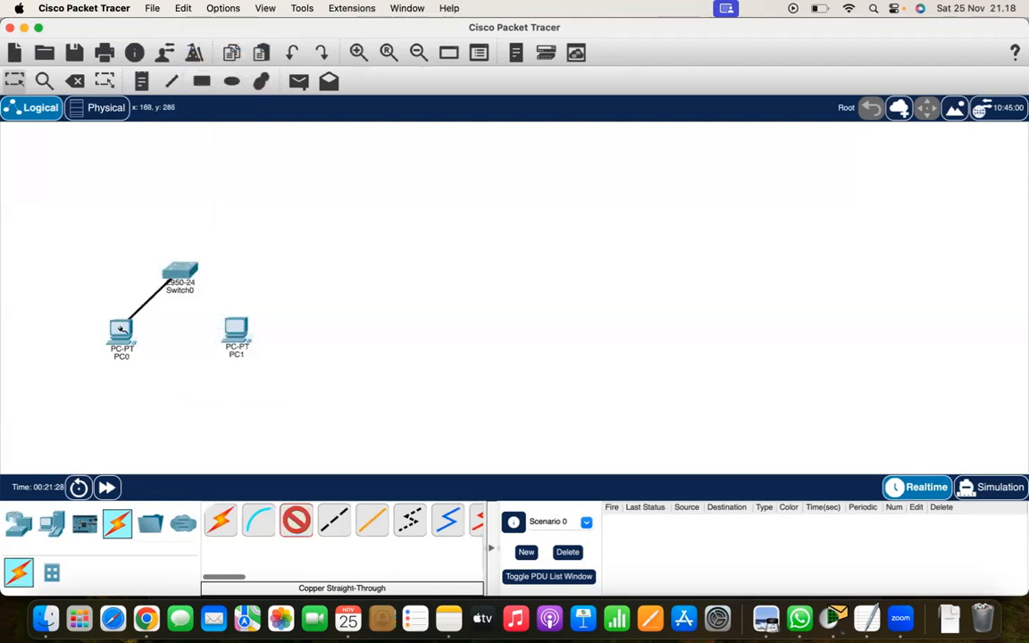
pyautogui.click(121, 329)
pyautogui.click(167, 385)
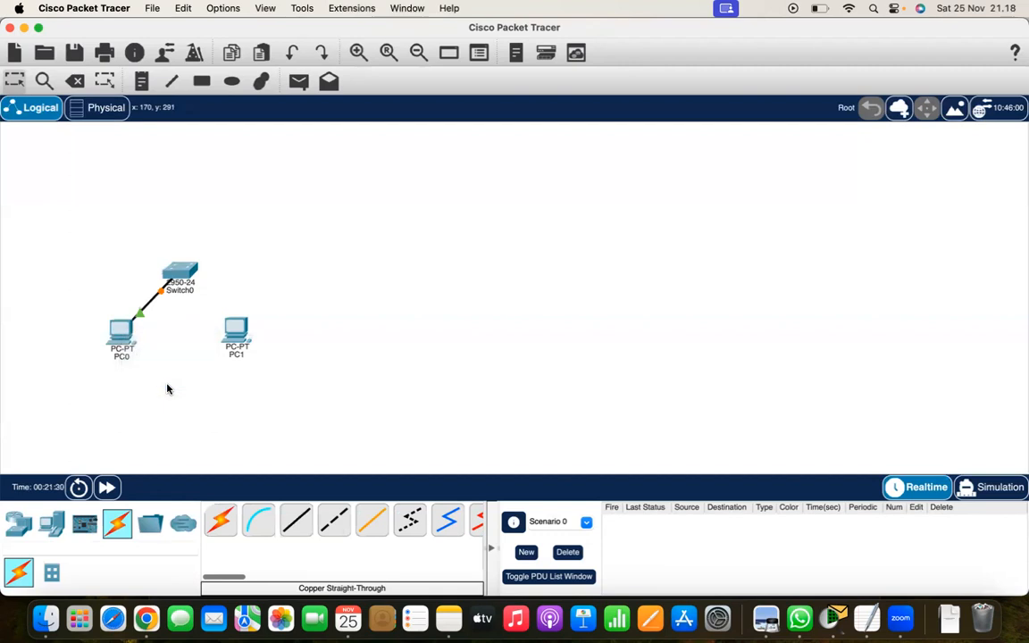
# Connect the switch to PC1 using the automatically chosen connection type
pyautogui.click(221, 525)
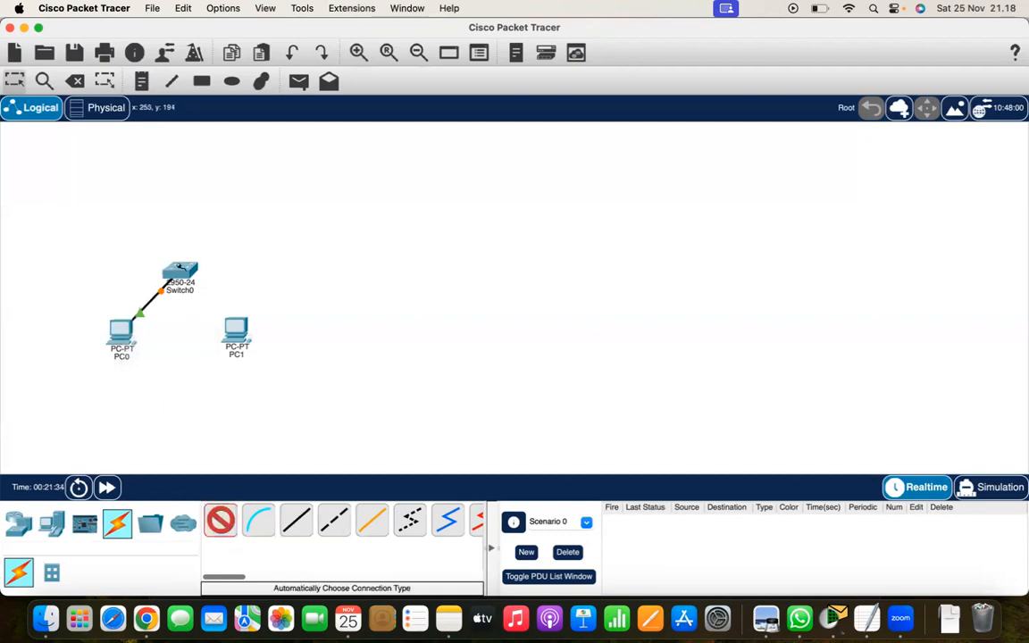
pyautogui.click(180, 272)
pyautogui.click(236, 335)
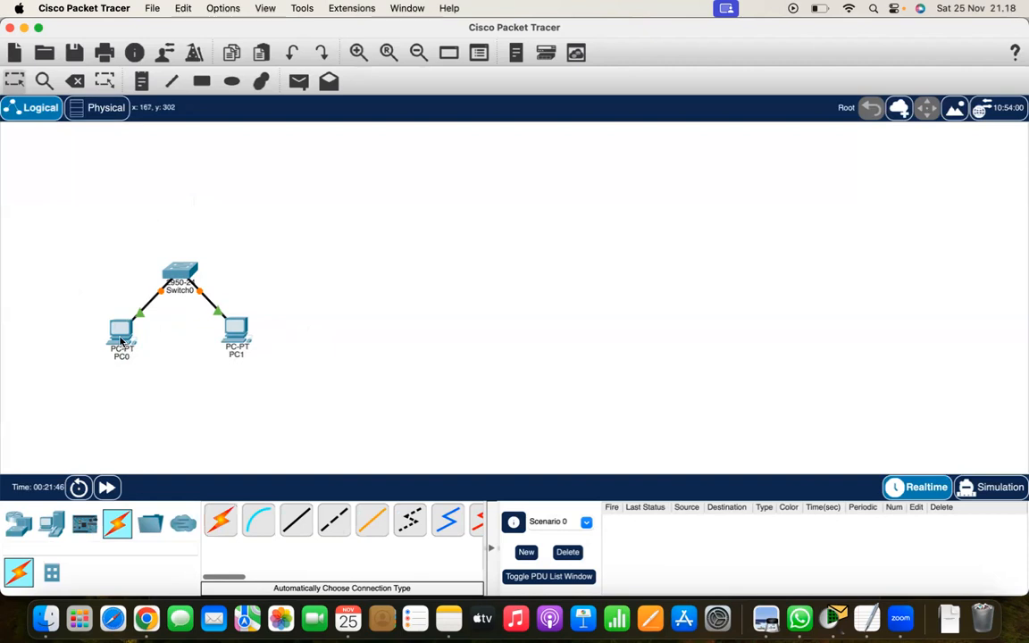
# Assign PC0 the static IPv4 address 192.168.1.2 with subnet mask 255.255.255.0
pyautogui.moveTo(120, 341)
pyautogui.click(125, 341)
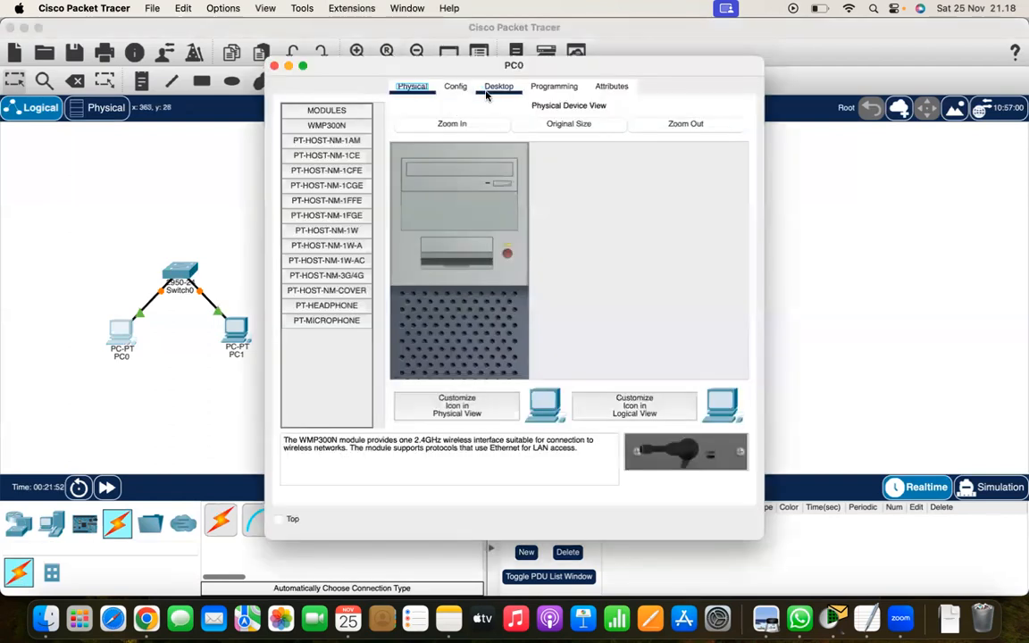
pyautogui.click(499, 86)
pyautogui.click(295, 134)
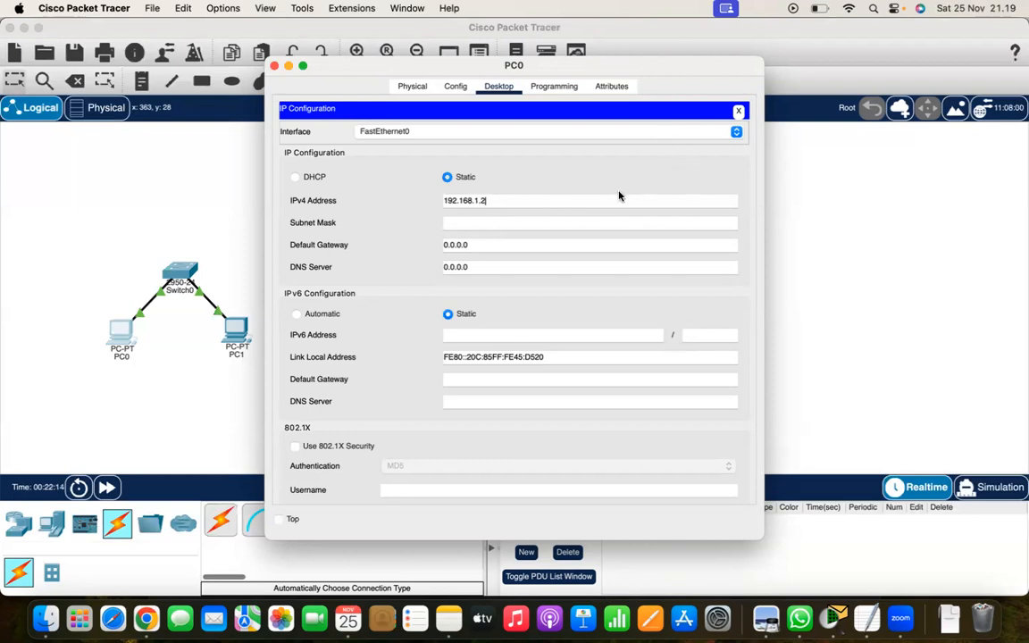
pyautogui.click(470, 223)
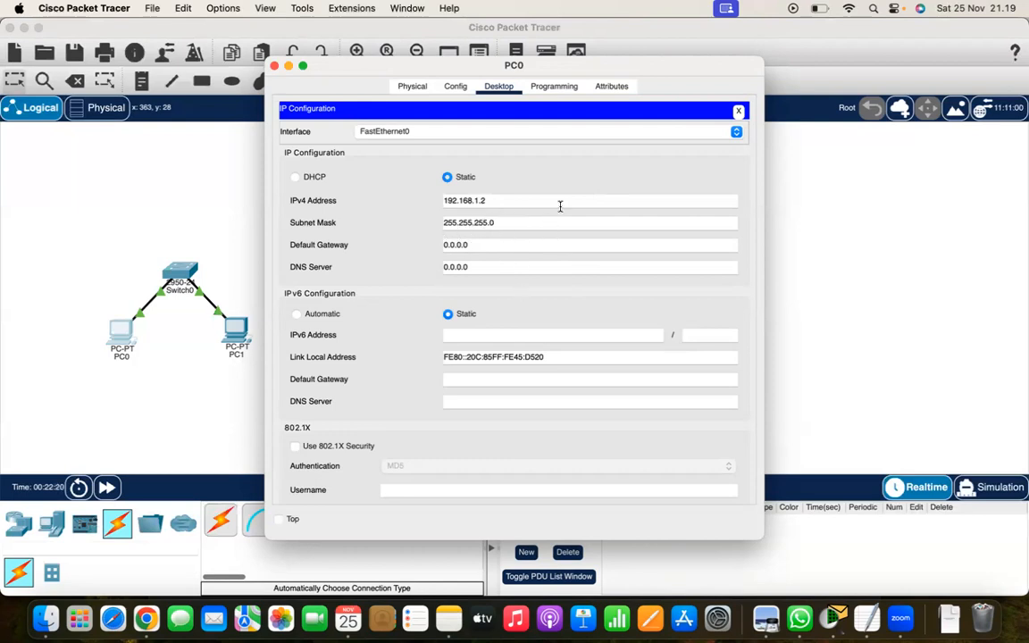
pyautogui.click(739, 111)
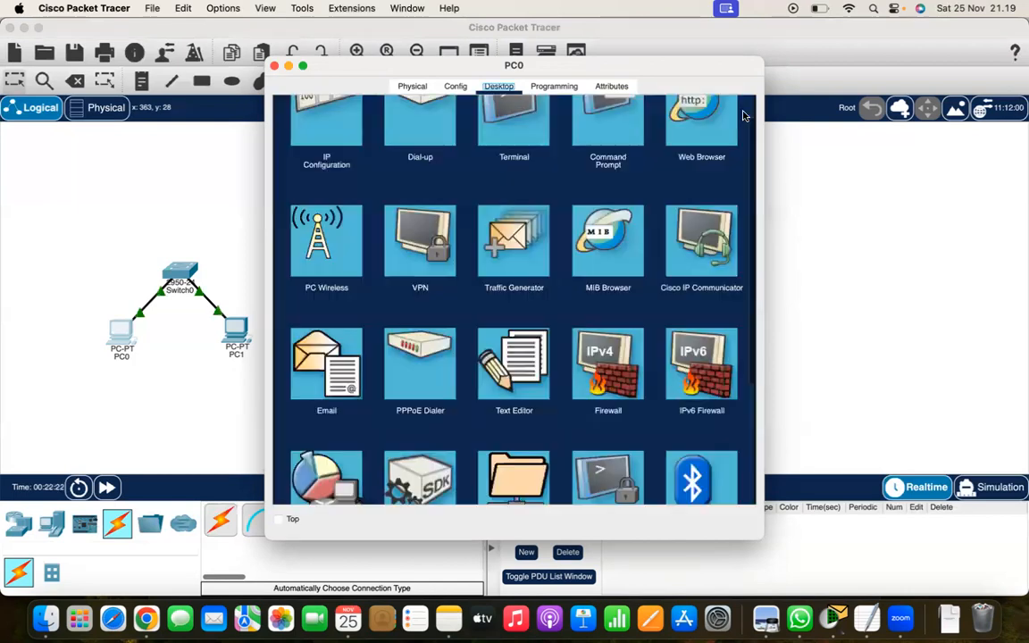
pyautogui.click(275, 66)
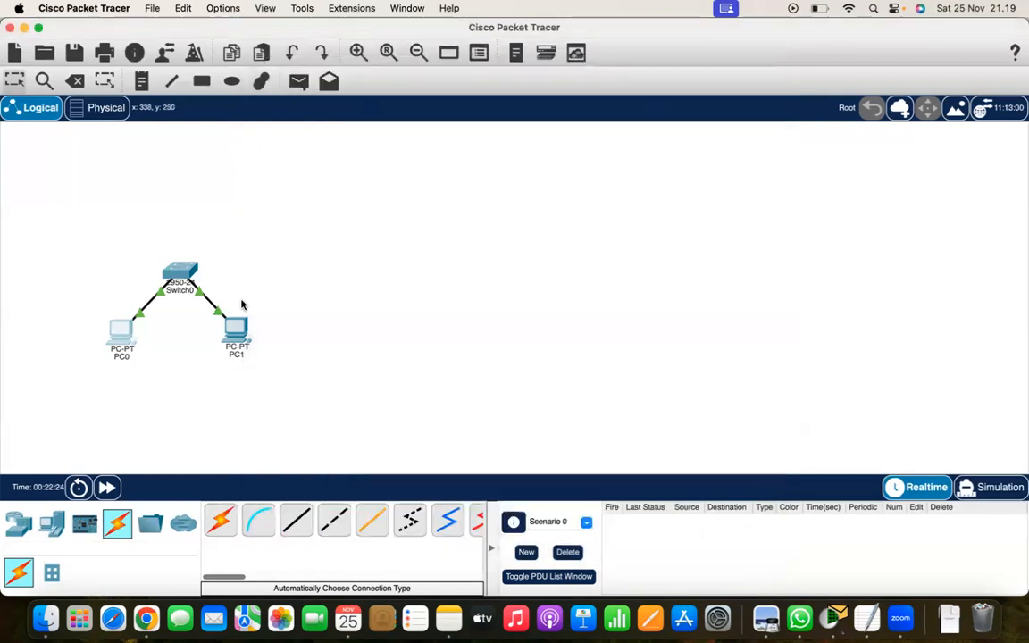
# Assign PC1 the static IPv4 address 192.168.1.3 with subnet mask 255.255.255.0
pyautogui.click(235, 331)
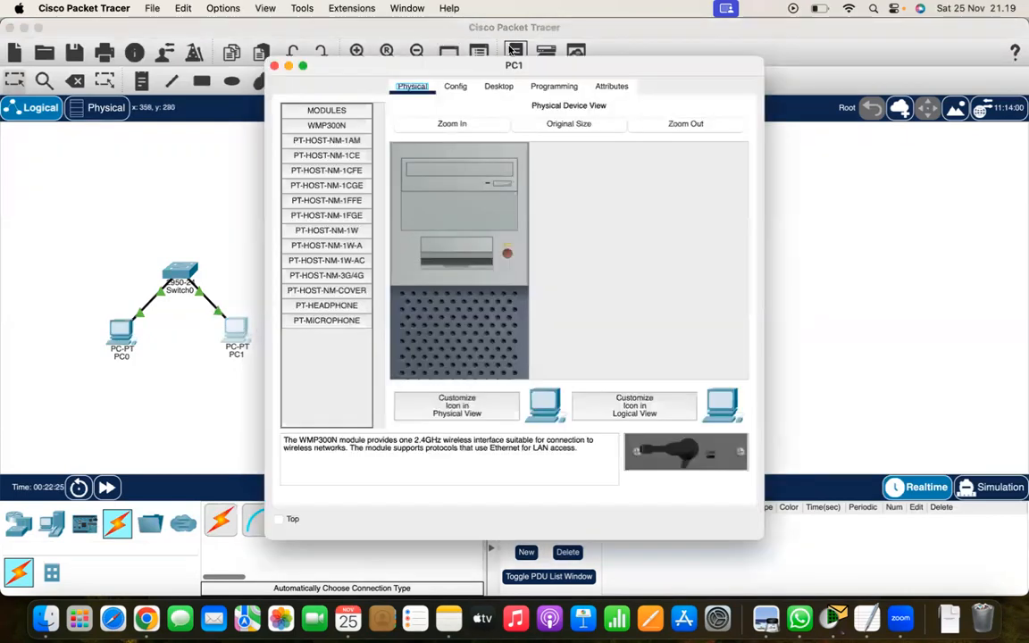
pyautogui.click(498, 85)
pyautogui.click(305, 126)
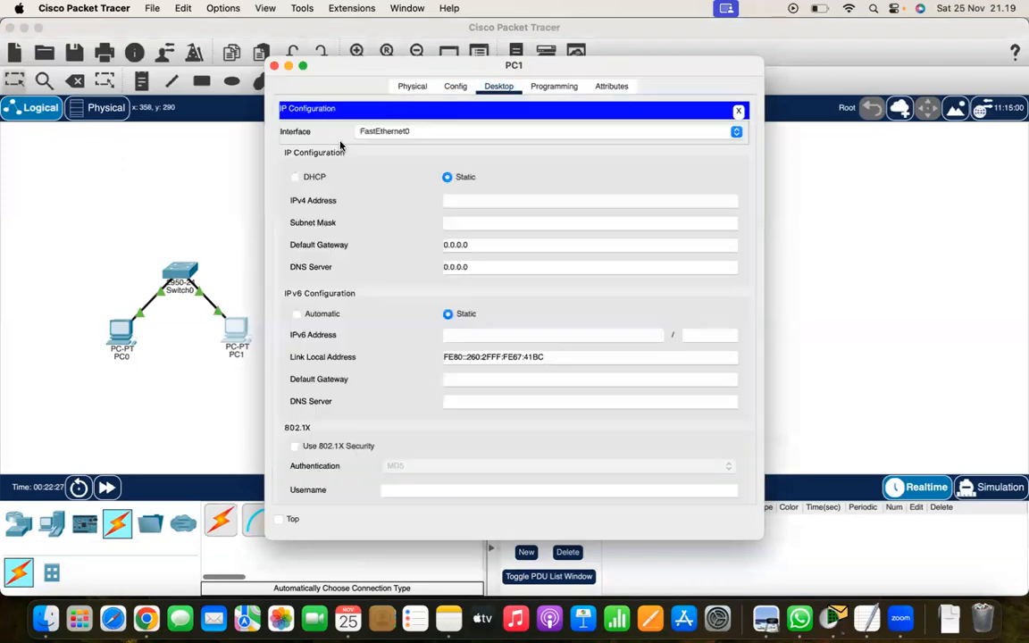
pyautogui.click(491, 195)
pyautogui.write('192.168.1.3')
pyautogui.click(463, 223)
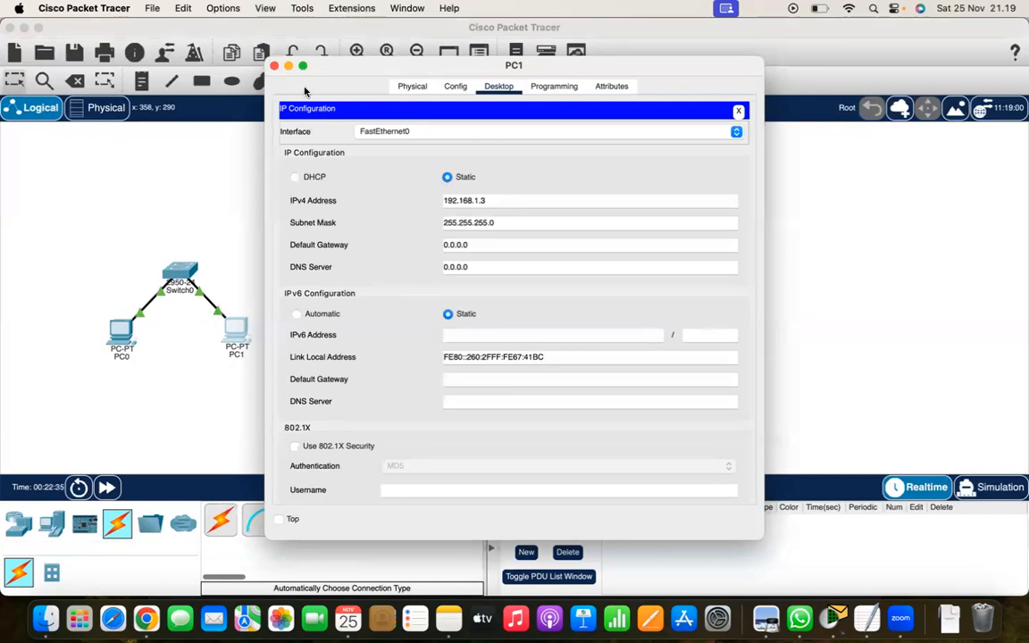
pyautogui.click(738, 112)
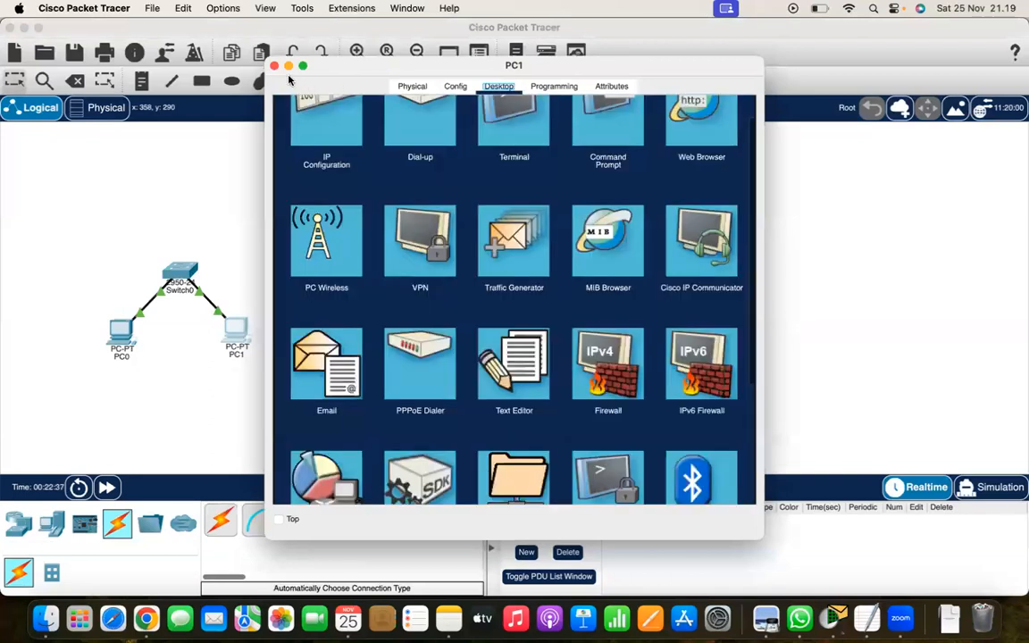
pyautogui.click(275, 67)
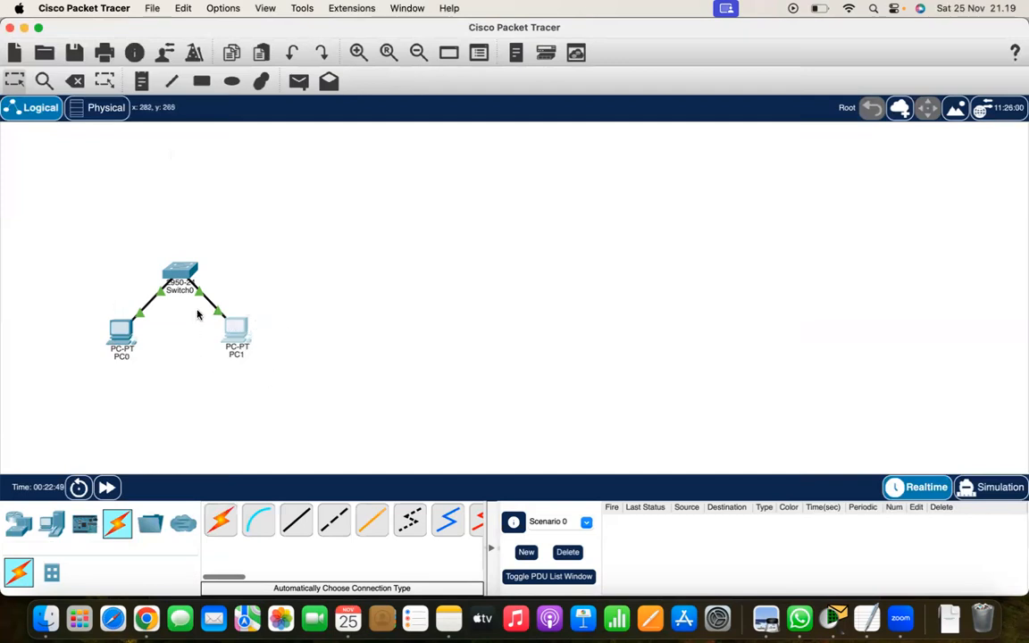
# Test the connection to PC0 by running ping 192.168.1.2 from PC1's command prompt
pyautogui.click(238, 334)
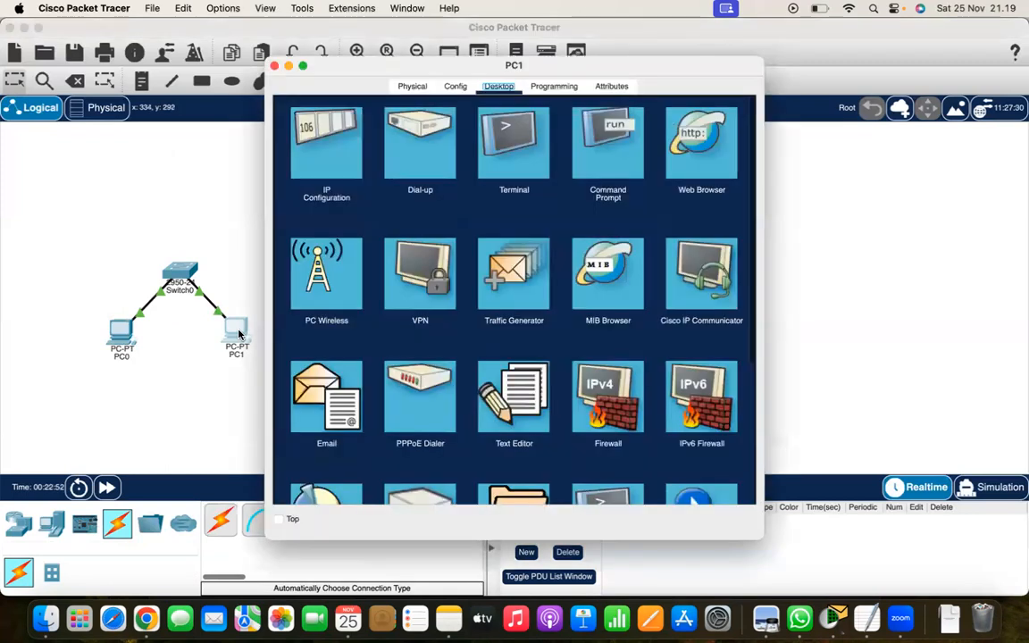
pyautogui.click(625, 141)
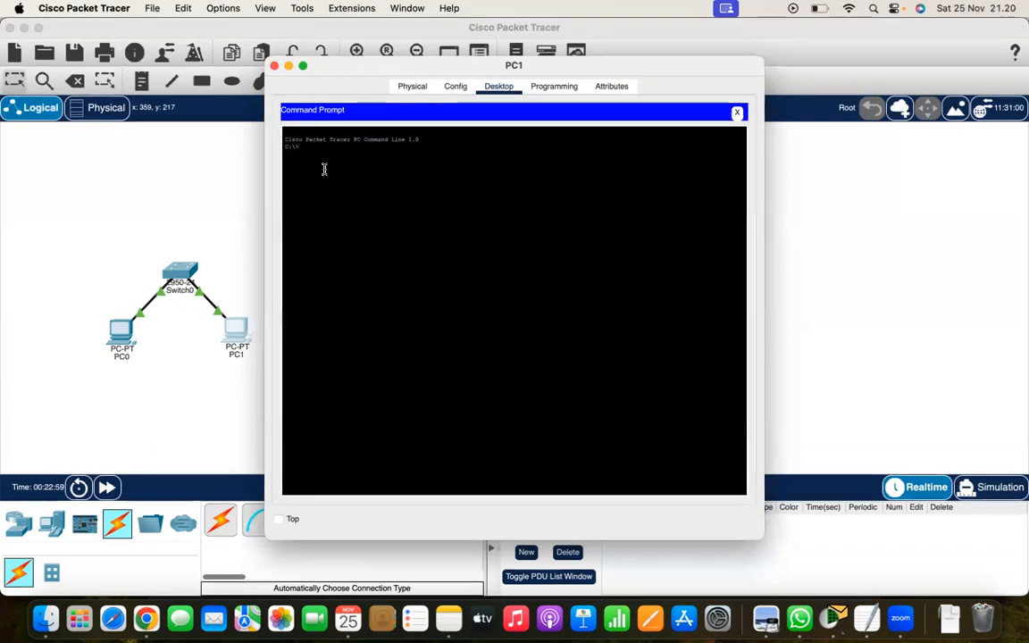
pyautogui.write('ping 192.168.1.3')
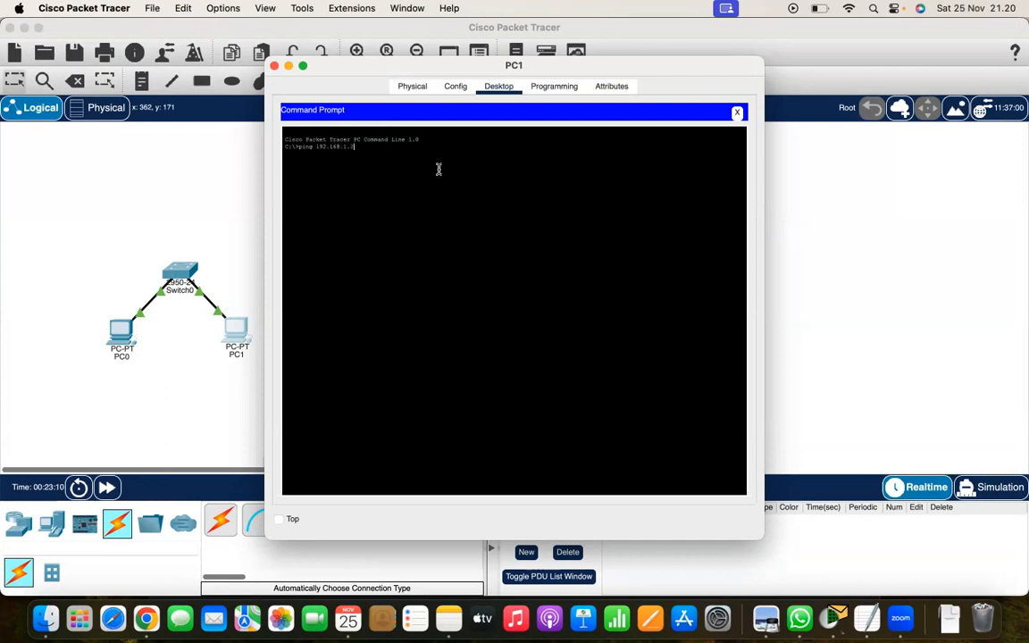
pyautogui.press('Return')
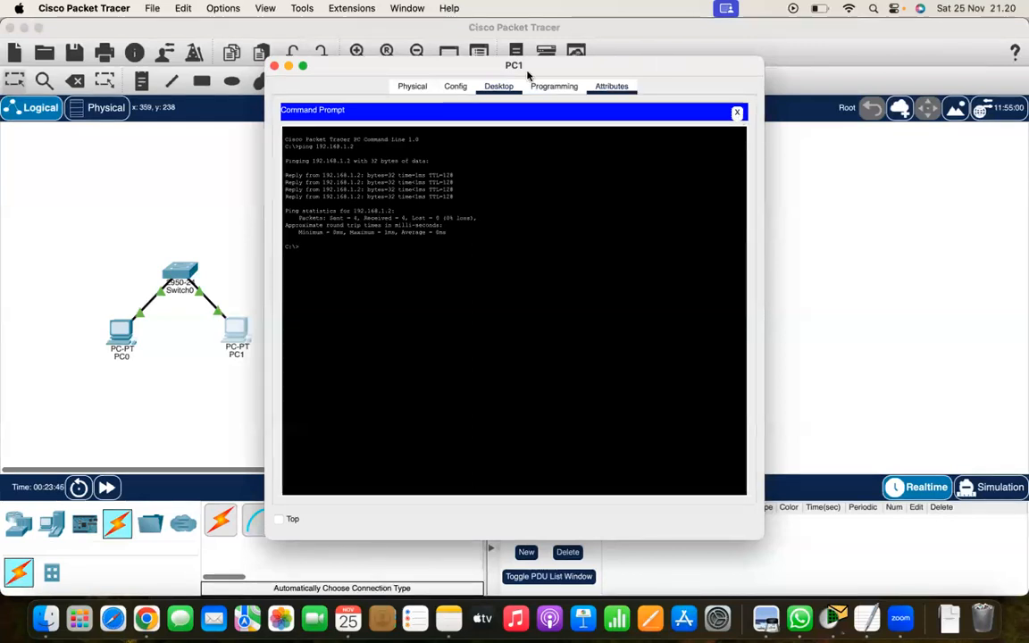
pyautogui.click(274, 67)
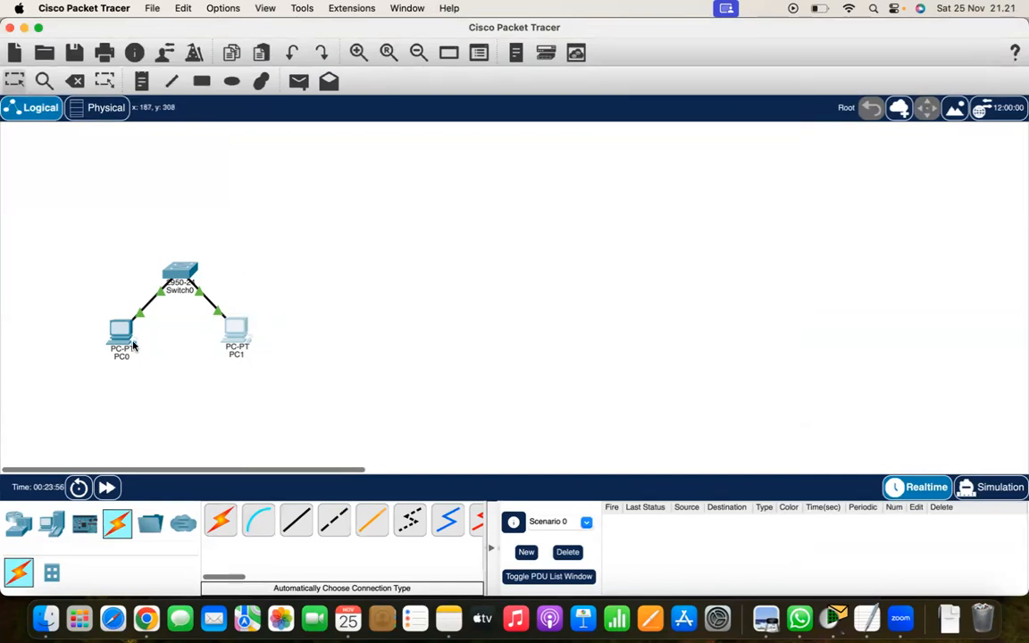
# Place a laptop and a third generic PC side by side in the empty workspace area beside the switch network
pyautogui.click(18, 523)
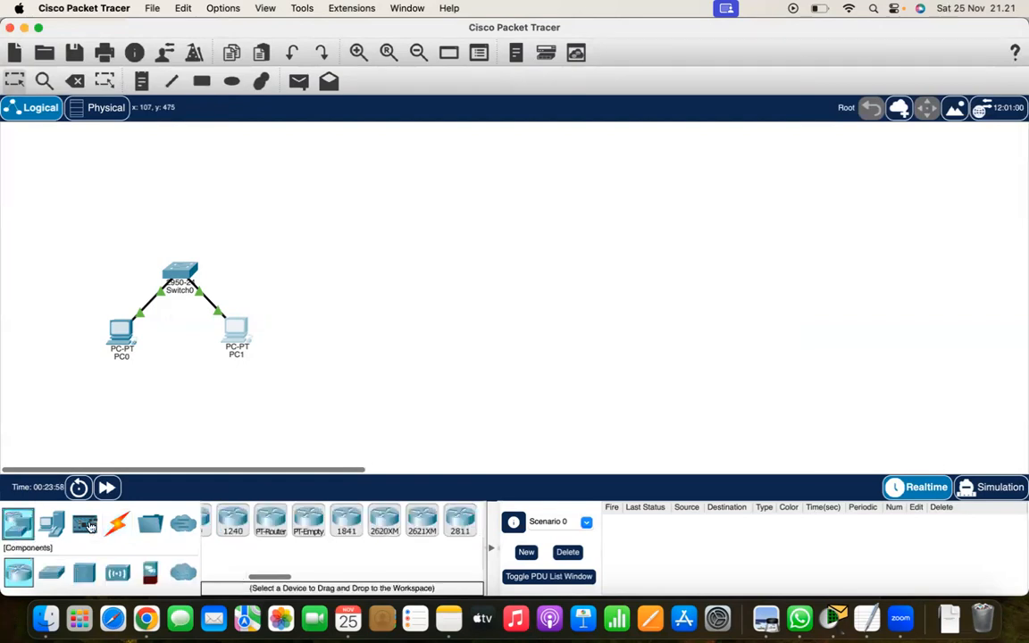
pyautogui.hscroll(-5, 346, 530)
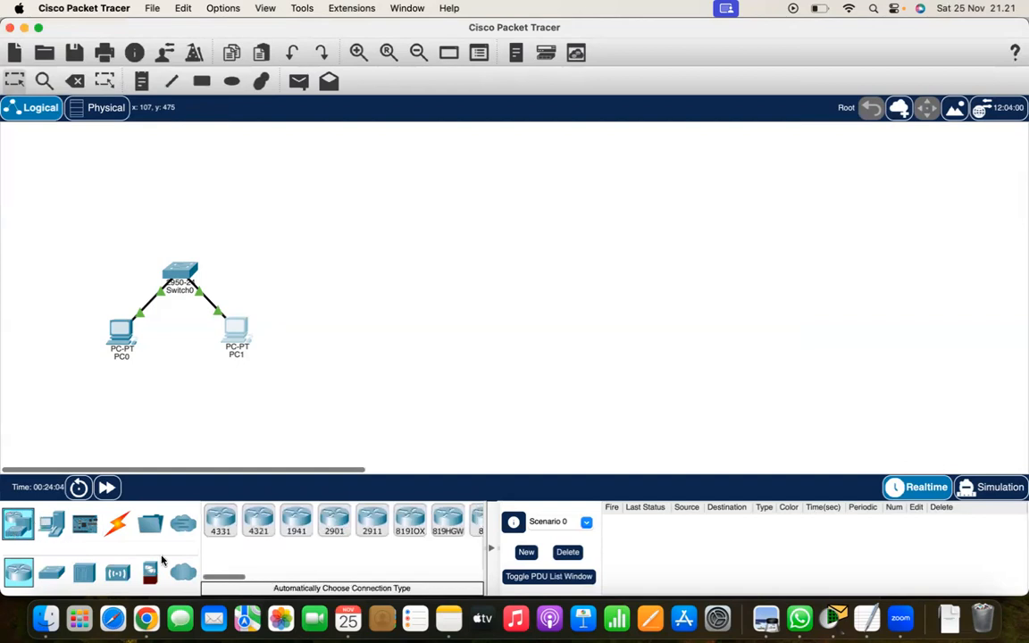
pyautogui.click(50, 524)
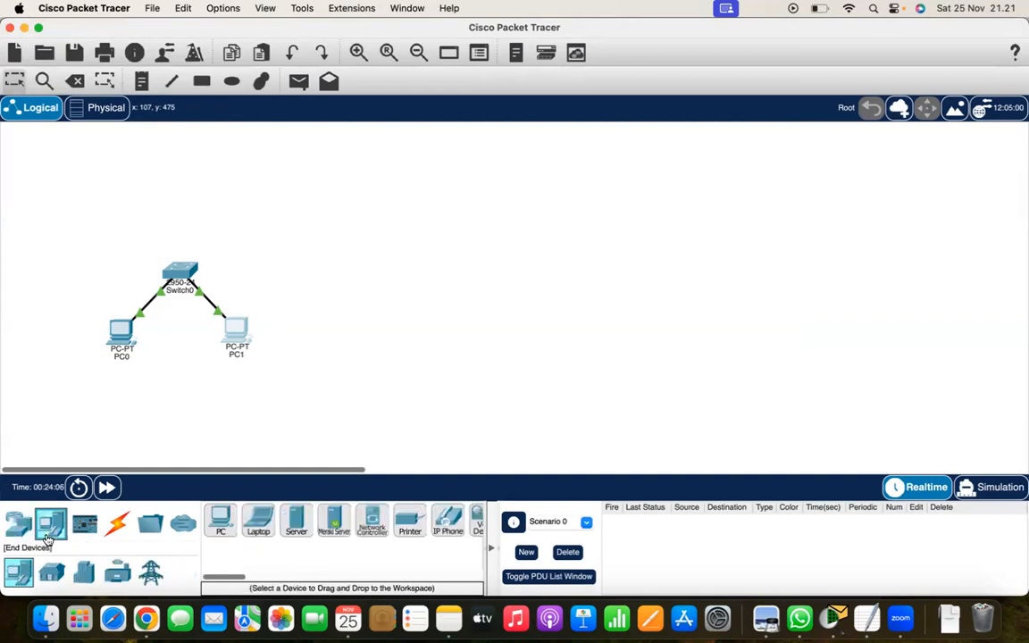
pyautogui.moveTo(262, 529); pyautogui.dragTo(381, 329)
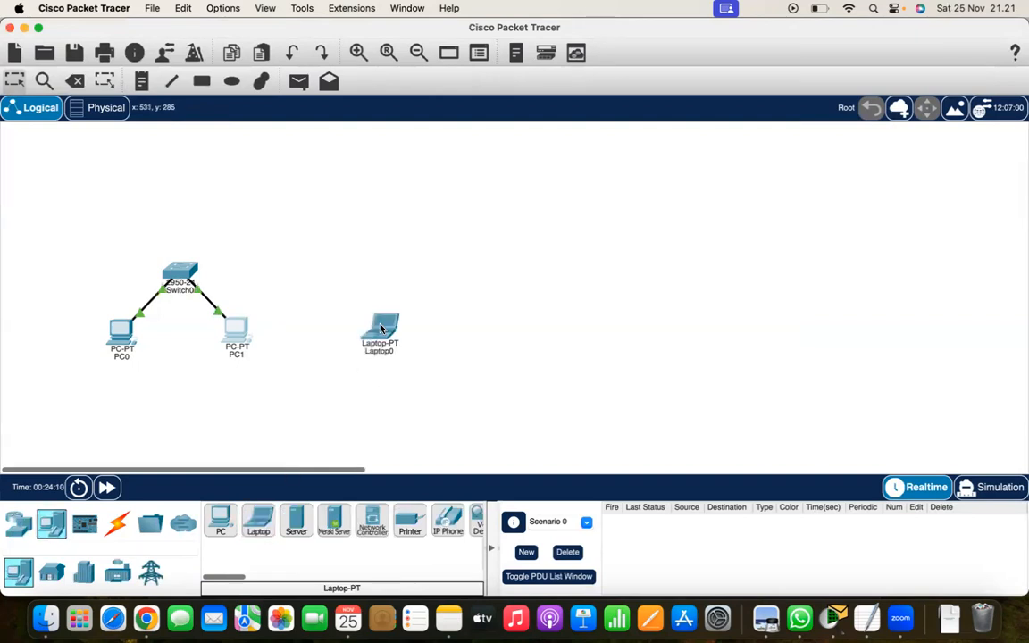
pyautogui.moveTo(221, 519); pyautogui.dragTo(220, 522)
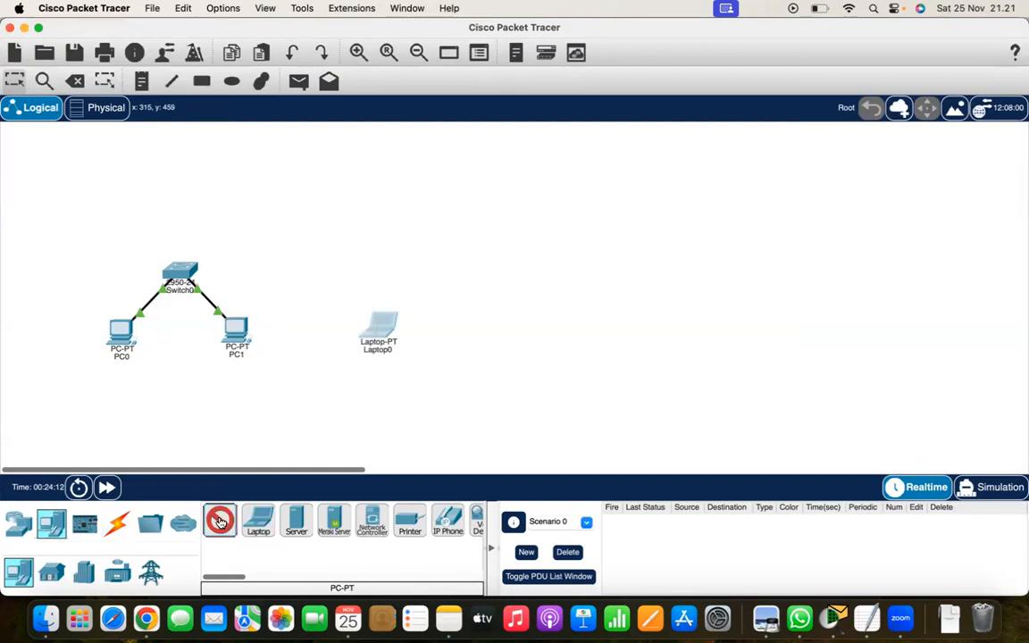
pyautogui.click(477, 330)
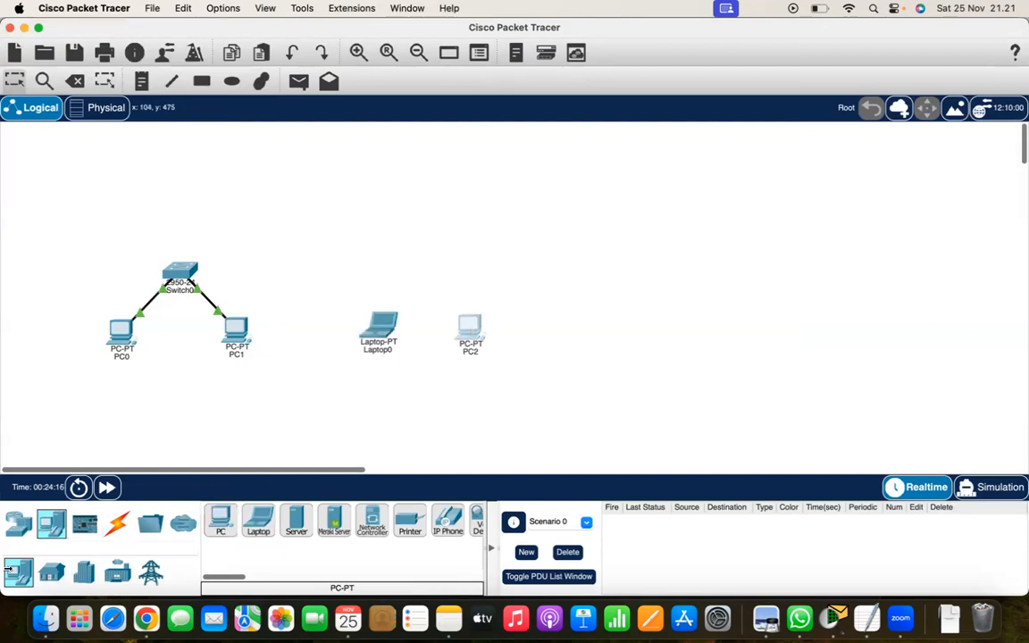
# Add an AP-PT wireless access point above and midway between the laptop and PC2
pyautogui.click(28, 530)
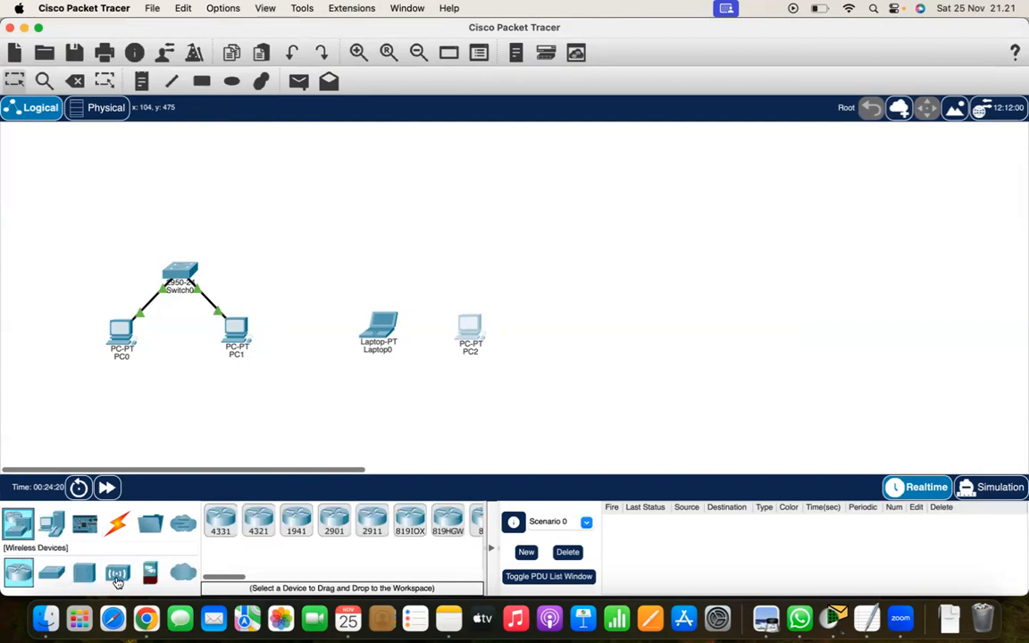
pyautogui.click(117, 574)
pyautogui.hscroll(3, 375, 556)
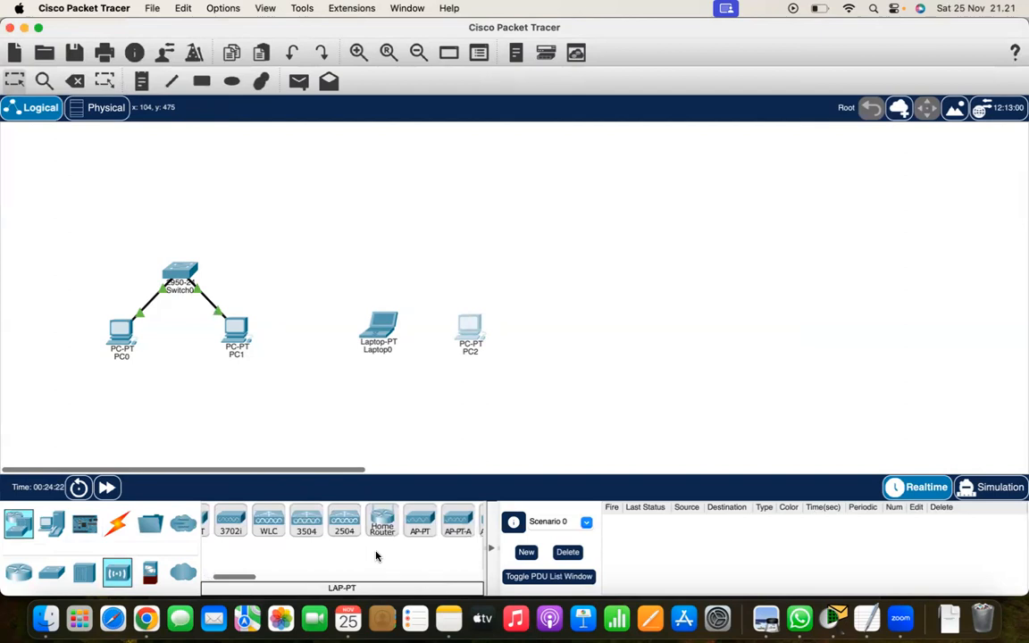
pyautogui.click(372, 516)
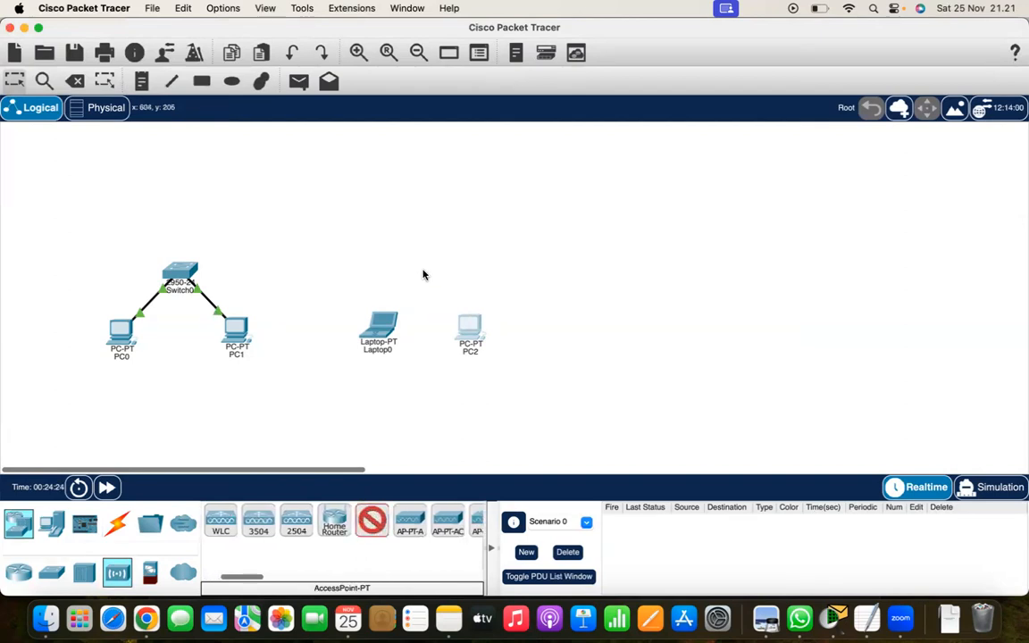
pyautogui.click(422, 271)
pyautogui.moveTo(423, 270); pyautogui.dragTo(425, 268)
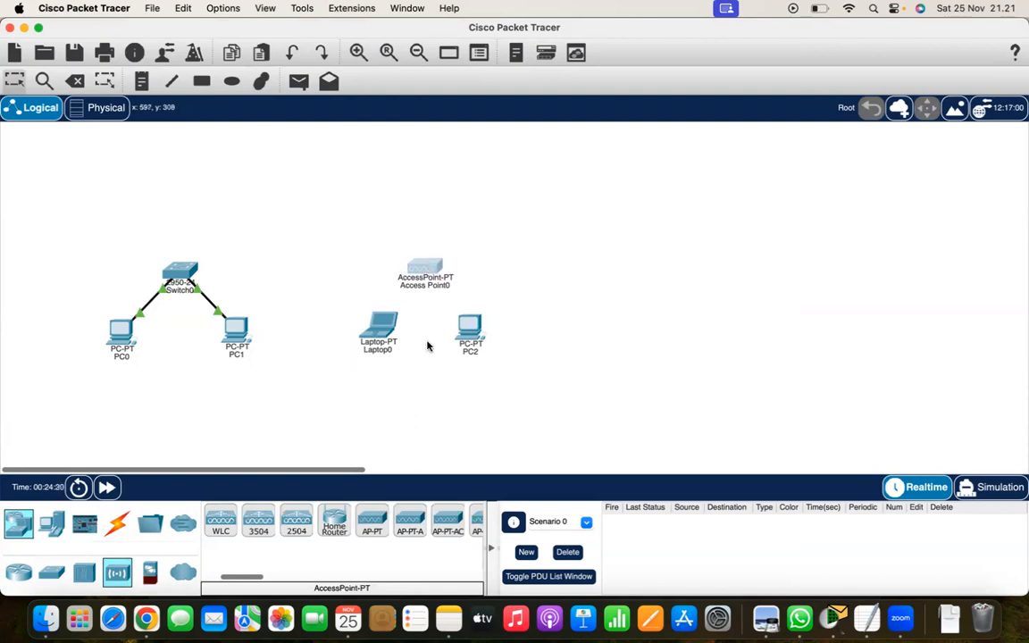
# Replace the laptop's Ethernet module with the WPC300N wireless module and power the laptop back on
pyautogui.click(380, 332)
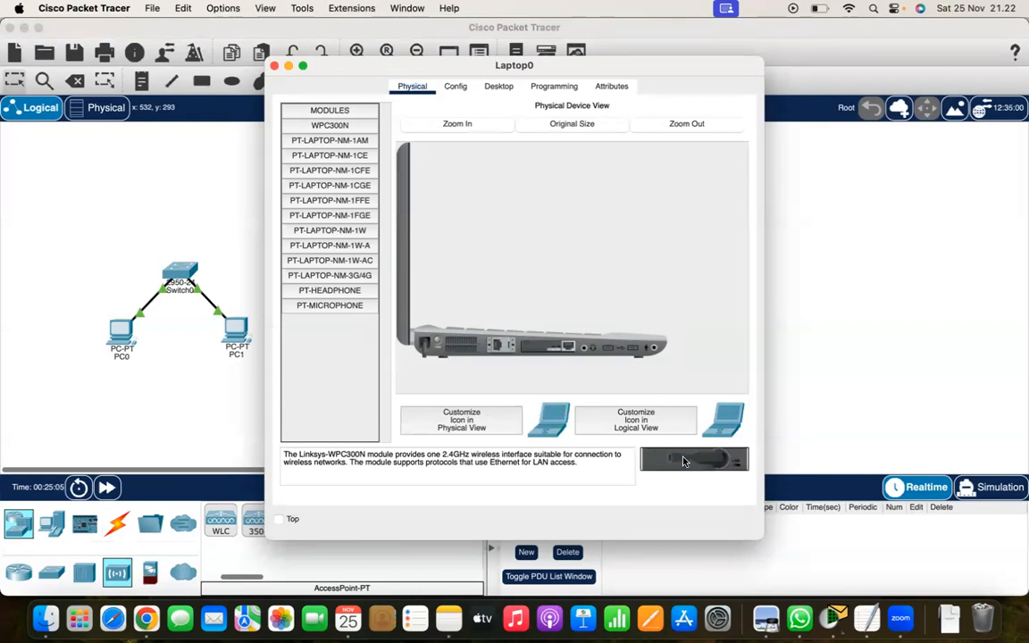
pyautogui.moveTo(693, 464); pyautogui.dragTo(555, 349)
pyautogui.moveTo(573, 343); pyautogui.dragTo(335, 387)
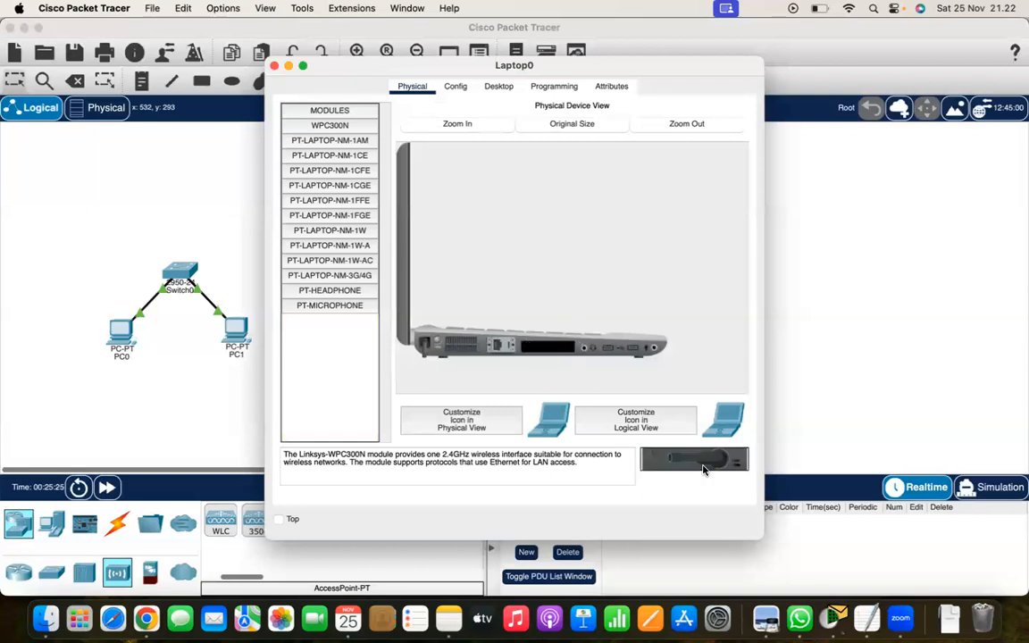
pyautogui.click(329, 126)
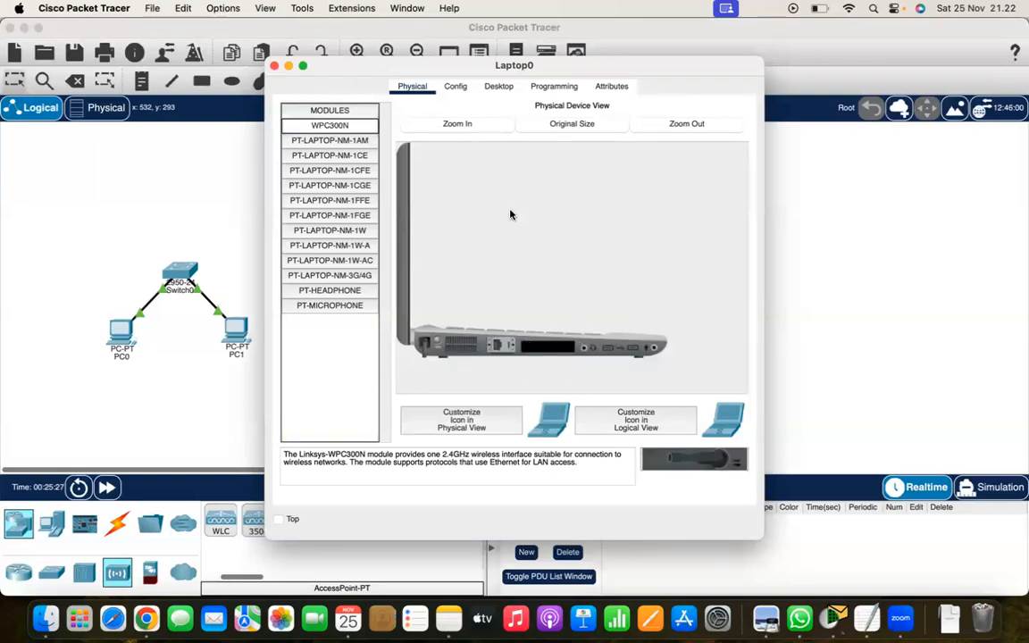
pyautogui.moveTo(695, 459); pyautogui.dragTo(551, 351)
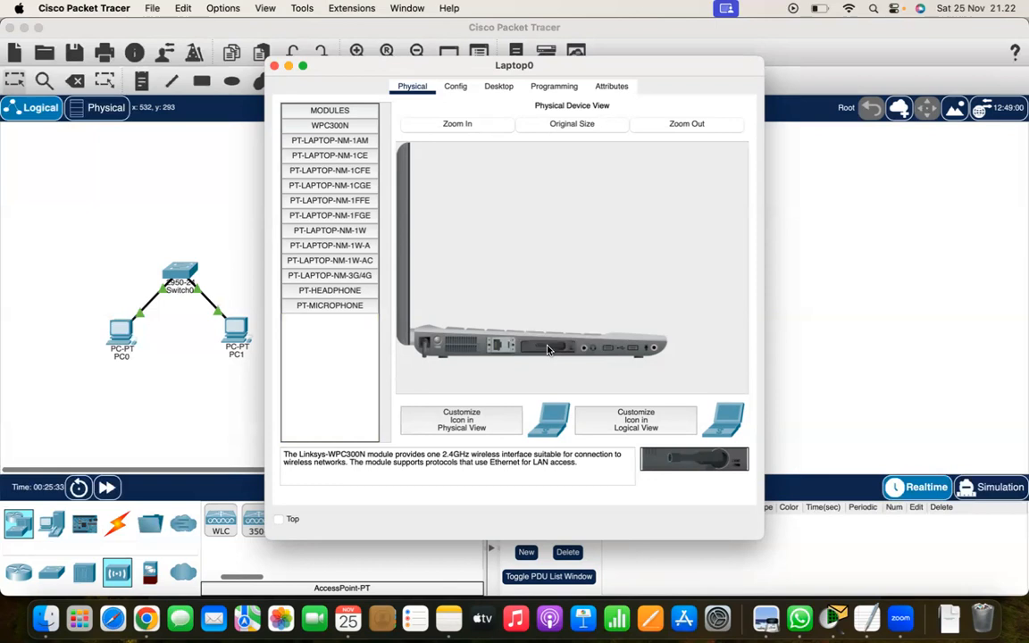
pyautogui.click(435, 348)
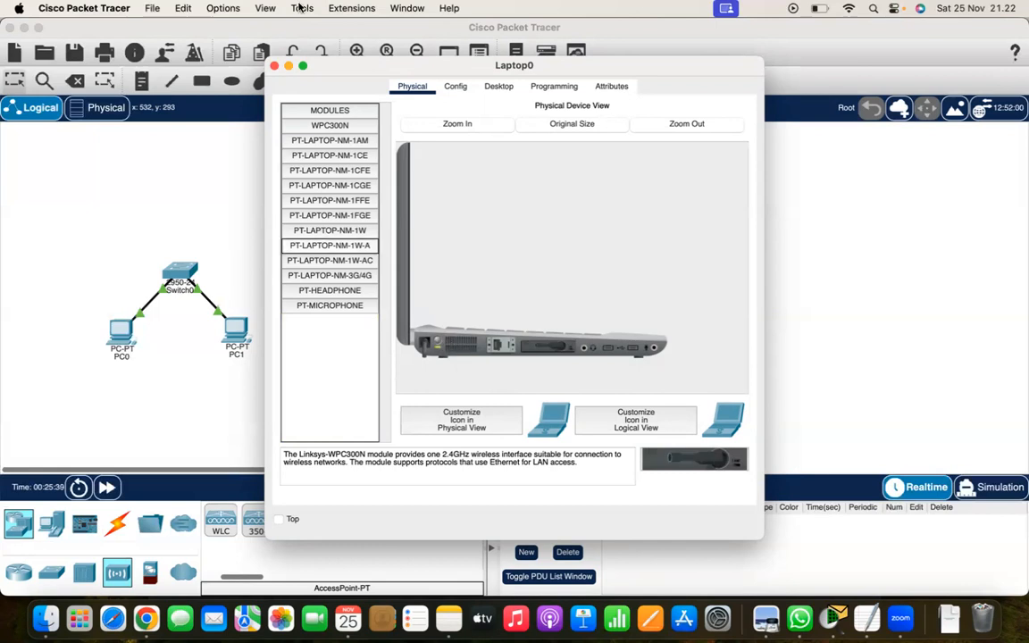
pyautogui.click(274, 68)
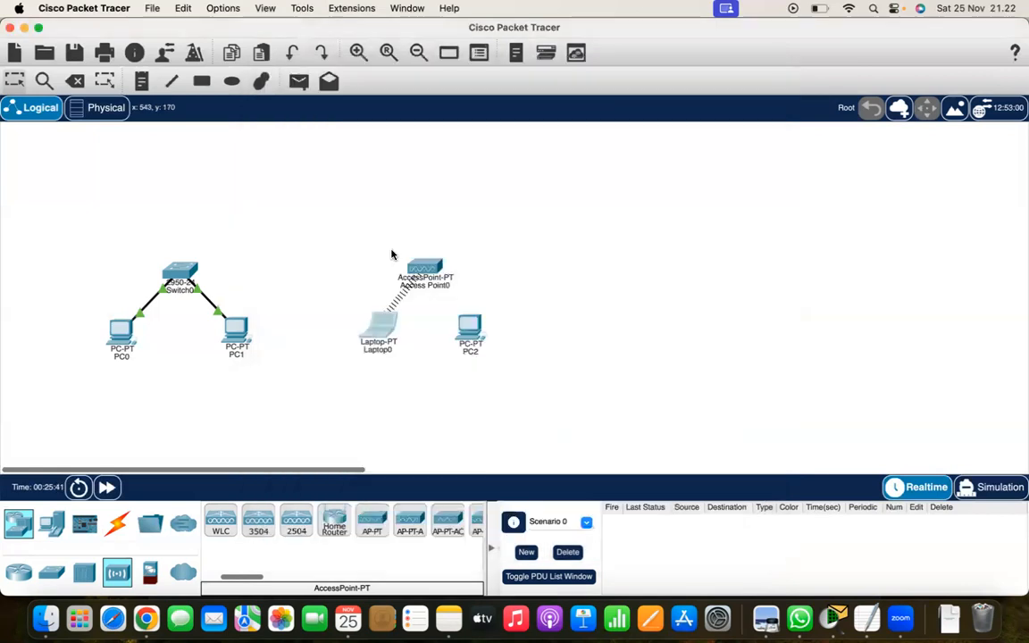
# Replace PC2's Ethernet module with the WMP300N wireless module, switching the PC off for the swap and powering it back on
pyautogui.moveTo(370, 344); pyautogui.dragTo(373, 328)
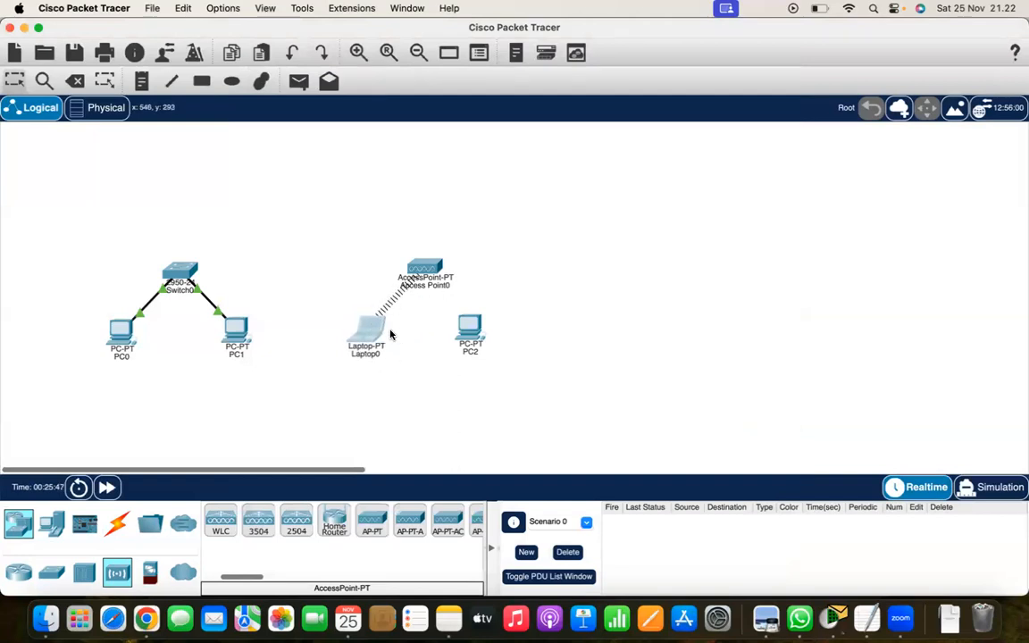
pyautogui.moveTo(470, 335); pyautogui.dragTo(466, 339)
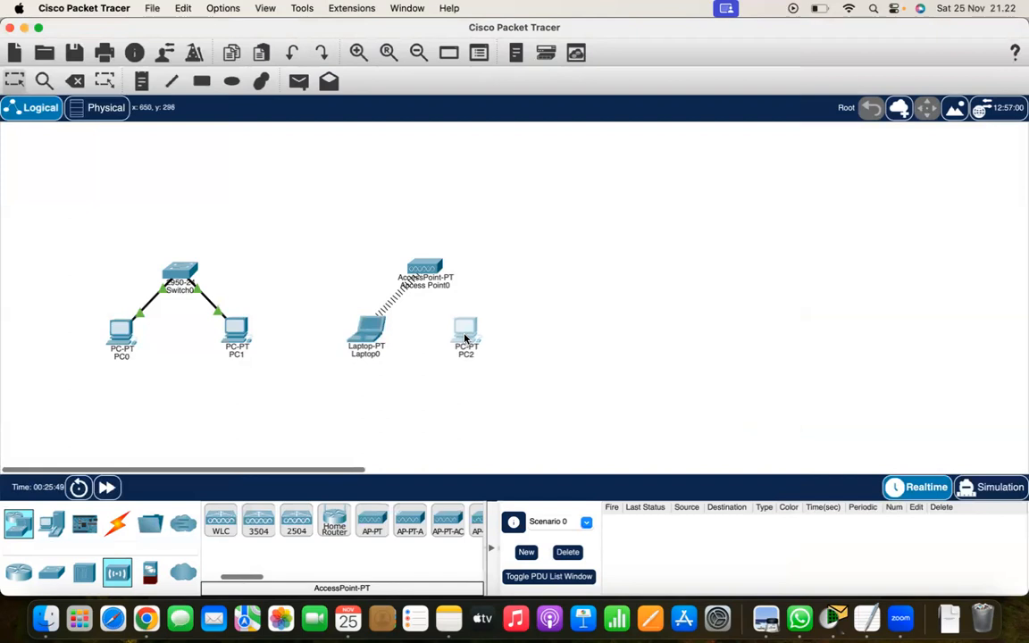
pyautogui.click(466, 338)
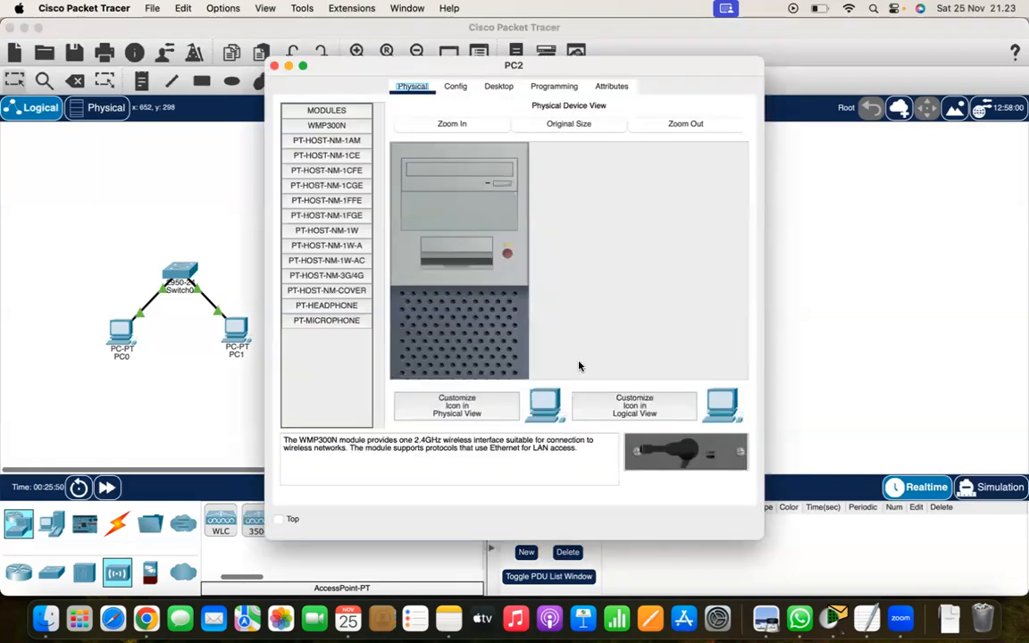
pyautogui.click(507, 253)
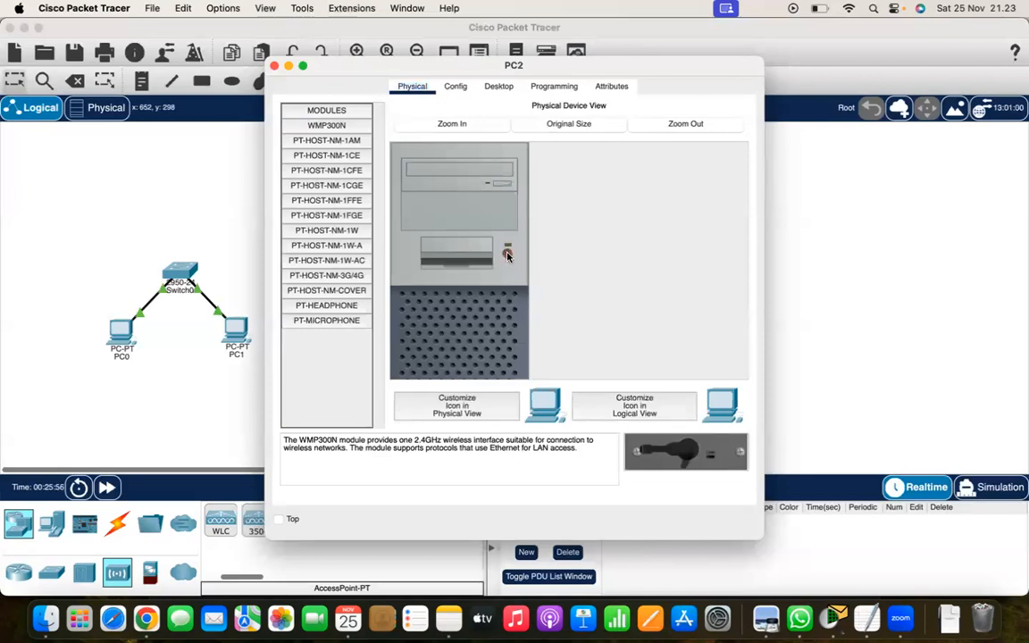
pyautogui.moveTo(684, 451); pyautogui.dragTo(459, 268)
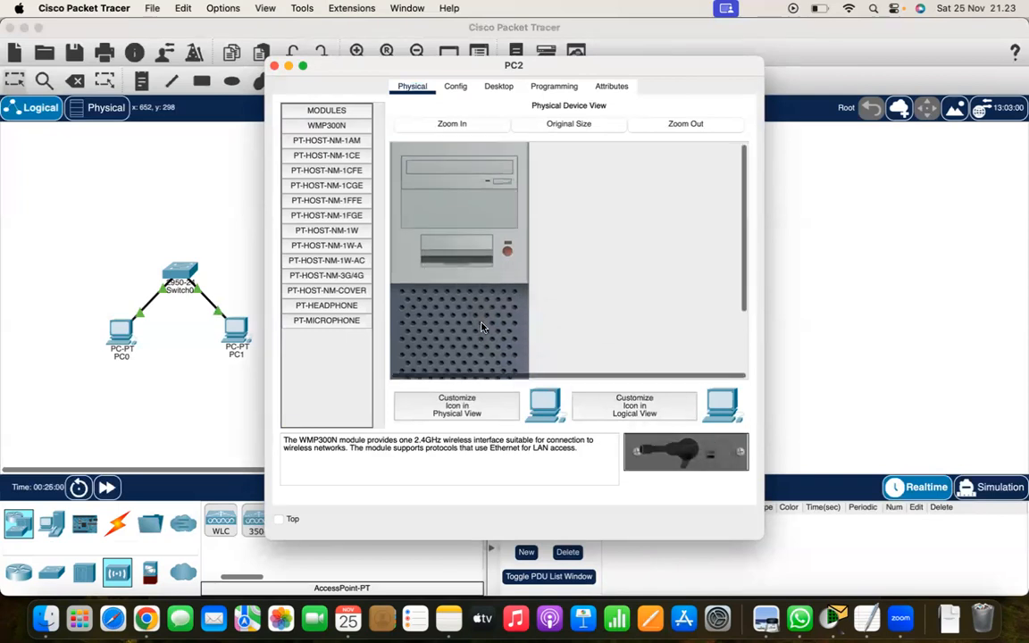
pyautogui.scroll(-5, 473, 304)
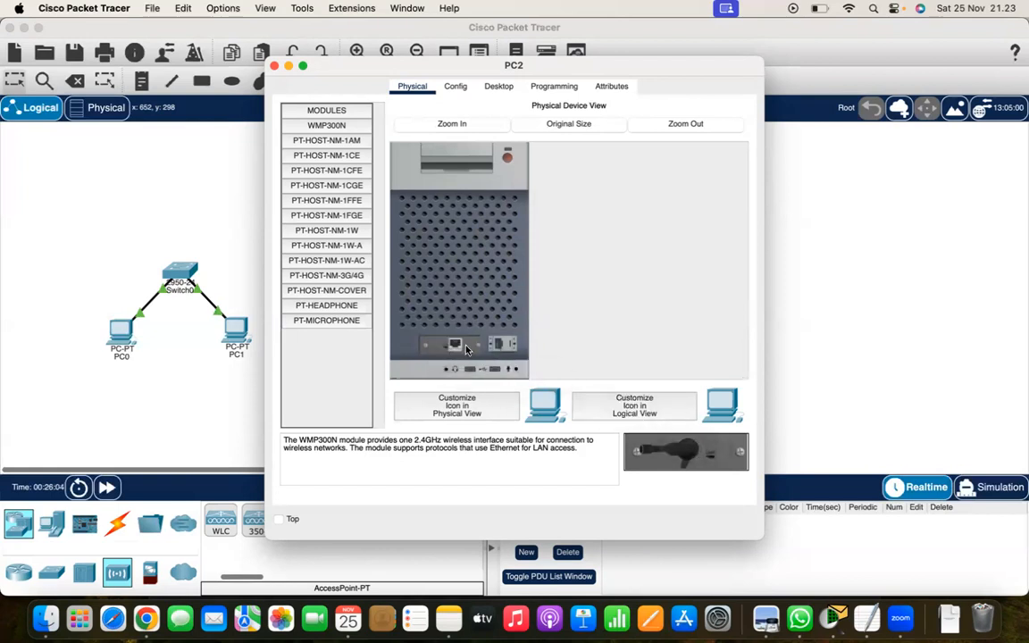
pyautogui.moveTo(466, 349); pyautogui.dragTo(337, 361)
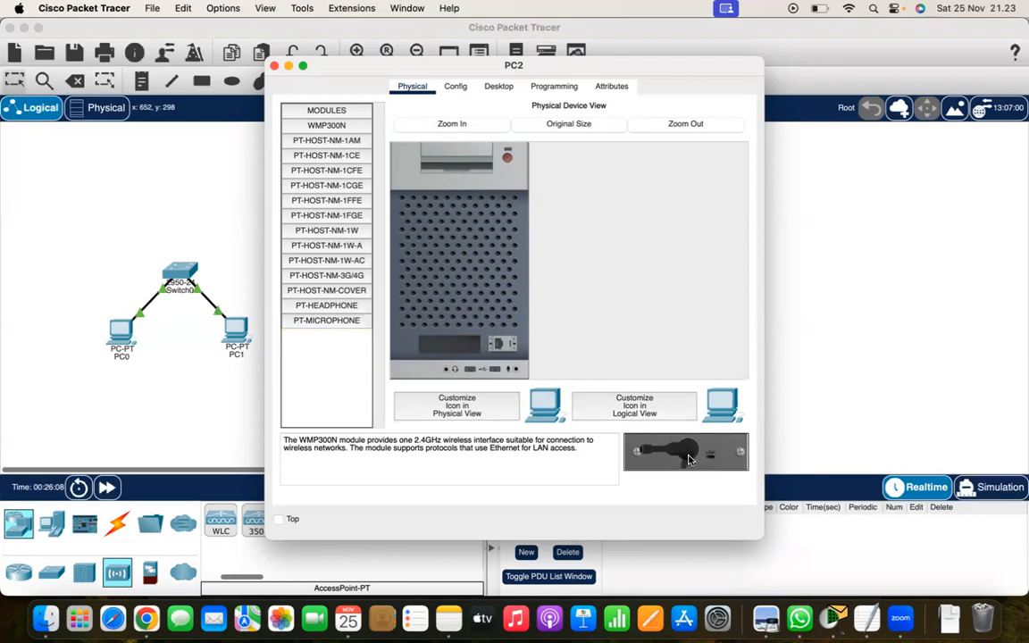
pyautogui.moveTo(688, 460); pyautogui.dragTo(455, 345)
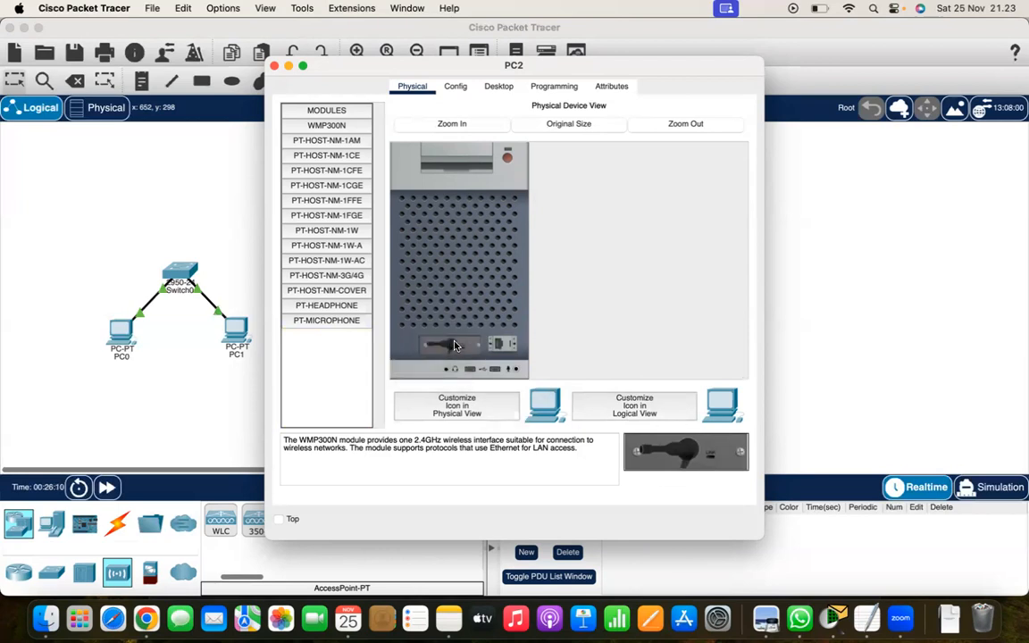
pyautogui.scroll(3, 492, 279)
pyautogui.click(507, 253)
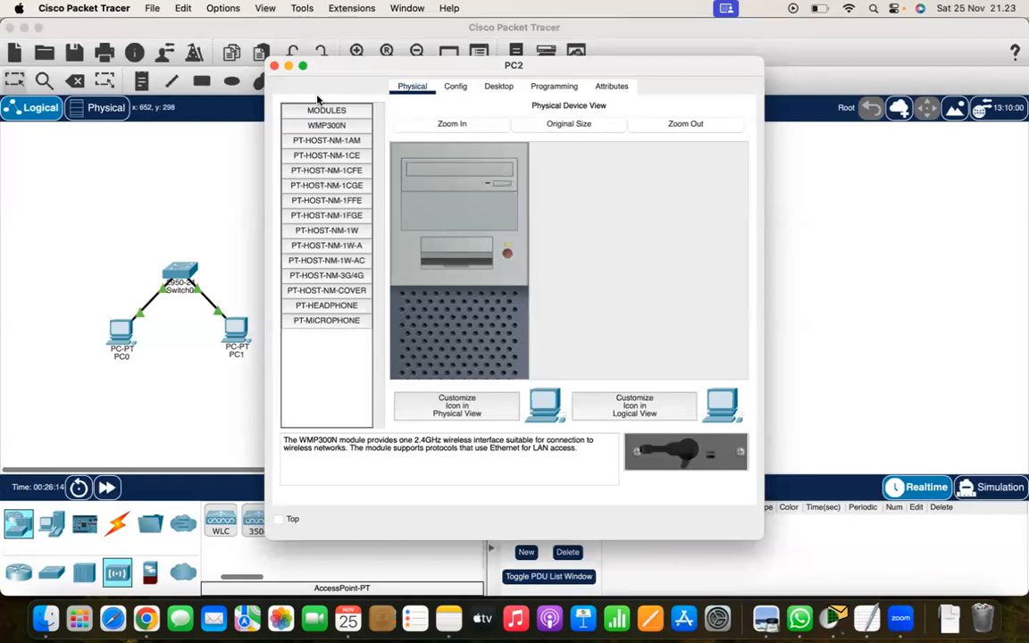
pyautogui.click(274, 66)
# Rearrange the wireless group so the access point sits centred above the laptop and PC2
pyautogui.moveTo(466, 336); pyautogui.dragTo(471, 344)
pyautogui.moveTo(312, 227); pyautogui.dragTo(529, 409)
pyautogui.moveTo(425, 271)
pyautogui.mouseDown()
pyautogui.moveTo(414, 285)
pyautogui.moveTo(418, 276)
pyautogui.mouseUp()
pyautogui.moveTo(417, 277)
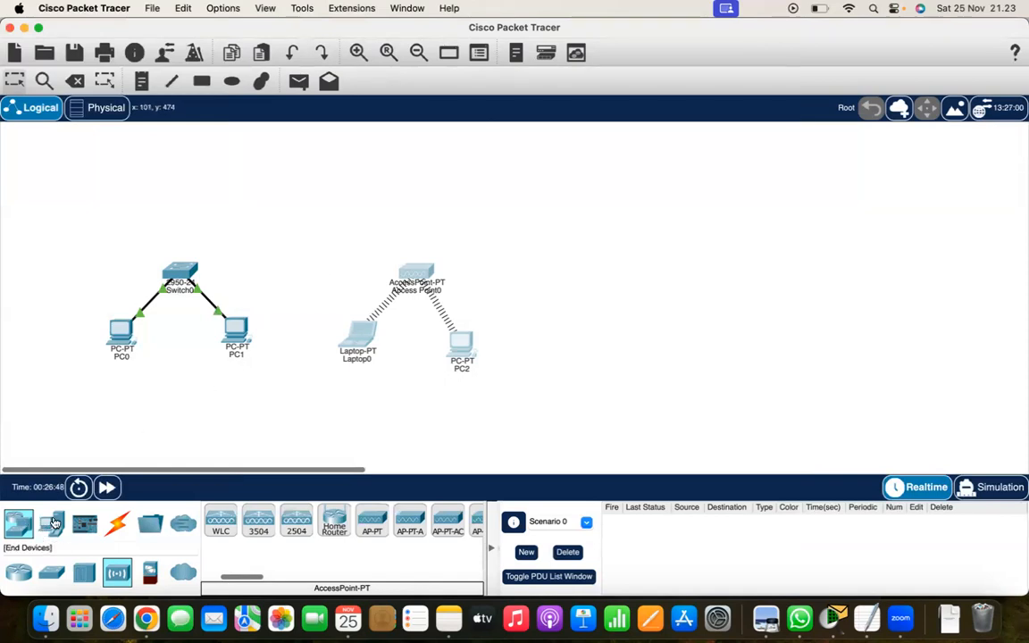
# Place a Server-PT above the 2950-24 switch and rename it Server game.com
pyautogui.click(53, 526)
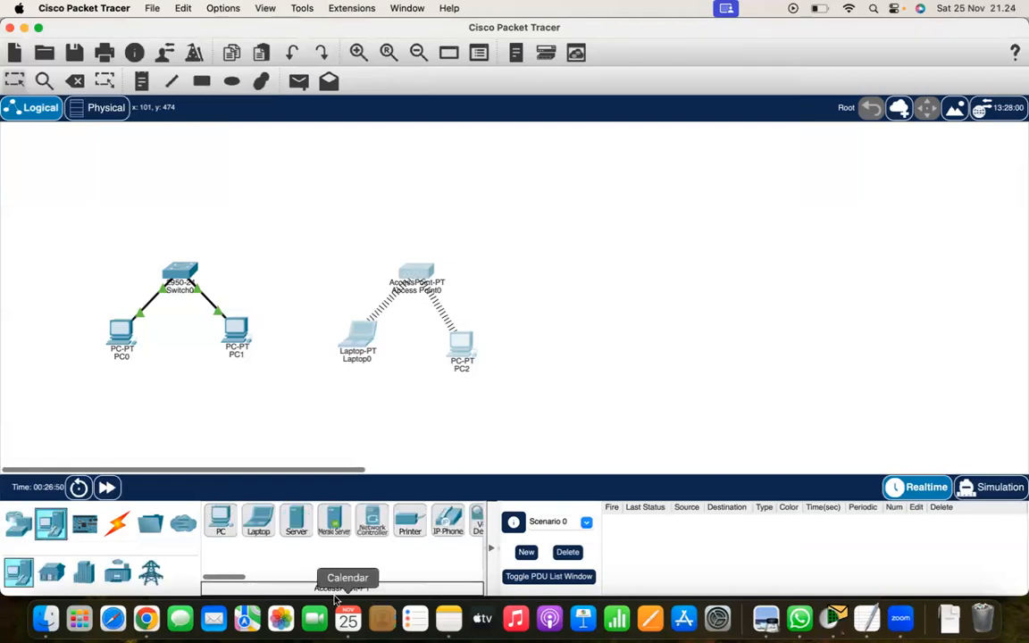
pyautogui.click(295, 526)
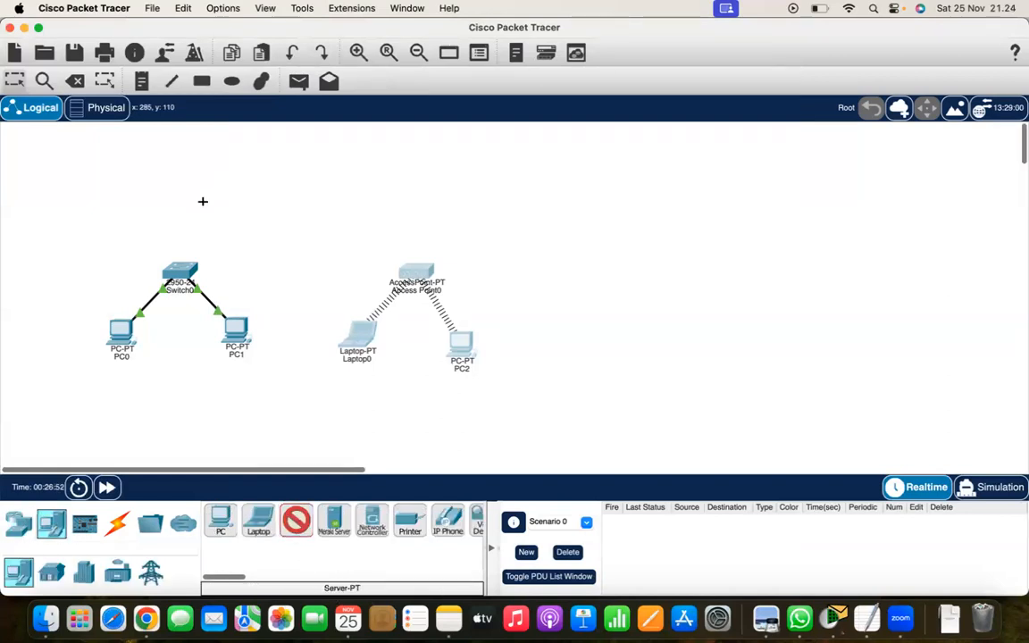
pyautogui.click(203, 203)
pyautogui.moveTo(202, 204)
pyautogui.mouseDown()
pyautogui.moveTo(213, 184)
pyautogui.moveTo(212, 197)
pyautogui.mouseUp()
pyautogui.click(214, 223)
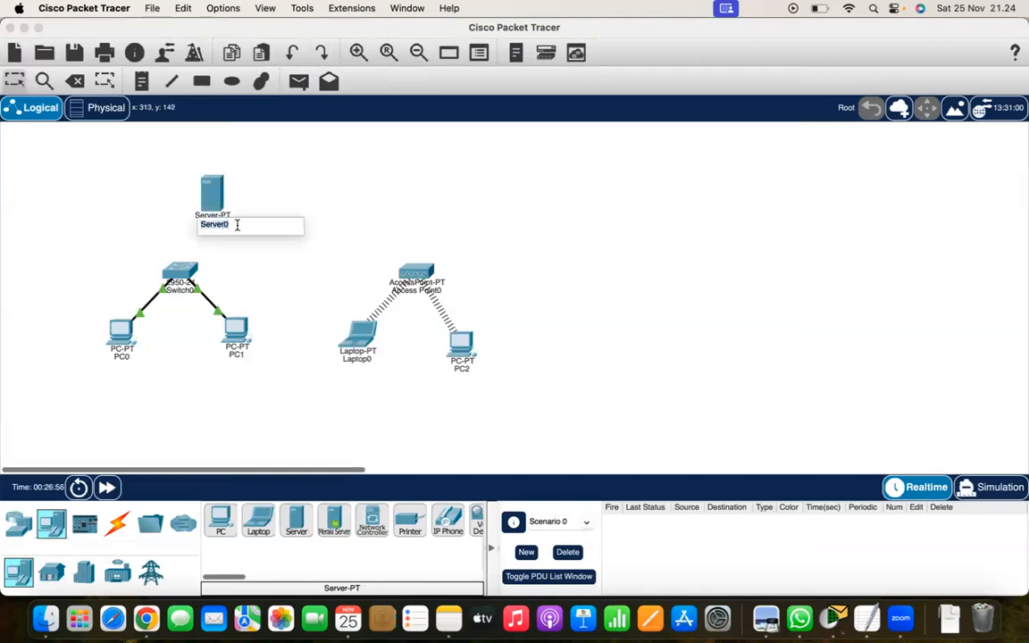
pyautogui.write('Ser')
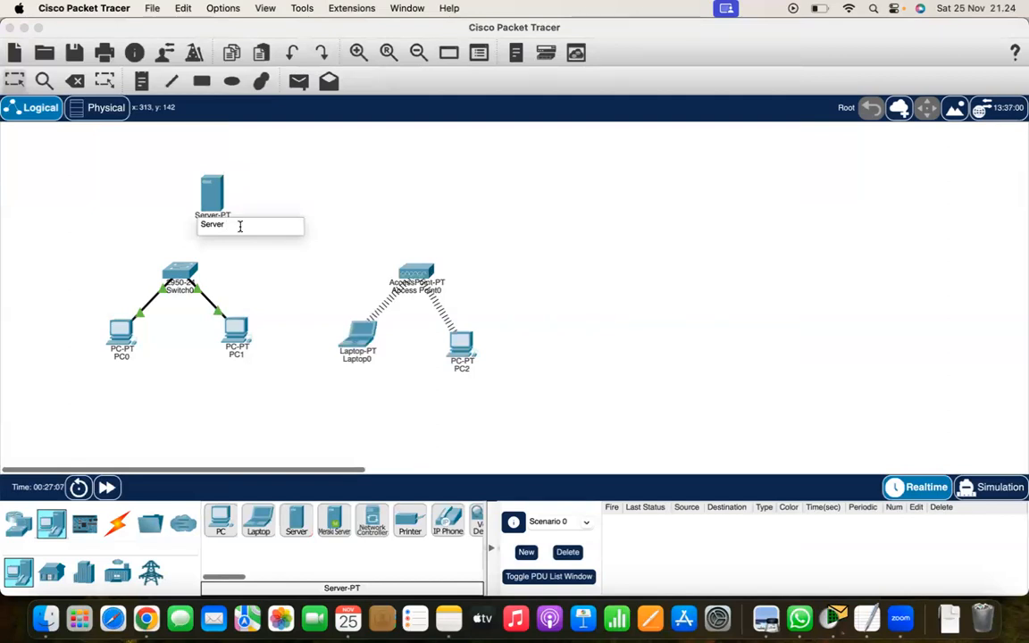
pyautogui.write('me.com')
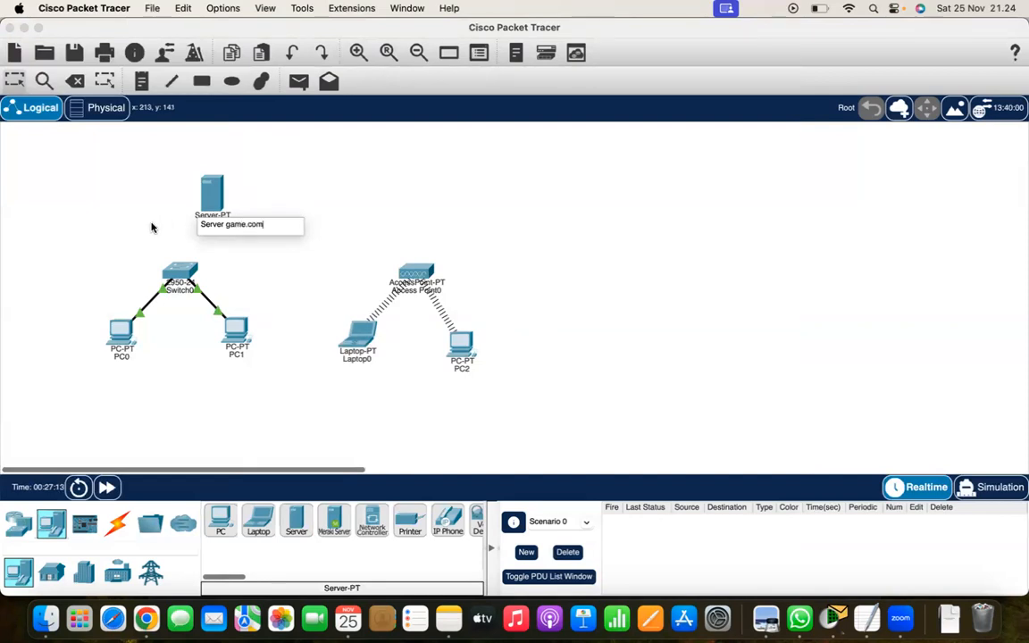
pyautogui.click(152, 228)
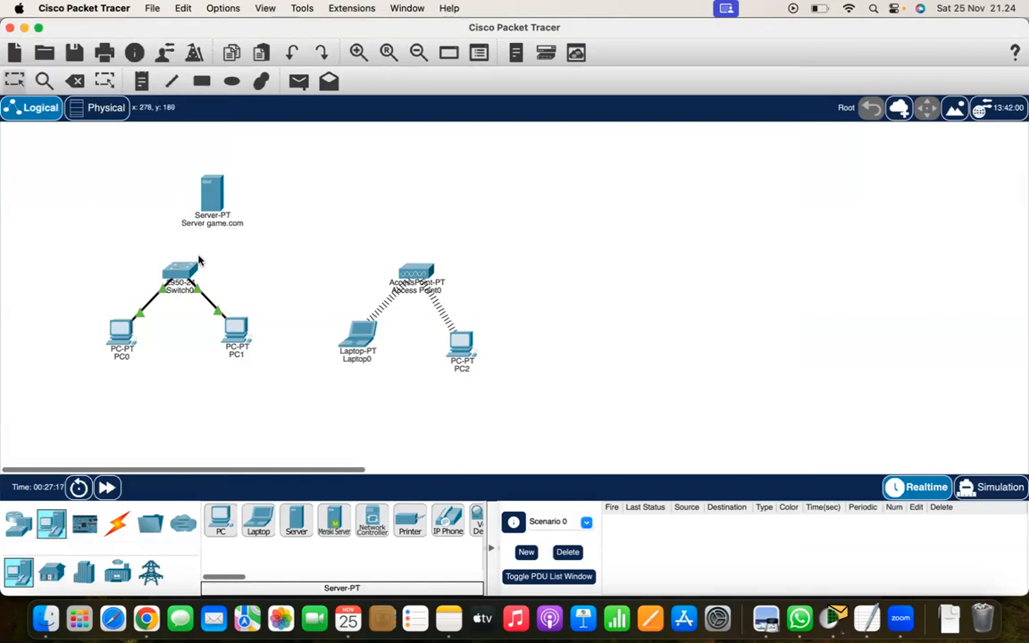
# Connect the server to the 2950-24 switch with an automatically chosen cable type
pyautogui.click(118, 525)
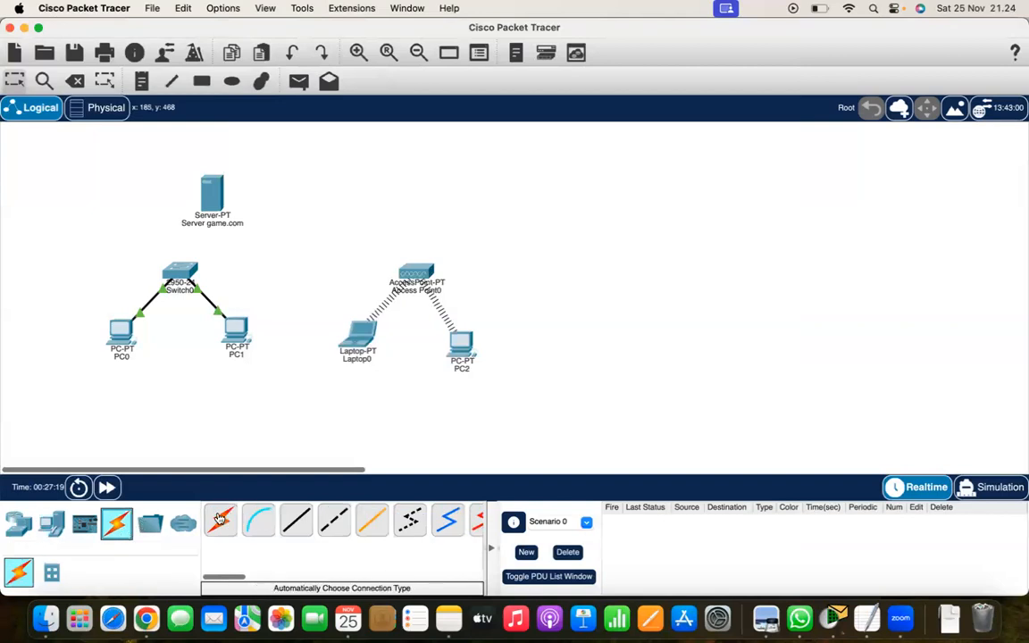
pyautogui.click(201, 183)
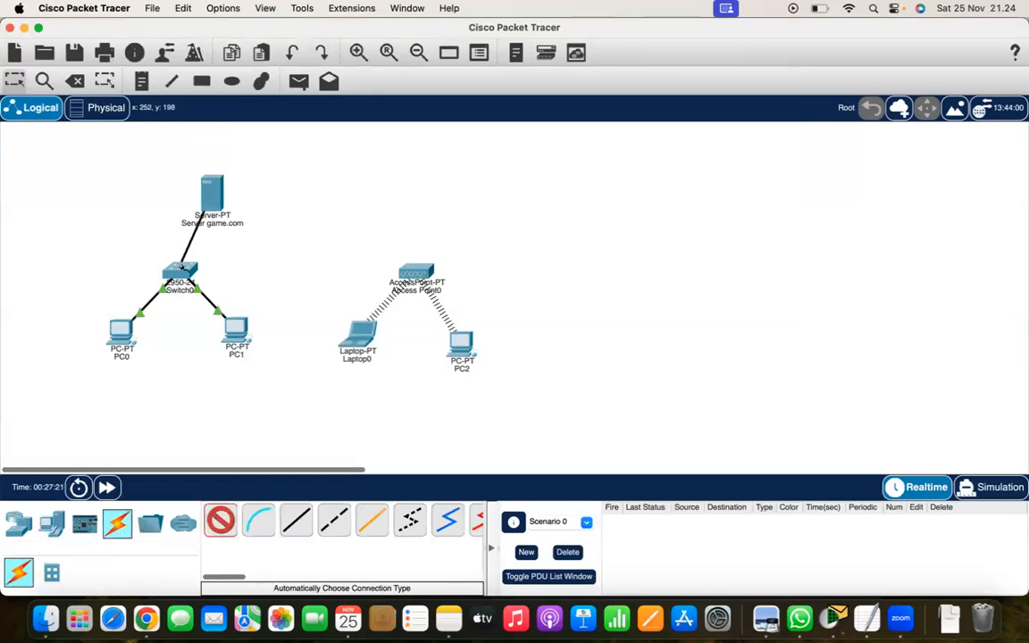
pyautogui.click(186, 271)
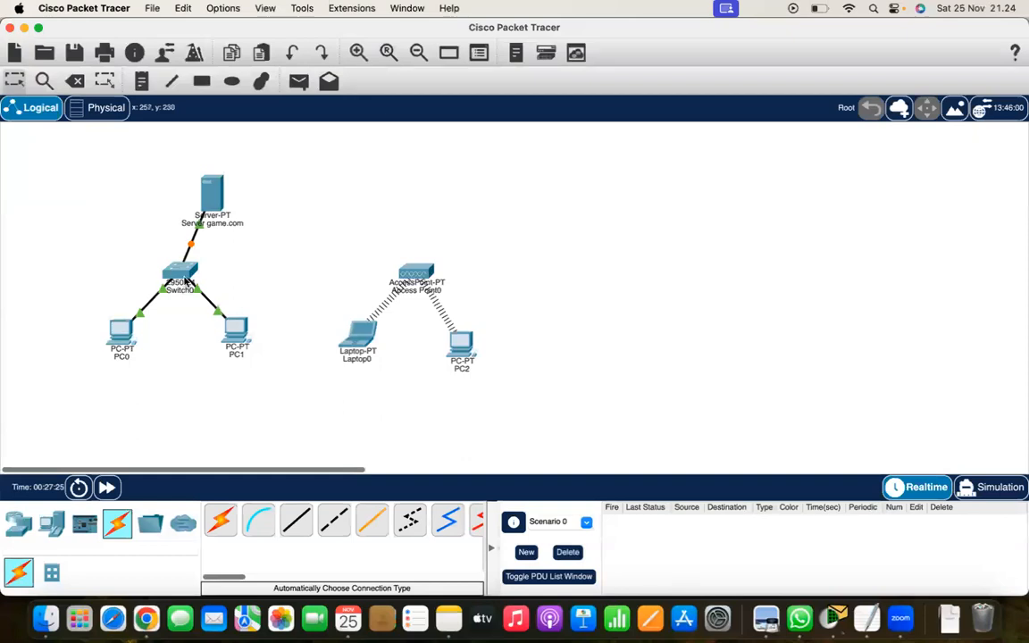
# Check that both the HTTP and HTTPS services are set to On in the server's service settings
pyautogui.click(212, 192)
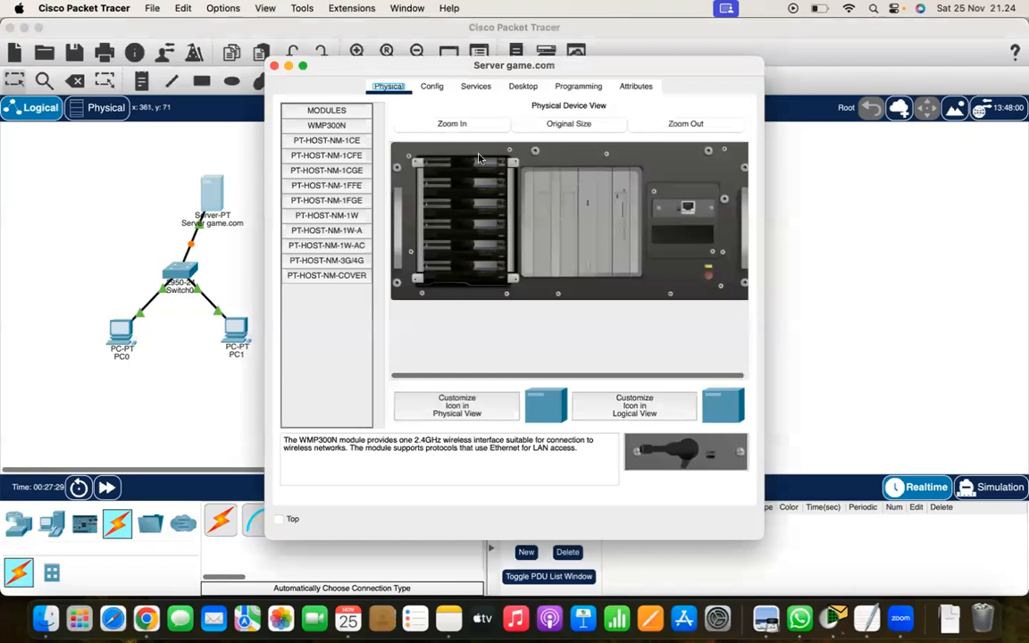
pyautogui.click(476, 89)
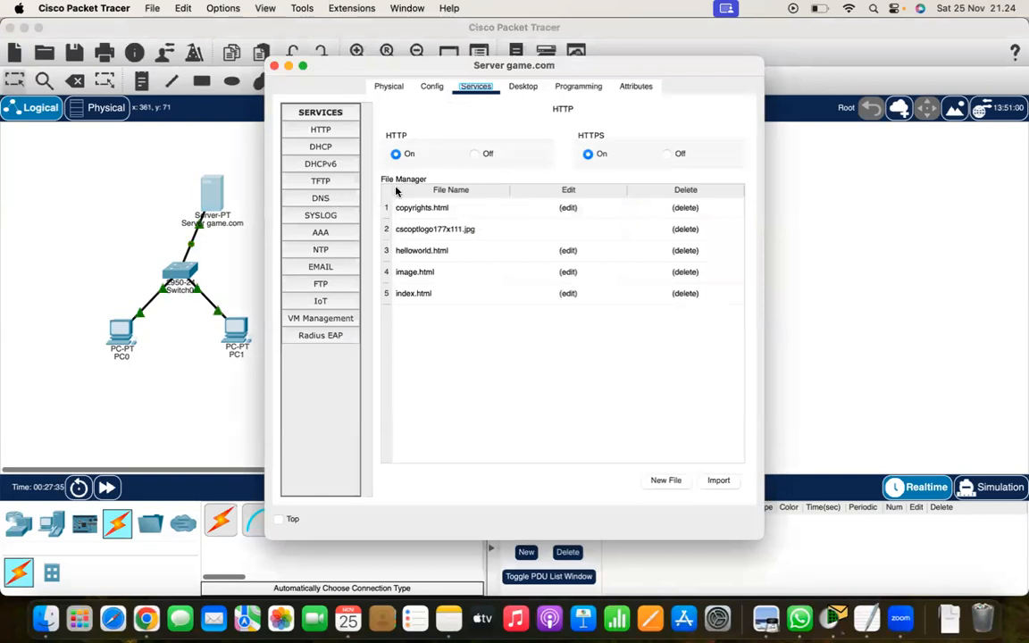
pyautogui.click(395, 154)
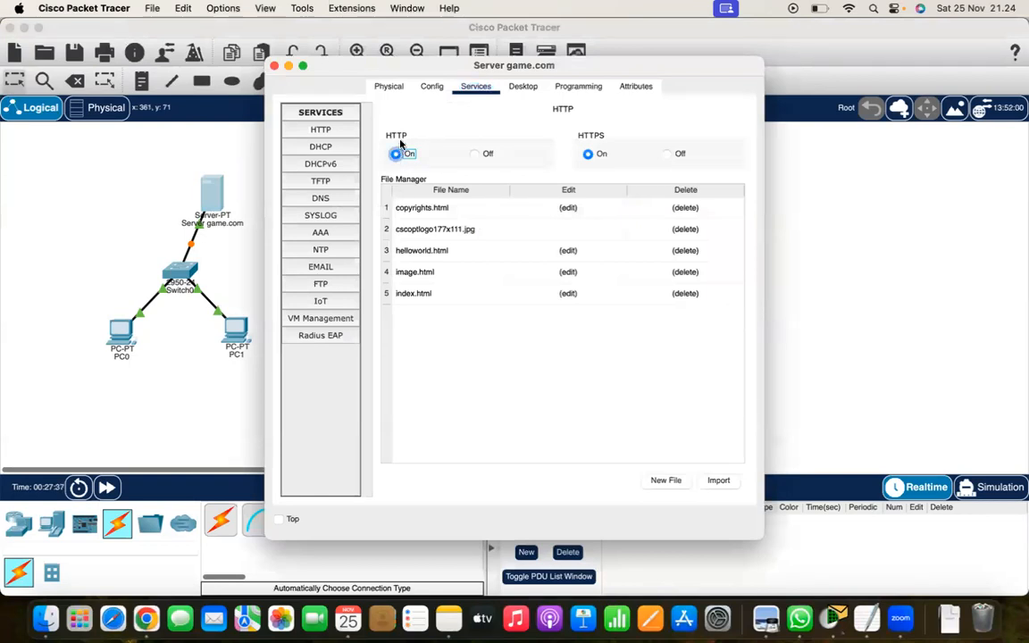
pyautogui.click(322, 129)
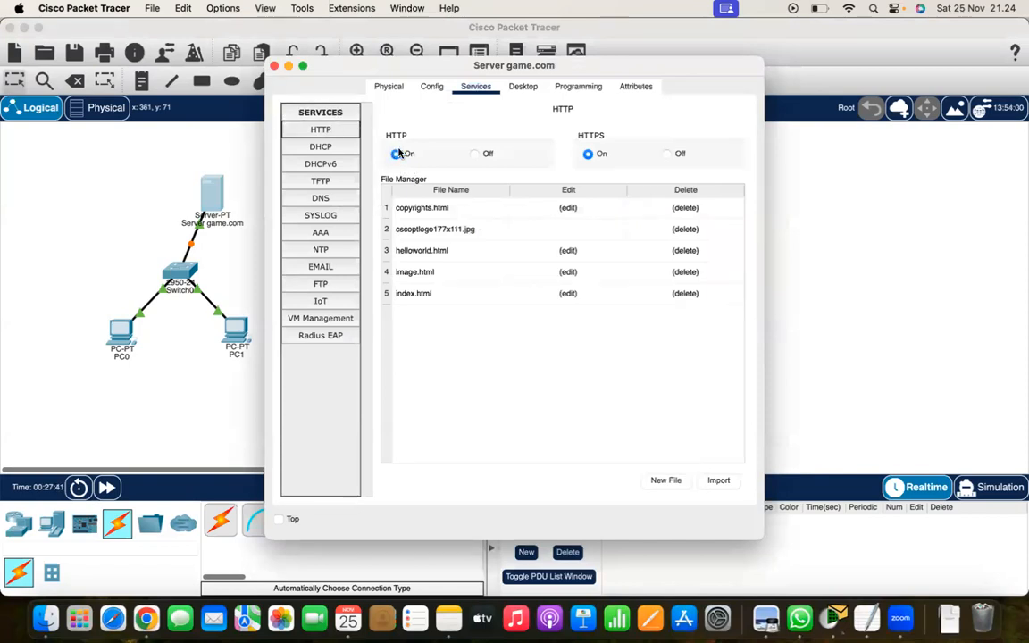
pyautogui.click(587, 155)
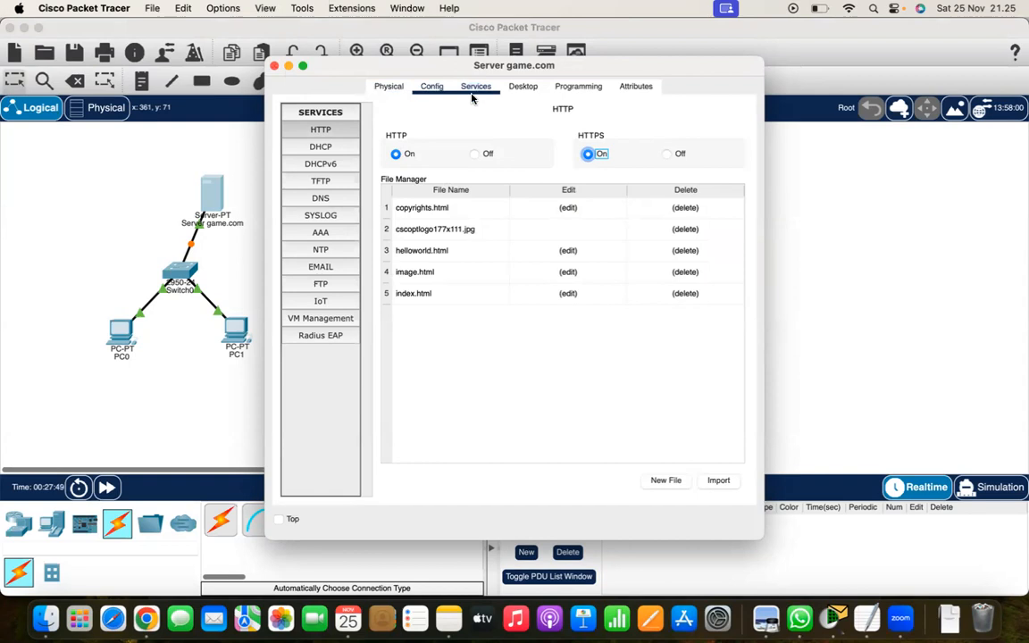
# Give the server the static IPv4 address 192.168.1.100 with subnet mask 255.255.255.0
pyautogui.click(522, 87)
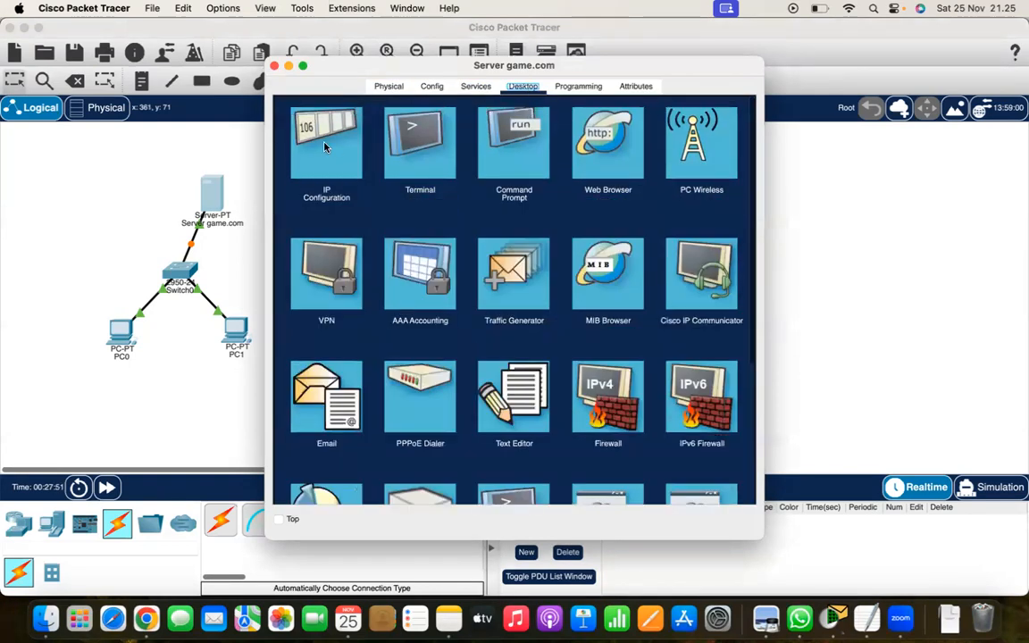
pyautogui.click(319, 145)
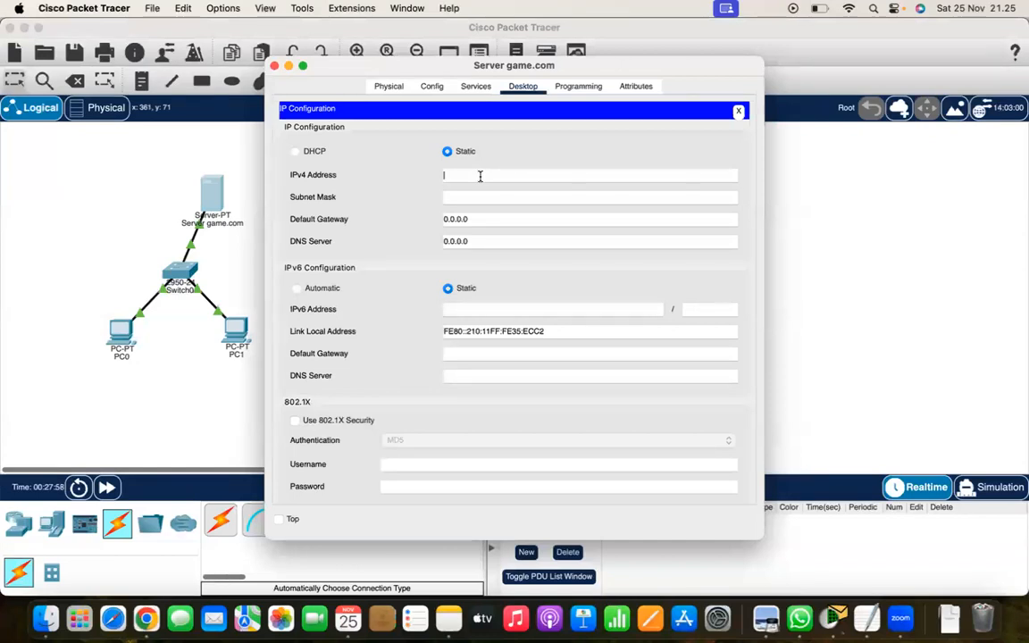
pyautogui.write('192.168.1.100')
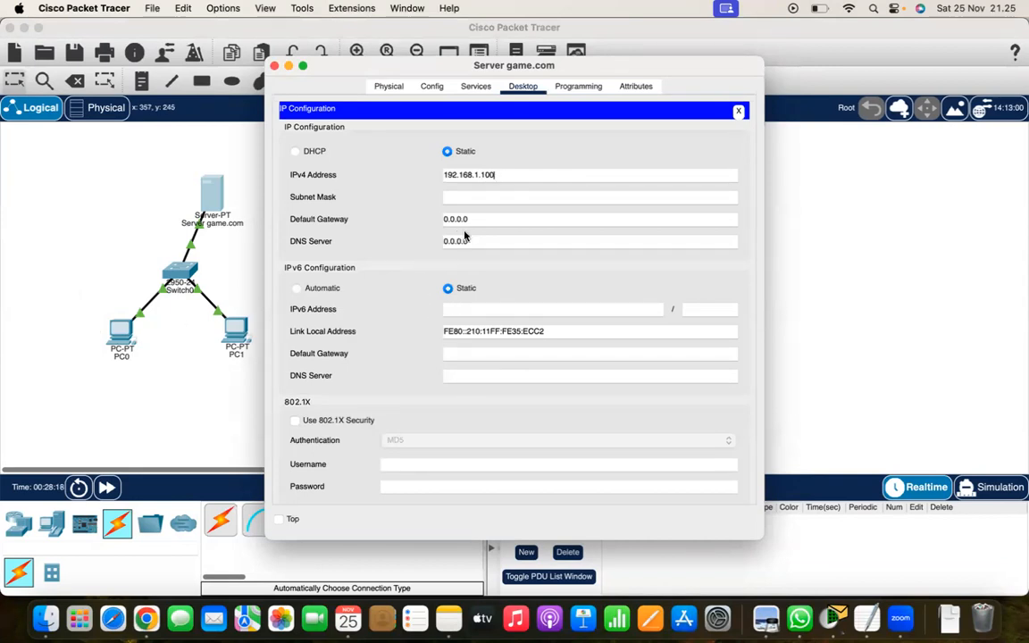
pyautogui.click(494, 196)
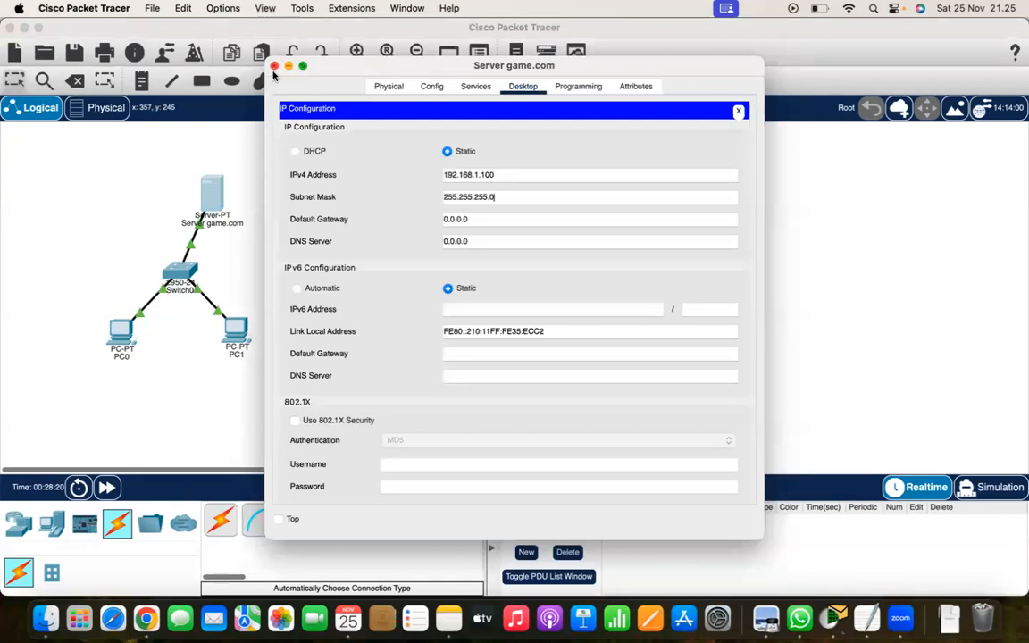
pyautogui.click(274, 65)
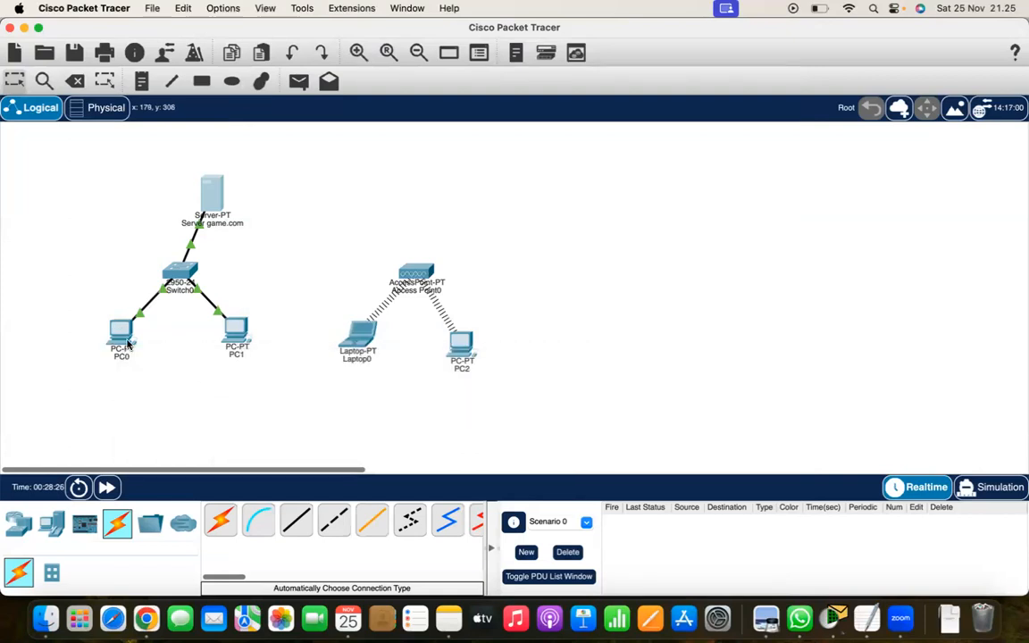
# Test the connection to the server by running ping 192.168.1.100 from PC0's command prompt
pyautogui.moveTo(125, 355)
pyautogui.click(121, 338)
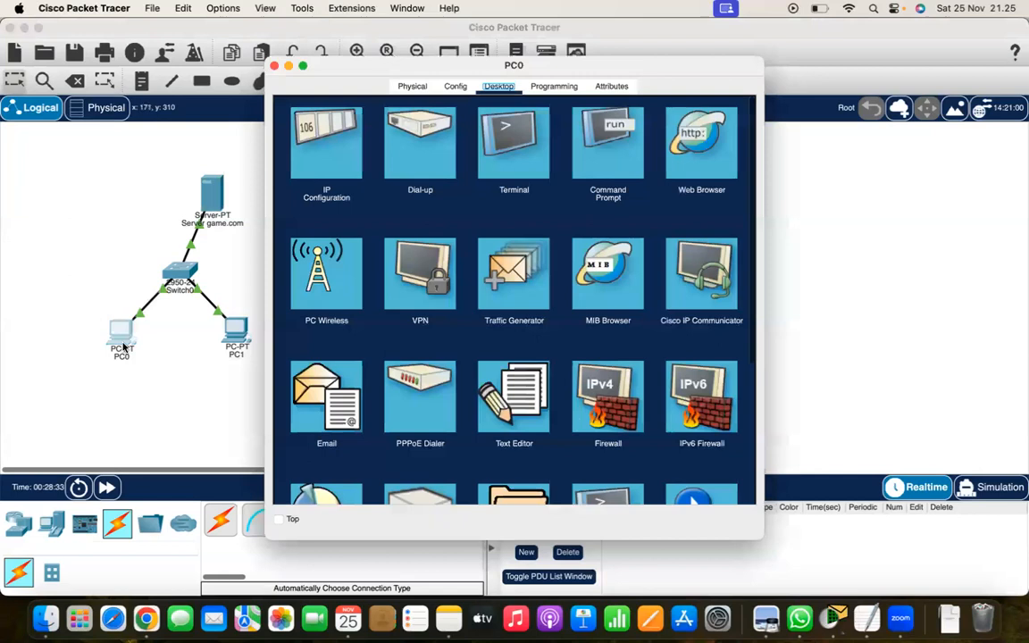
pyautogui.click(606, 157)
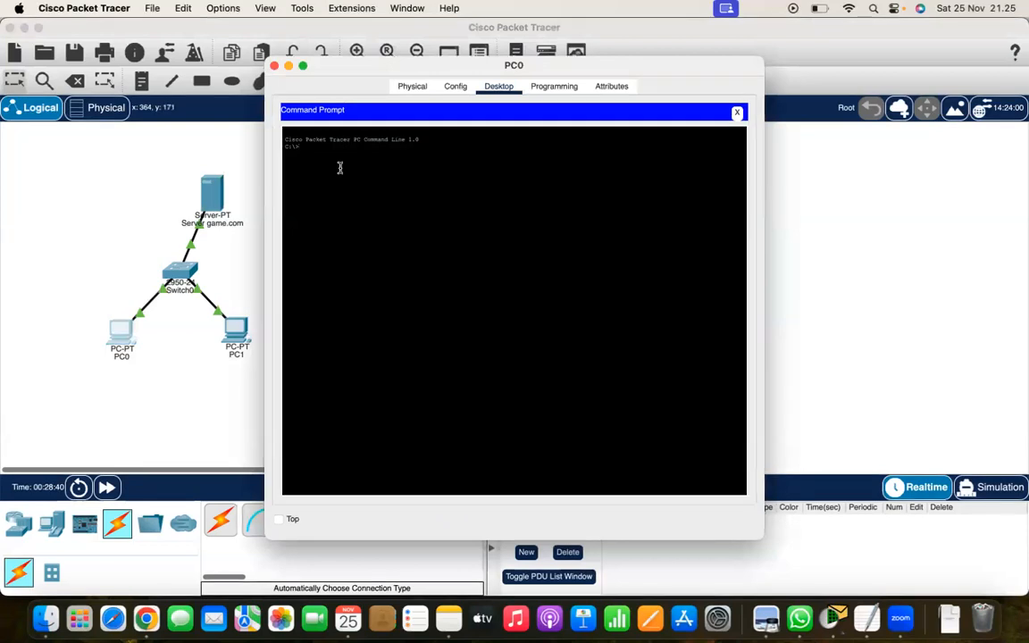
pyautogui.write('ping 192.16')
pyautogui.write('1.100')
pyautogui.press('Return')
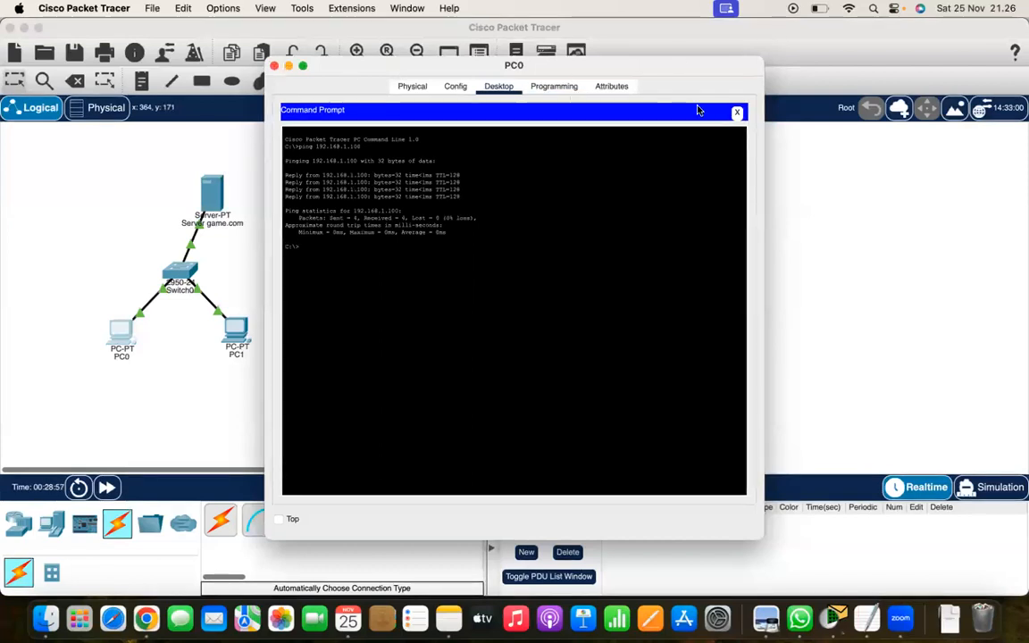
pyautogui.click(737, 112)
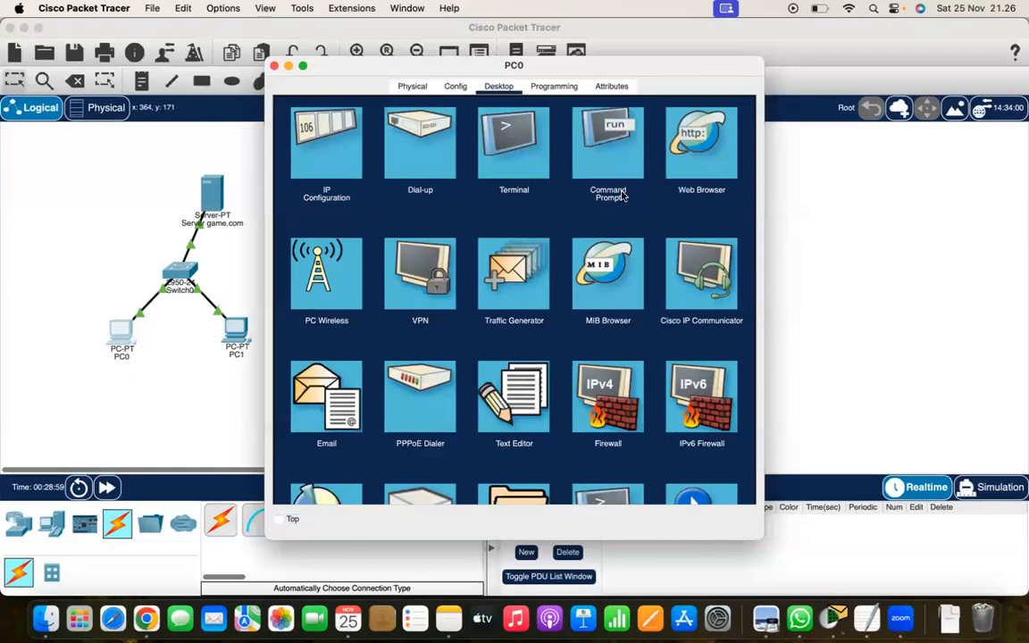
# Load the server's web page at 192.168.1.100 in PC0's web browser
pyautogui.click(676, 156)
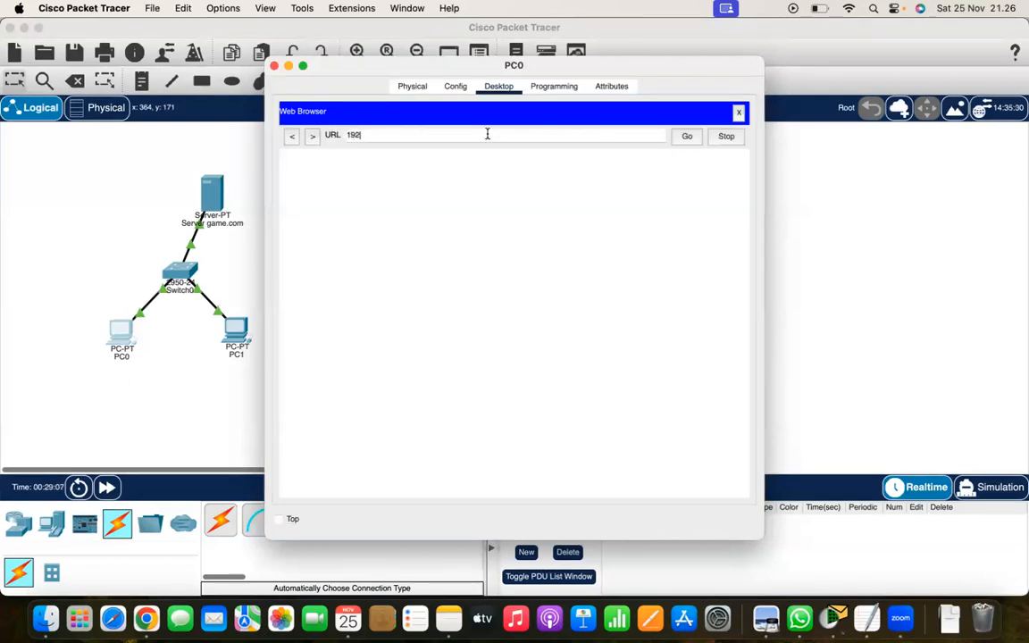
pyautogui.write('192.168.1.100')
pyautogui.press('Return')
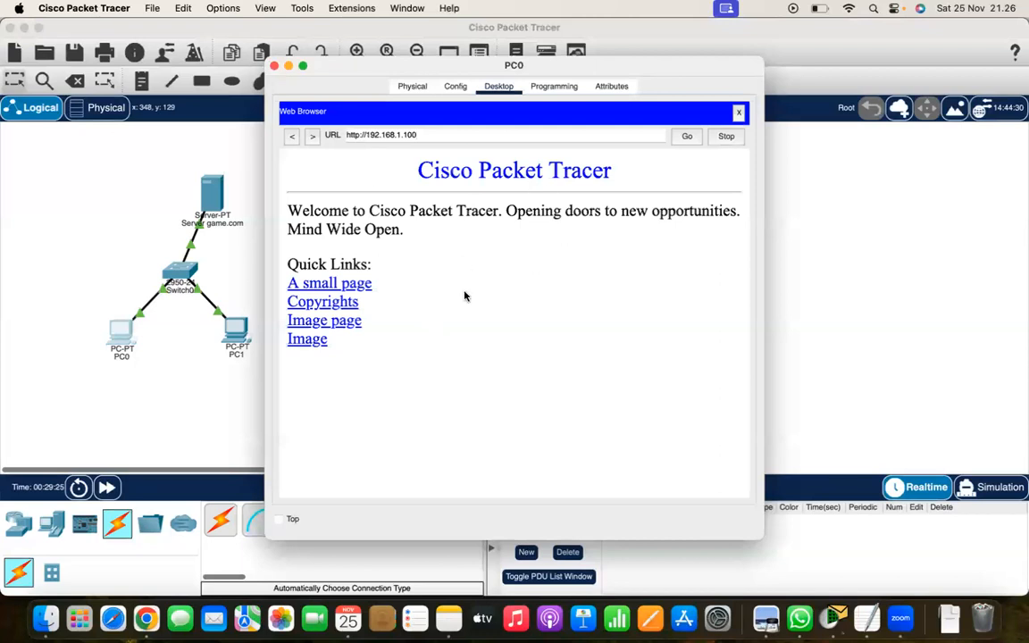
# Add a second Server-PT near the game.com server, above the switch, and rename it Server DNS
pyautogui.click(739, 112)
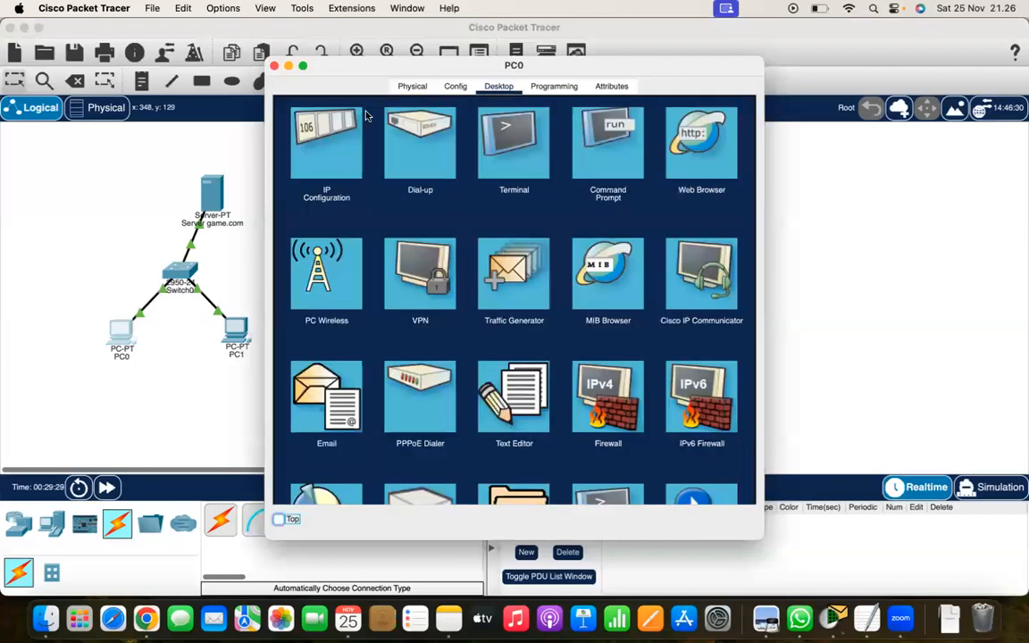
pyautogui.click(274, 66)
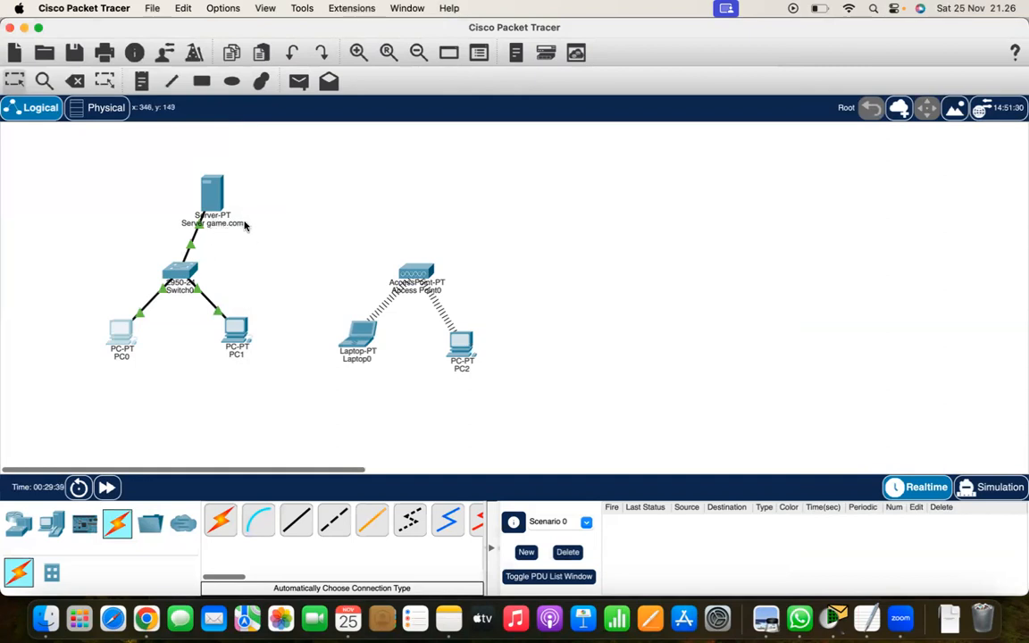
pyautogui.moveTo(217, 230)
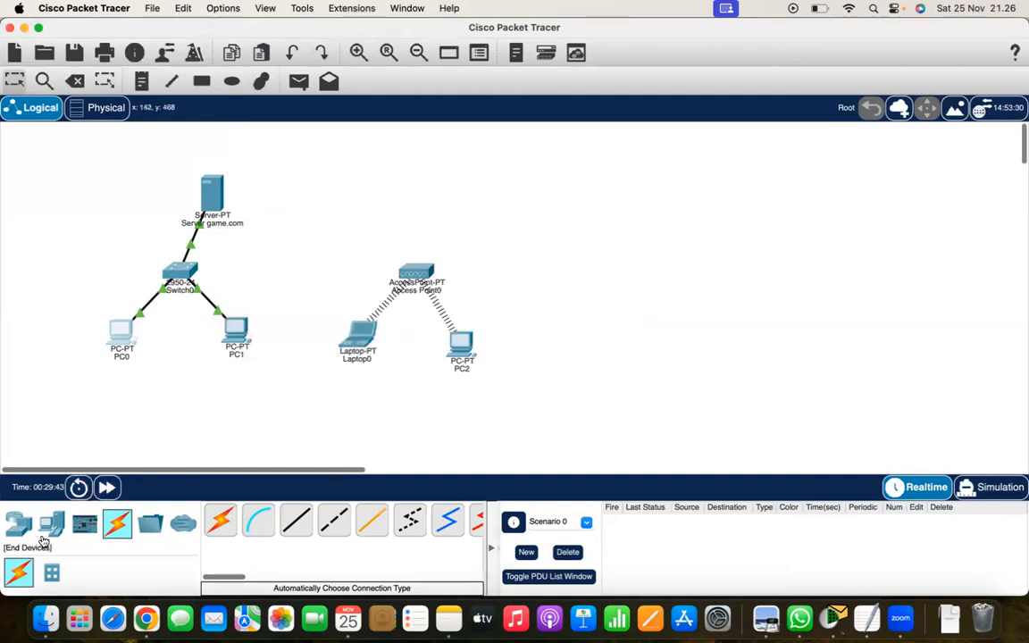
pyautogui.click(51, 524)
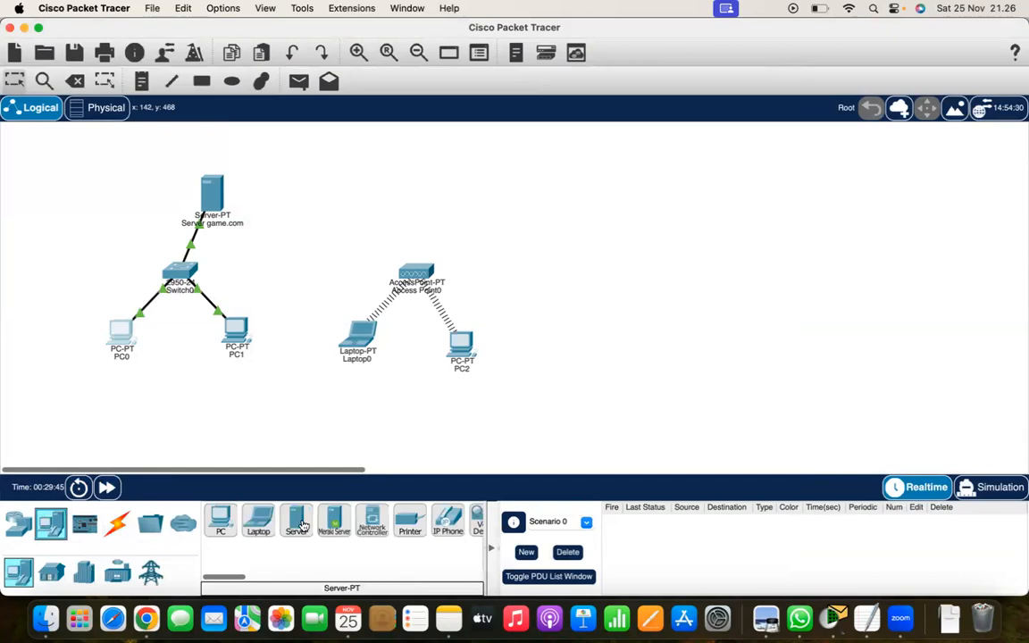
pyautogui.click(304, 516)
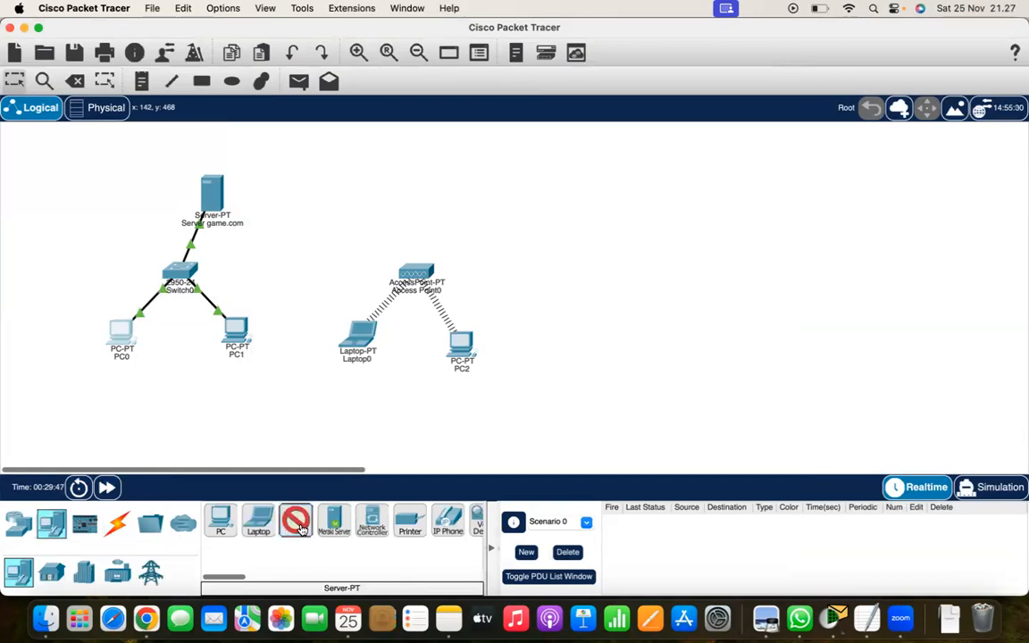
pyautogui.click(124, 207)
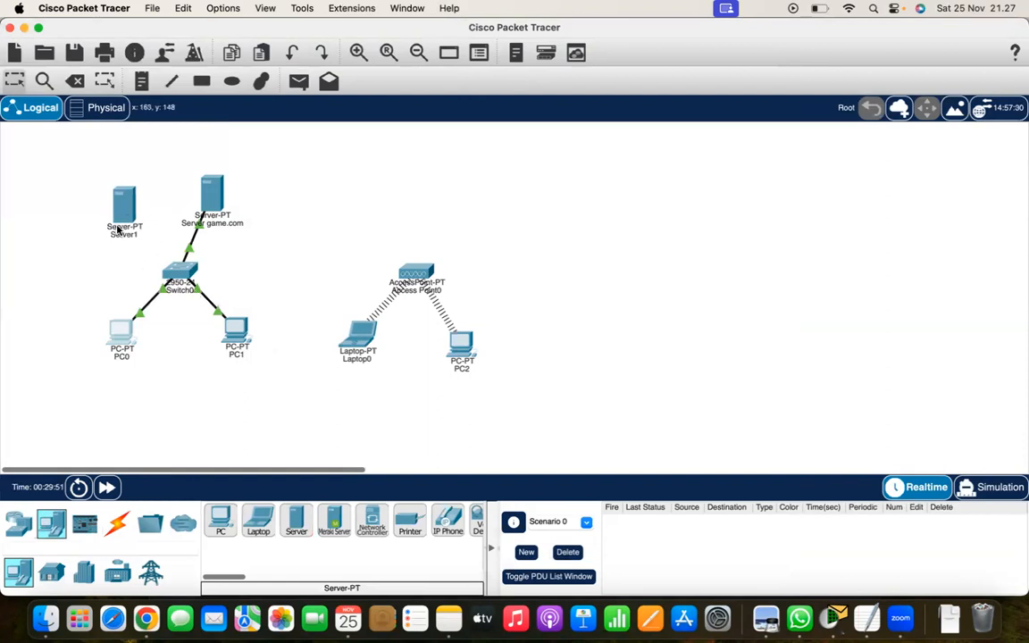
pyautogui.click(132, 235)
pyautogui.write('Server DNS')
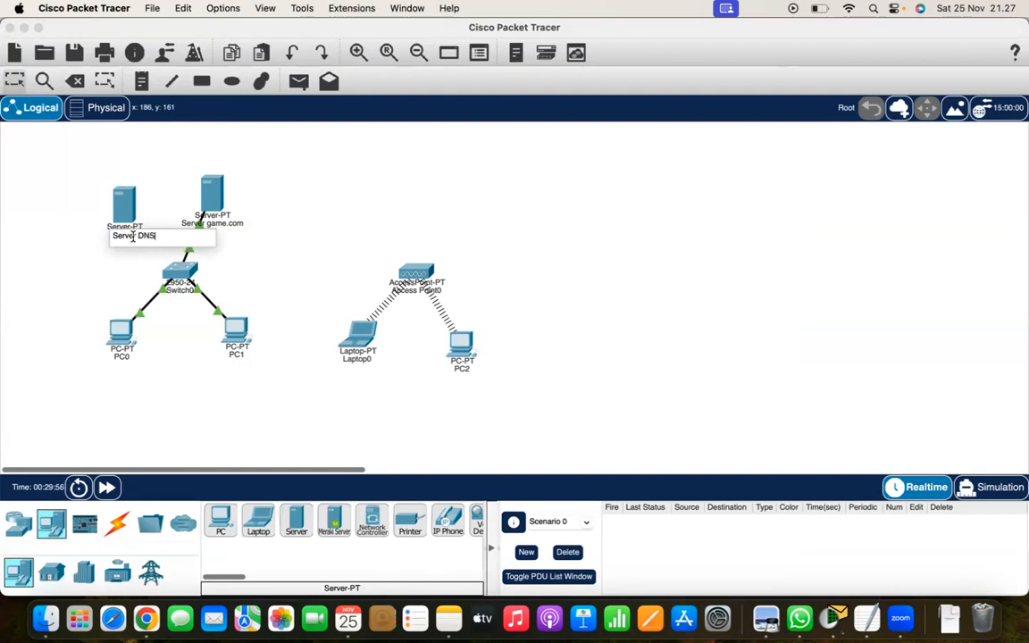
pyautogui.press('Return')
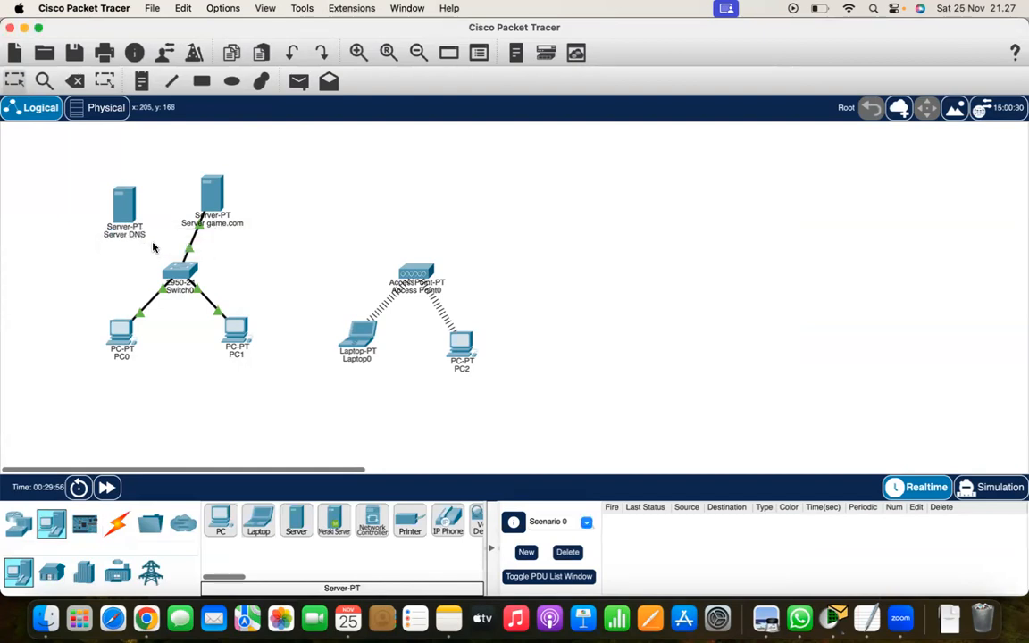
# Shift Server DNS slightly away from the game.com server and cable it to Switch0 with the automatic connection type
pyautogui.moveTo(124, 201); pyautogui.dragTo(114, 204)
pyautogui.click(117, 522)
pyautogui.click(220, 518)
pyautogui.click(115, 207)
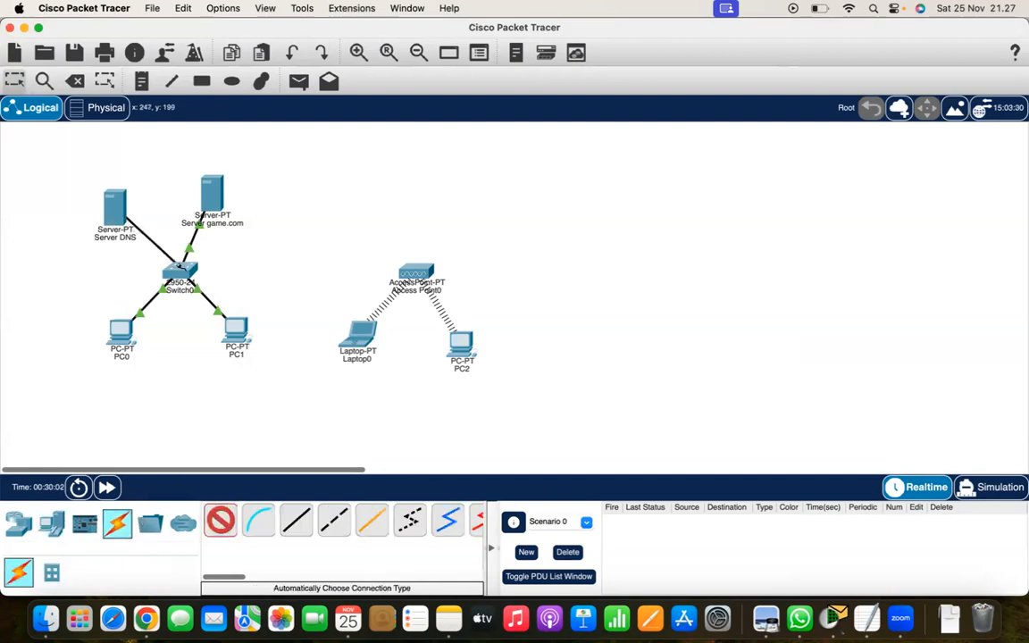
pyautogui.click(177, 270)
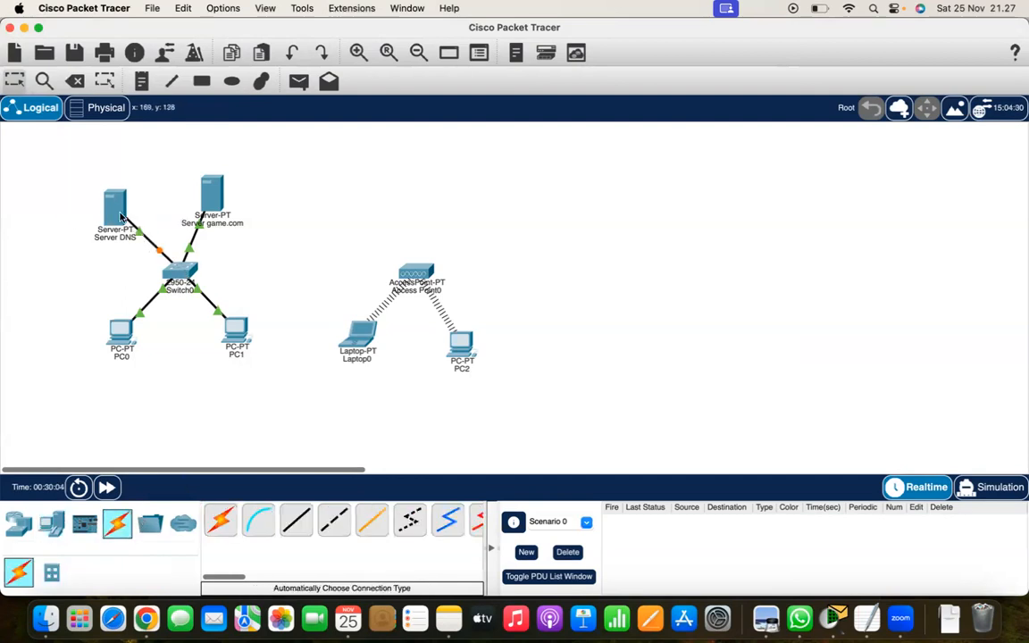
# Turn on the DNS service on Server DNS
pyautogui.click(114, 216)
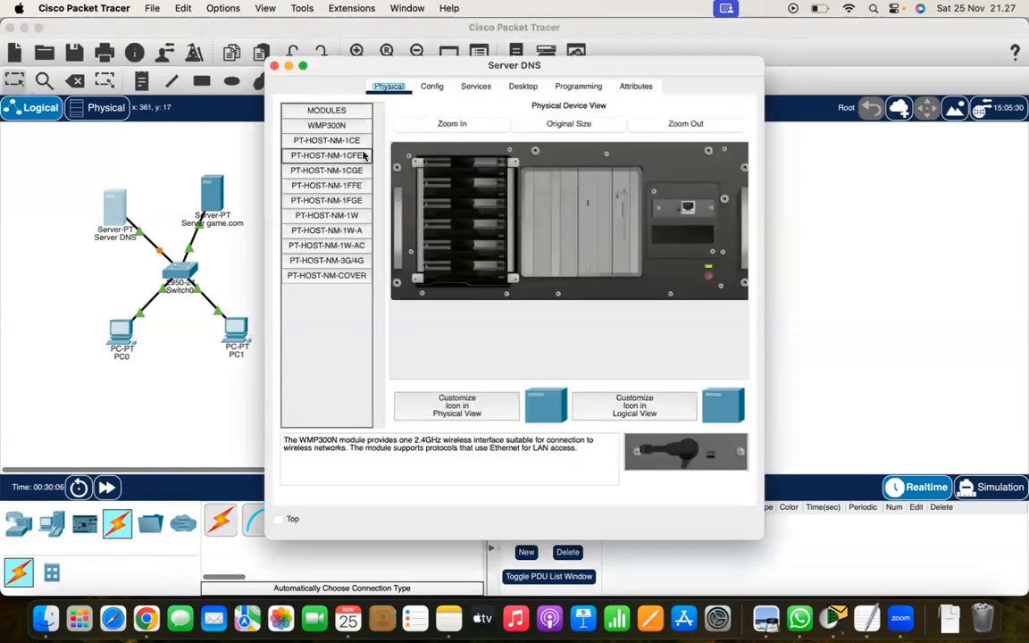
pyautogui.click(476, 87)
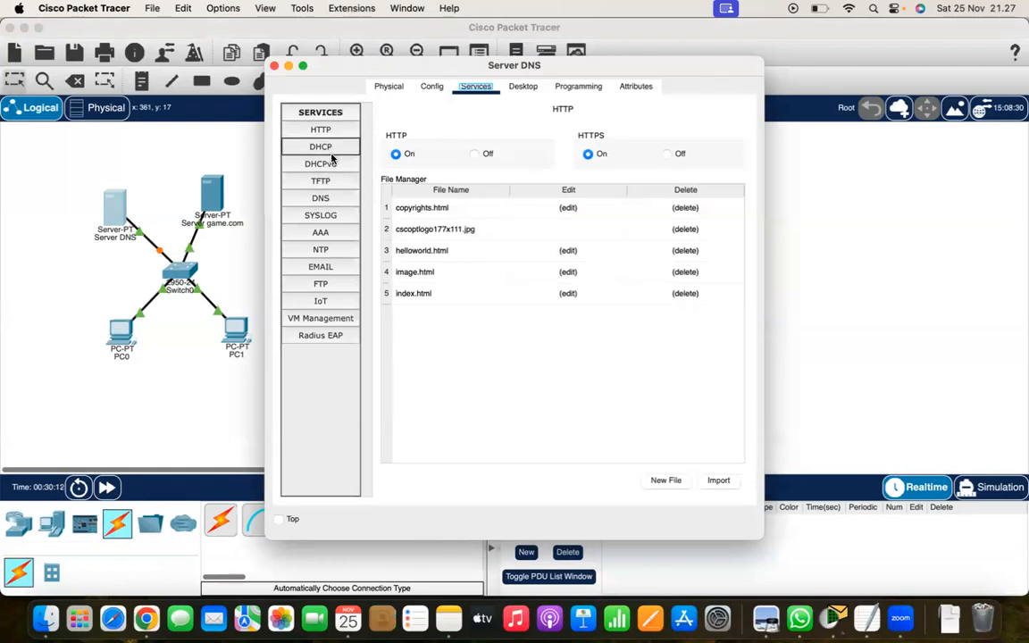
pyautogui.click(319, 198)
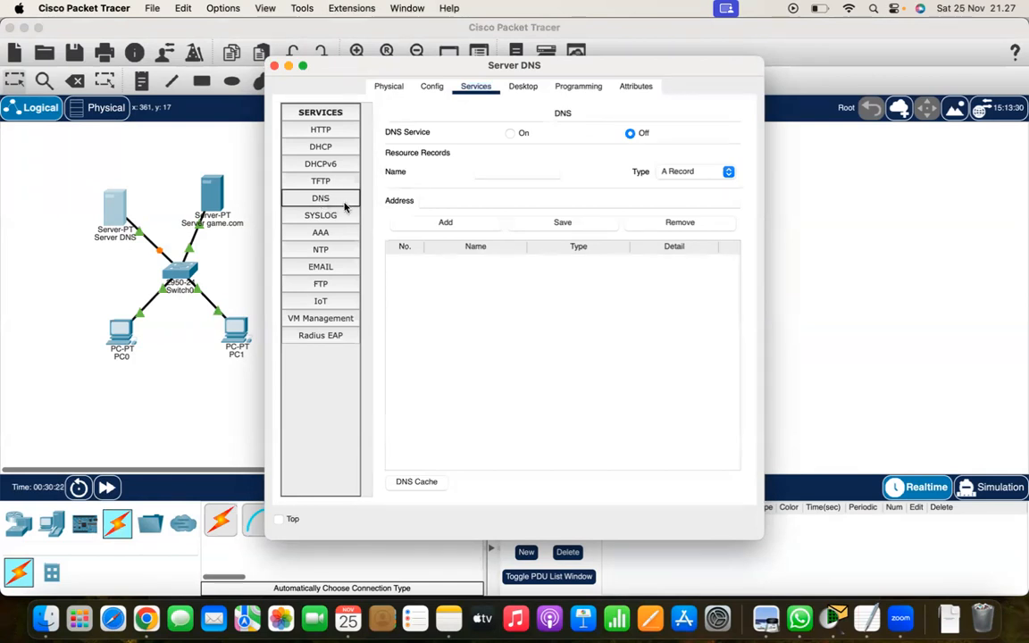
pyautogui.click(511, 134)
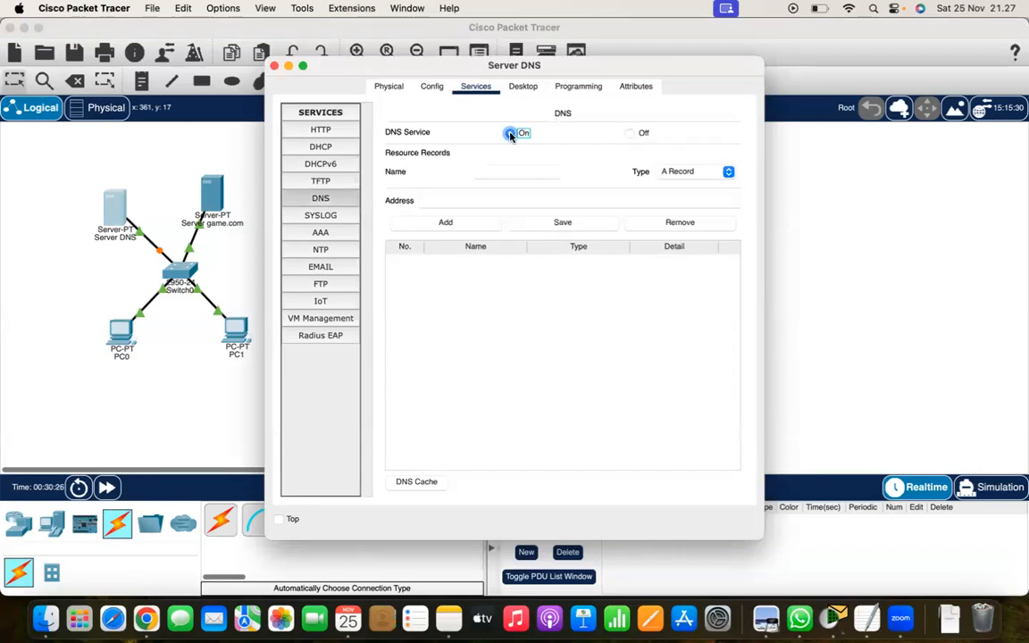
# Add an A record on Server DNS that maps the name game.com to the address 192.168.1.100
pyautogui.click(495, 172)
pyautogui.write('game')
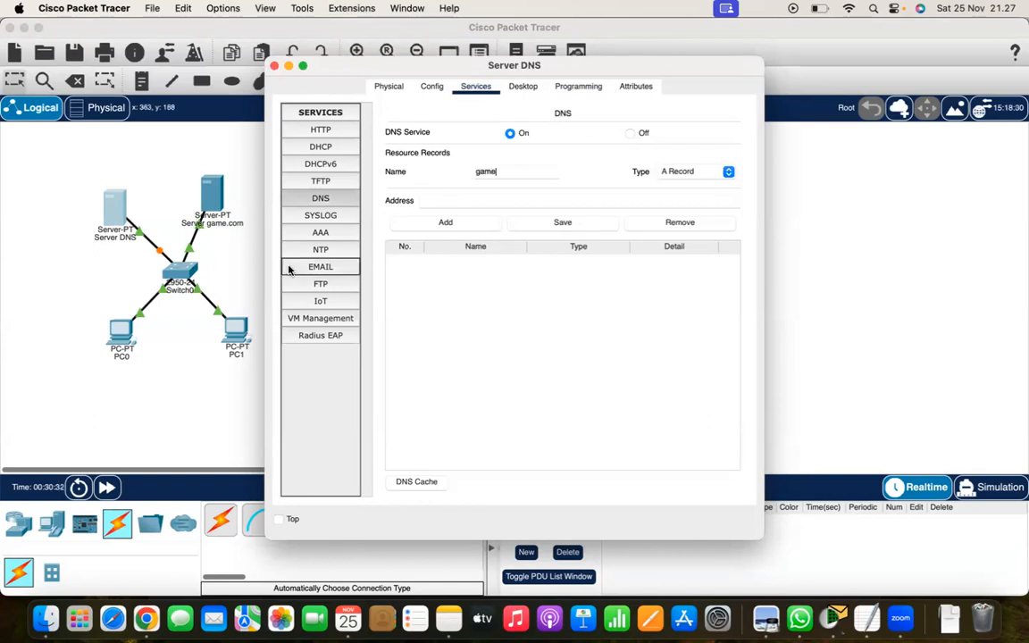
pyautogui.write('.com')
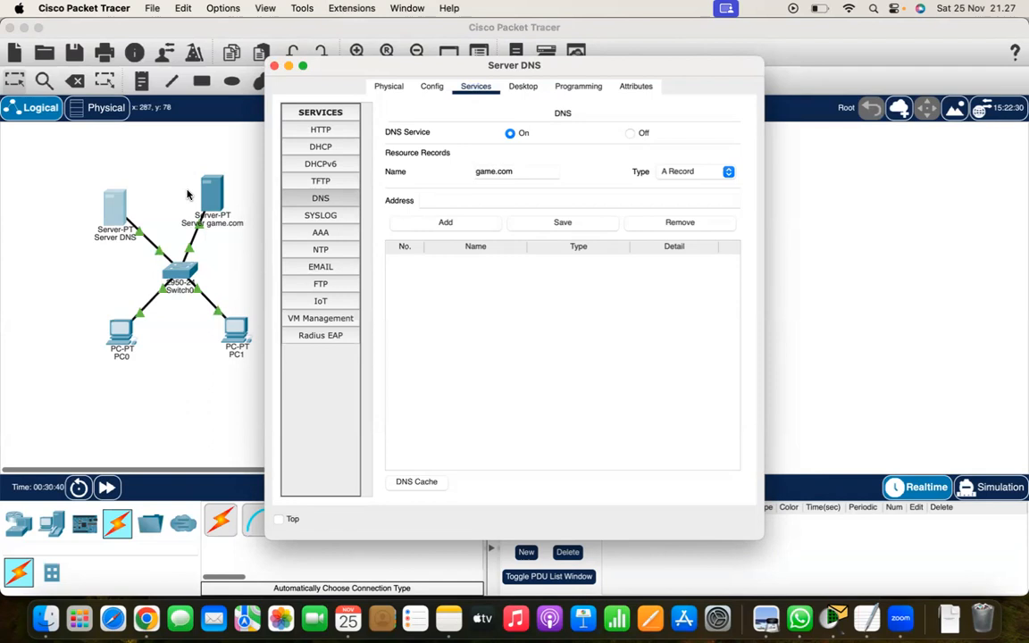
pyautogui.write('192.168.1.100')
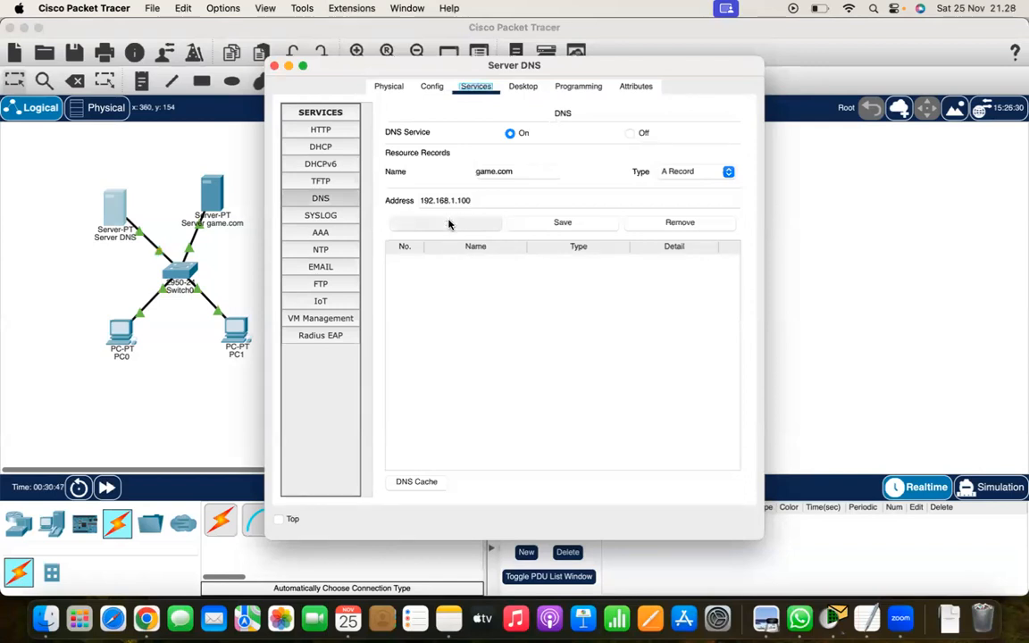
pyautogui.click(447, 222)
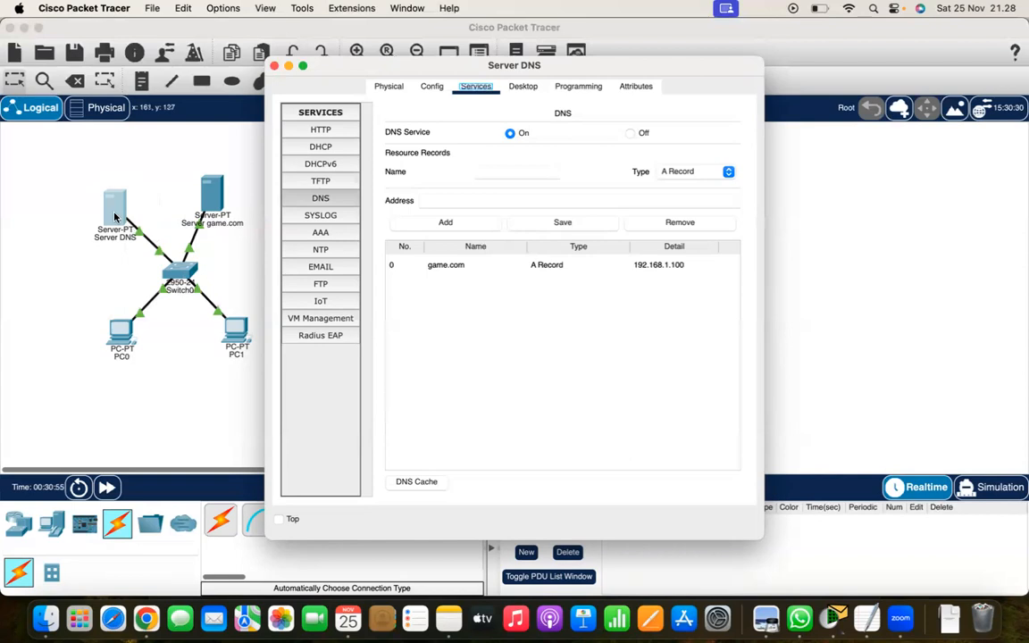
# Give Server DNS the static IPv4 address 192.168.1.200 with subnet mask 255.255.255.0
pyautogui.click(523, 87)
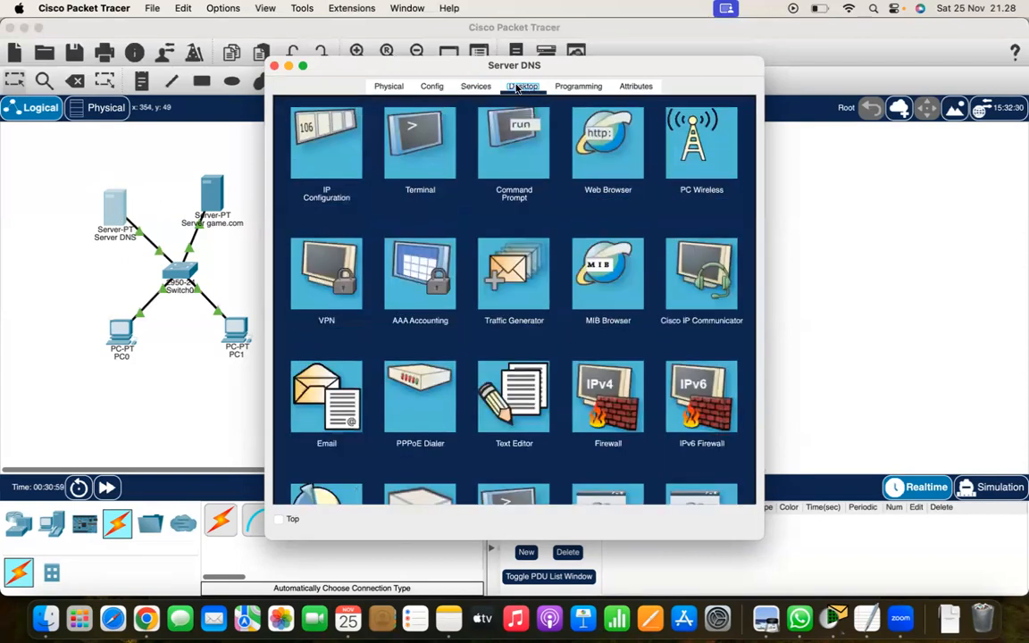
pyautogui.click(330, 161)
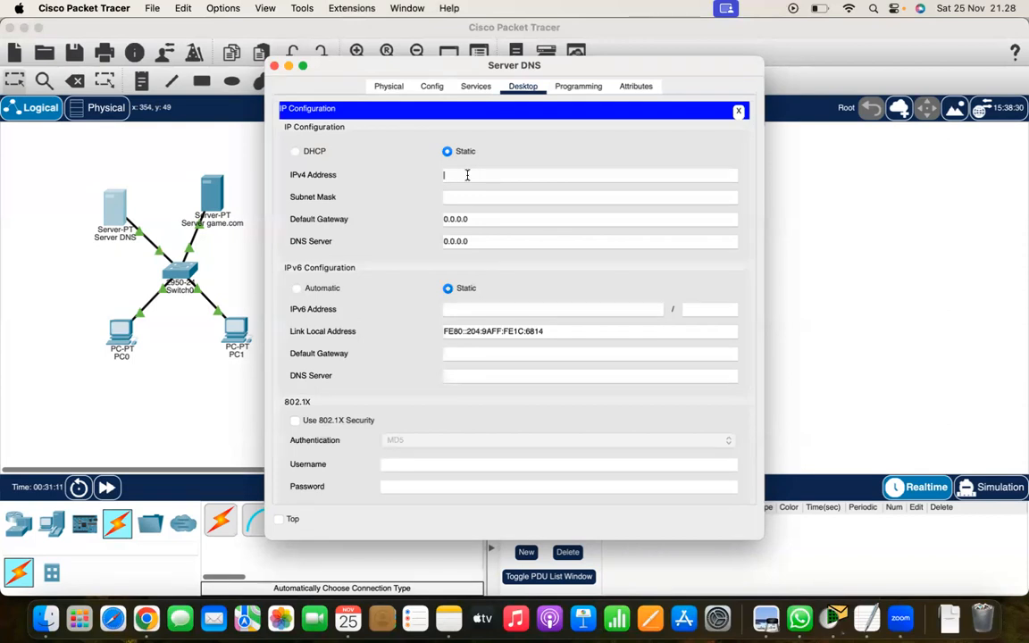
pyautogui.write('168.1.')
pyautogui.click(486, 198)
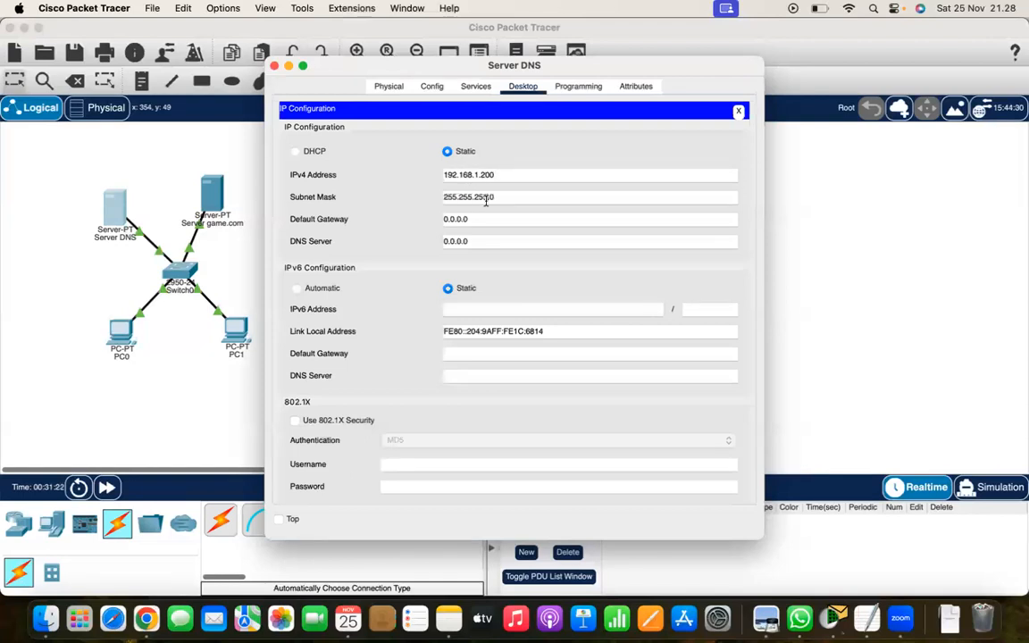
pyautogui.click(276, 67)
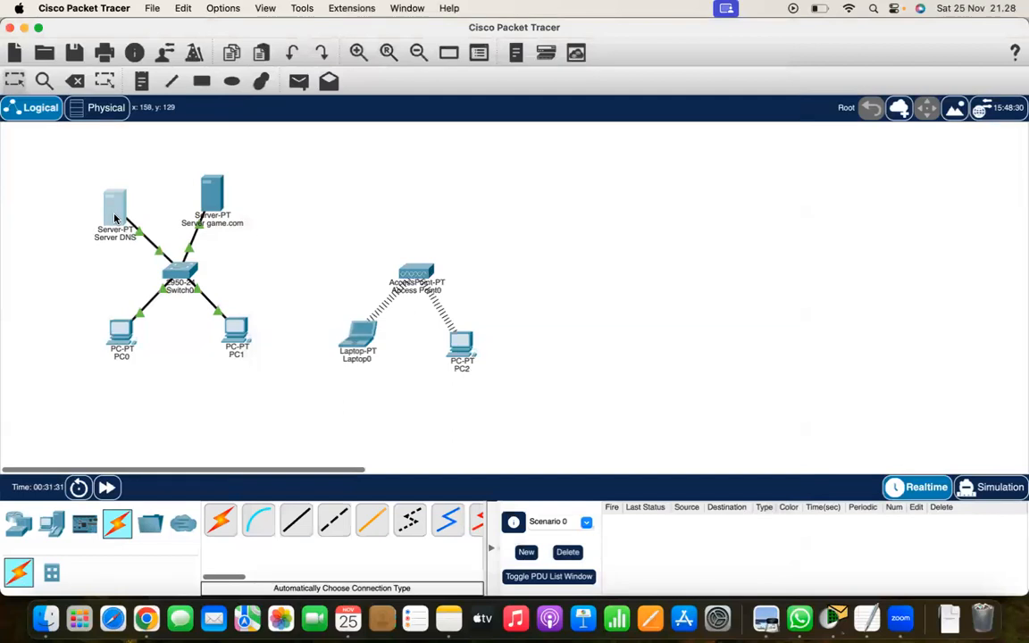
# Review the DNS service state and the game.com record on Server DNS
pyautogui.click(114, 217)
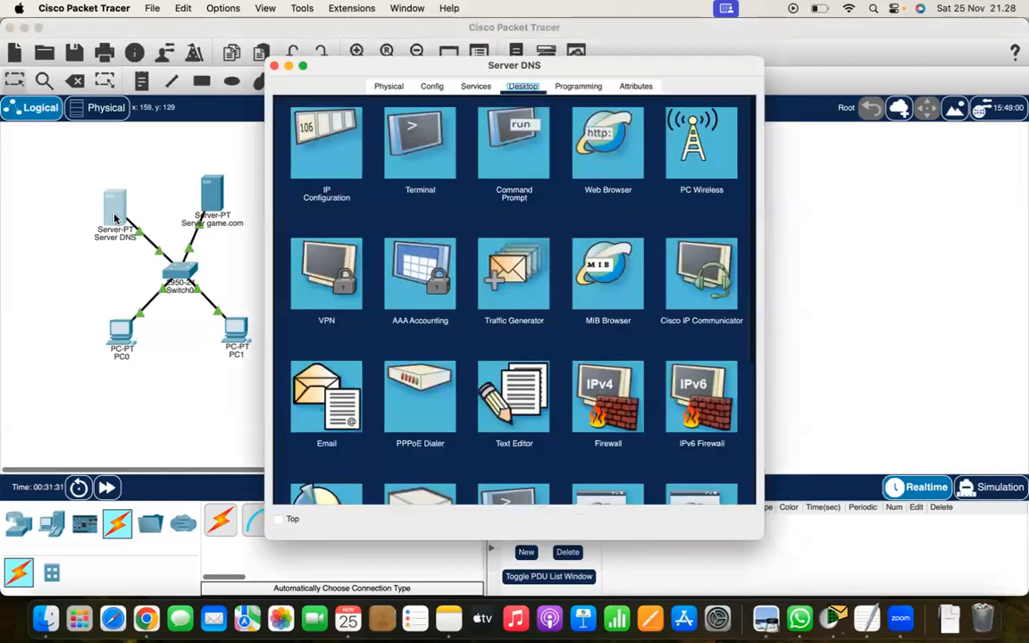
pyautogui.click(476, 86)
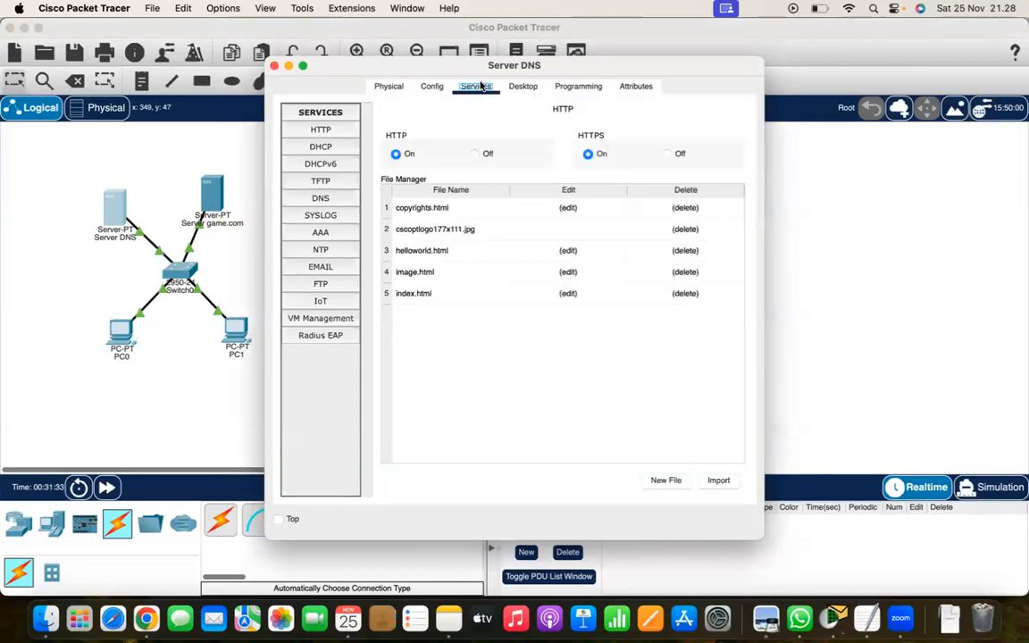
pyautogui.click(345, 199)
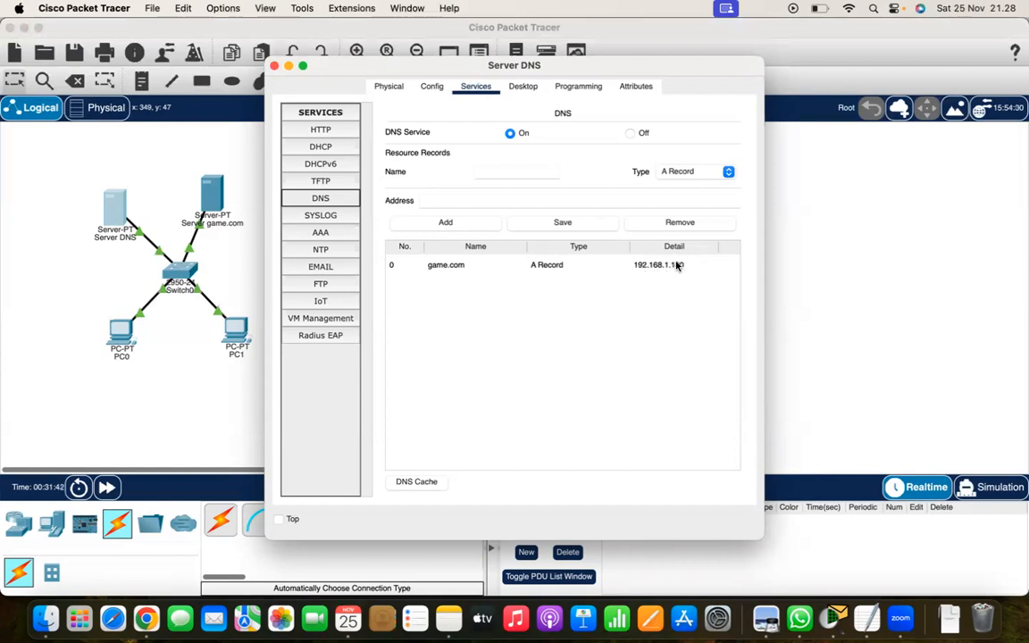
pyautogui.click(274, 66)
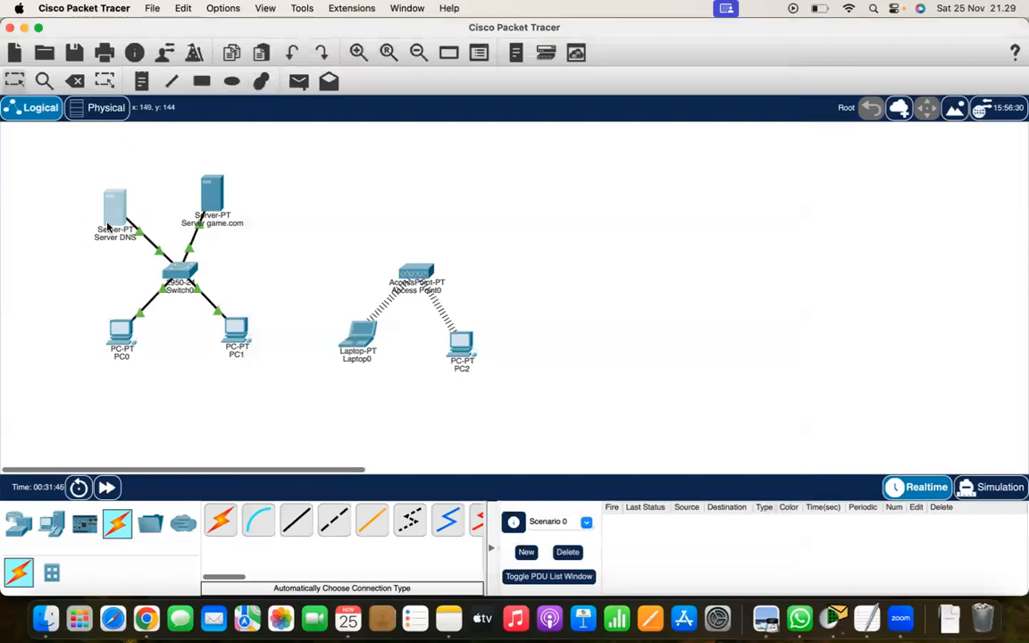
# Send a simple PDU from PC0 to Server DNS to test the connection
pyautogui.click(123, 334)
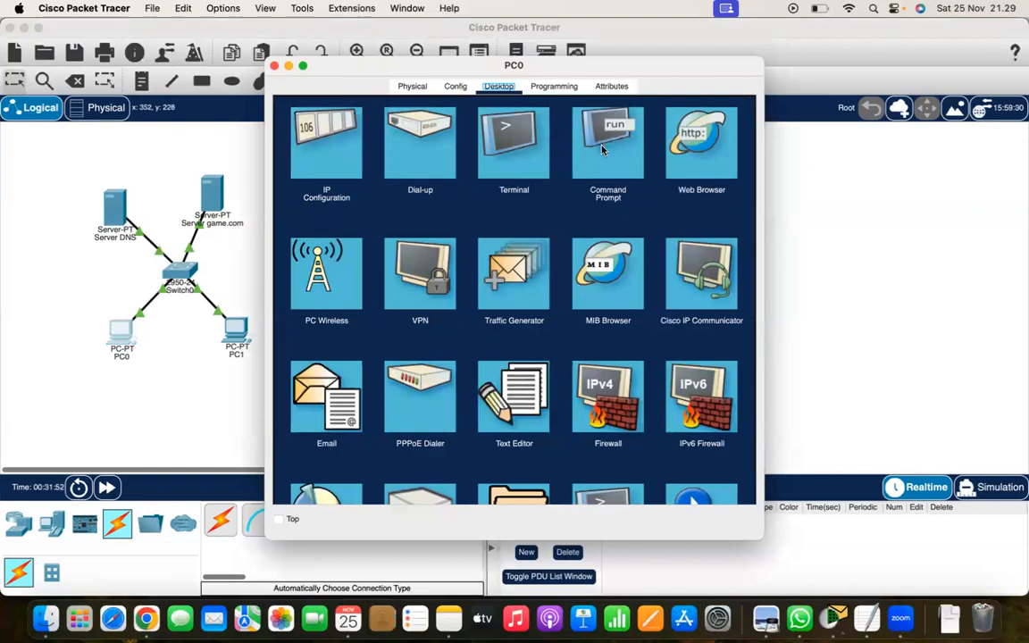
pyautogui.click(275, 66)
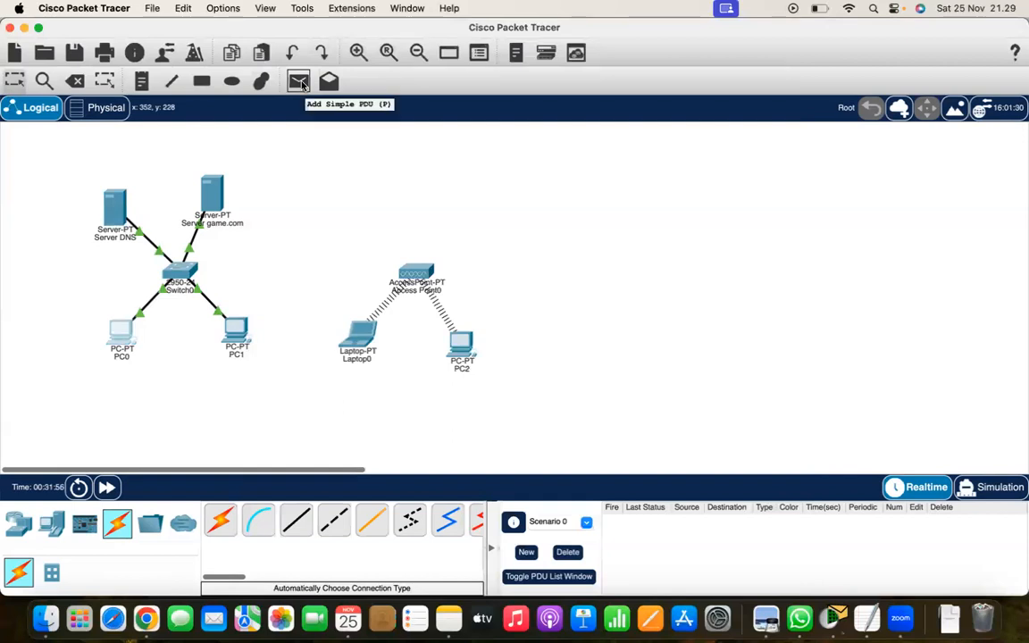
pyautogui.click(301, 81)
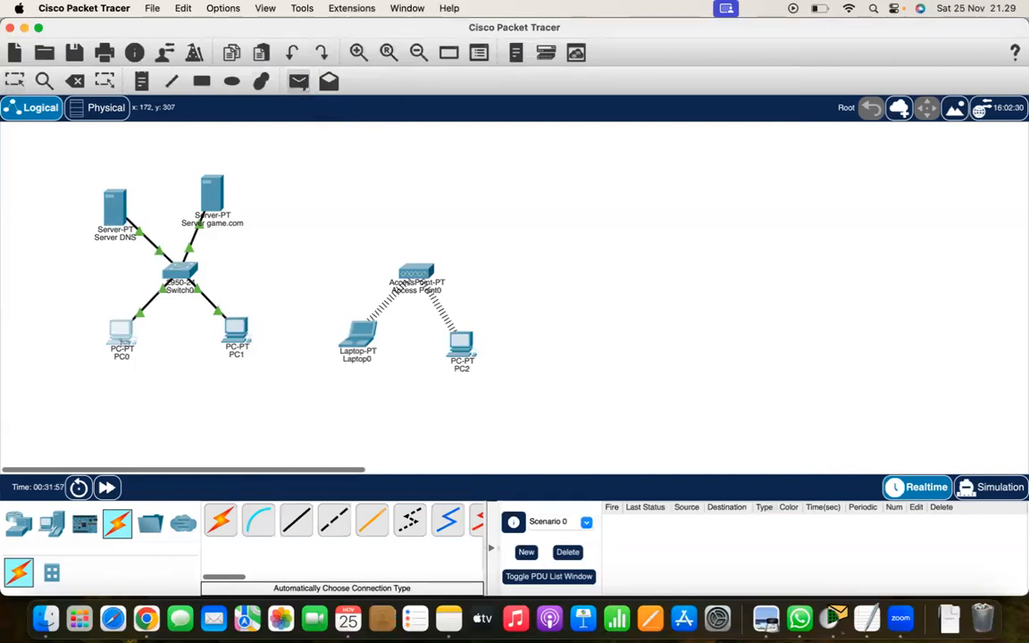
pyautogui.click(125, 334)
pyautogui.click(113, 208)
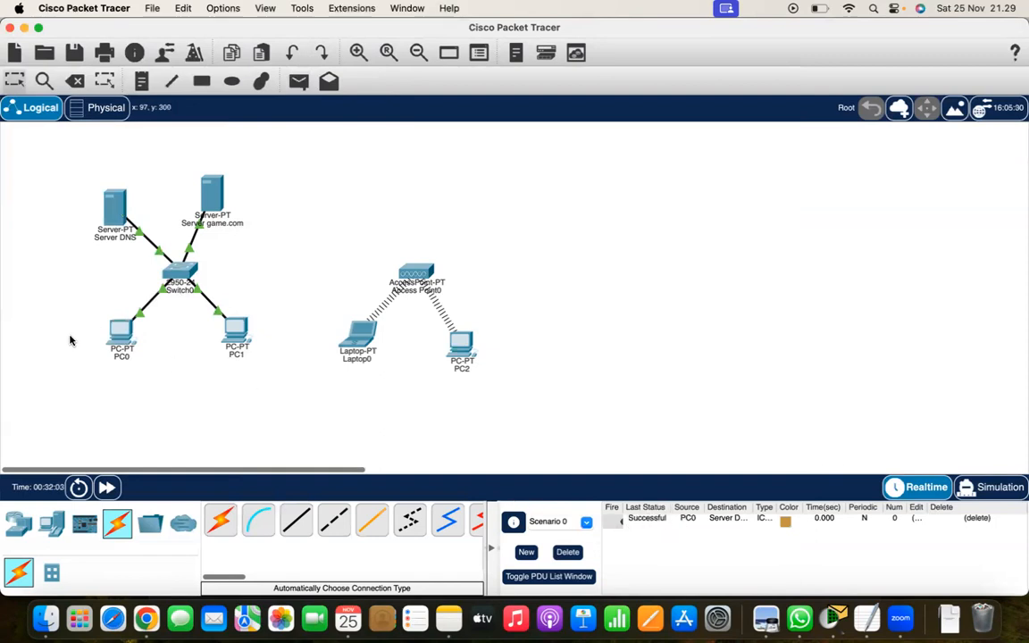
# Reopen PC0's web browser and load the page at 192.168.1.100 again
pyautogui.click(120, 345)
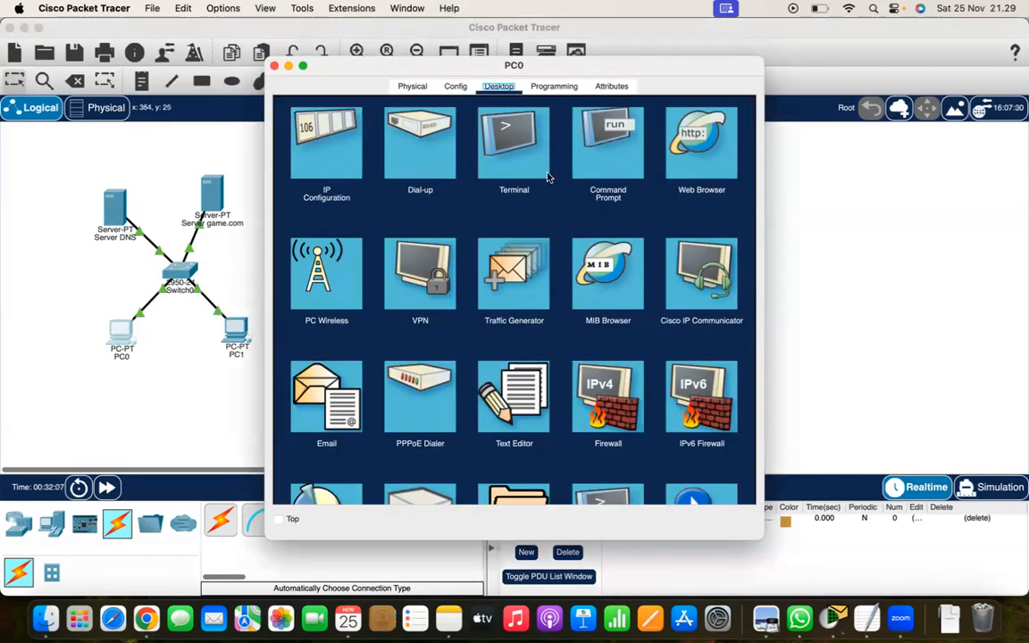
pyautogui.click(685, 163)
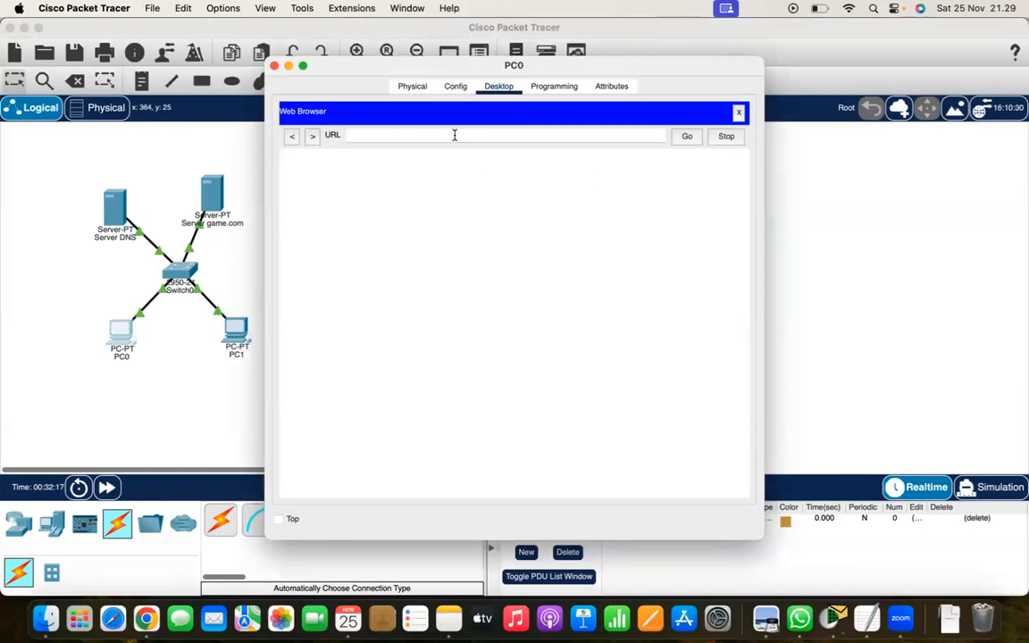
pyautogui.write('192.168.1.100')
pyautogui.press('Return')
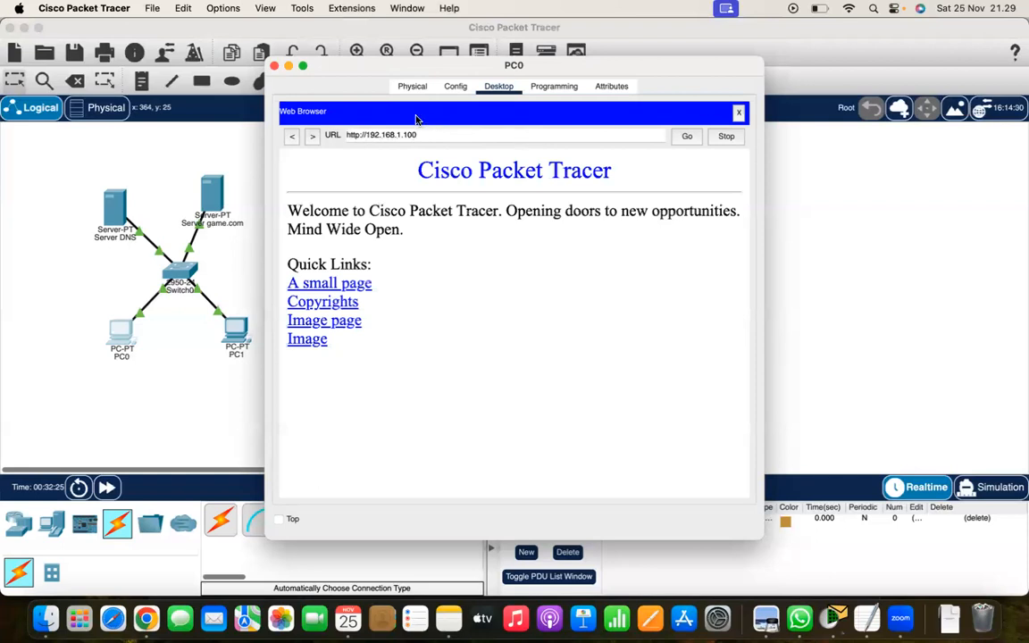
# Try to load game.com in PC0's web browser and close the PC0 window
pyautogui.moveTo(348, 67); pyautogui.dragTo(492, 85)
pyautogui.moveTo(560, 153); pyautogui.dragTo(444, 157)
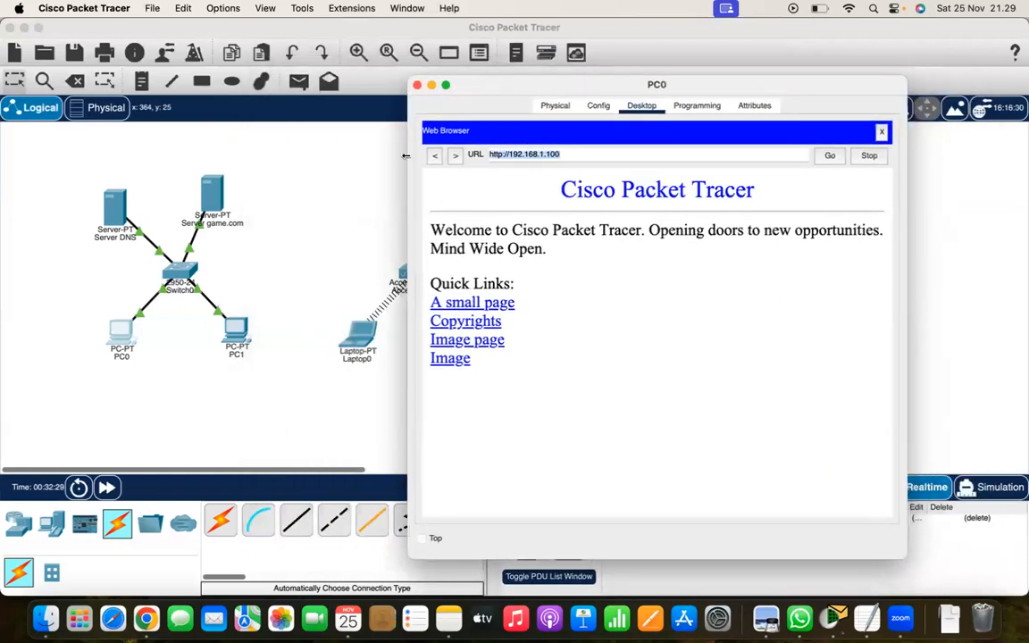
pyautogui.press('BackSpace')
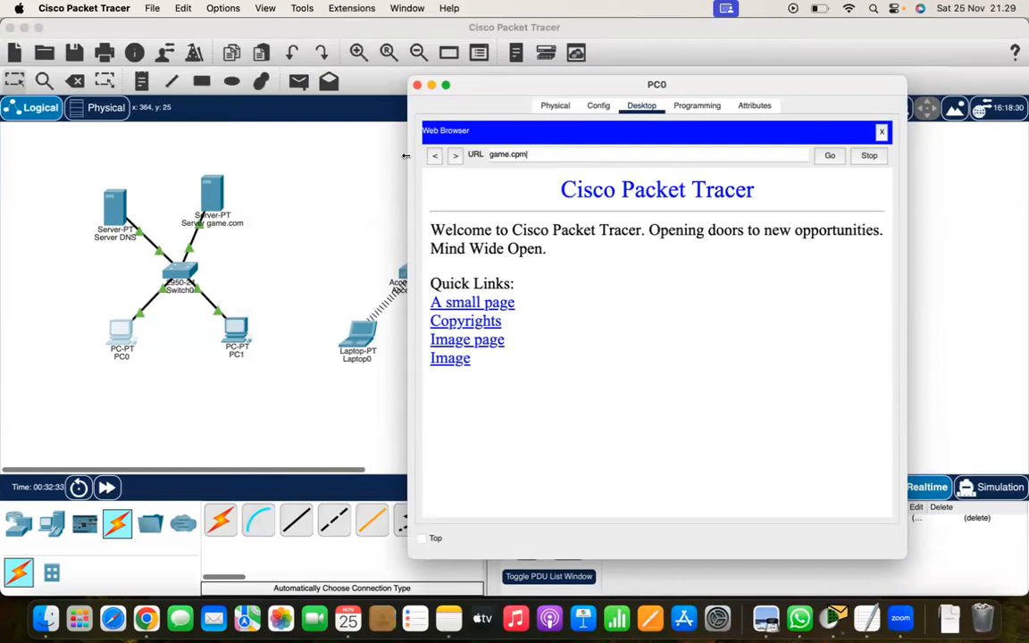
pyautogui.write('game.com')
pyautogui.press('Return')
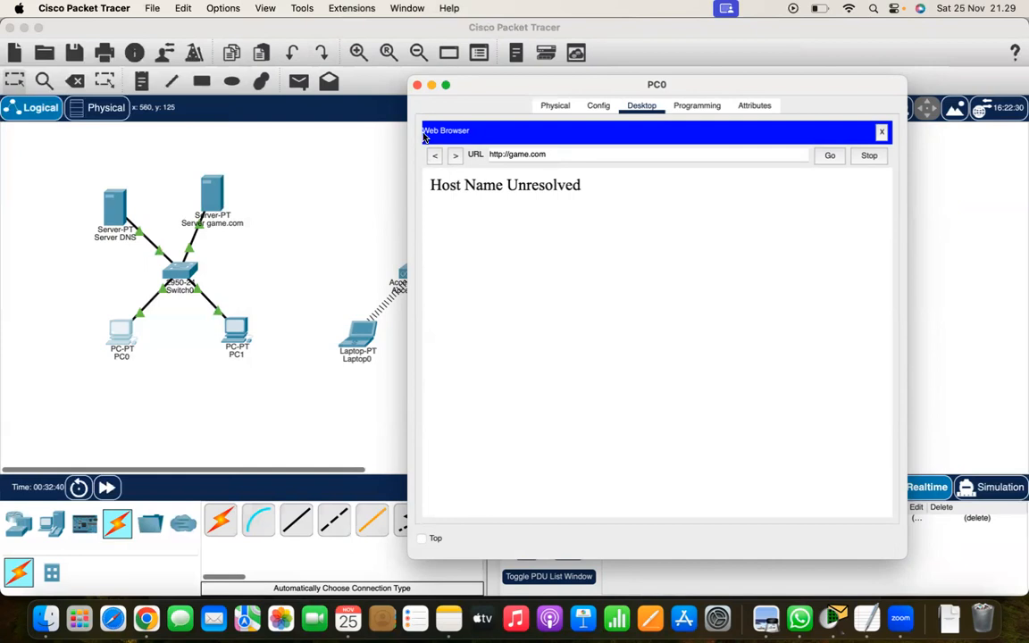
pyautogui.click(417, 85)
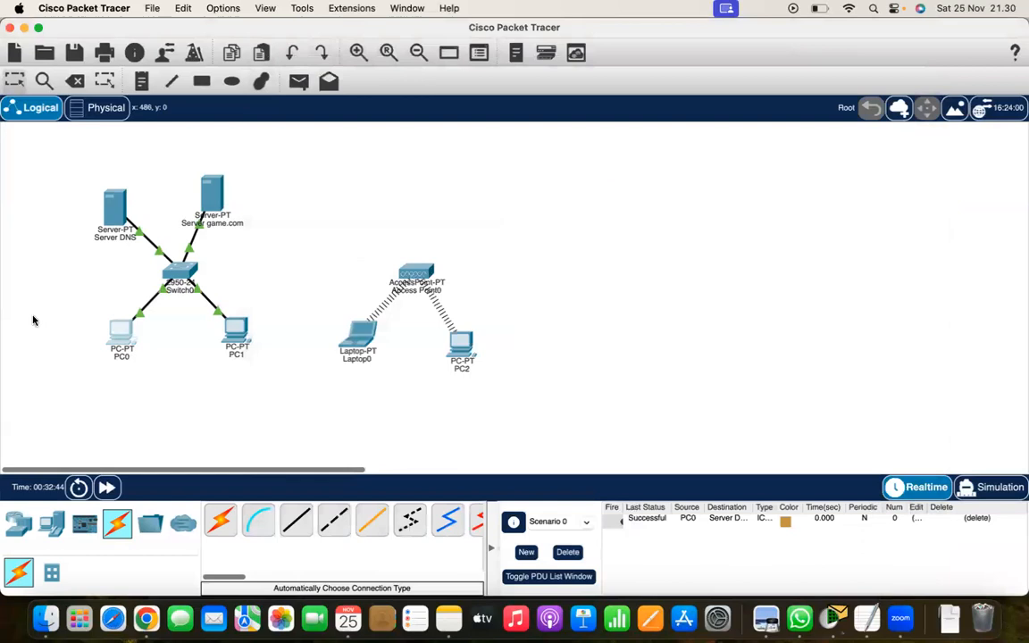
# Set PC0's IPv4 DNS server address to 192.168.1.200 in its IP configuration
pyautogui.click(121, 332)
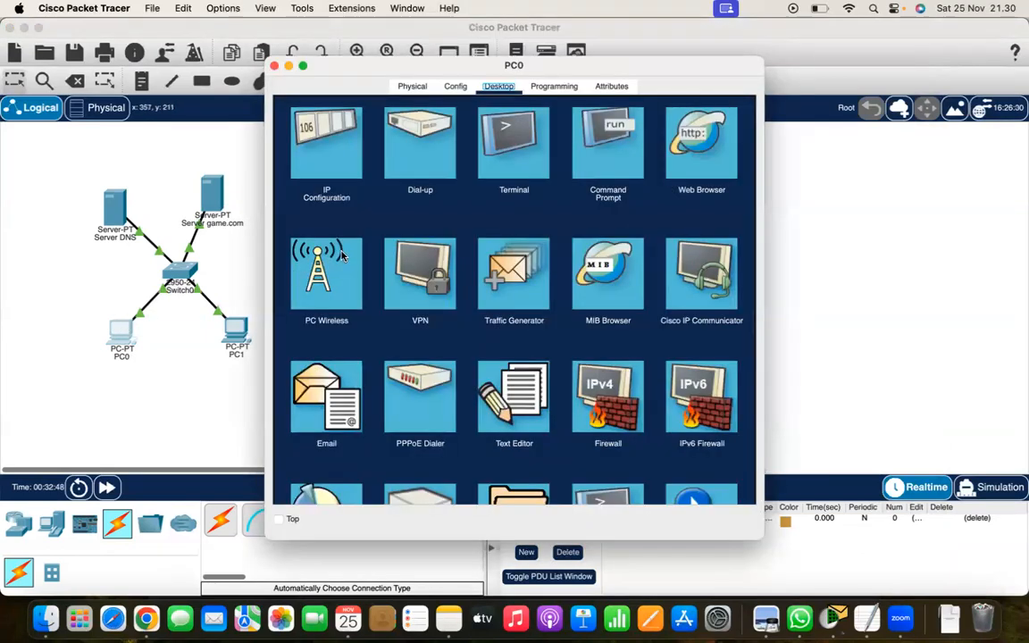
pyautogui.click(342, 159)
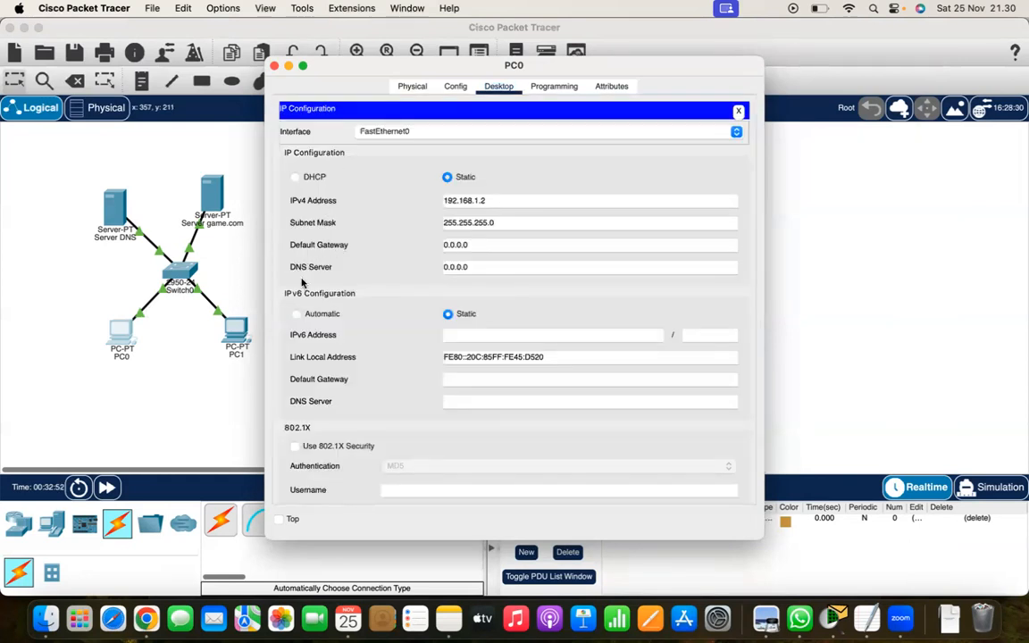
pyautogui.moveTo(473, 267); pyautogui.dragTo(410, 268)
pyautogui.write('192.168.1.200')
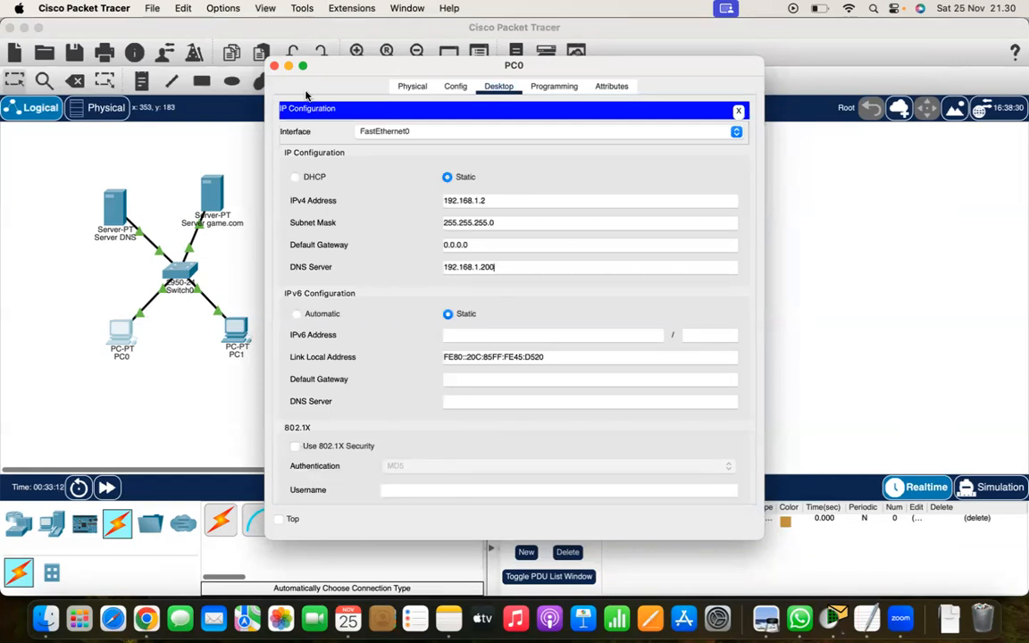
pyautogui.click(740, 112)
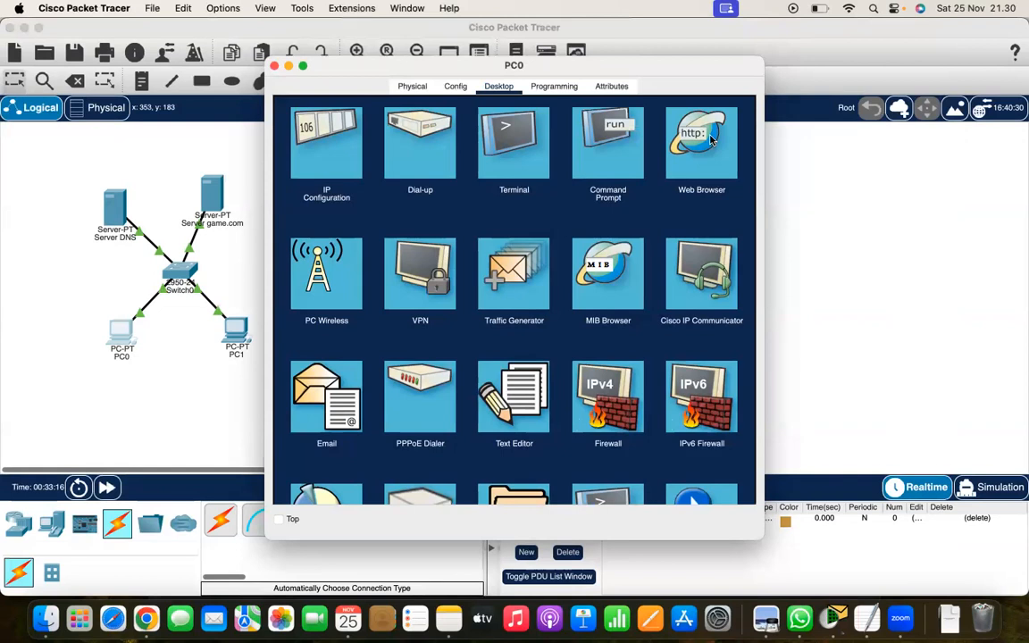
# Load game.com in PC0's web browser to test name resolution through the DNS server
pyautogui.click(712, 138)
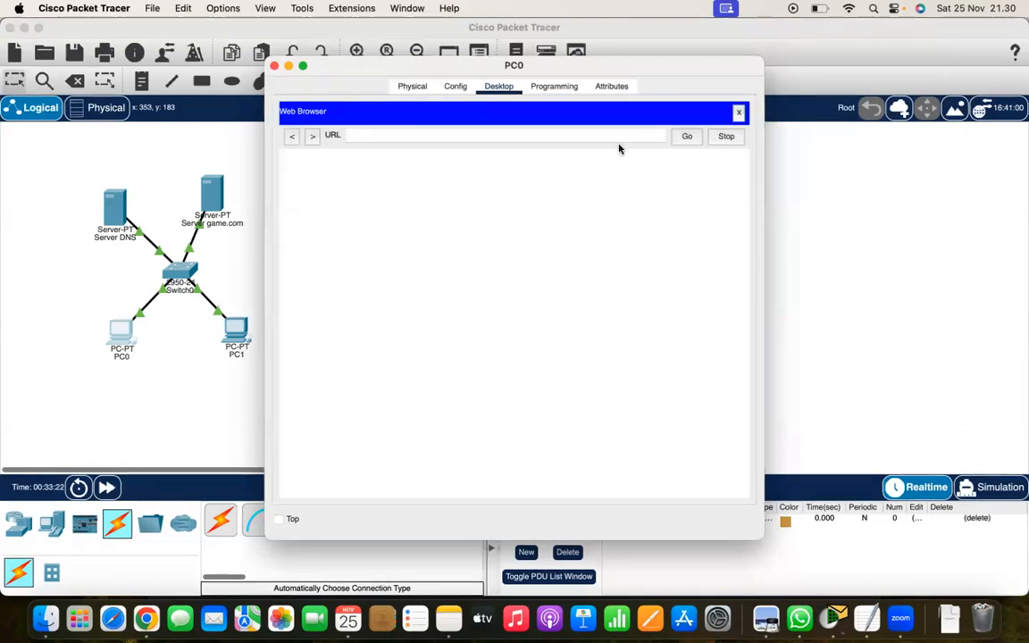
pyautogui.write('game')
pyautogui.press('BackSpace')
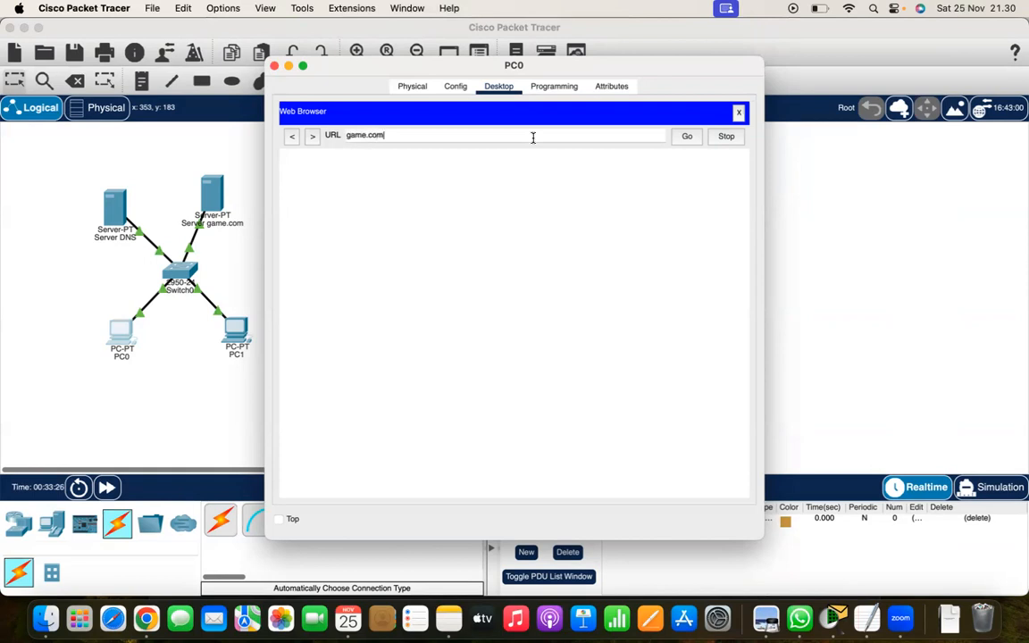
pyautogui.write('.com')
pyautogui.press('Return')
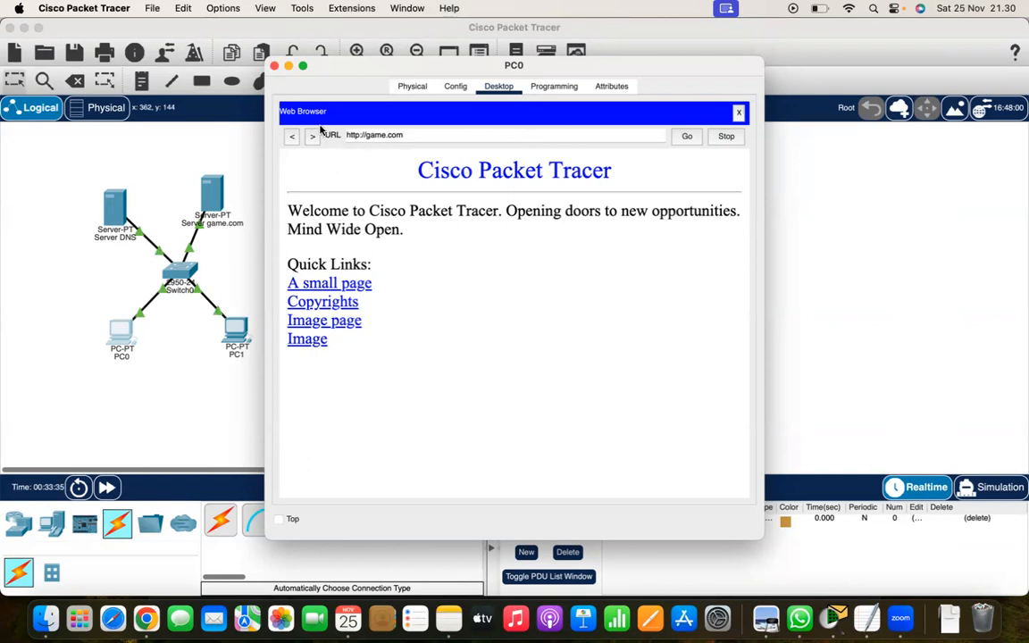
pyautogui.click(274, 66)
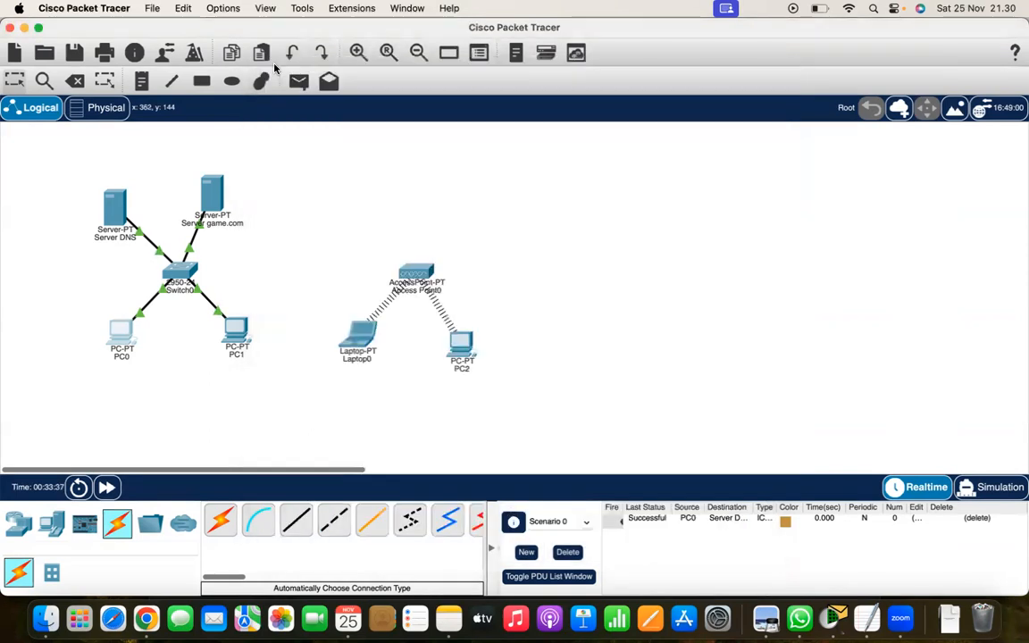
pyautogui.click(237, 331)
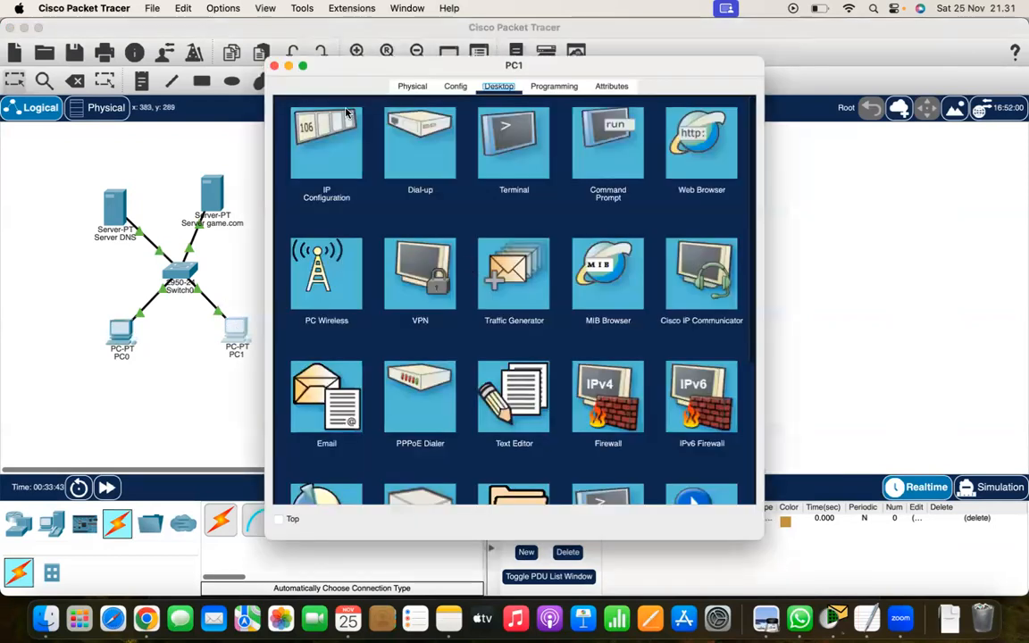
pyautogui.click(274, 65)
# Move the wireless group of Access Point0, Laptop0 and PC2 slightly upward in the workspace
pyautogui.moveTo(301, 230); pyautogui.dragTo(544, 409)
pyautogui.moveTo(462, 347); pyautogui.dragTo(462, 314)
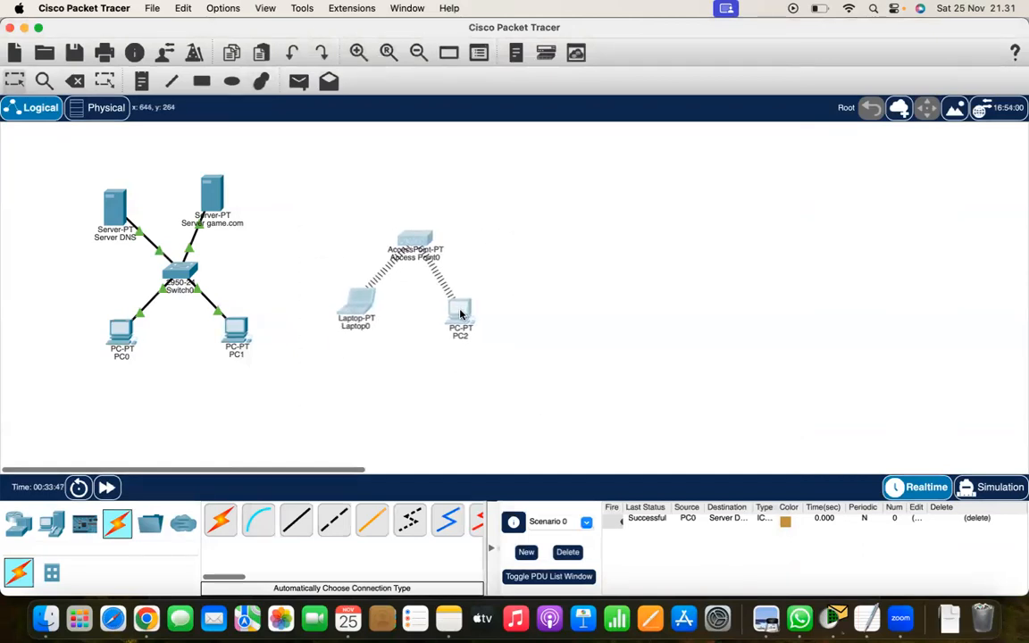
pyautogui.click(554, 316)
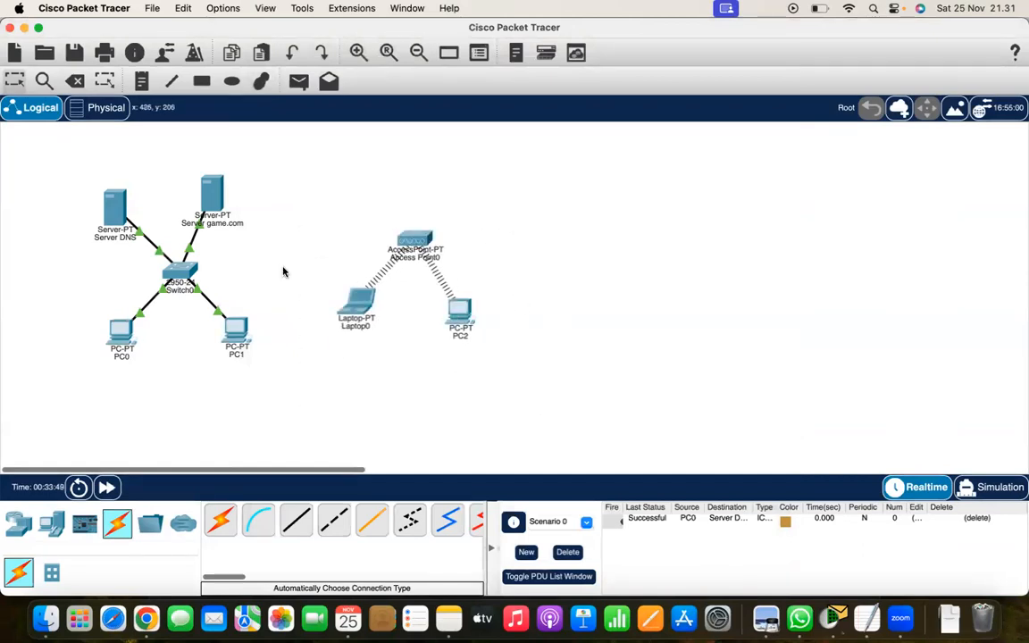
pyautogui.moveTo(311, 198); pyautogui.dragTo(514, 363)
pyautogui.click(513, 362)
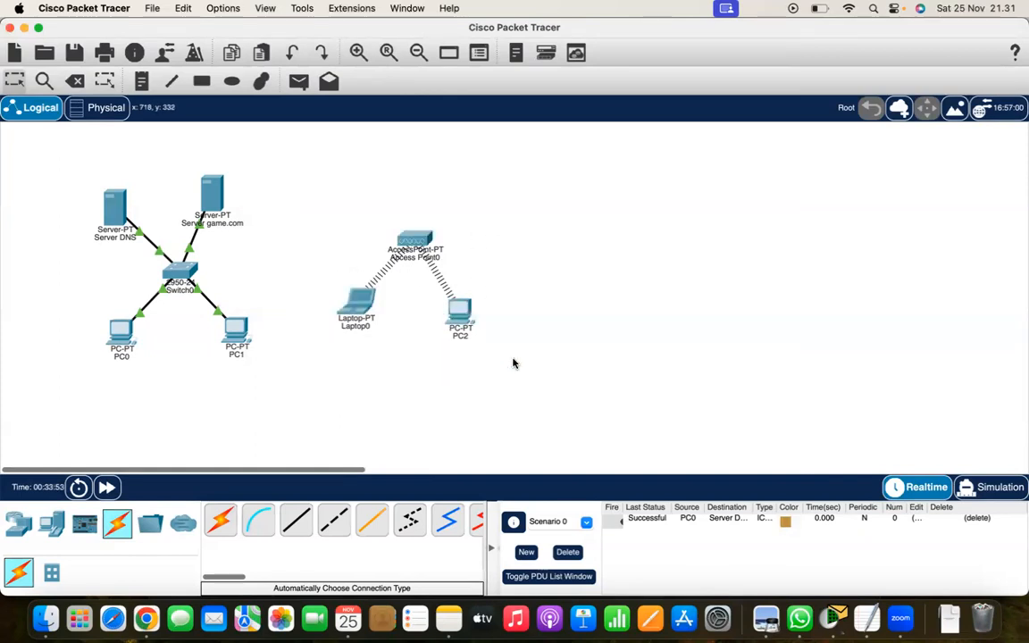
# Check the wireless IP configurations of Laptop0 and PC2
pyautogui.click(353, 304)
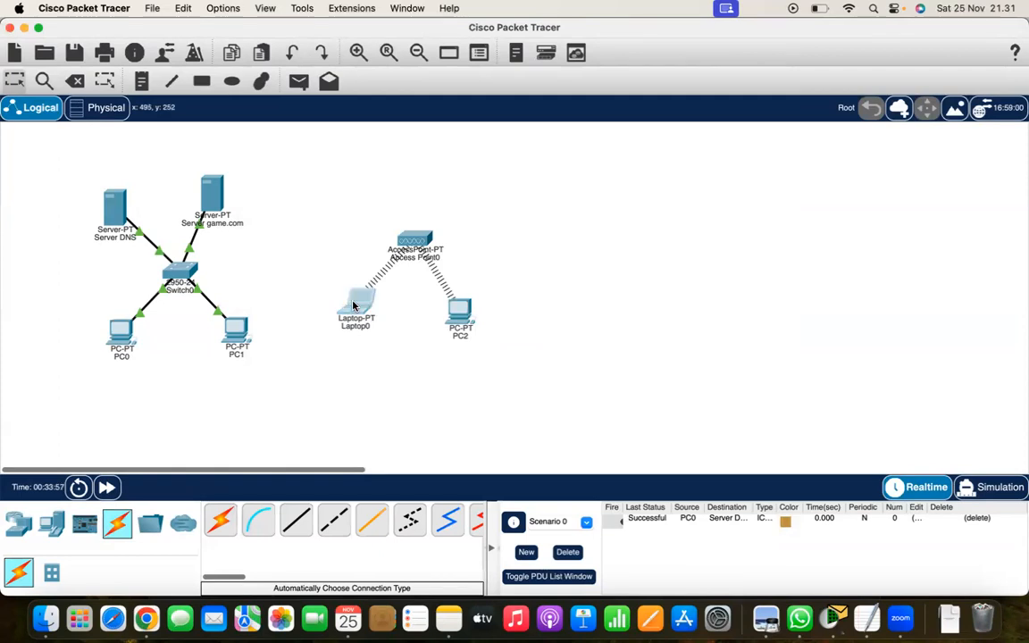
pyautogui.click(498, 86)
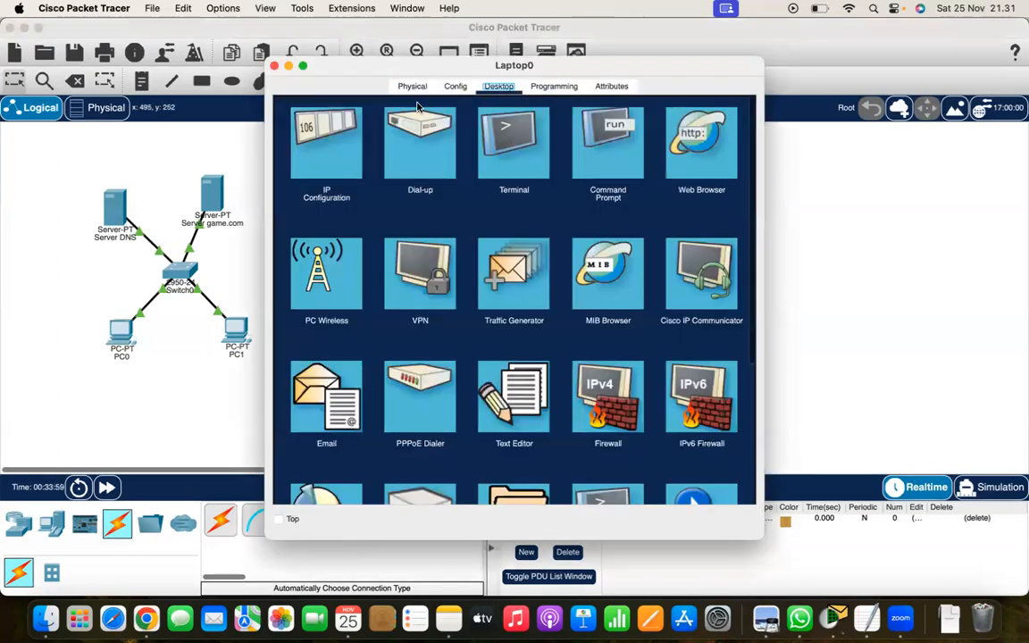
pyautogui.click(304, 125)
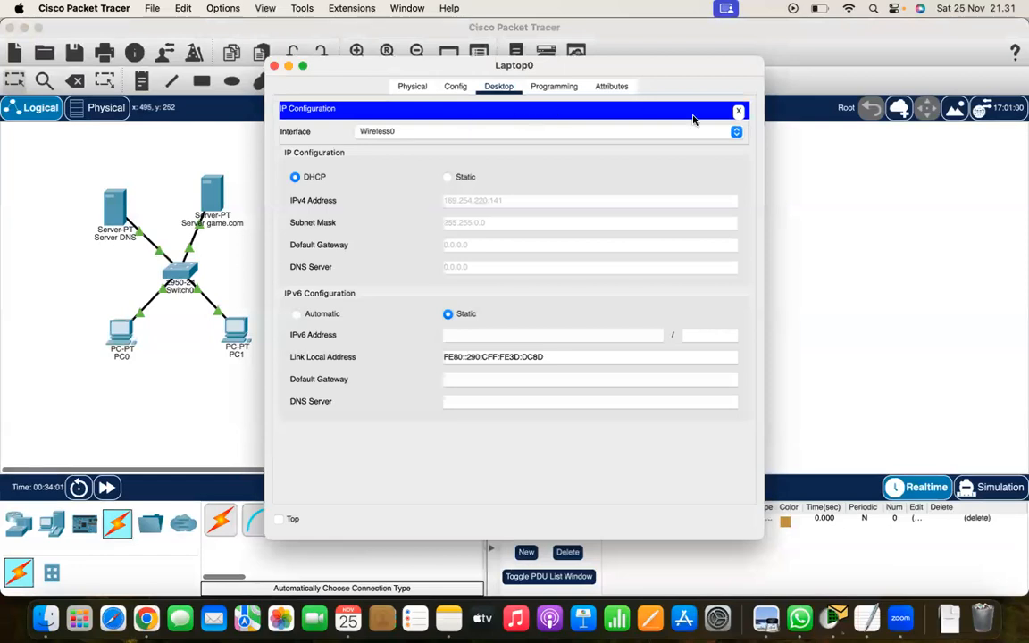
pyautogui.click(273, 66)
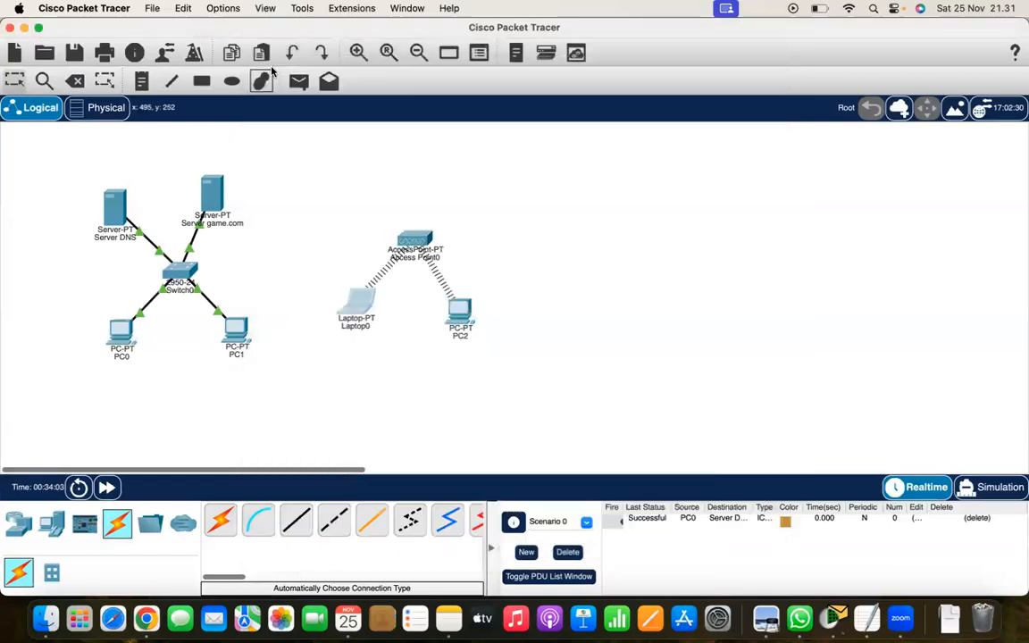
pyautogui.click(462, 313)
pyautogui.click(498, 86)
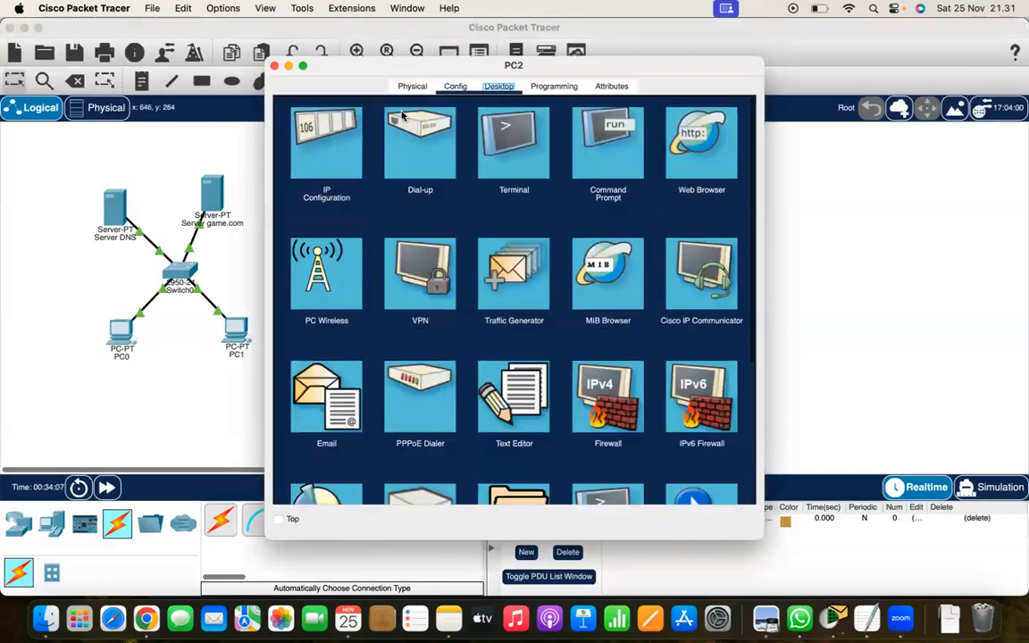
pyautogui.click(302, 129)
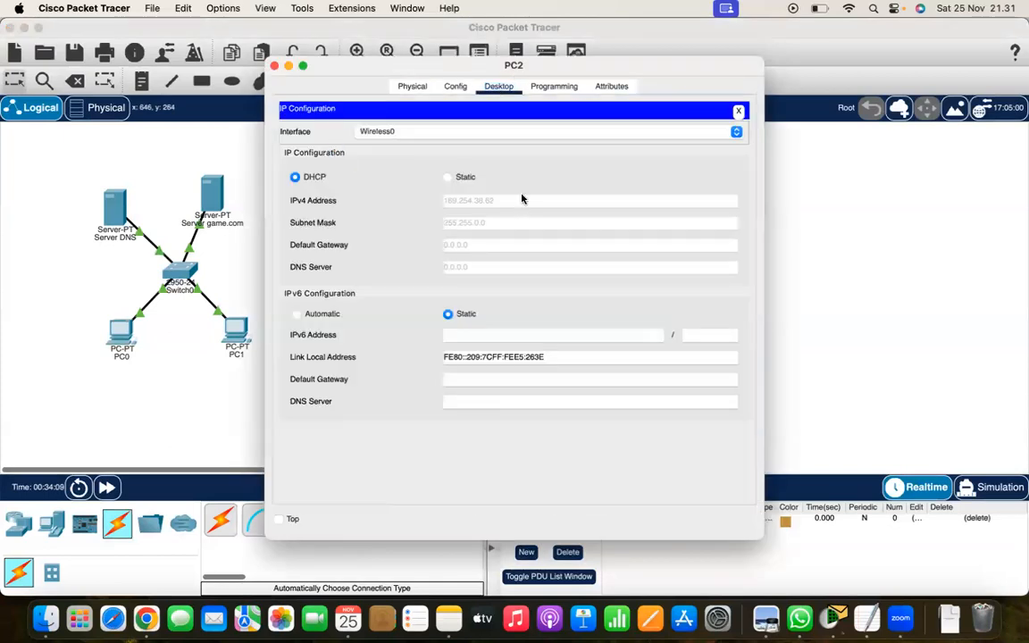
pyautogui.click(274, 65)
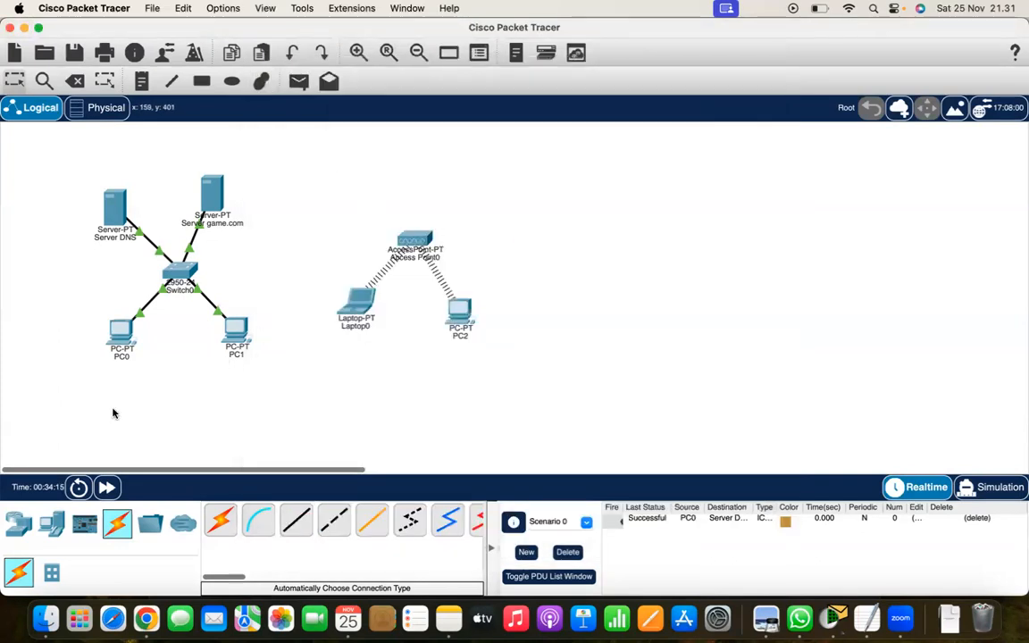
# Add a generic server above Access Point0 and name it Server DHCP
pyautogui.click(53, 526)
pyautogui.click(295, 519)
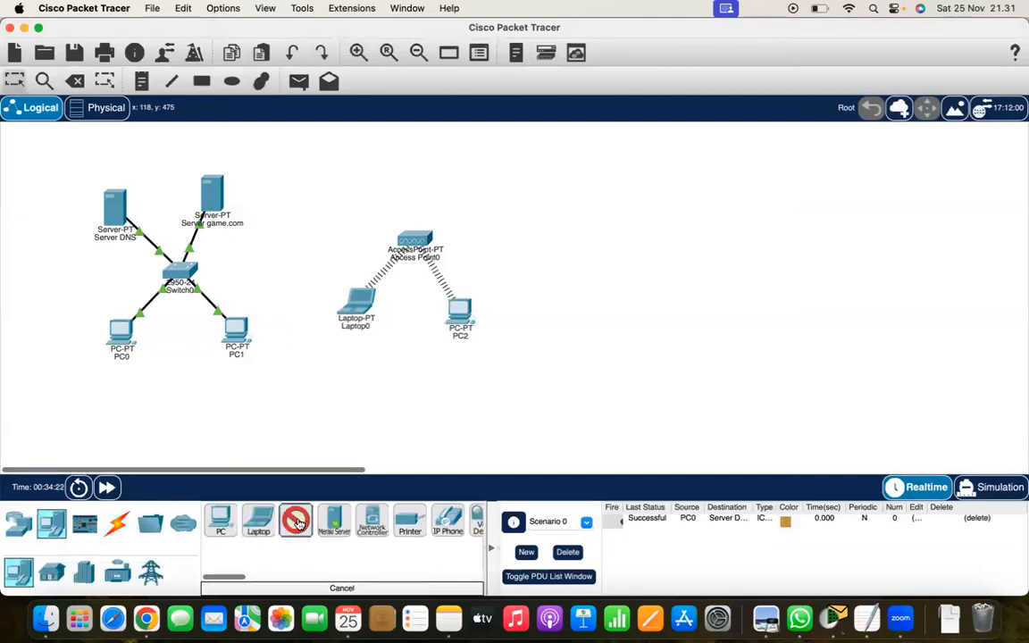
pyautogui.click(452, 175)
pyautogui.click(452, 200)
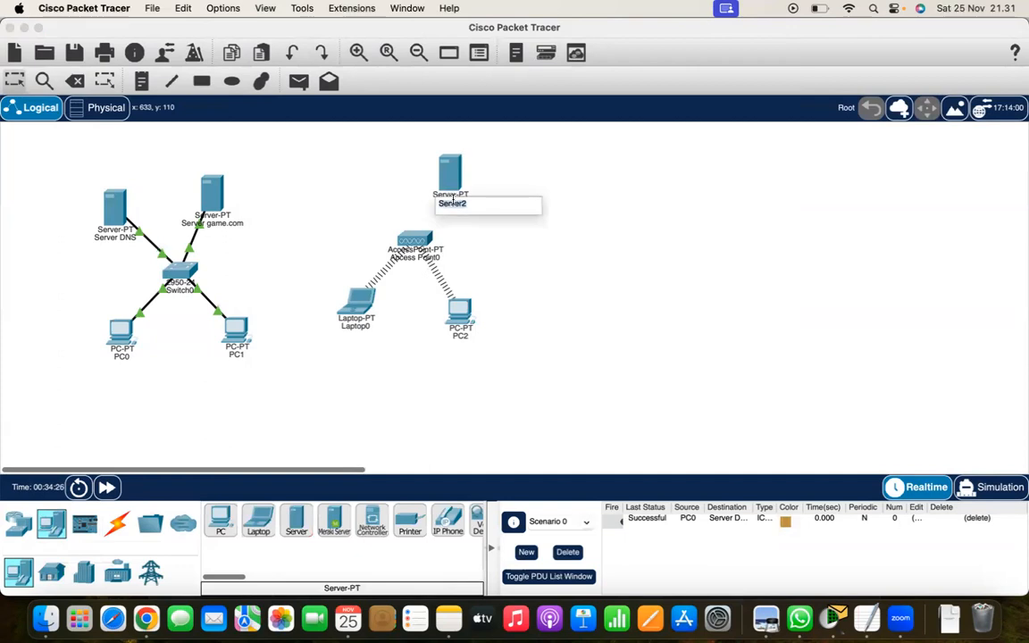
pyautogui.write('Server DHCP')
pyautogui.press('Return')
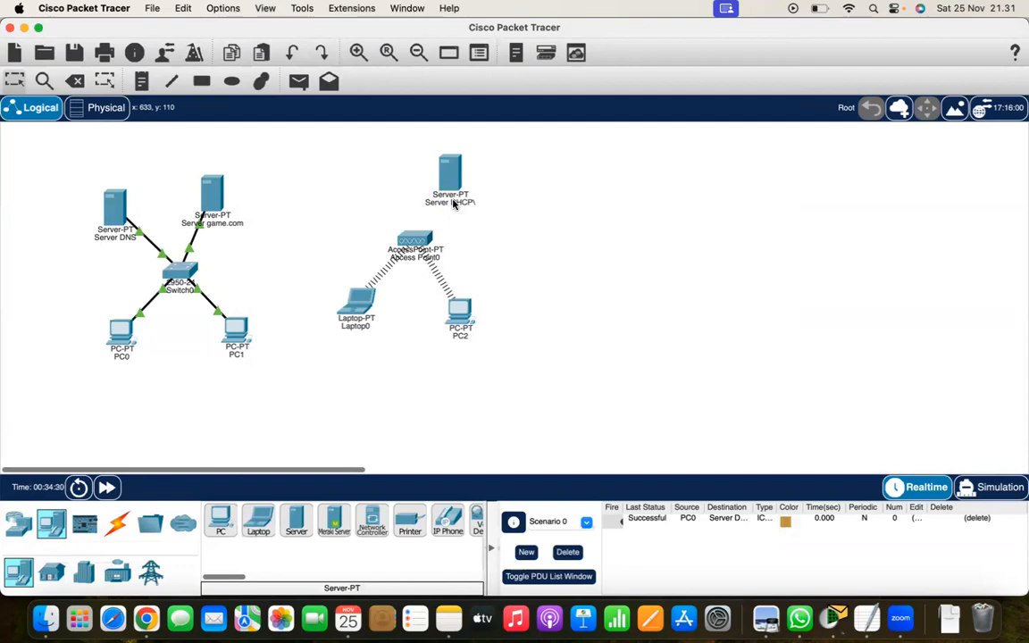
pyautogui.click(466, 203)
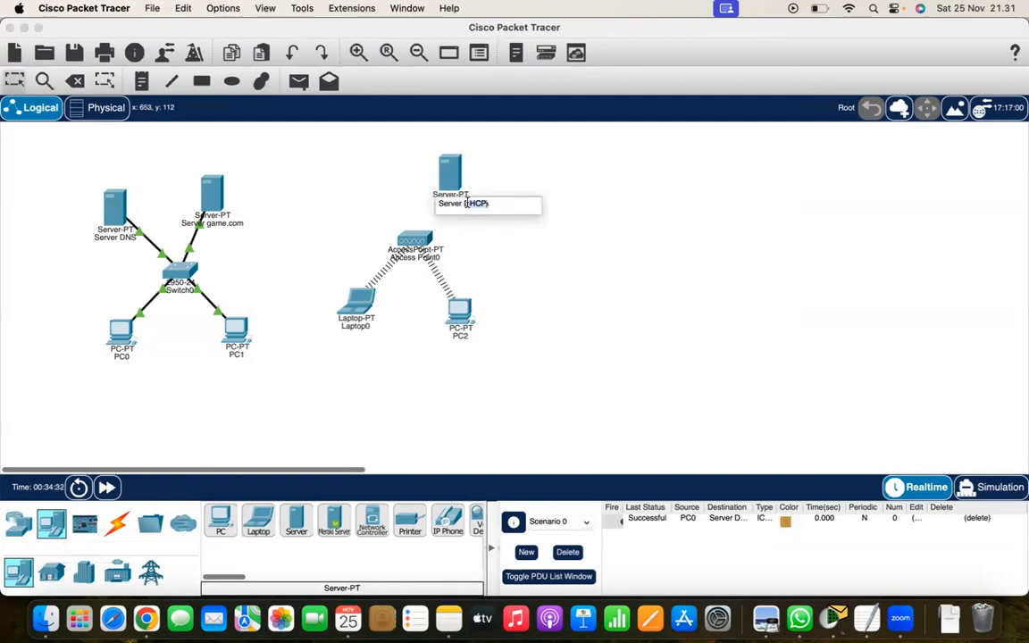
pyautogui.press('Return')
pyautogui.moveTo(453, 172); pyautogui.dragTo(440, 154)
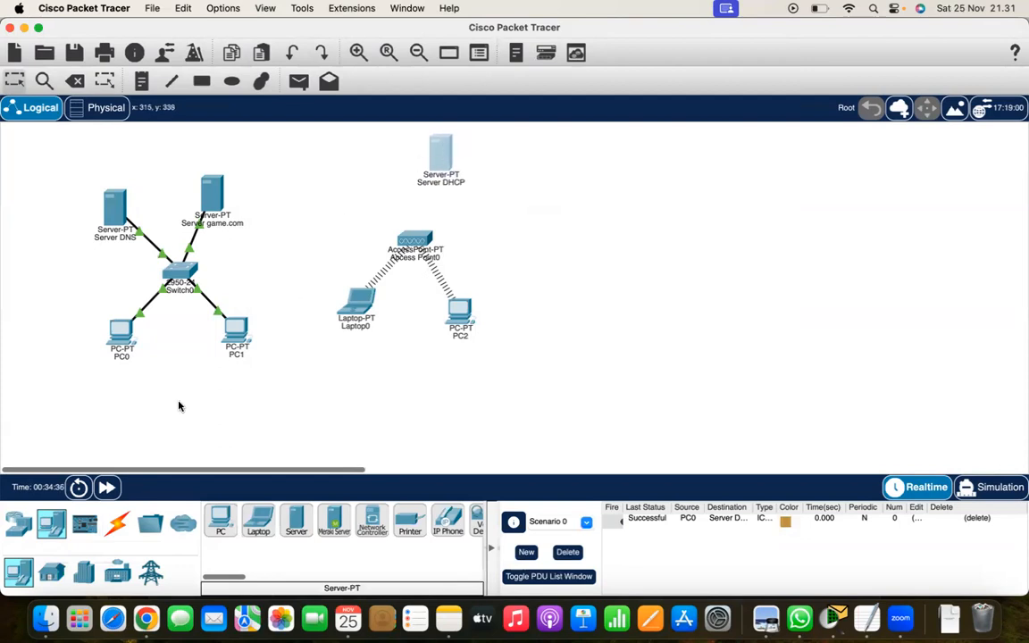
# Connect Server DHCP to Access Point0 with an automatically chosen cable and shift the server slightly to the right
pyautogui.click(116, 522)
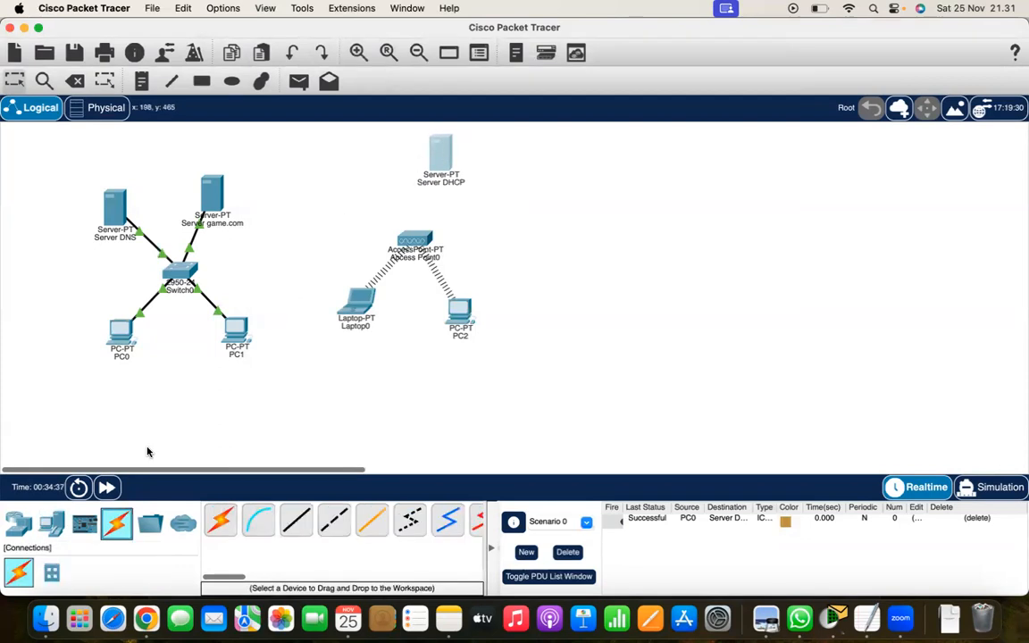
pyautogui.click(441, 152)
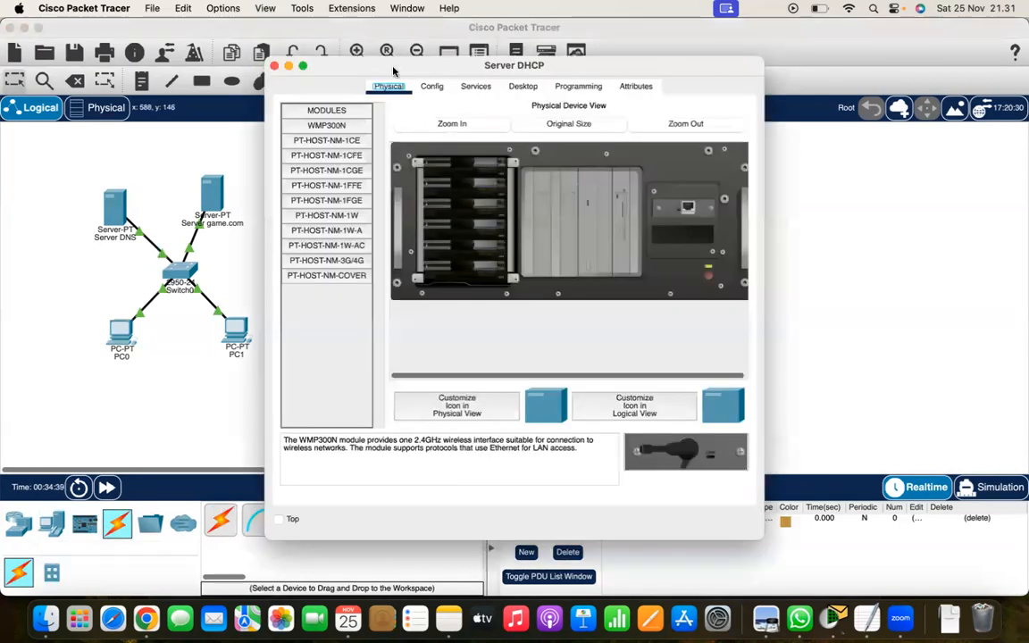
pyautogui.click(275, 65)
pyautogui.click(222, 520)
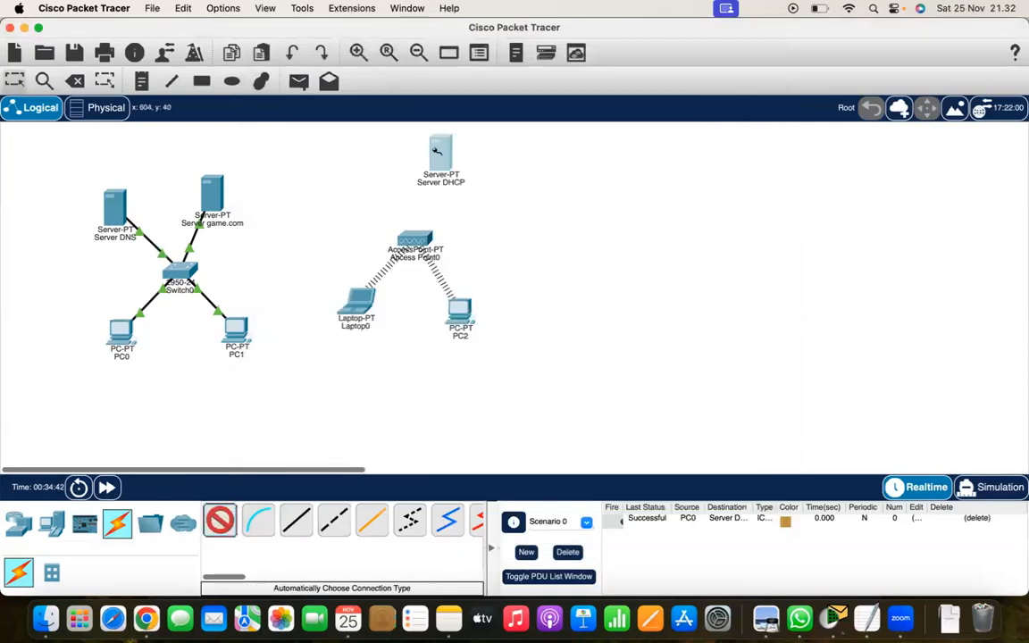
pyautogui.click(440, 154)
pyautogui.click(416, 241)
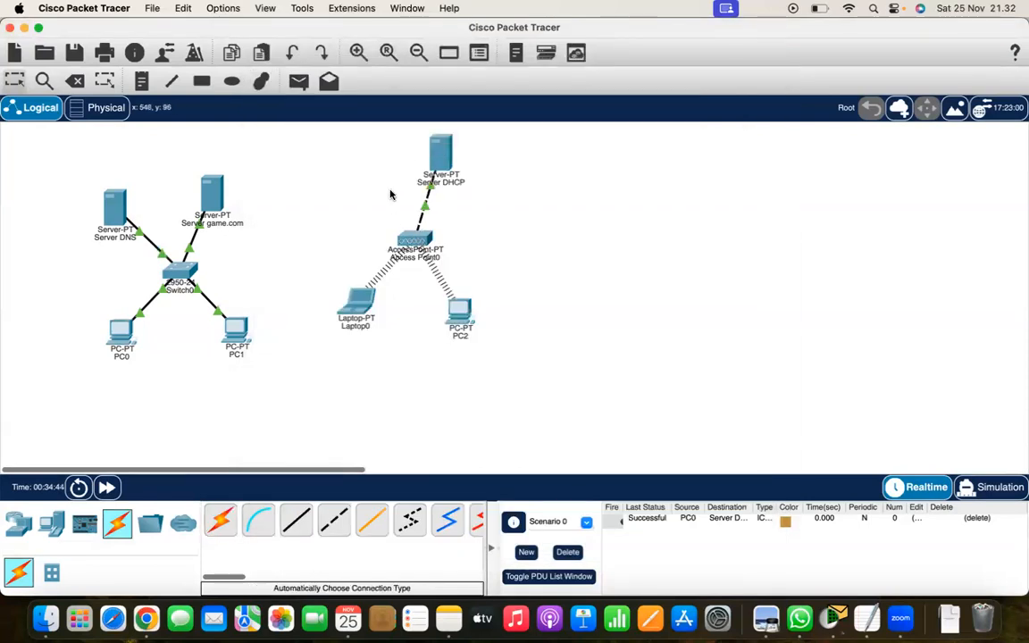
pyautogui.moveTo(438, 157); pyautogui.dragTo(477, 164)
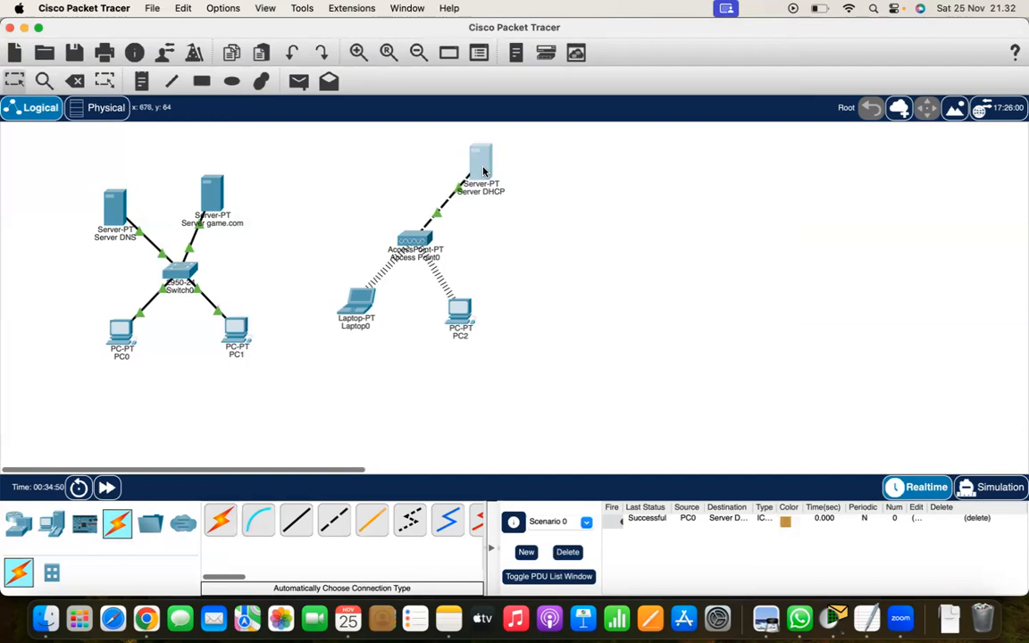
# Turn on the DHCP service of Server DHCP for the FastEthernet0 interface
pyautogui.click(483, 170)
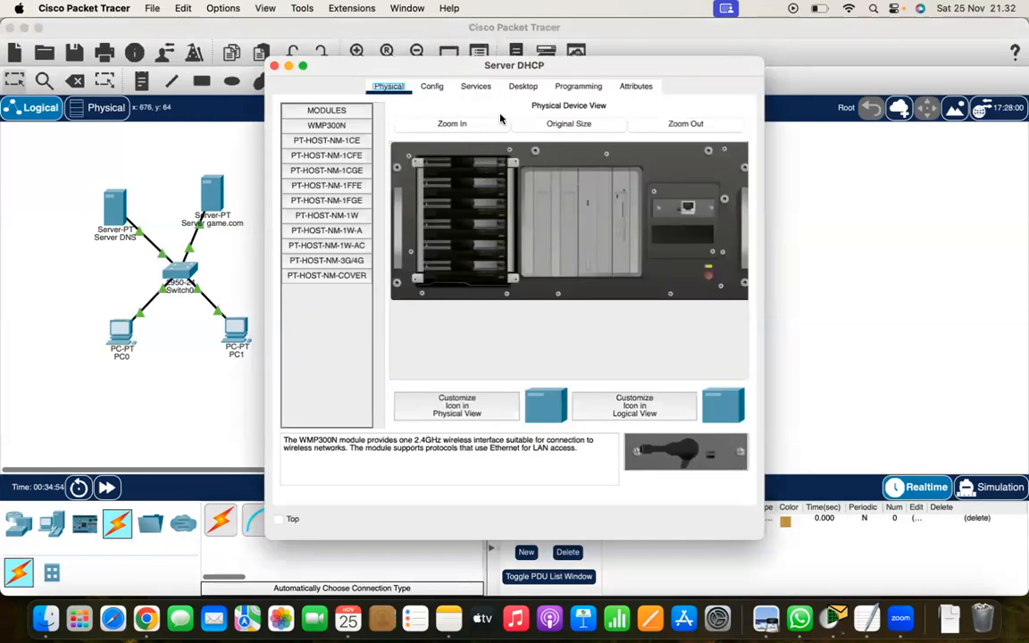
pyautogui.click(474, 87)
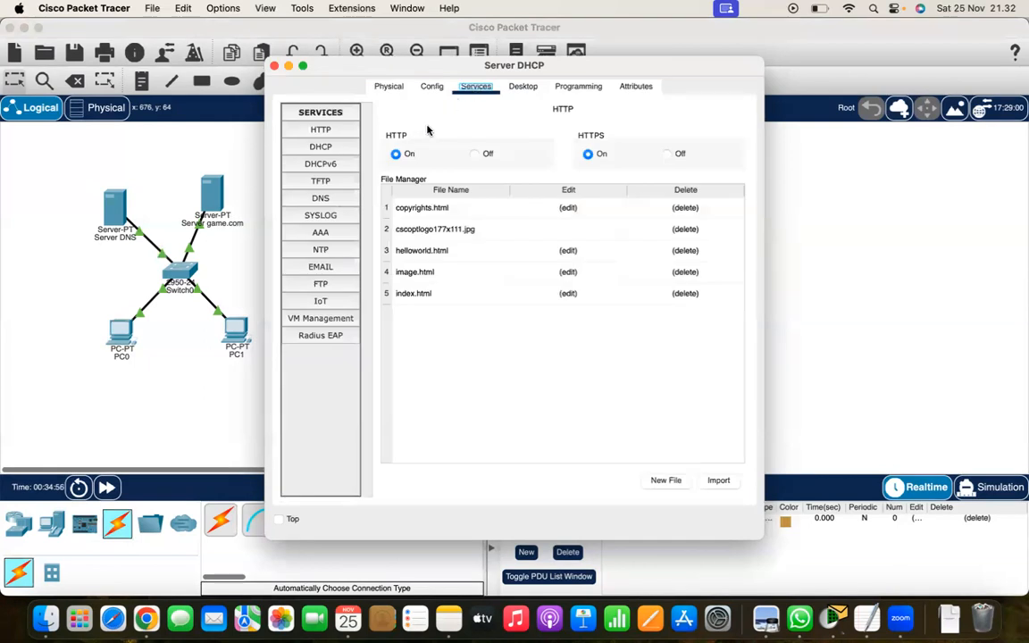
pyautogui.click(321, 147)
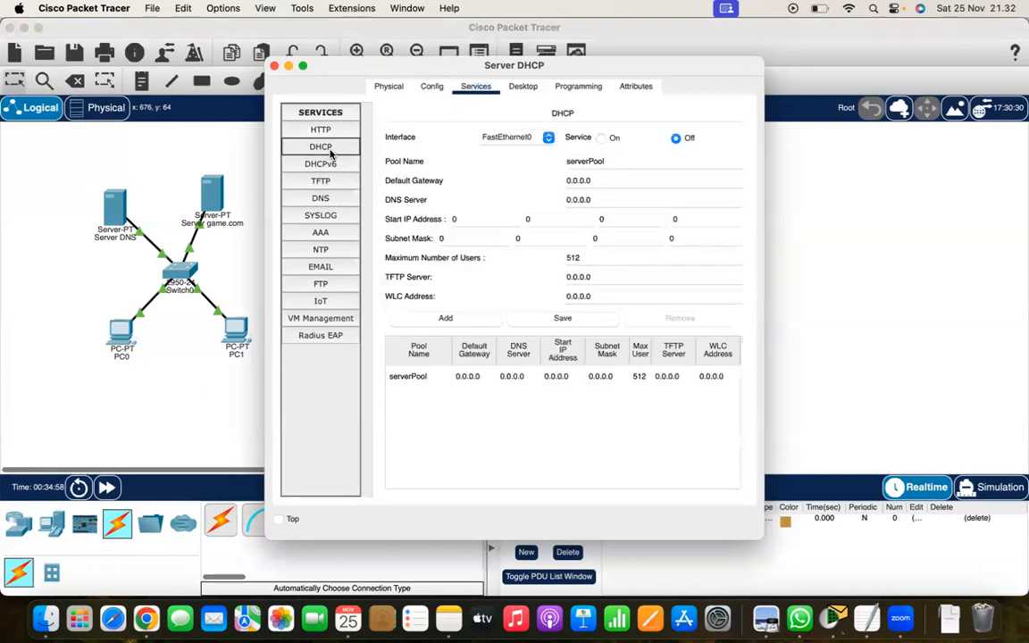
pyautogui.click(484, 216)
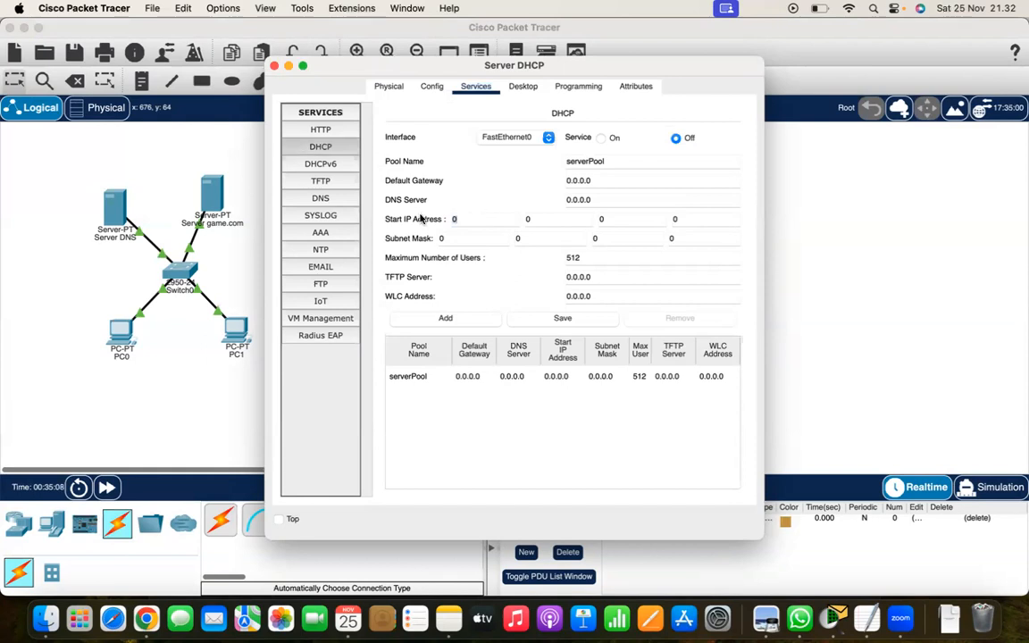
pyautogui.click(602, 137)
# Set the start IP address of Server DHCP's serverPool to 192.168.2.2
pyautogui.moveTo(475, 221); pyautogui.dragTo(423, 223)
pyautogui.write('192.')
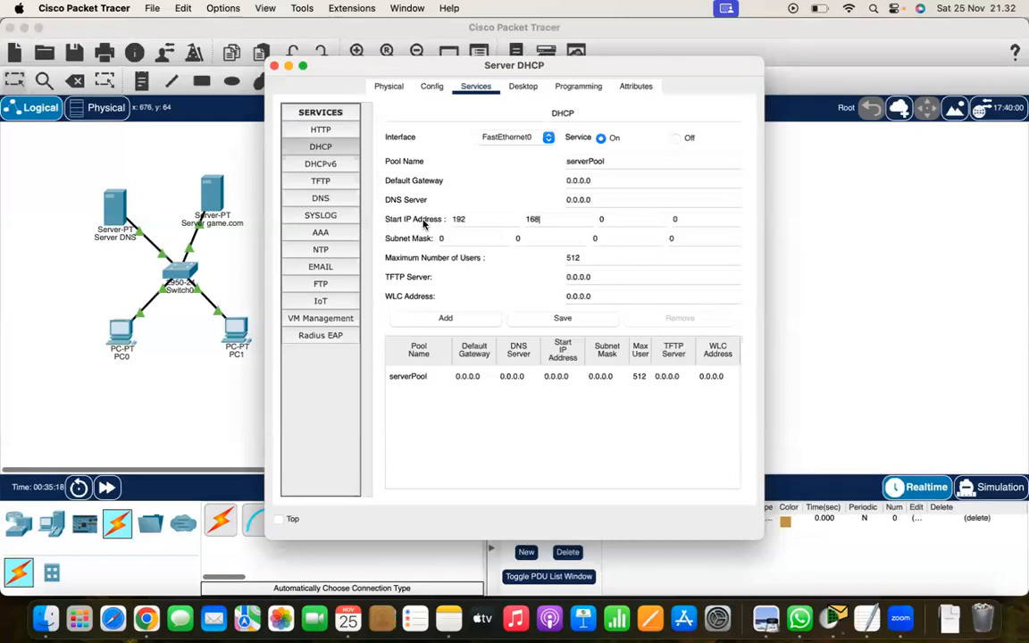
pyautogui.press('Tab')
pyautogui.write('2')
pyautogui.moveTo(663, 71); pyautogui.dragTo(767, 76)
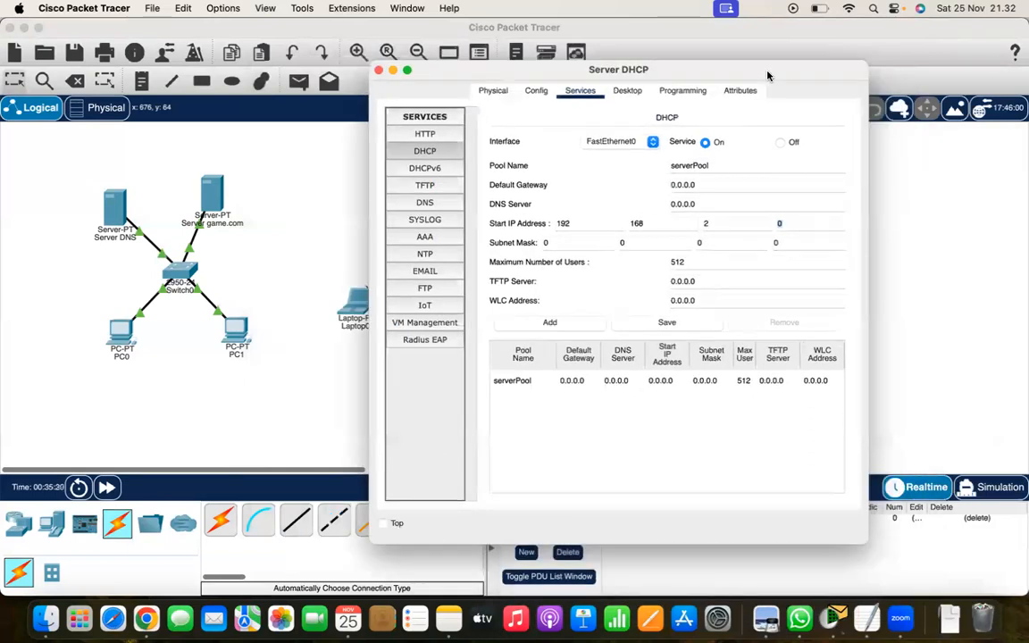
pyautogui.write('2')
# Set serverPool's subnet mask to 255.255.255.0 and its maximum number of users to 50, and save the pool
pyautogui.moveTo(686, 263); pyautogui.dragTo(617, 265)
pyautogui.write('50')
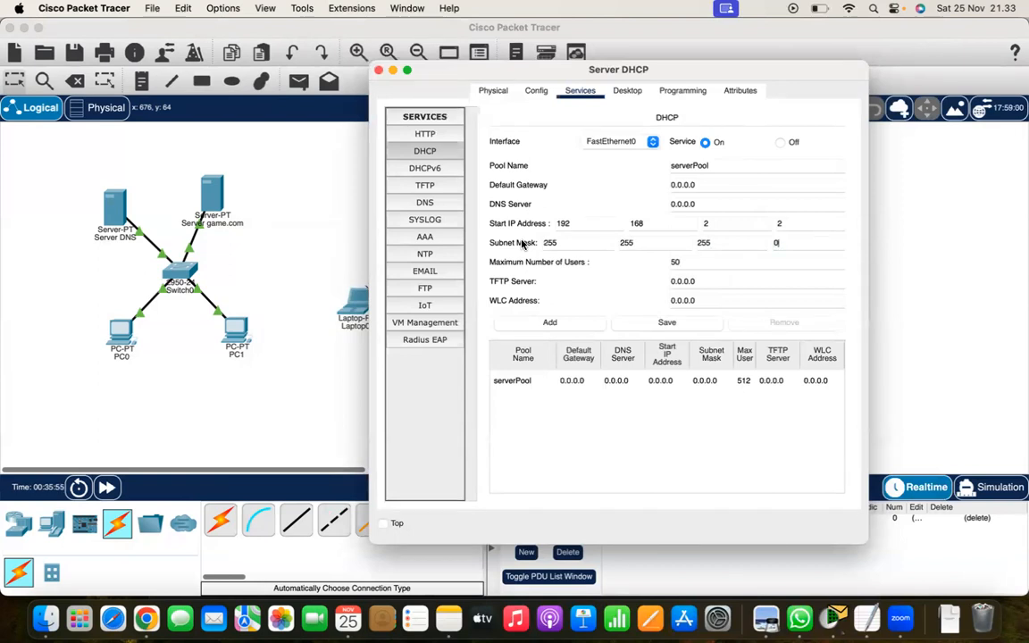
pyautogui.click(675, 261)
pyautogui.write('50')
pyautogui.click(670, 324)
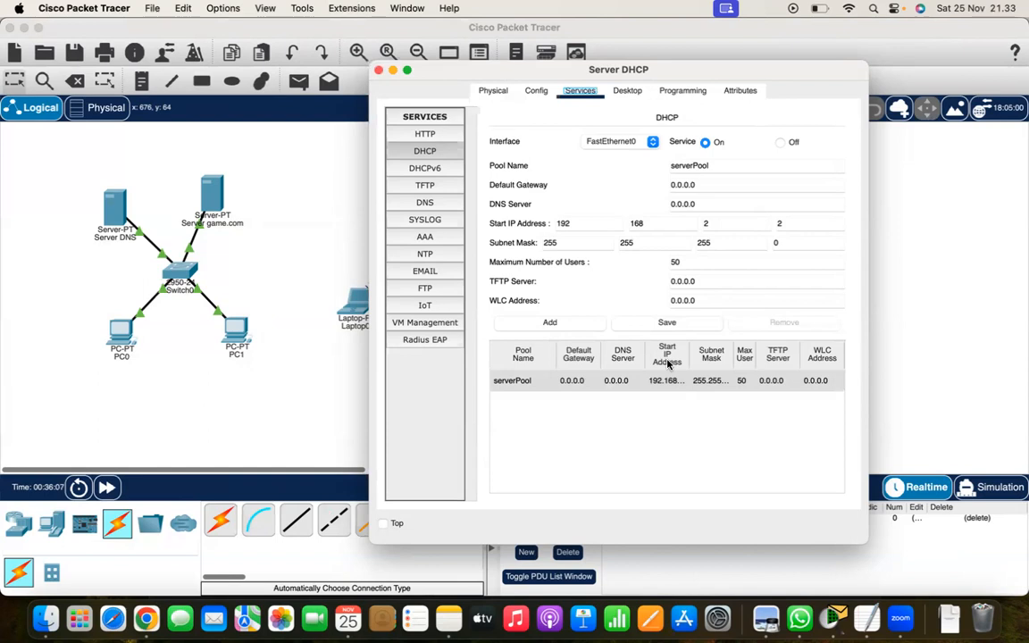
pyautogui.click(379, 70)
# Try to obtain an IP address by DHCP on Laptop0's wireless interface, switching to static and back to DHCP
pyautogui.click(364, 303)
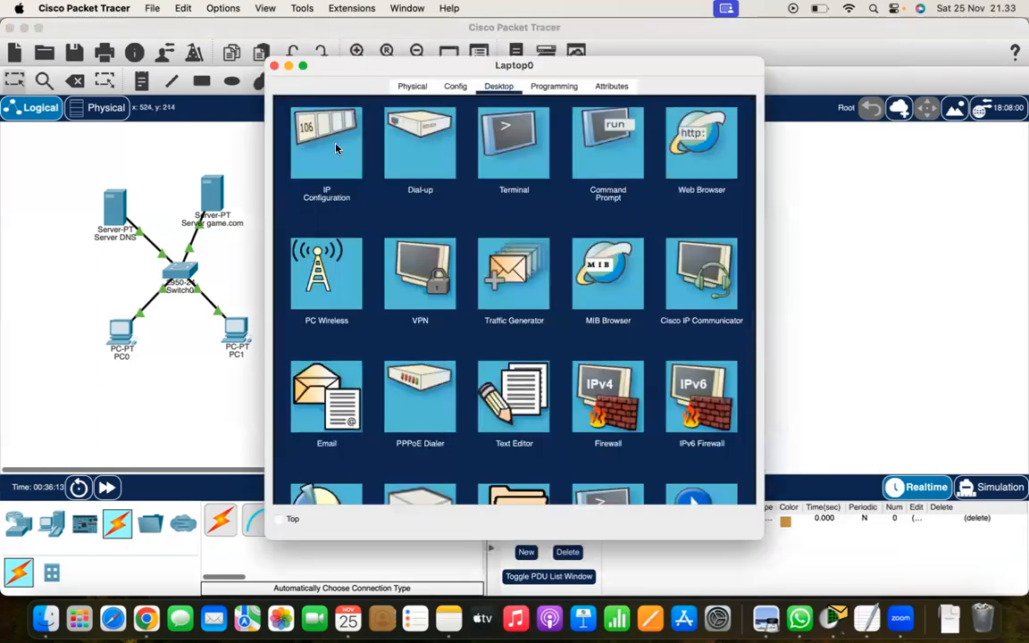
pyautogui.click(337, 149)
pyautogui.click(295, 177)
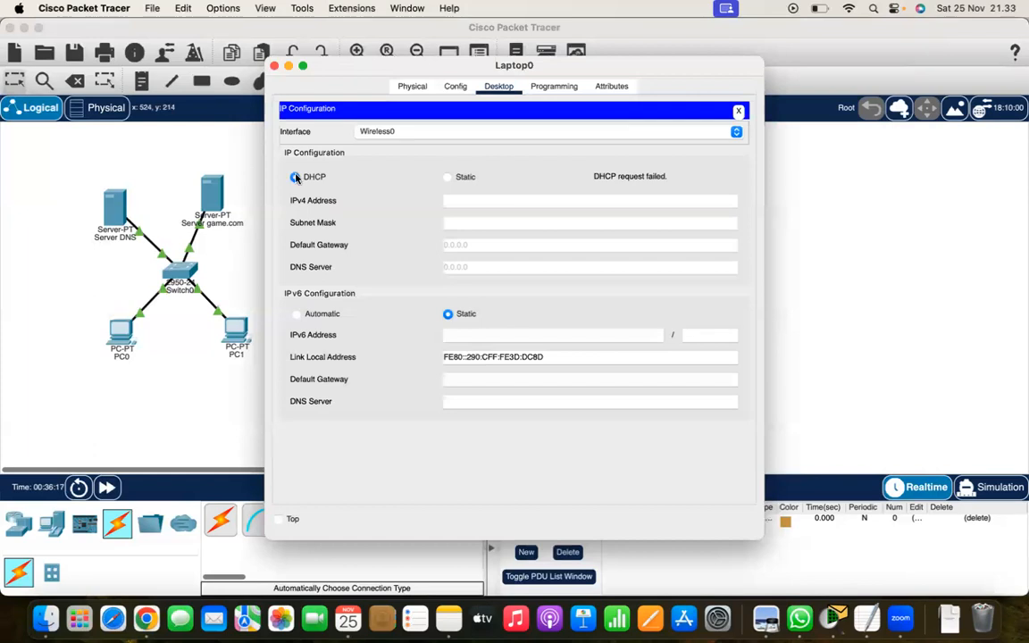
pyautogui.click(449, 177)
pyautogui.click(299, 182)
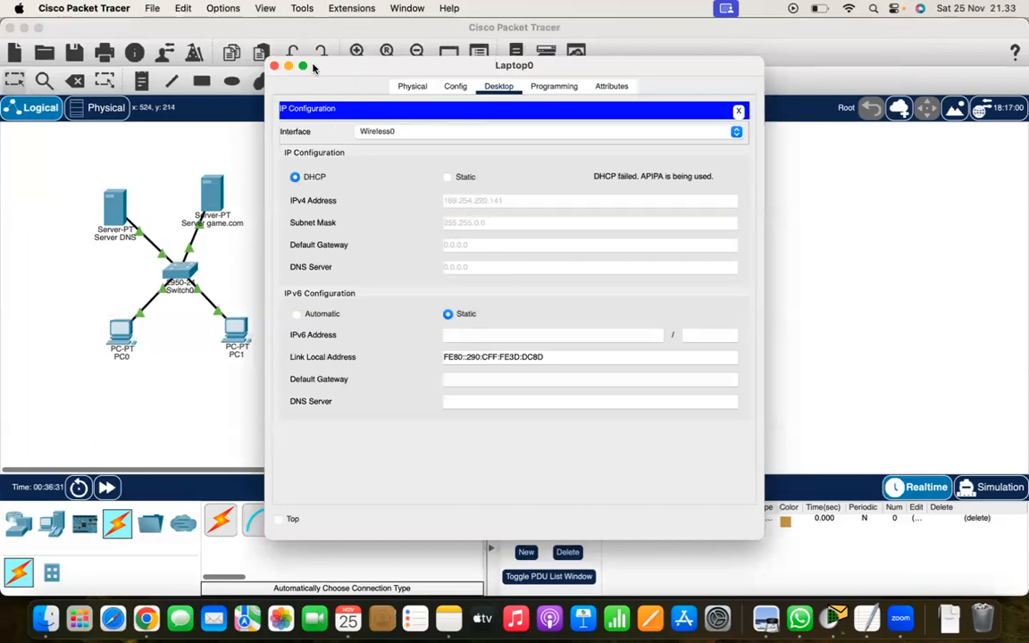
pyautogui.click(274, 66)
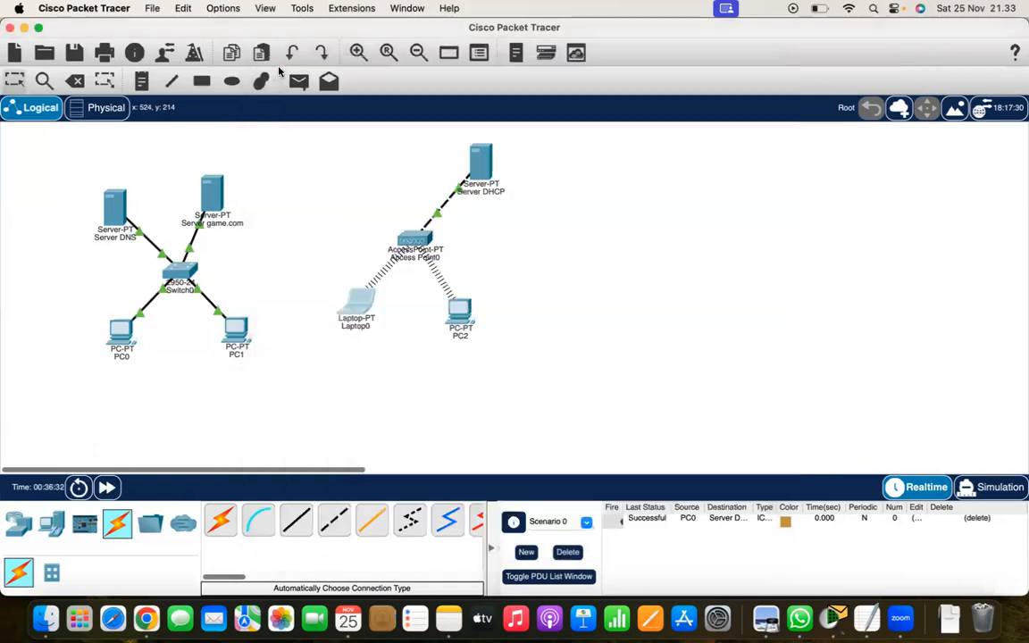
# Try to obtain an IP address by DHCP on PC2's wireless interface, switching to static and back to DHCP
pyautogui.click(459, 308)
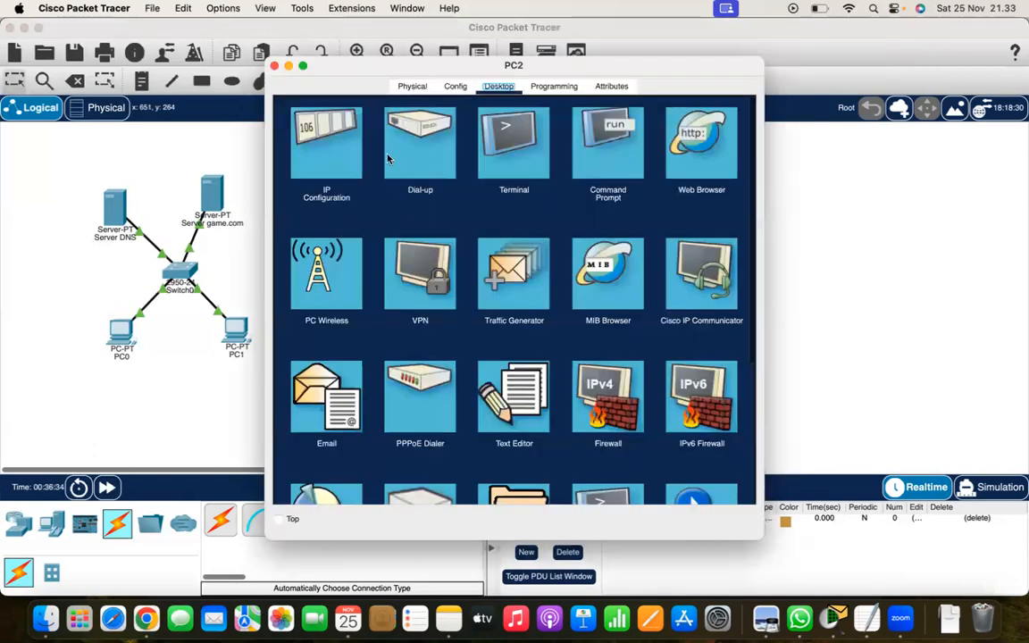
pyautogui.click(336, 142)
pyautogui.click(446, 177)
pyautogui.click(310, 177)
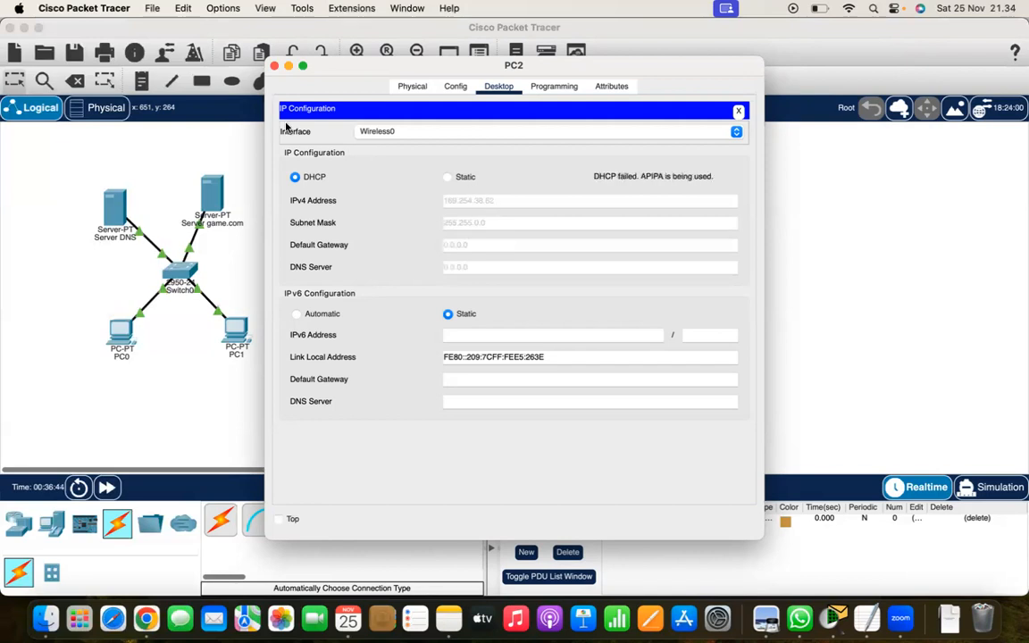
pyautogui.click(275, 67)
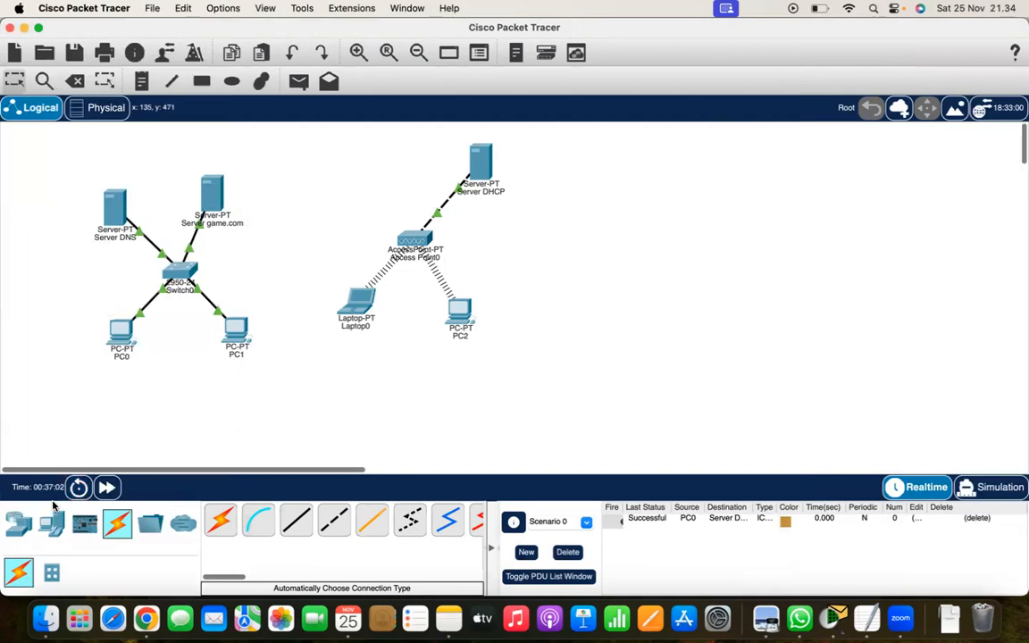
# Delete Access Point0 from the workspace
pyautogui.click(18, 522)
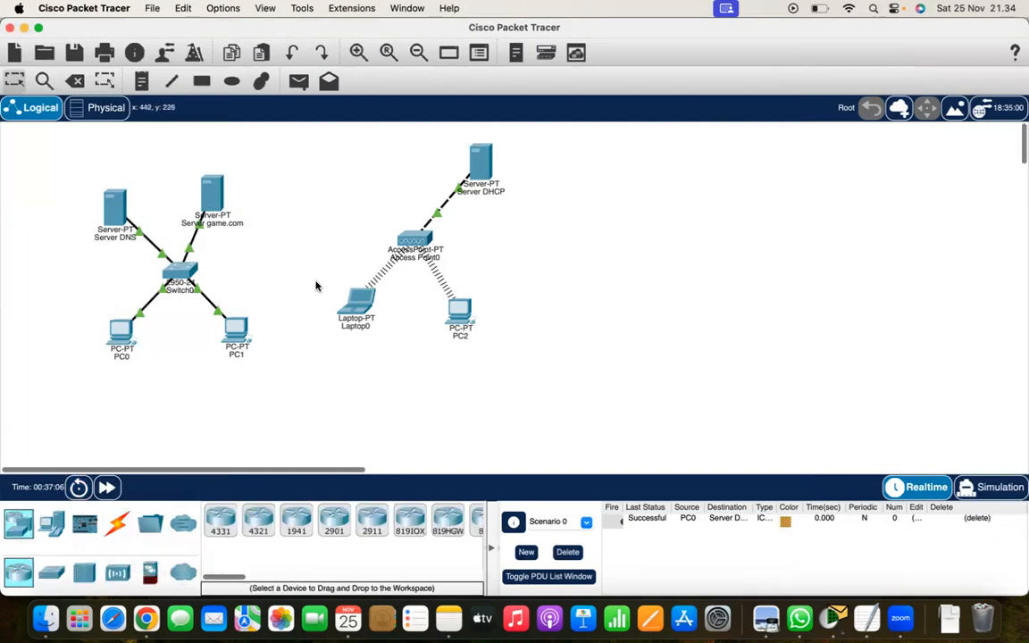
pyautogui.click(75, 81)
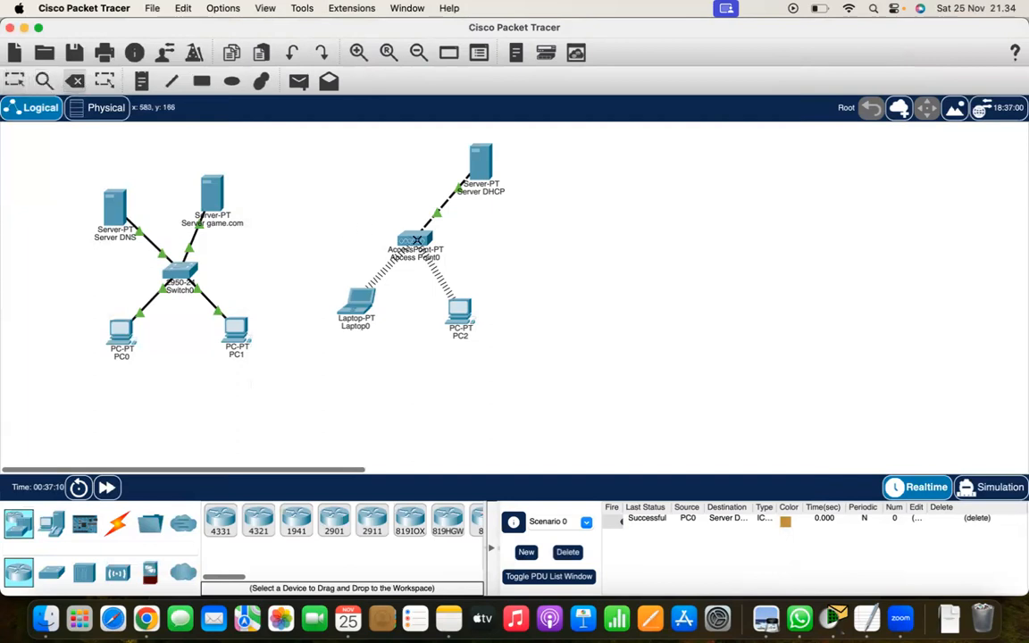
pyautogui.click(417, 243)
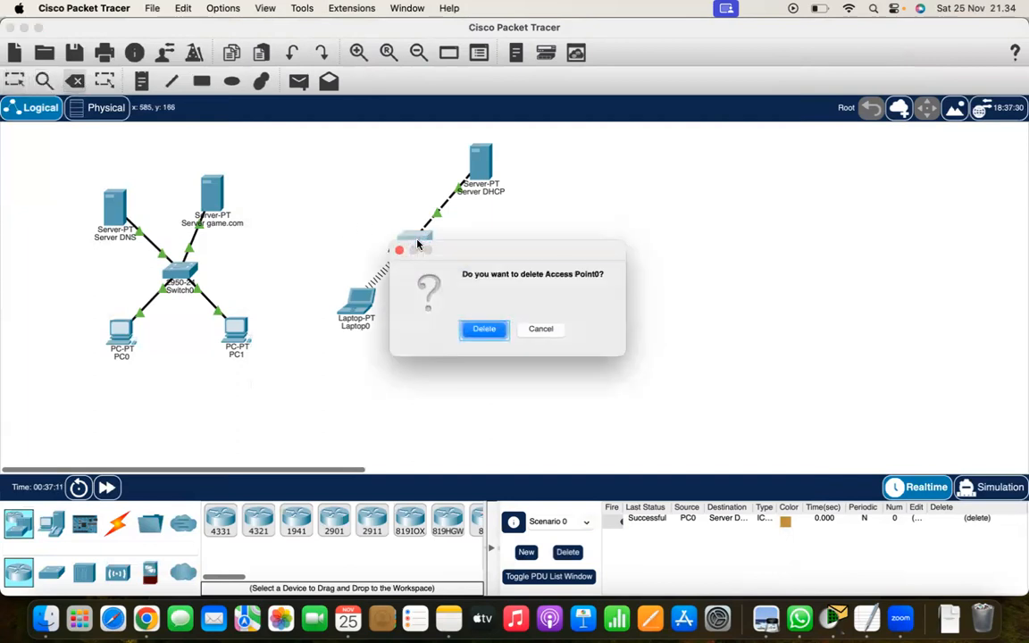
pyautogui.click(484, 329)
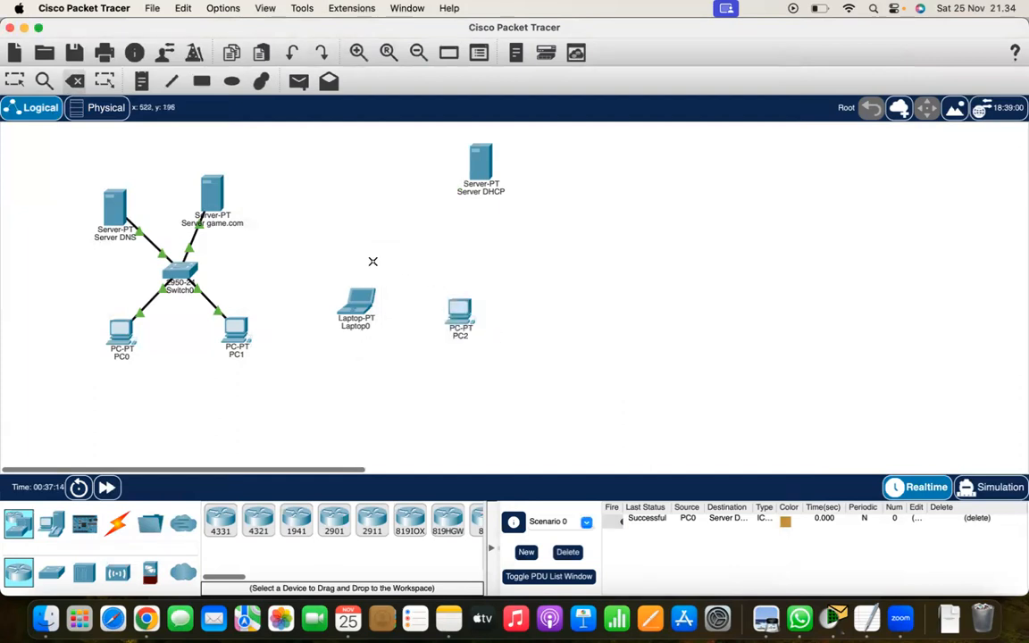
pyautogui.press('Escape')
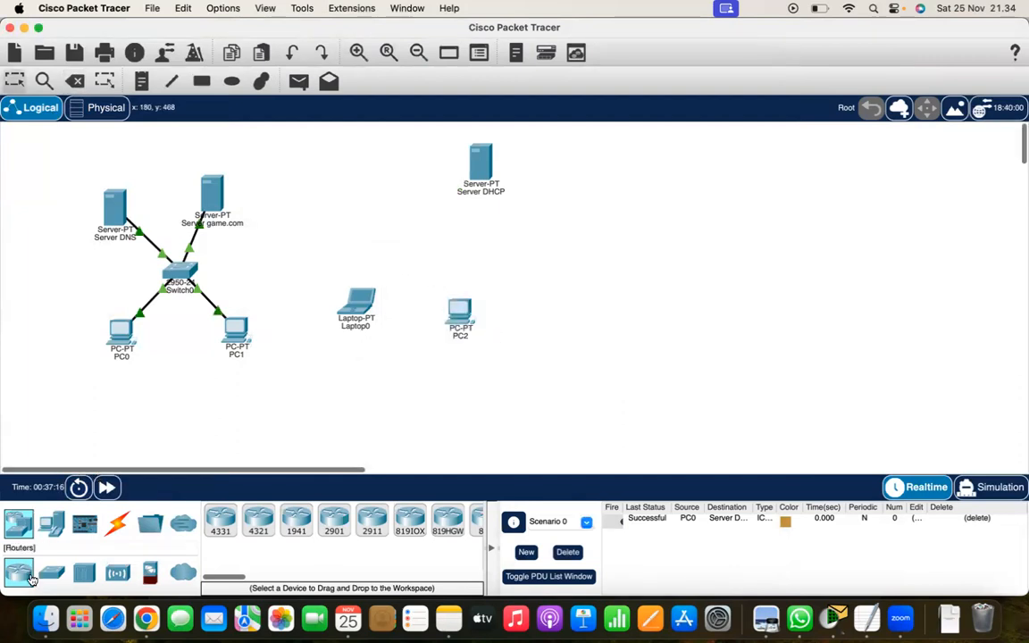
# Add a 2950-24 switch between Server DHCP and the Laptop0 and PC2 devices
pyautogui.click(51, 568)
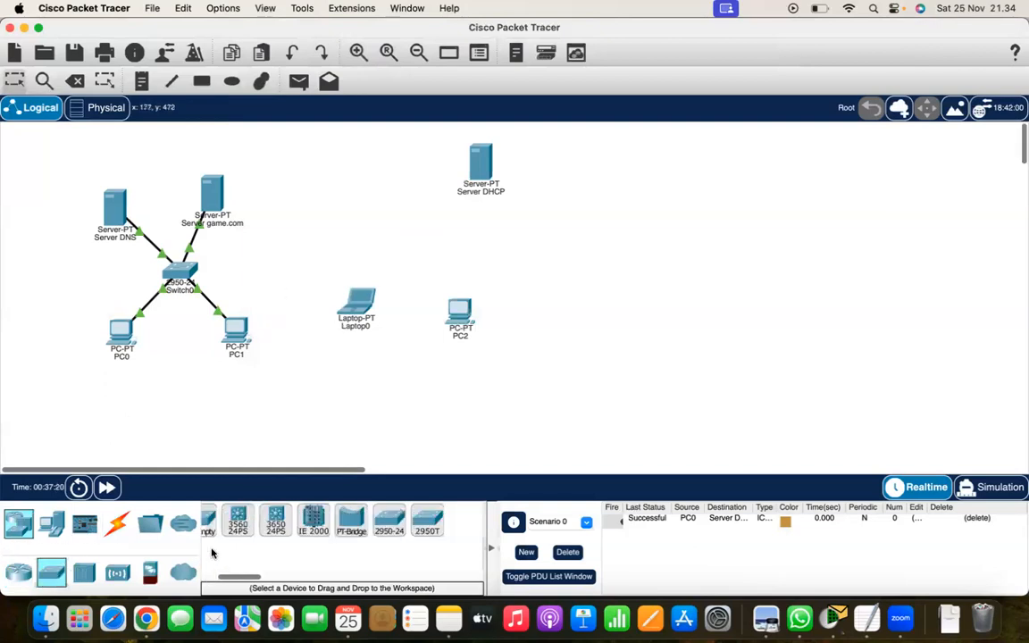
pyautogui.click(408, 518)
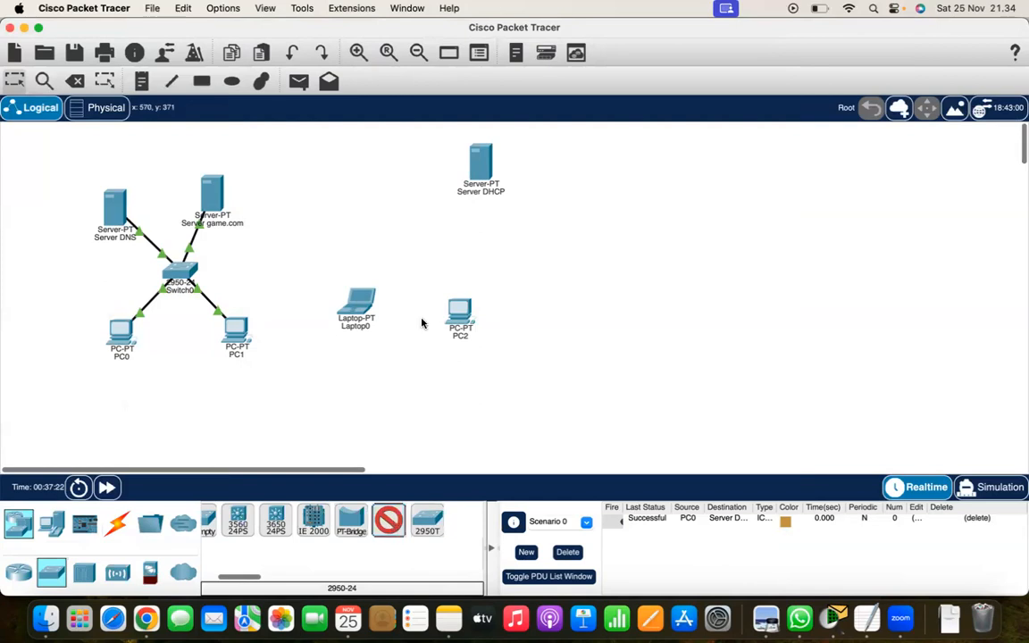
pyautogui.click(429, 250)
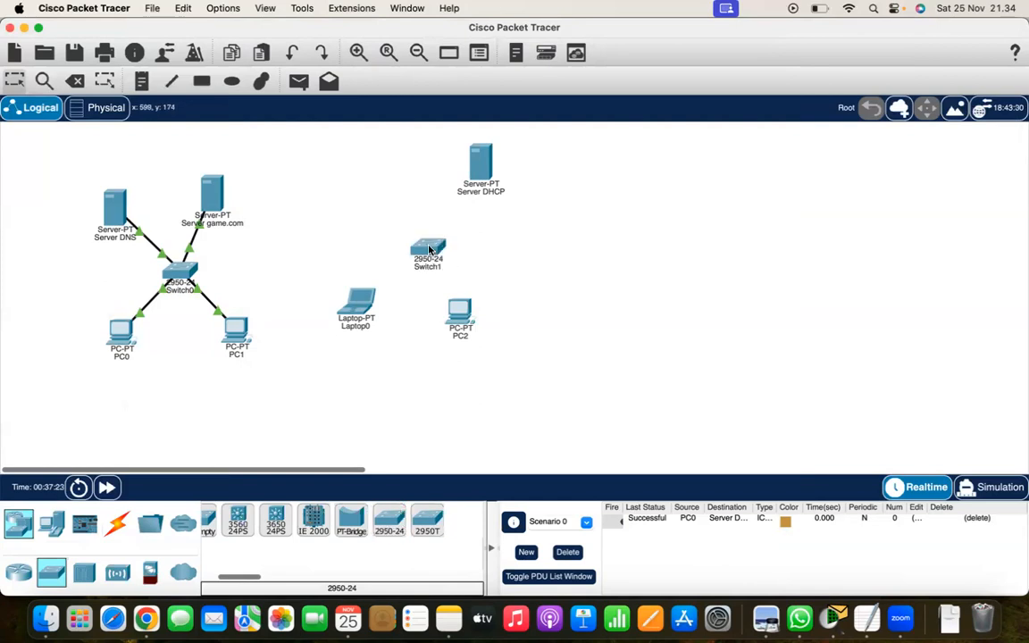
# Replace Laptop0's wireless module with the PT-LAPTOP-NM-1CFE copper Fast Ethernet module
pyautogui.click(360, 302)
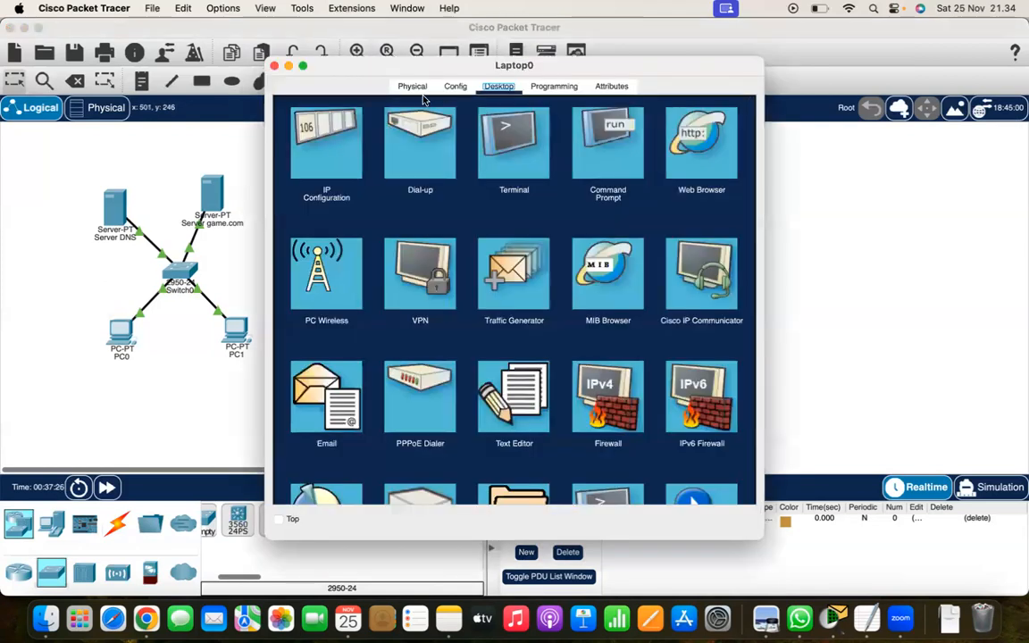
pyautogui.click(414, 88)
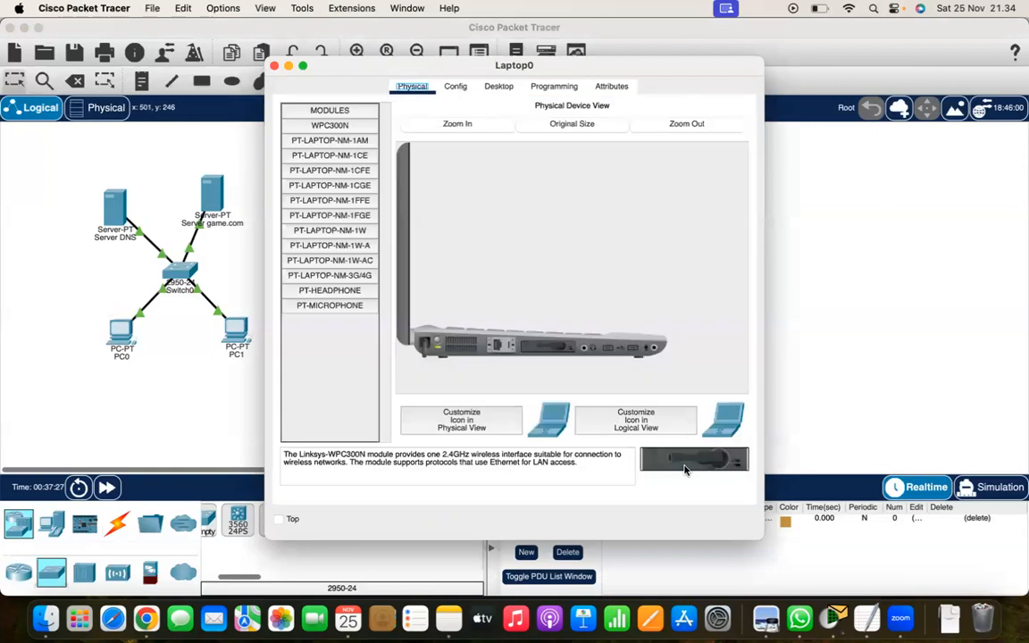
pyautogui.moveTo(685, 463); pyautogui.dragTo(308, 352)
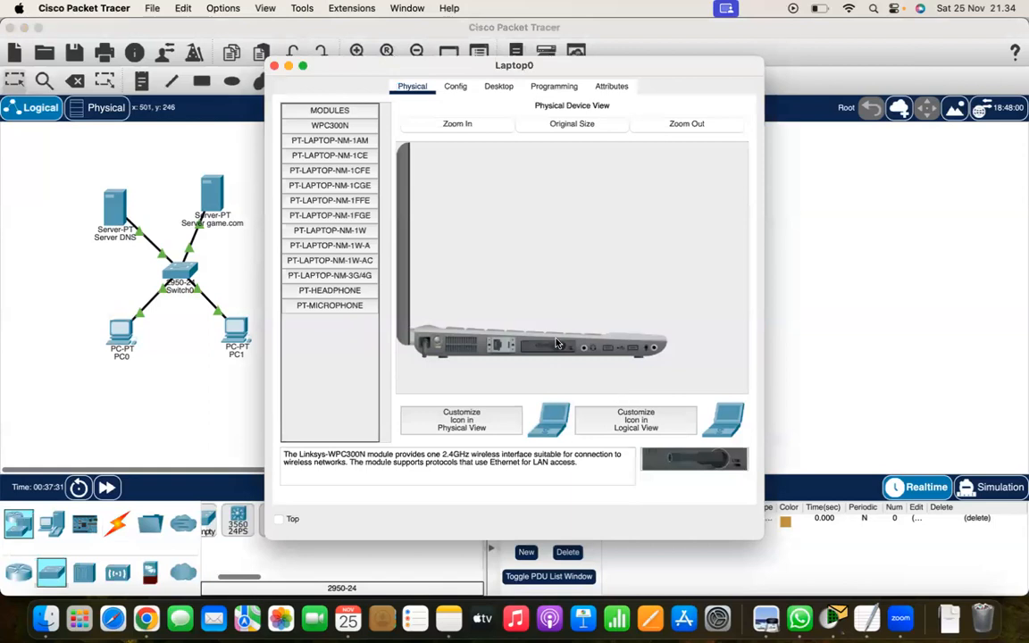
pyautogui.moveTo(438, 348); pyautogui.dragTo(327, 375)
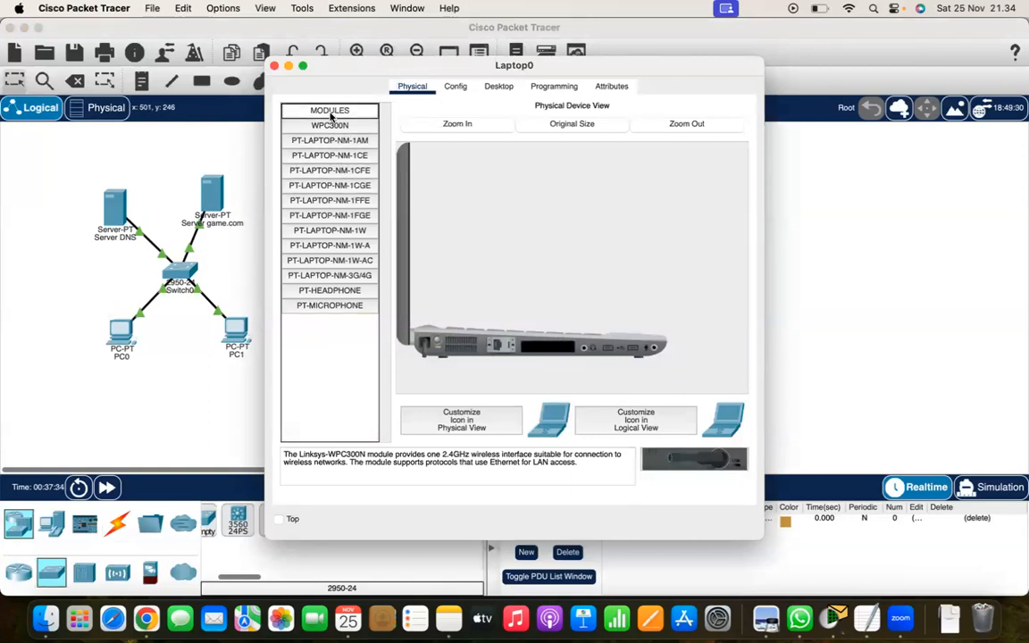
pyautogui.click(336, 177)
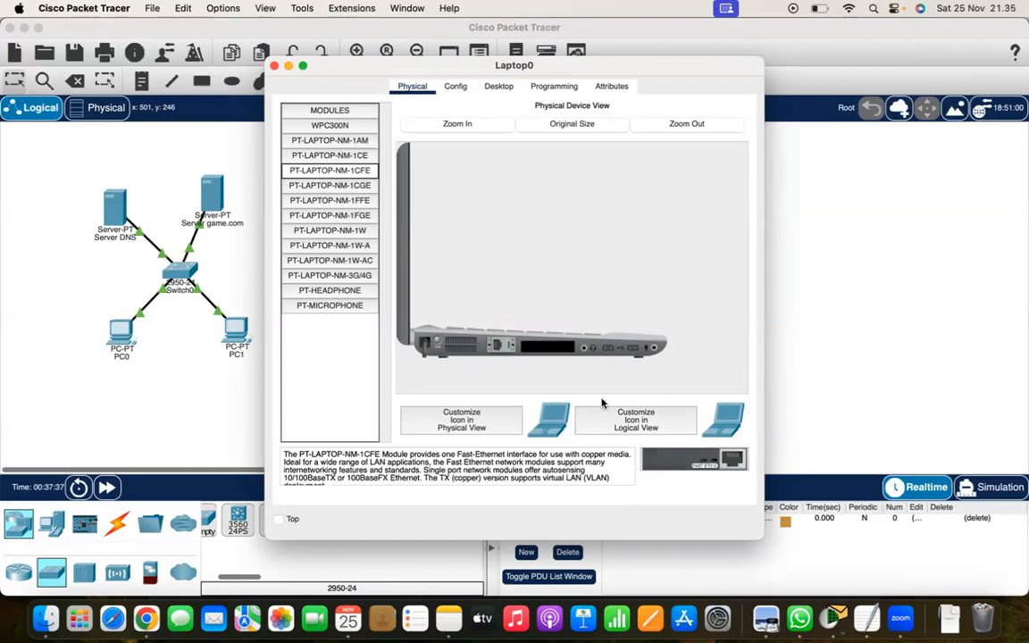
pyautogui.moveTo(695, 459); pyautogui.dragTo(552, 348)
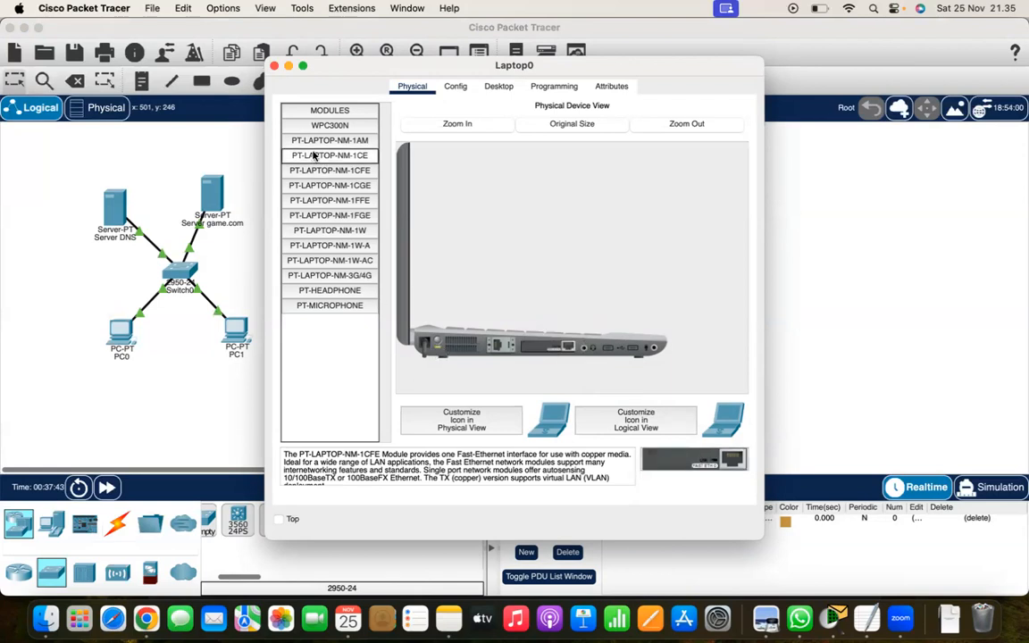
pyautogui.click(275, 67)
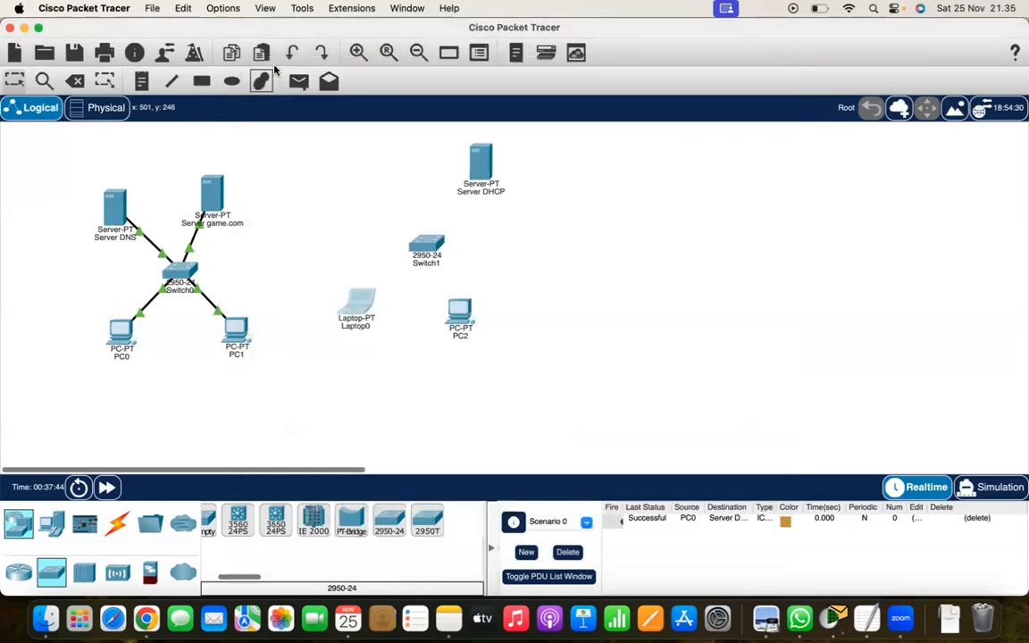
# Power off PC2 and replace its wireless module with the PT-HOST-NM-1CFE copper Fast Ethernet module
pyautogui.click(470, 318)
pyautogui.click(413, 87)
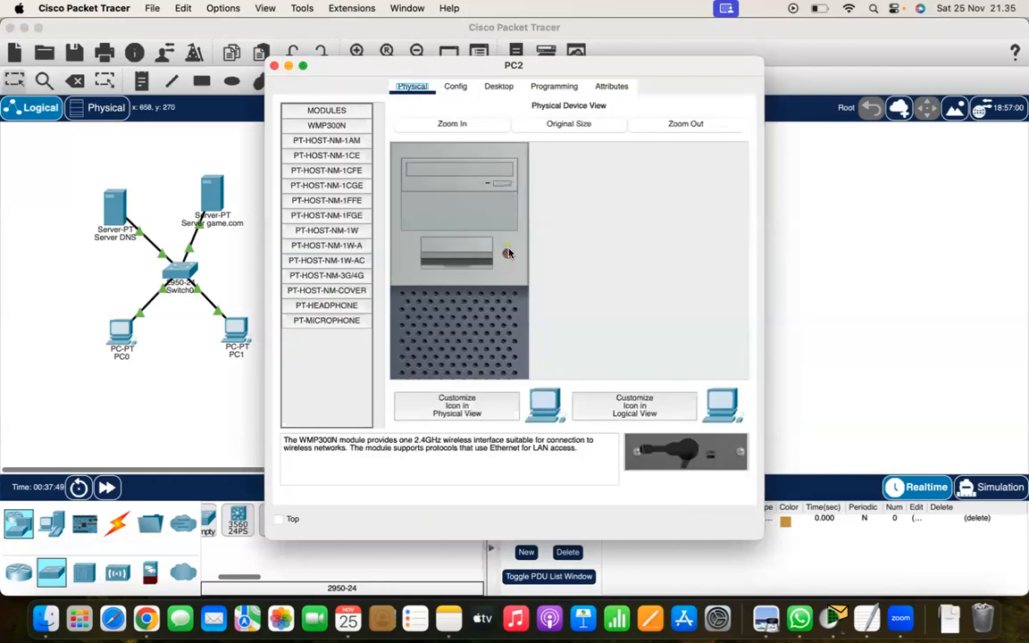
pyautogui.click(507, 254)
pyautogui.scroll(-5, 488, 355)
pyautogui.moveTo(445, 359); pyautogui.dragTo(340, 344)
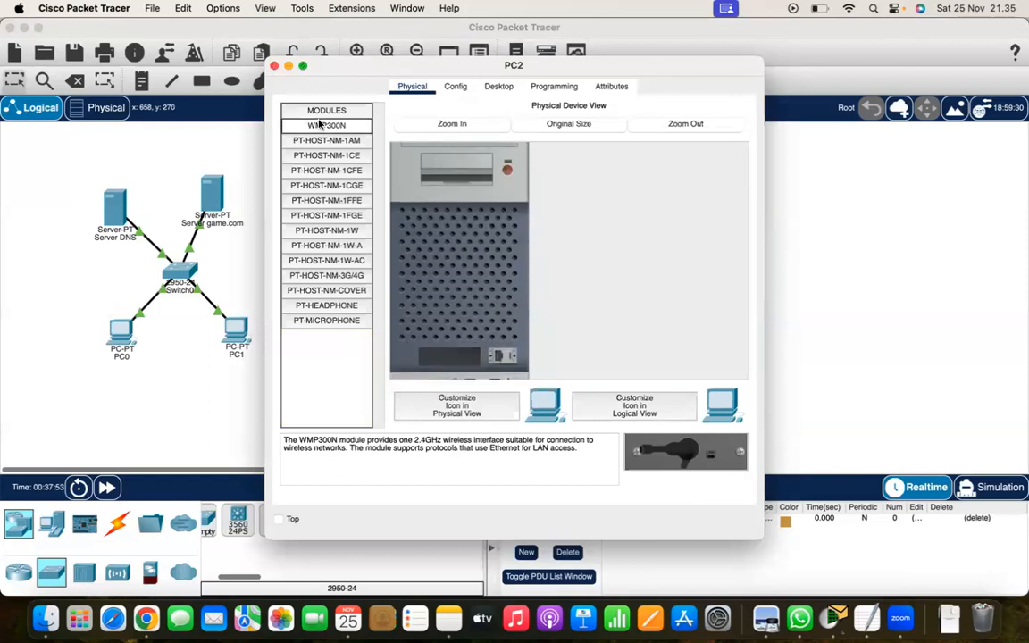
pyautogui.click(341, 201)
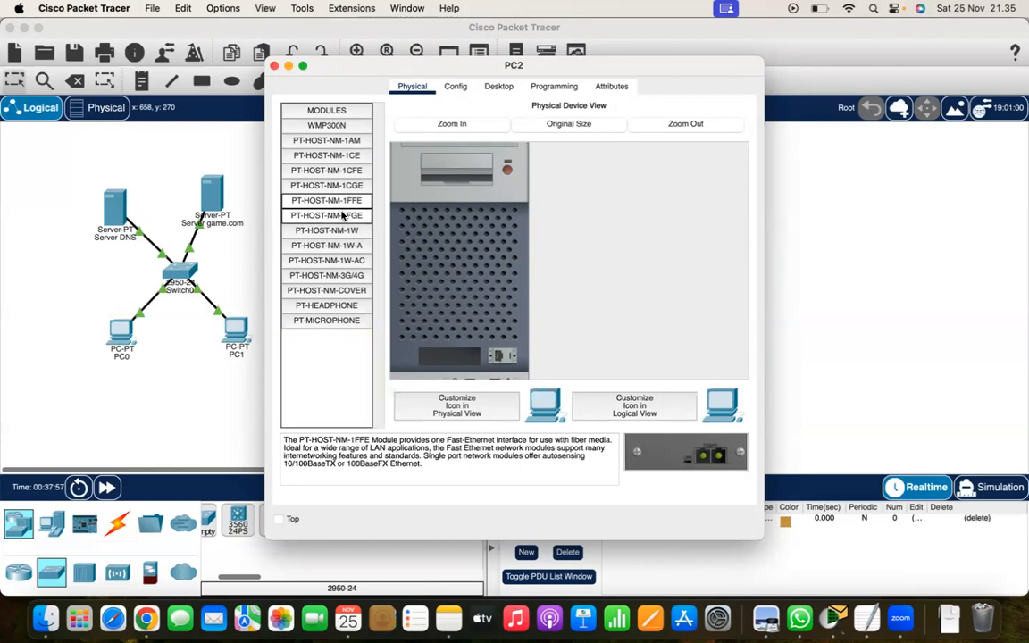
pyautogui.click(332, 170)
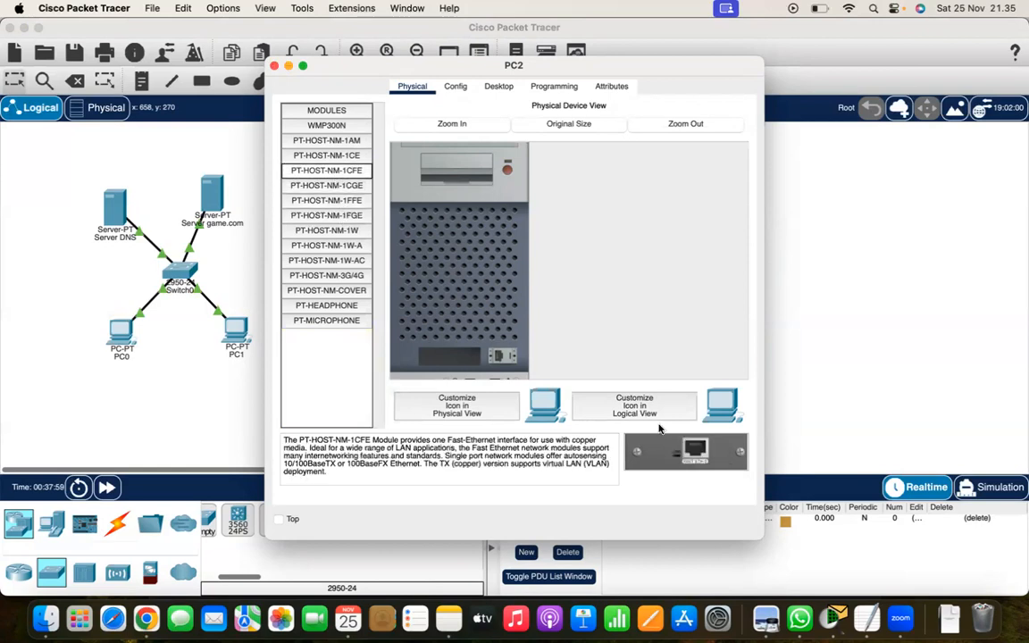
pyautogui.moveTo(681, 457); pyautogui.dragTo(453, 356)
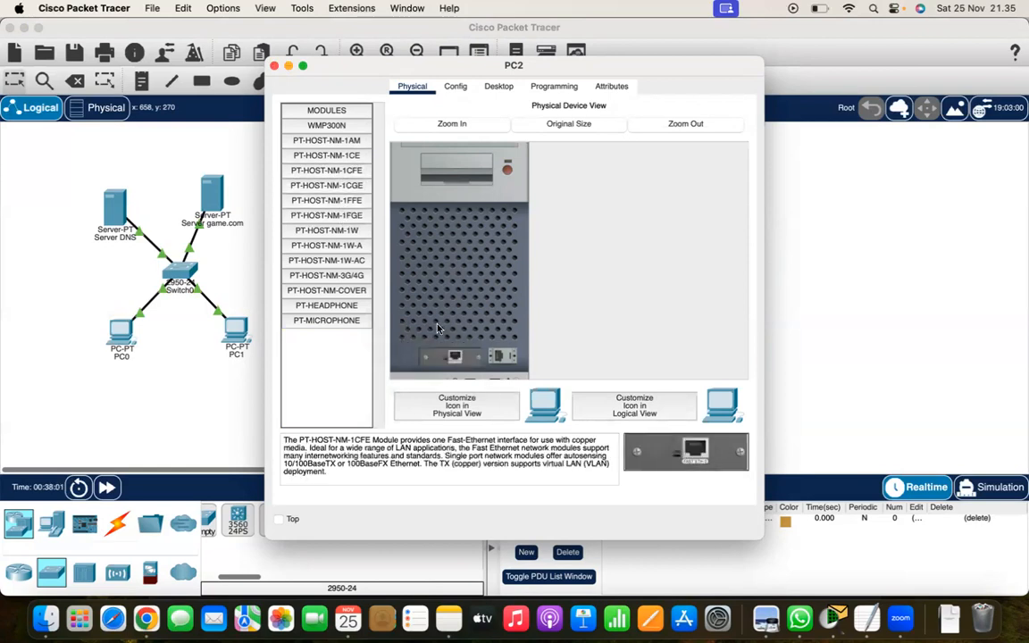
pyautogui.scroll(5, 506, 194)
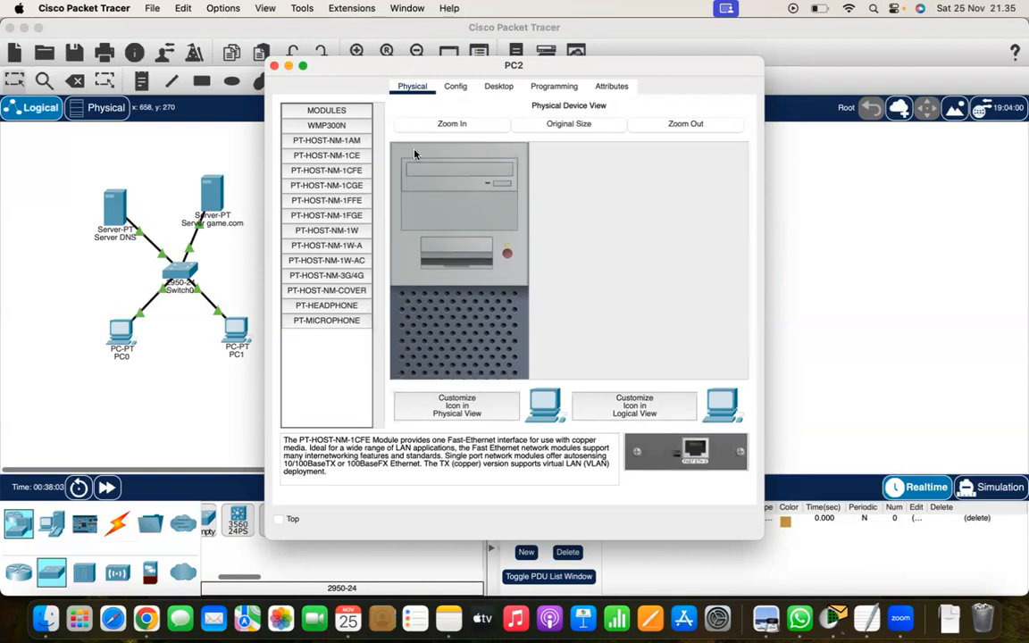
pyautogui.click(275, 66)
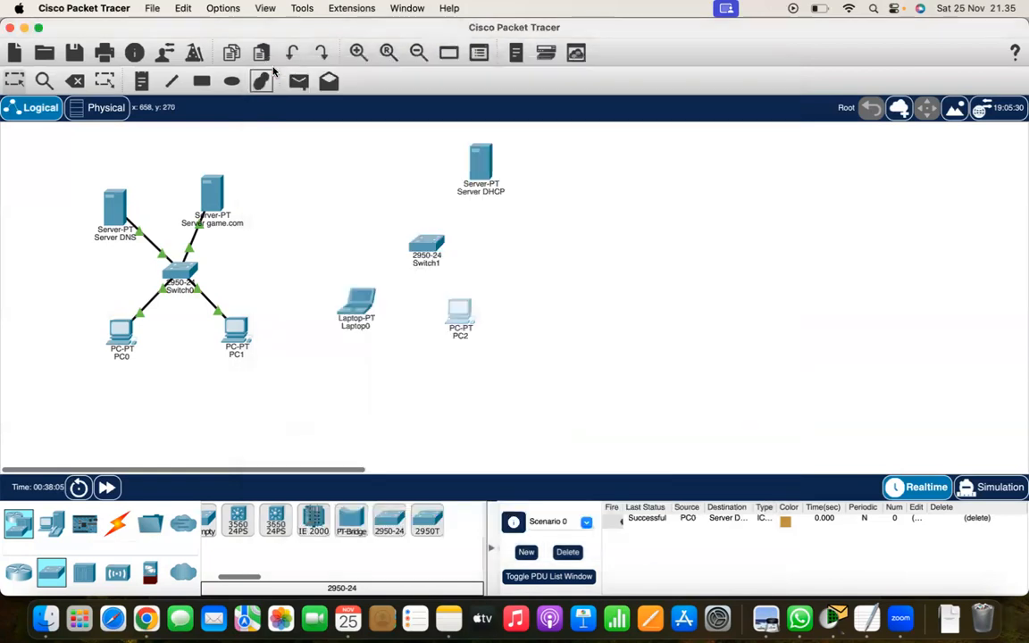
pyautogui.click(354, 308)
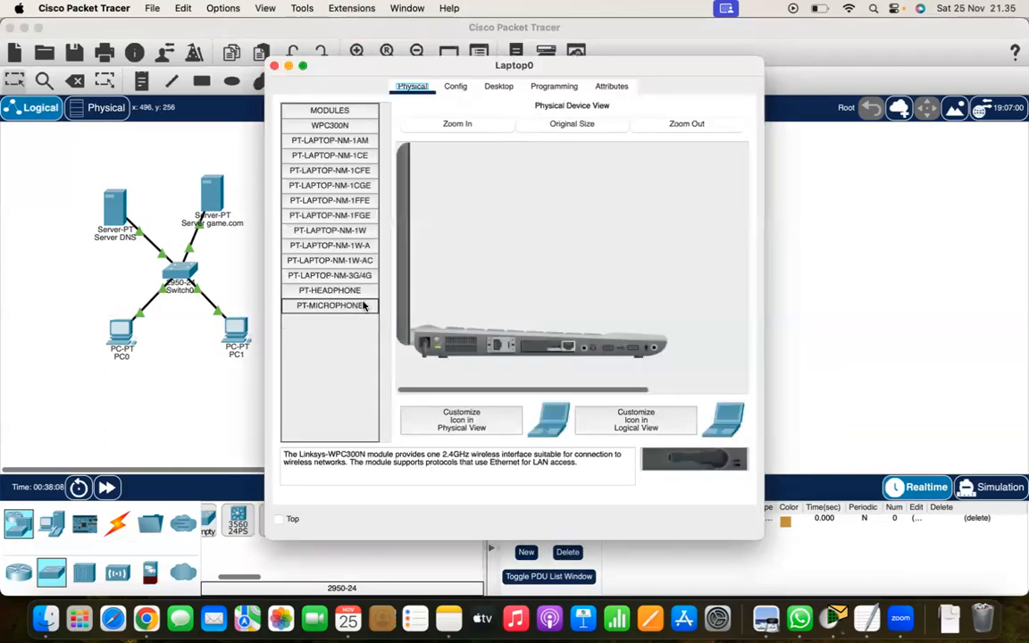
pyautogui.click(274, 66)
# Connect Switch1 to Laptop0, PC2 and Server DHCP using the automatically chosen connection type
pyautogui.click(116, 522)
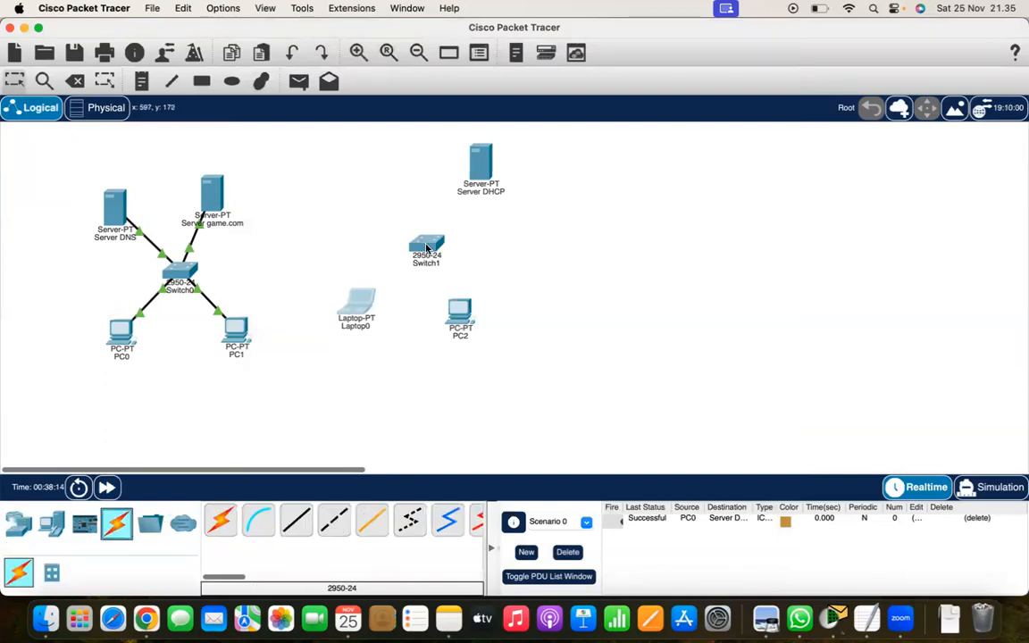
pyautogui.click(220, 519)
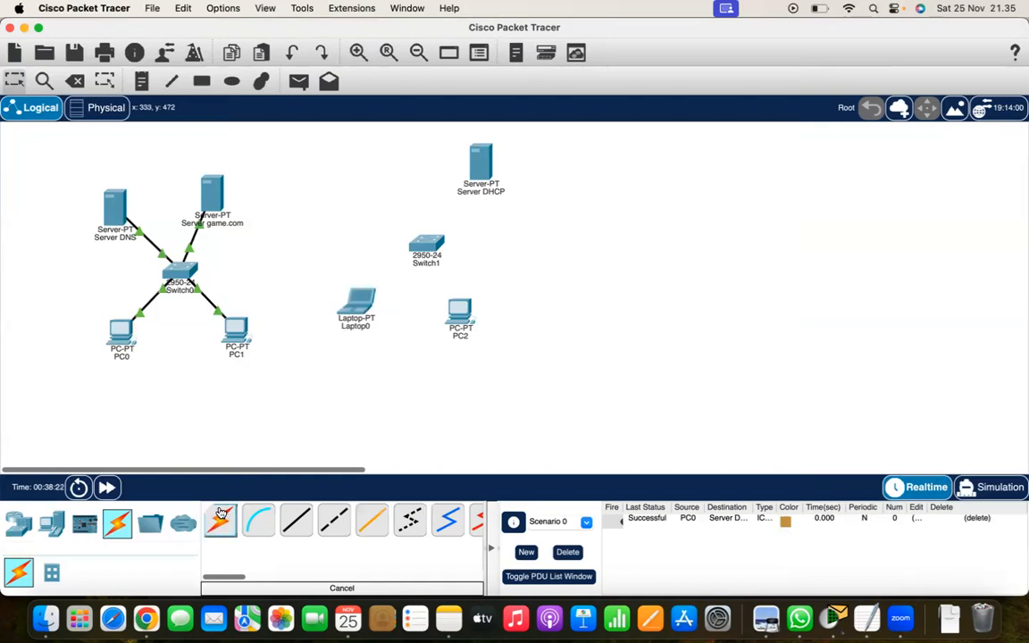
pyautogui.click(425, 243)
pyautogui.click(357, 299)
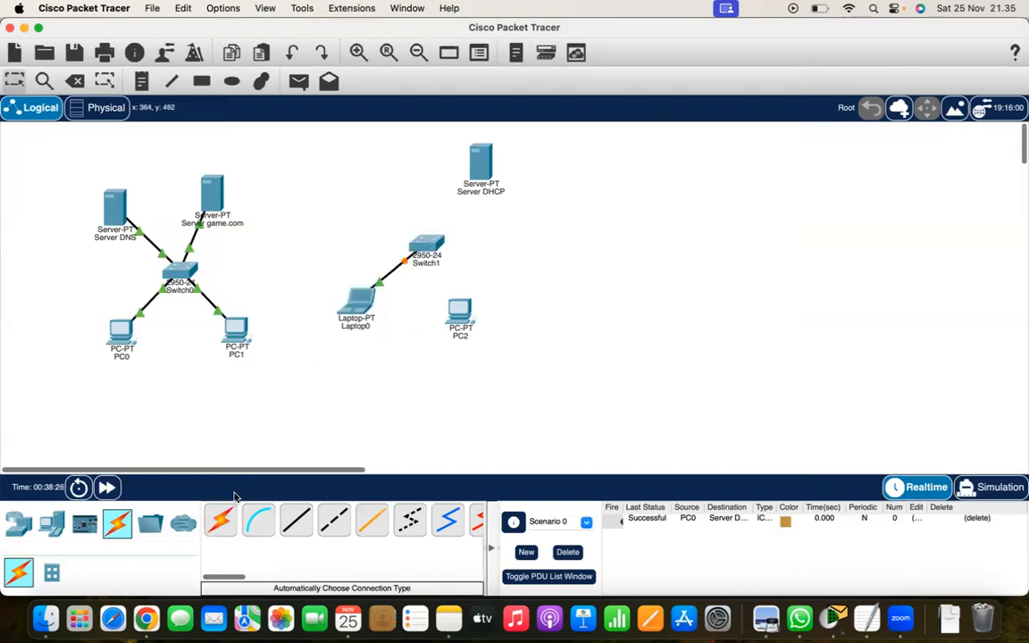
pyautogui.click(221, 519)
pyautogui.click(429, 245)
pyautogui.click(459, 309)
pyautogui.click(220, 520)
pyautogui.click(478, 165)
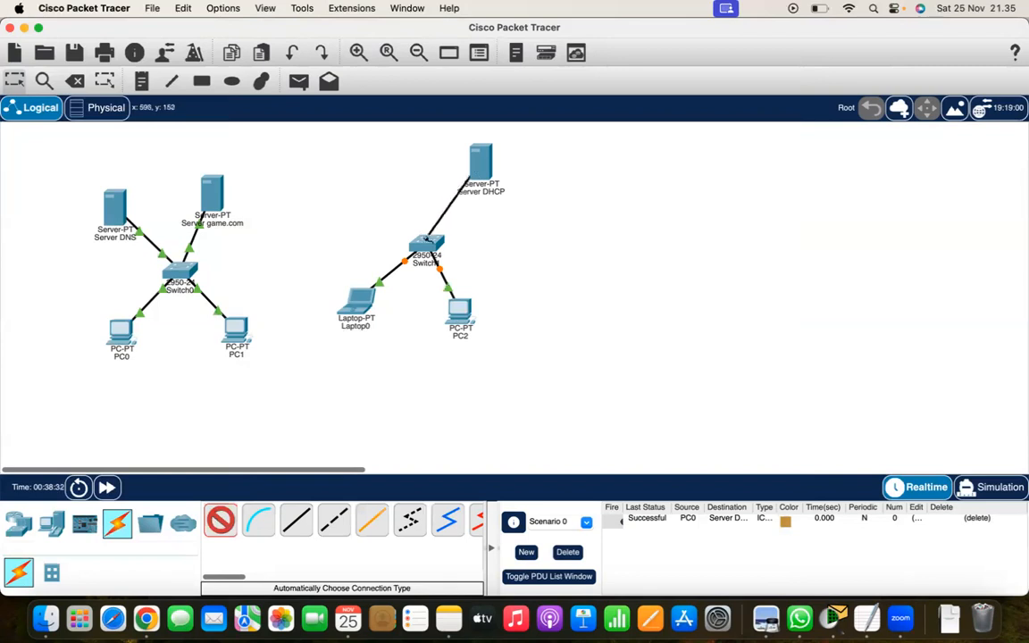
pyautogui.click(428, 241)
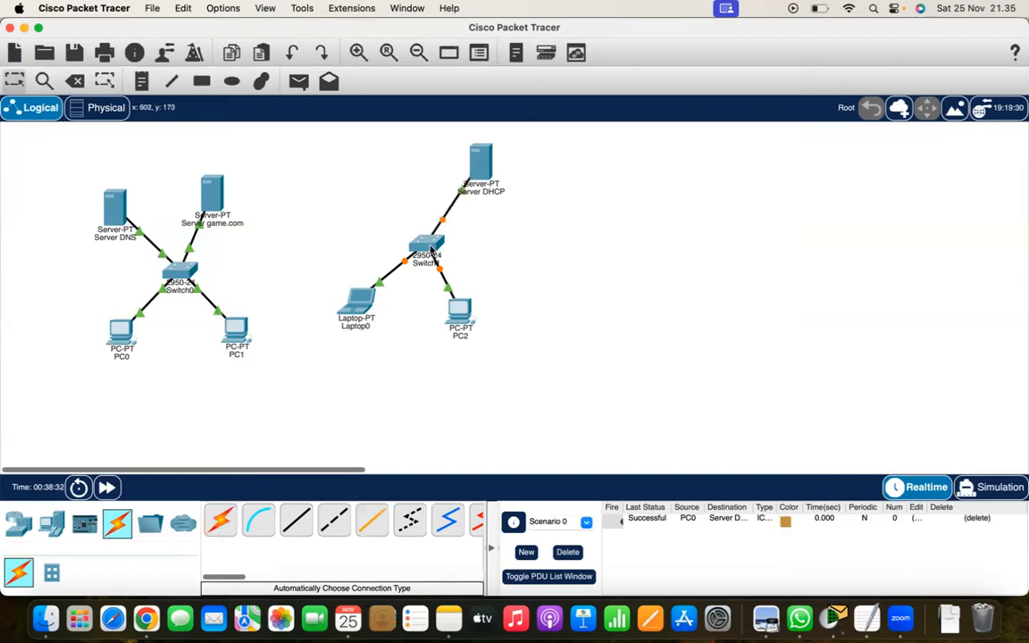
pyautogui.click(359, 305)
pyautogui.click(498, 88)
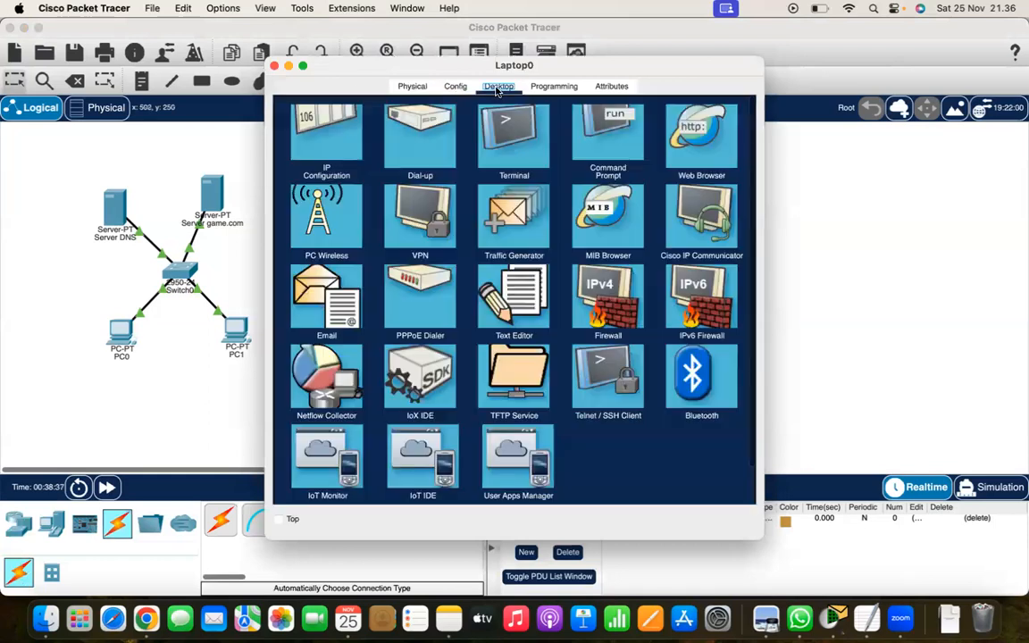
pyautogui.click(296, 155)
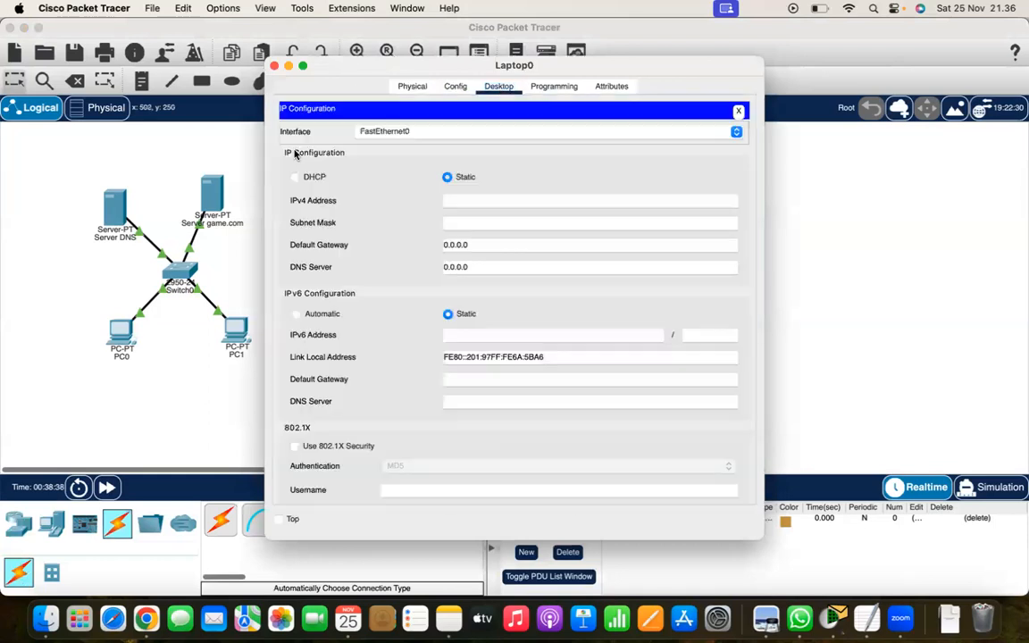
pyautogui.click(274, 65)
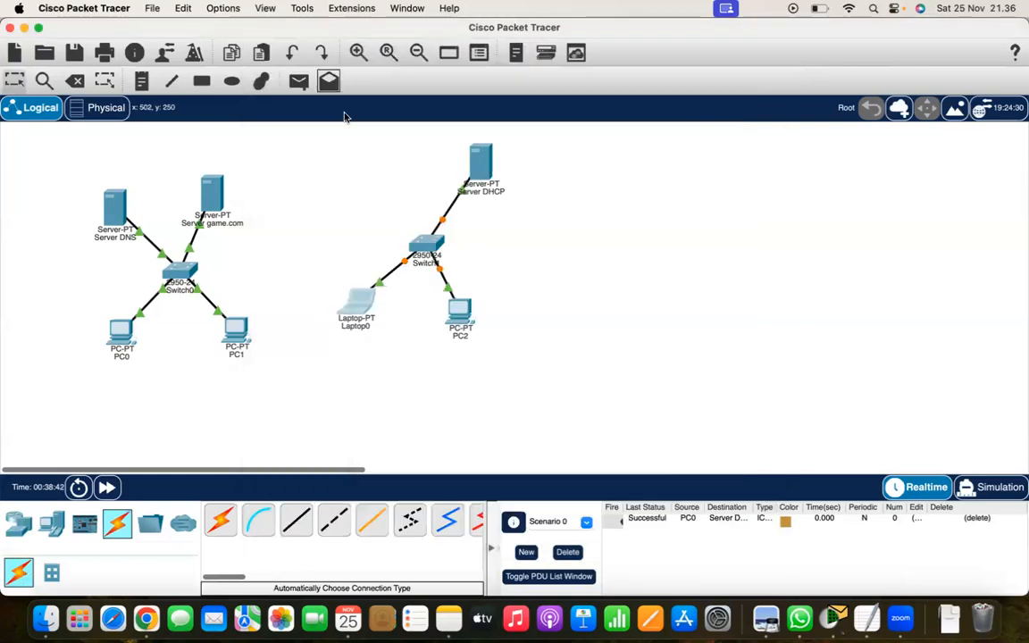
# Give Server DHCP the static IPv4 address 192.168.2.1 and fill in its default subnet mask
pyautogui.click(476, 165)
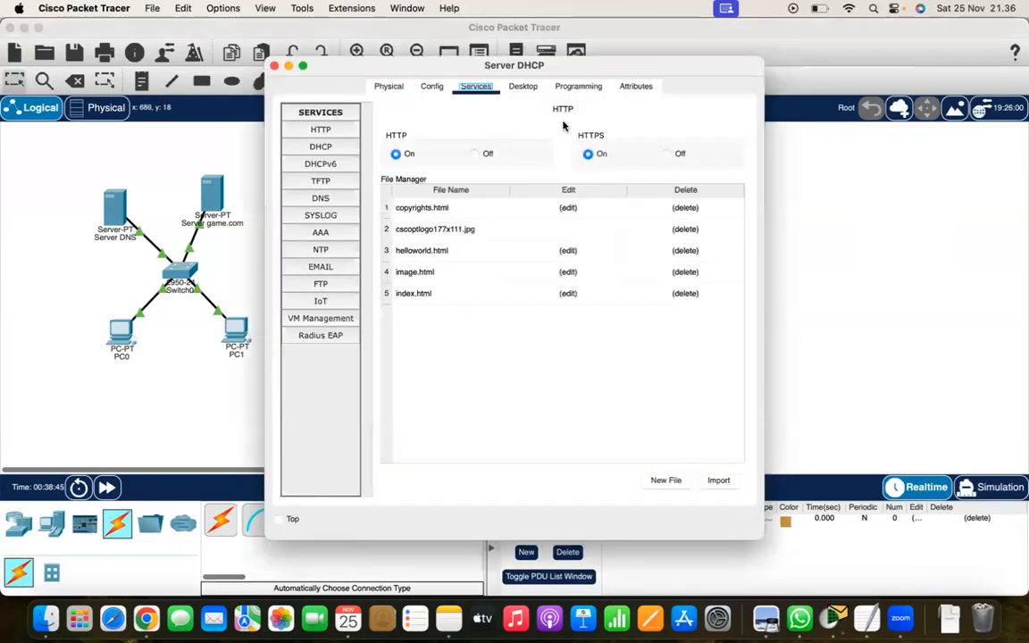
pyautogui.click(523, 85)
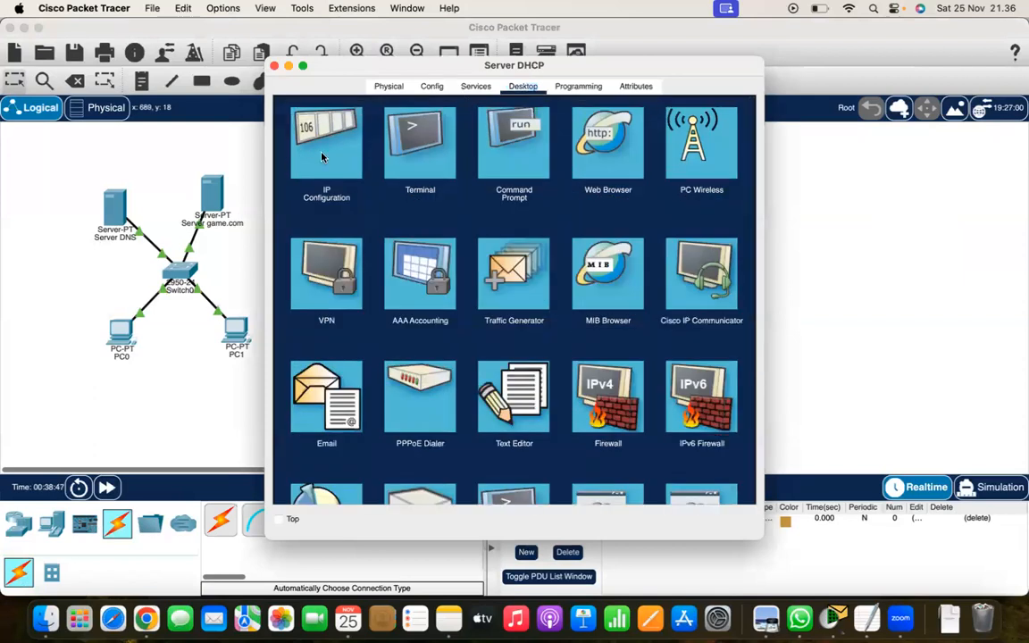
pyautogui.click(319, 147)
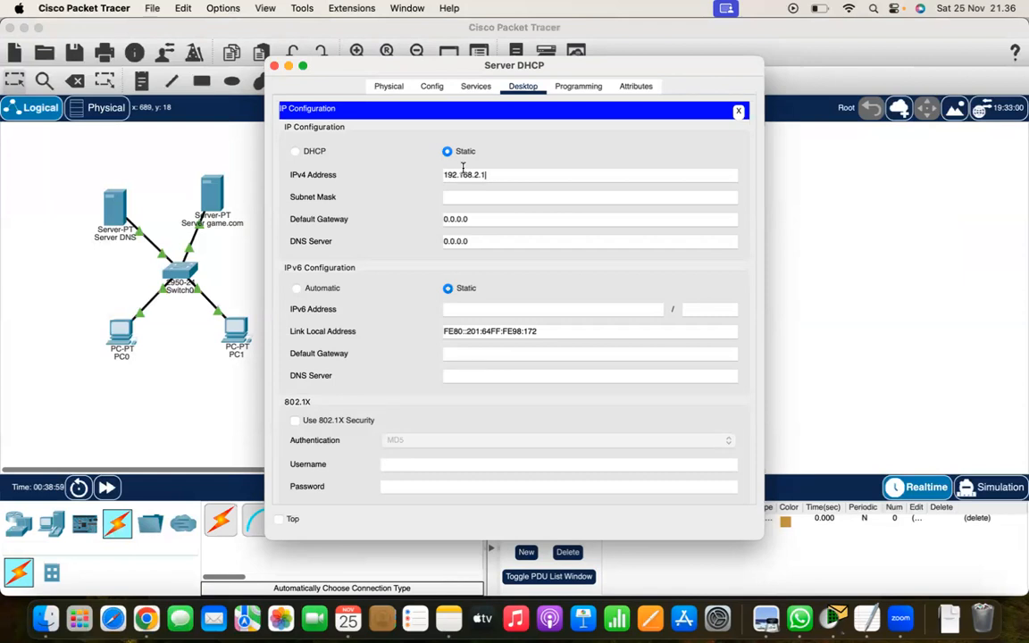
pyautogui.click(450, 198)
pyautogui.click(274, 66)
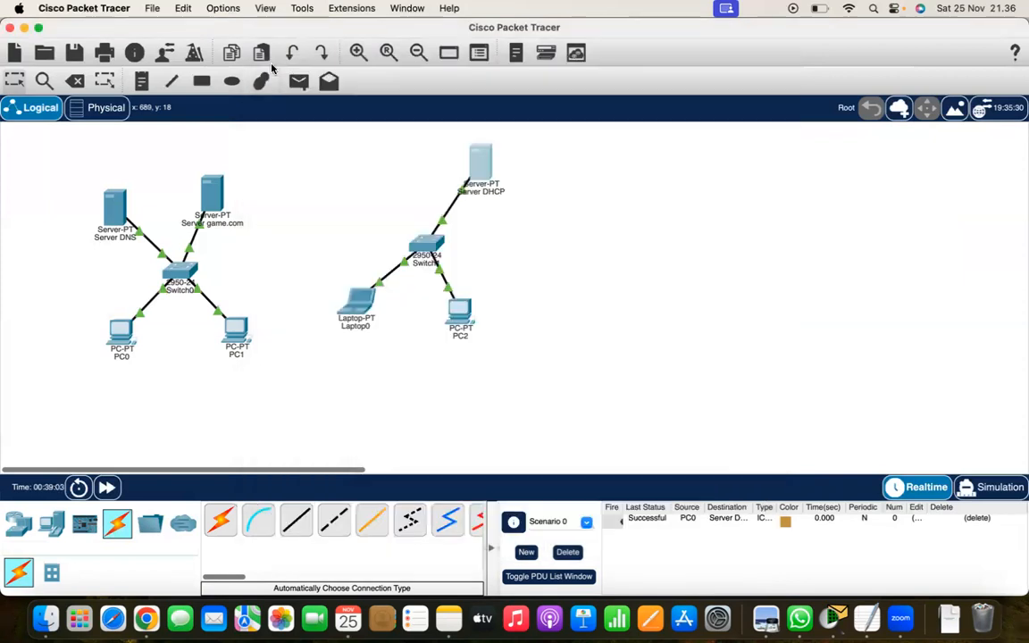
# Set Laptop0's FastEthernet0 IP configuration to obtain its address by DHCP
pyautogui.click(367, 311)
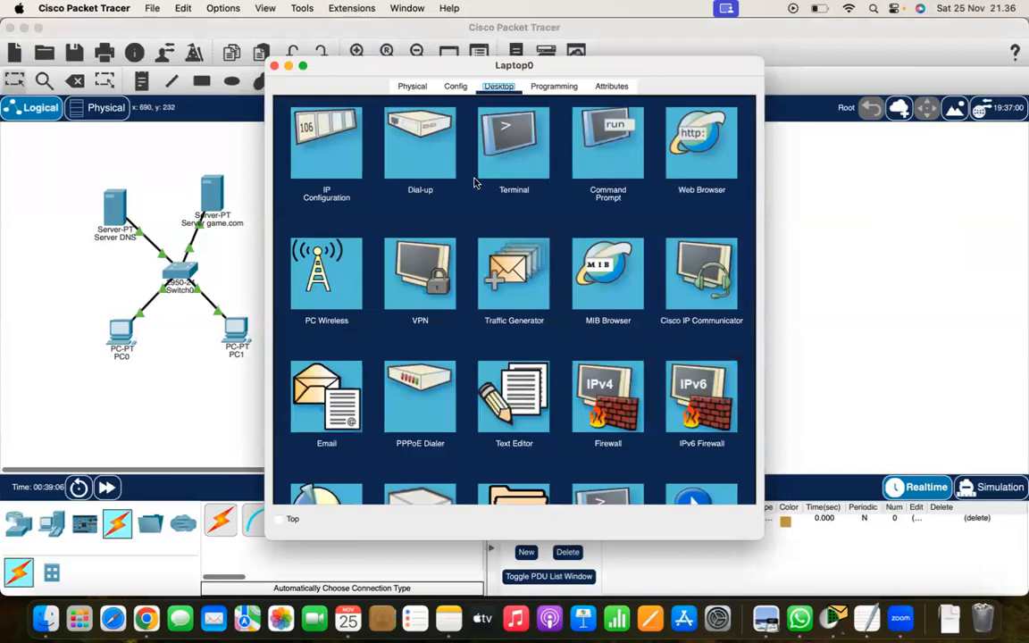
pyautogui.click(304, 143)
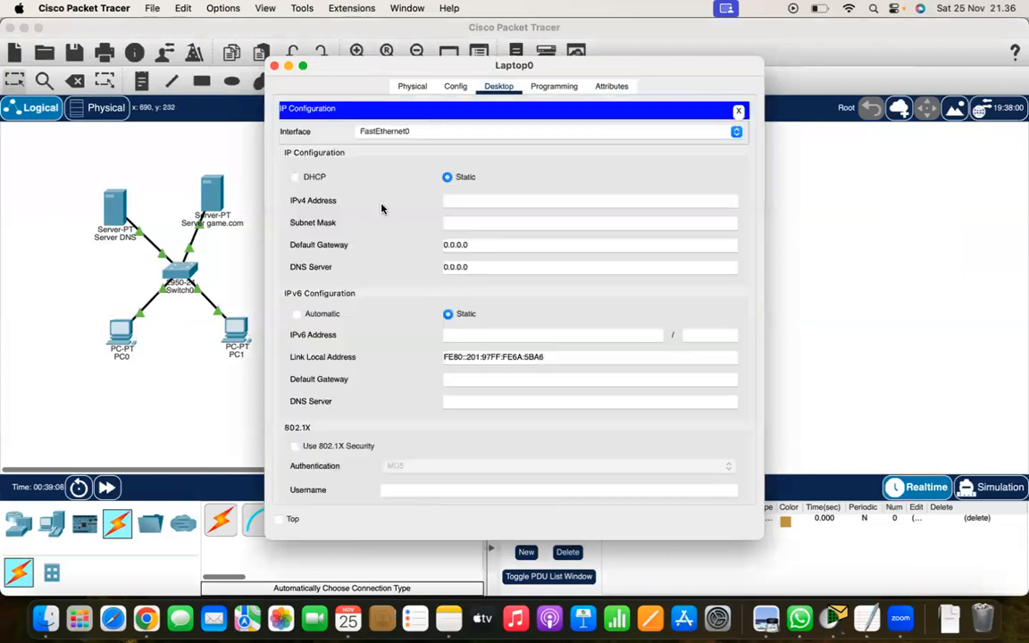
pyautogui.click(297, 177)
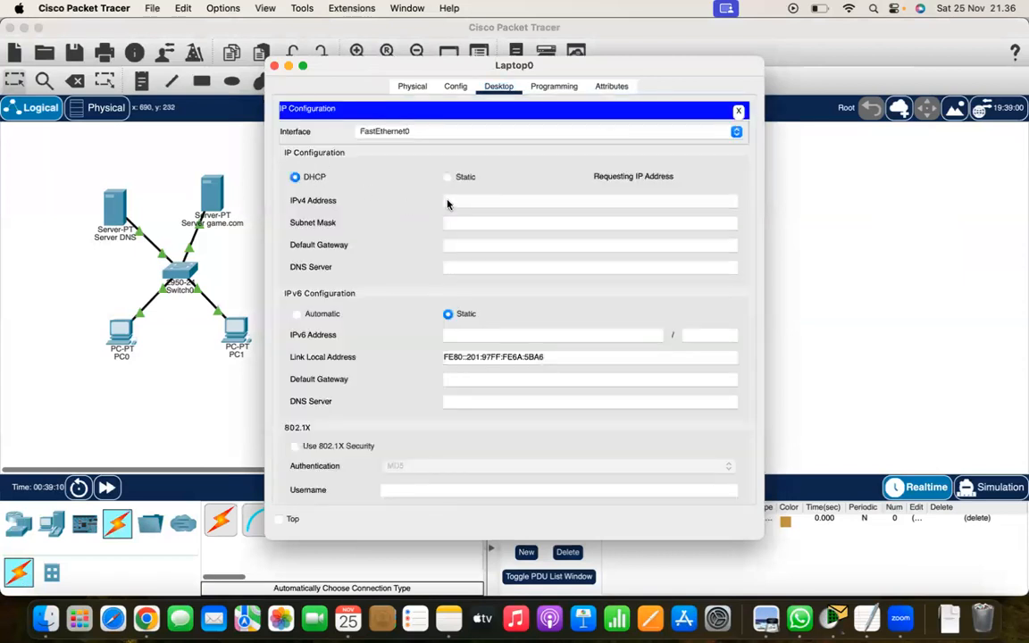
pyautogui.click(274, 67)
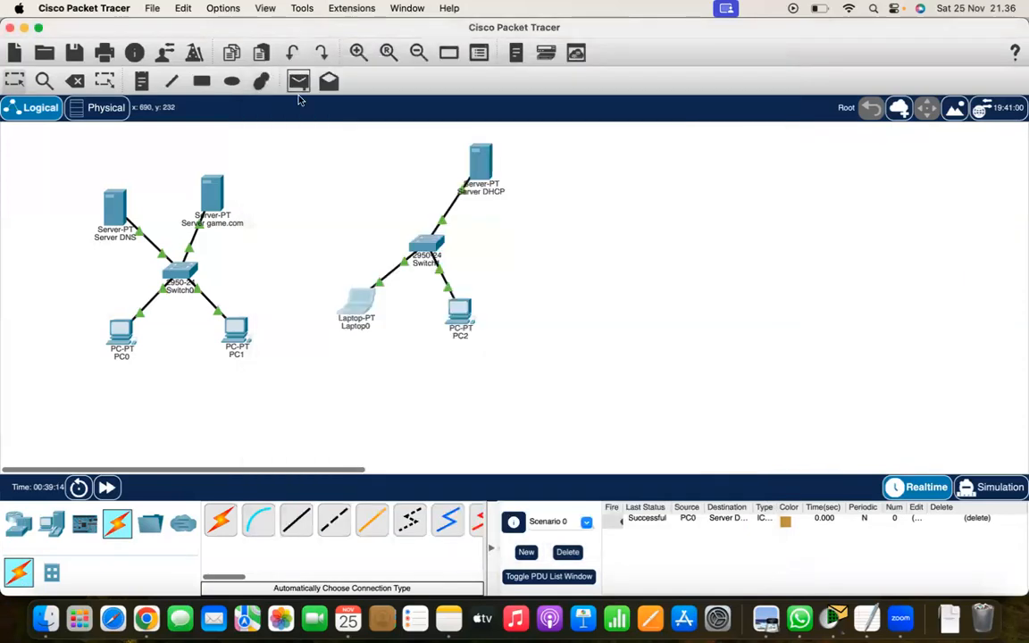
# Set PC2's FastEthernet0 IP configuration to obtain its address by DHCP
pyautogui.click(457, 310)
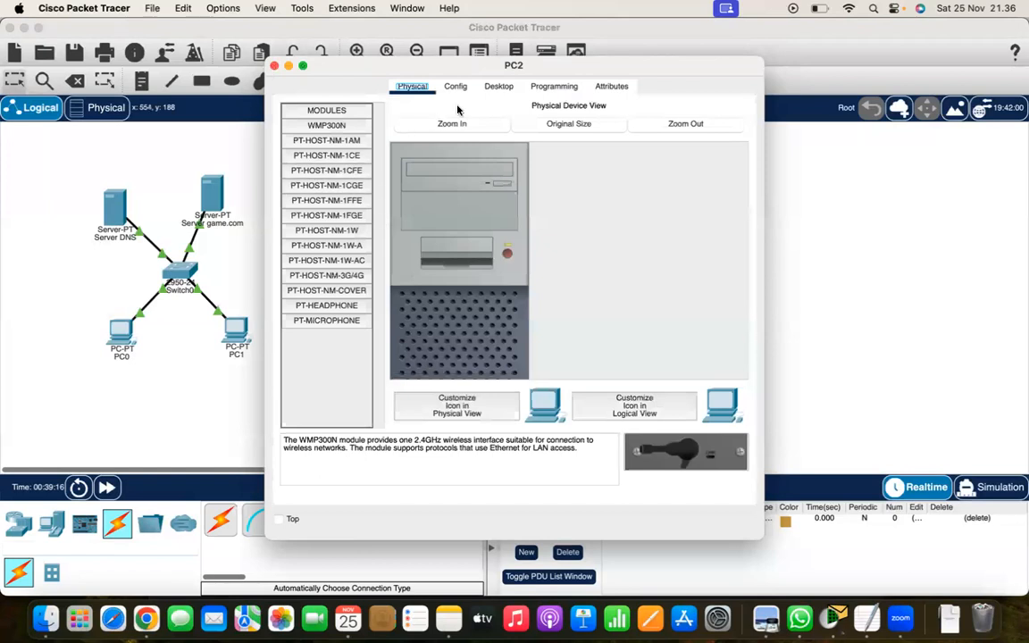
pyautogui.click(501, 87)
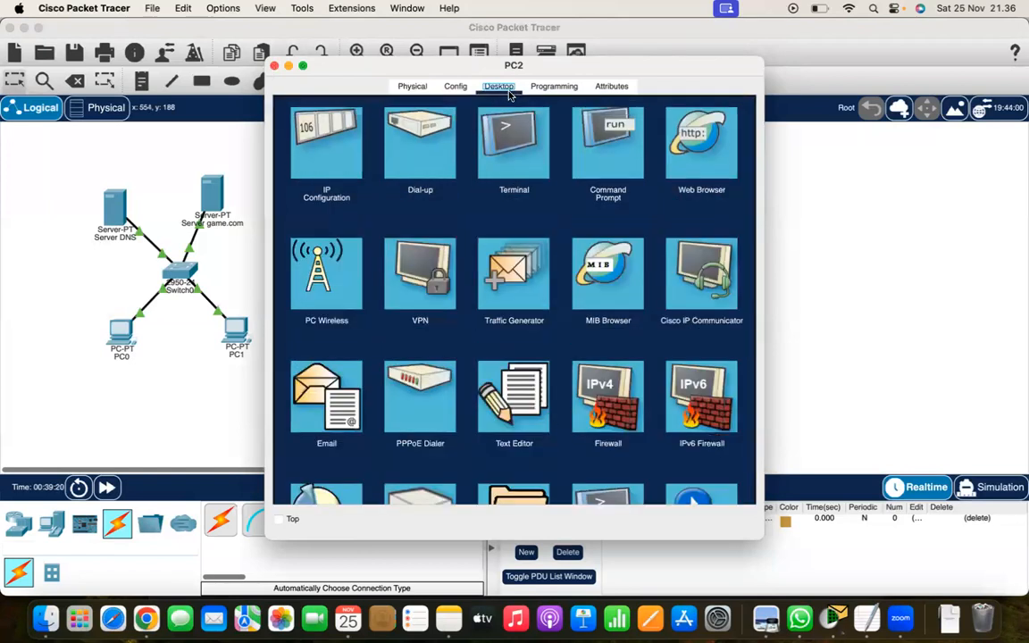
pyautogui.click(335, 176)
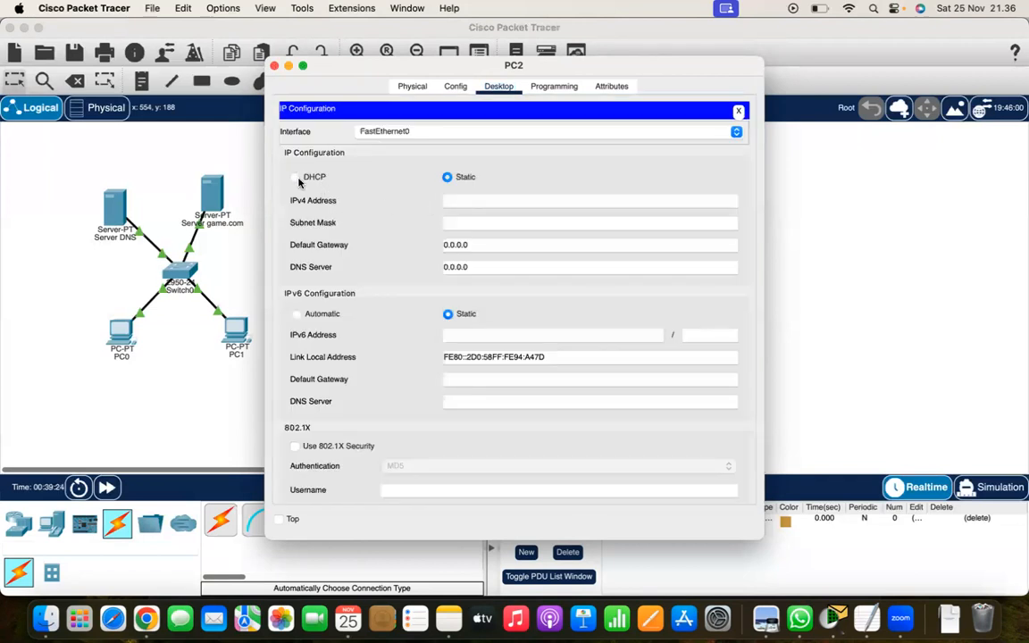
pyautogui.click(296, 178)
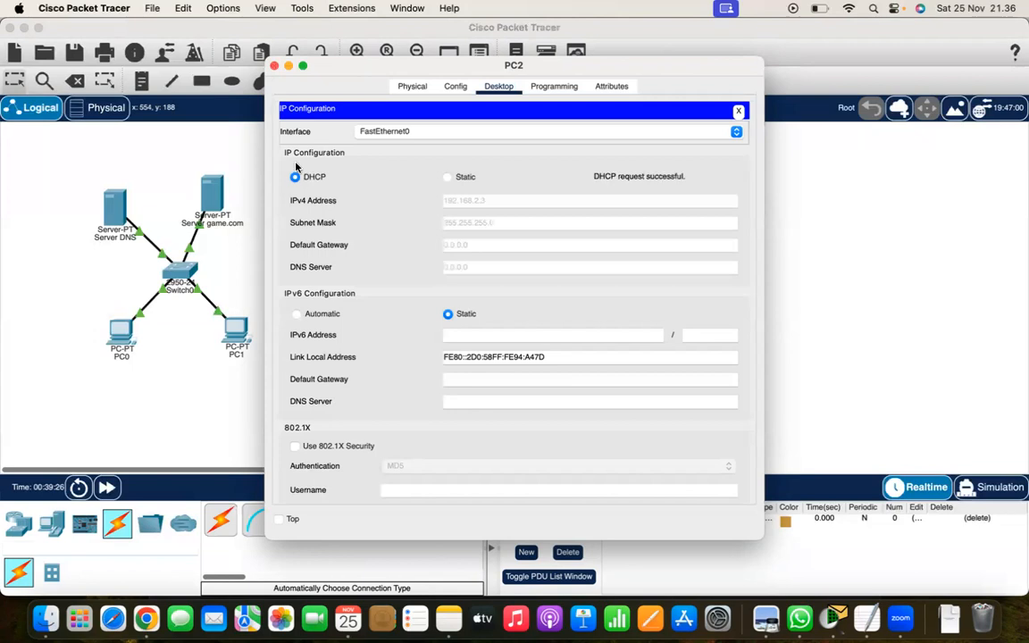
pyautogui.click(274, 66)
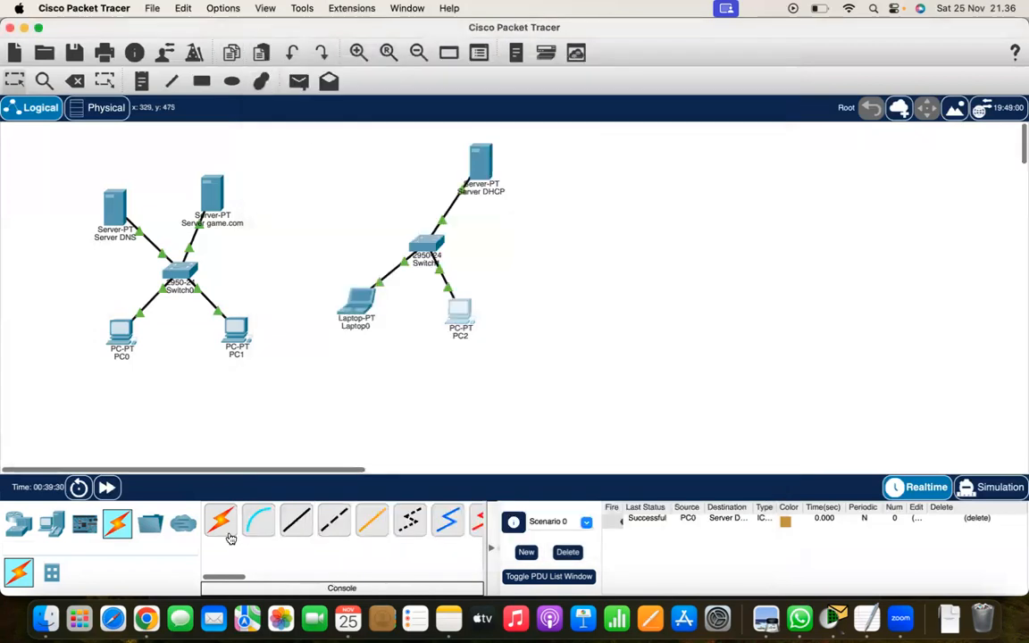
# Add a second laptop to the workspace, positioned to the right of PC2
pyautogui.click(51, 523)
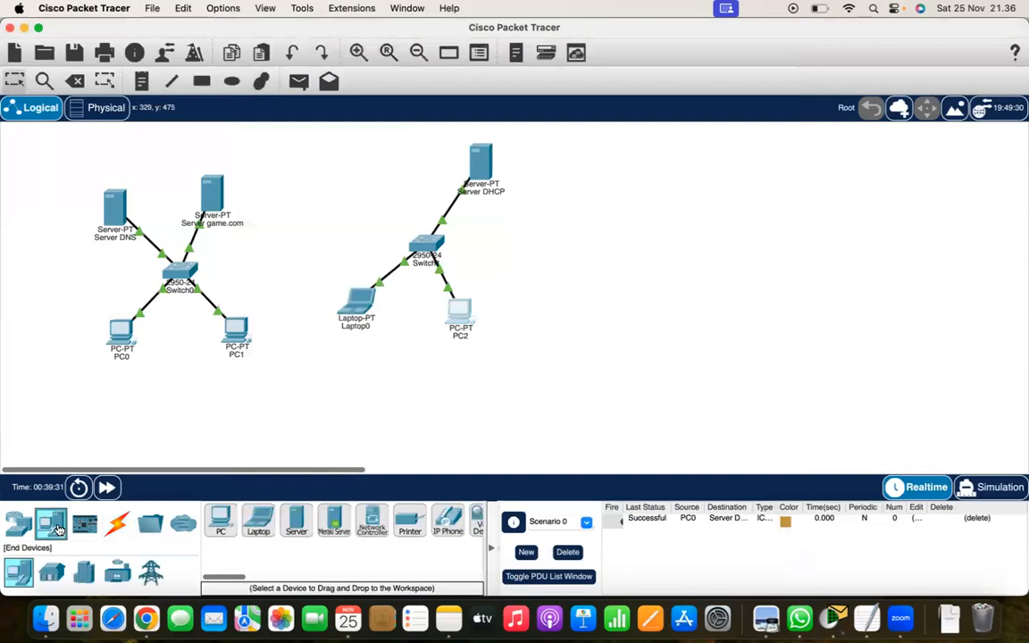
pyautogui.click(259, 524)
pyautogui.click(522, 312)
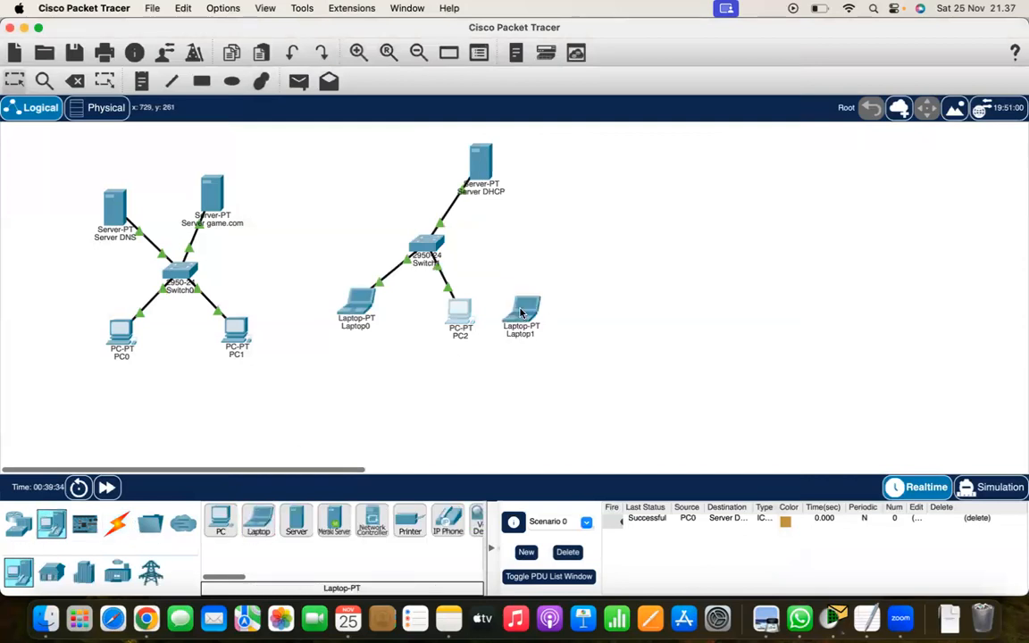
pyautogui.moveTo(524, 313); pyautogui.dragTo(542, 311)
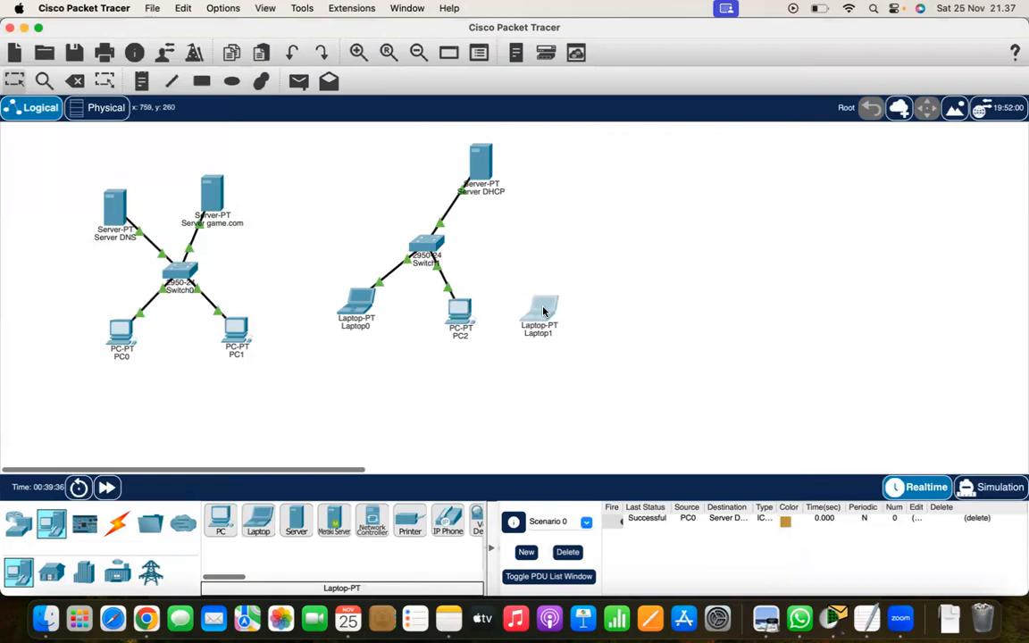
pyautogui.moveTo(508, 276); pyautogui.dragTo(574, 330)
pyautogui.moveTo(541, 315)
pyautogui.mouseDown()
pyautogui.moveTo(555, 309)
pyautogui.moveTo(555, 323)
pyautogui.mouseUp()
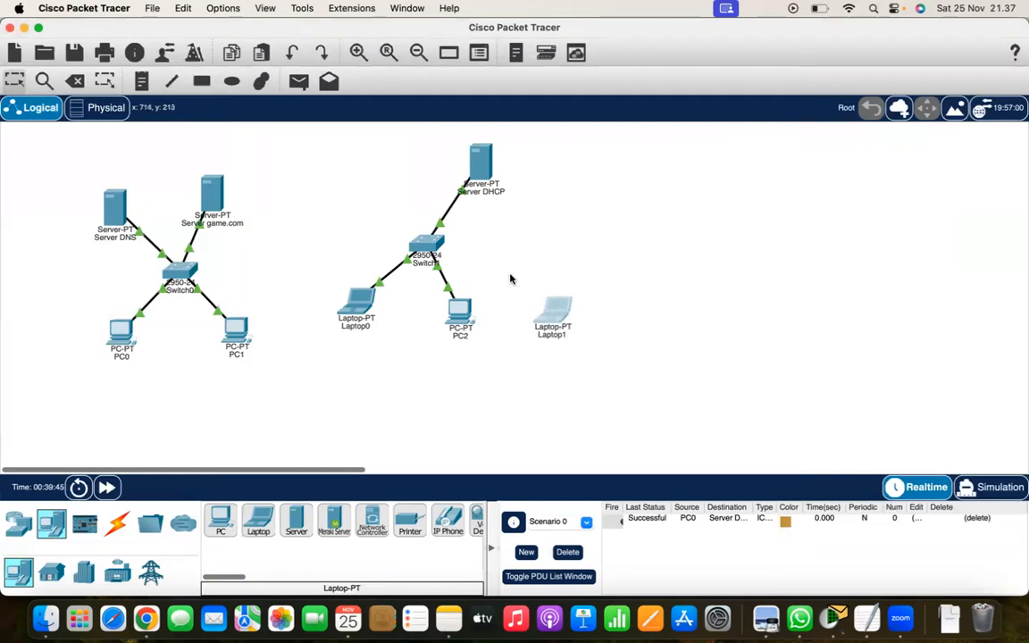
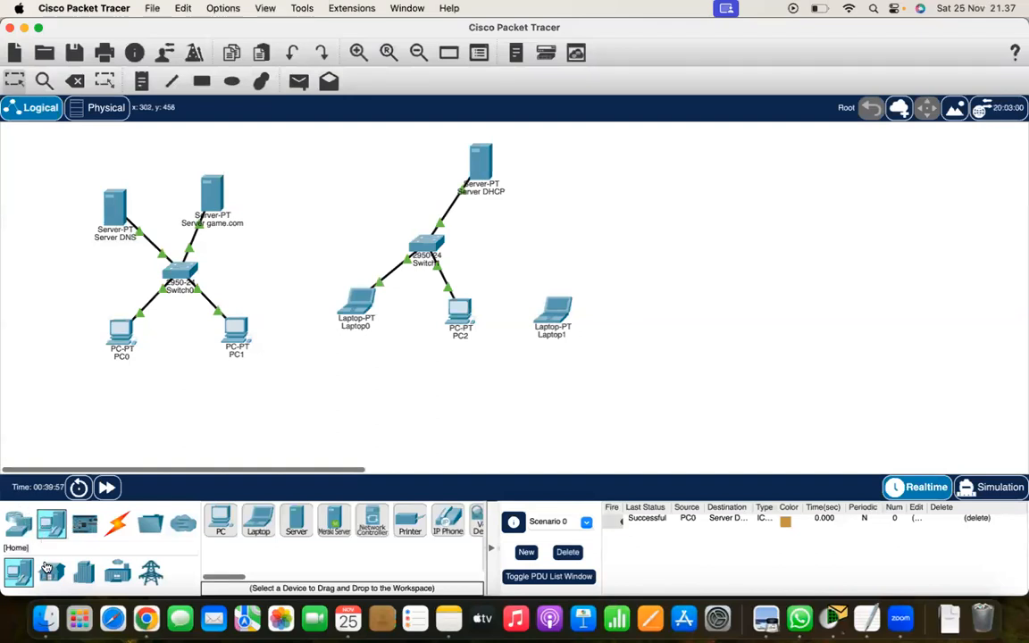
# Add an AP-PT access point to the right of Switch1, above Laptop1
pyautogui.click(11, 527)
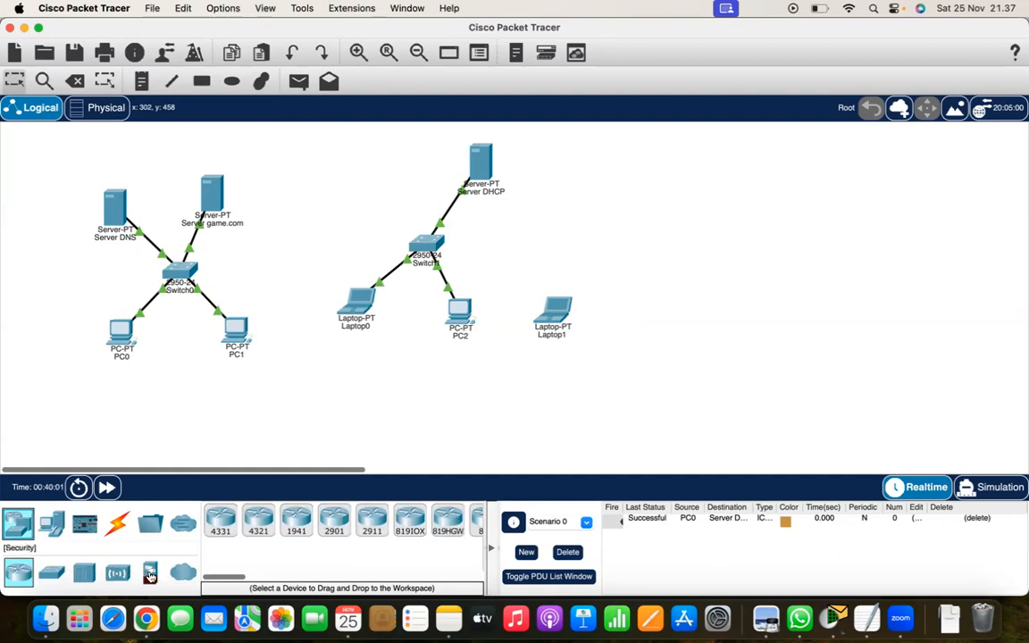
pyautogui.click(117, 572)
pyautogui.click(374, 520)
pyautogui.click(508, 244)
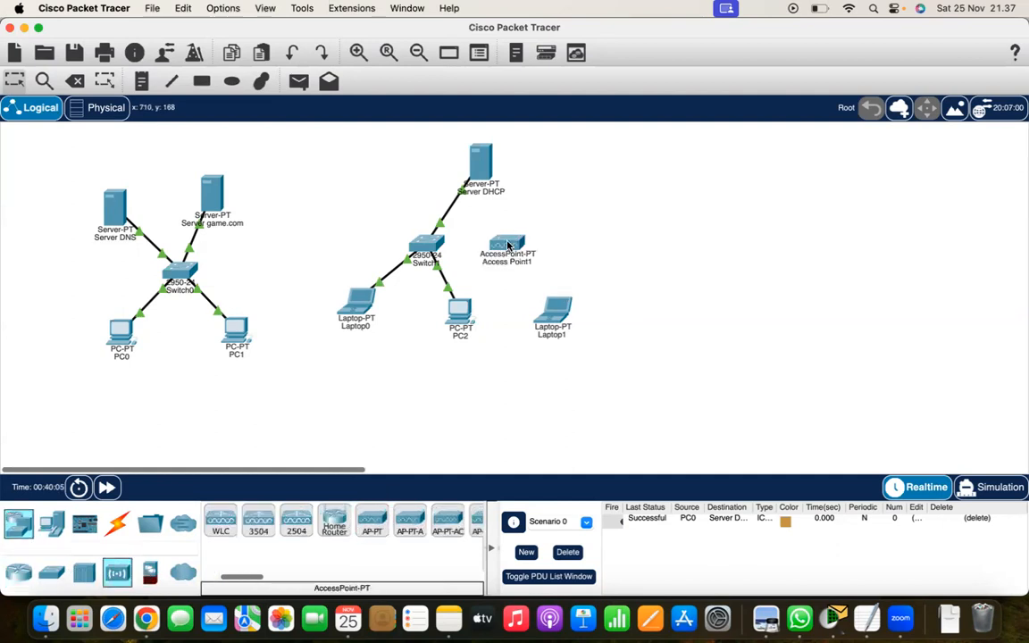
pyautogui.click(507, 244)
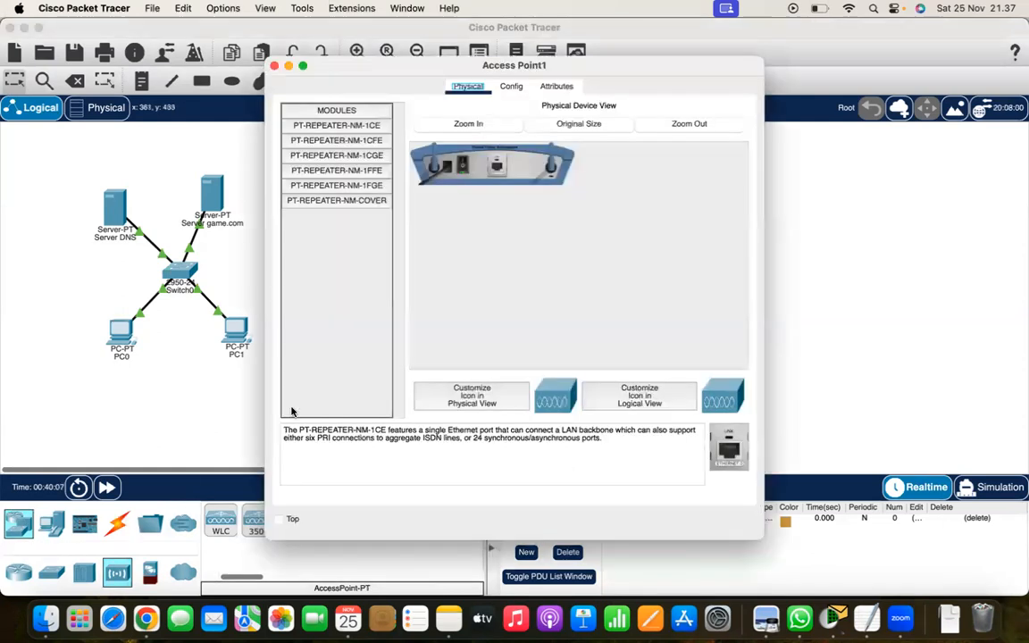
pyautogui.click(215, 48)
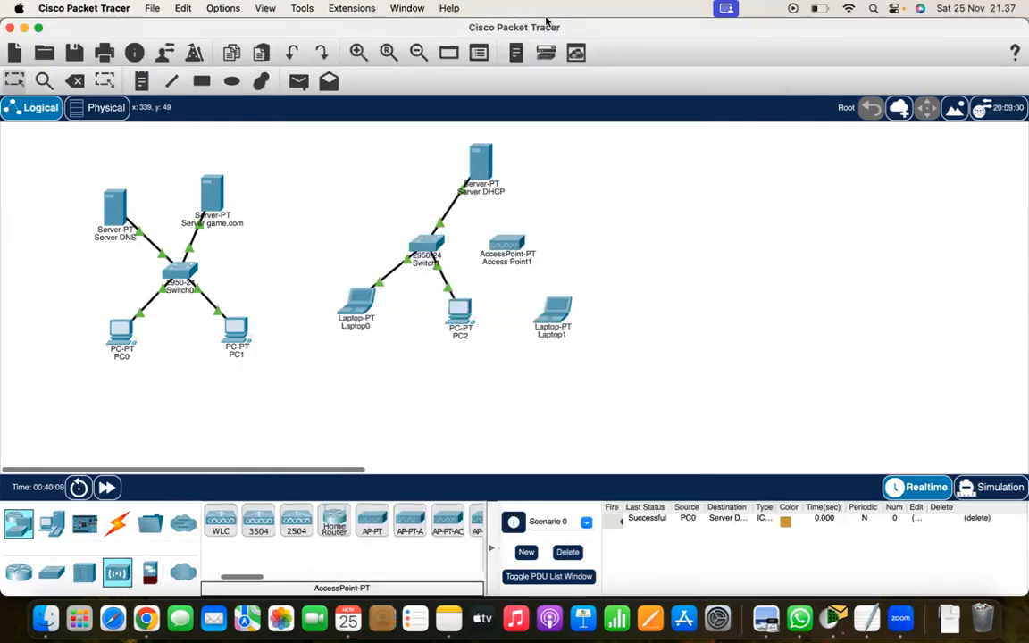
# Replace Laptop1's Ethernet module with the WPC300N wireless module
pyautogui.click(548, 312)
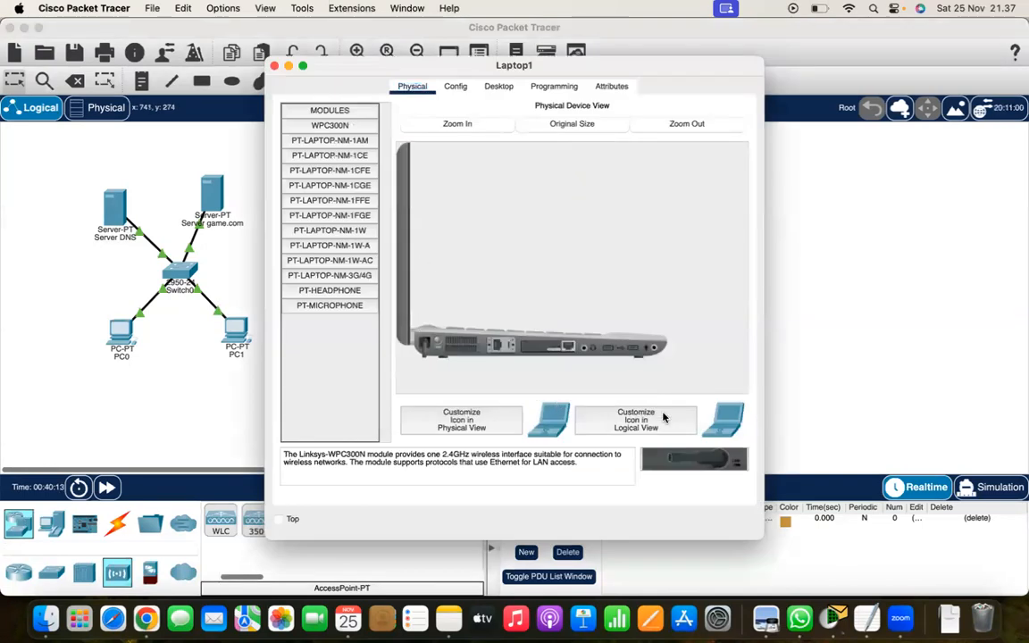
pyautogui.moveTo(553, 349); pyautogui.dragTo(339, 360)
pyautogui.moveTo(686, 453); pyautogui.dragTo(542, 353)
pyautogui.click(792, 339)
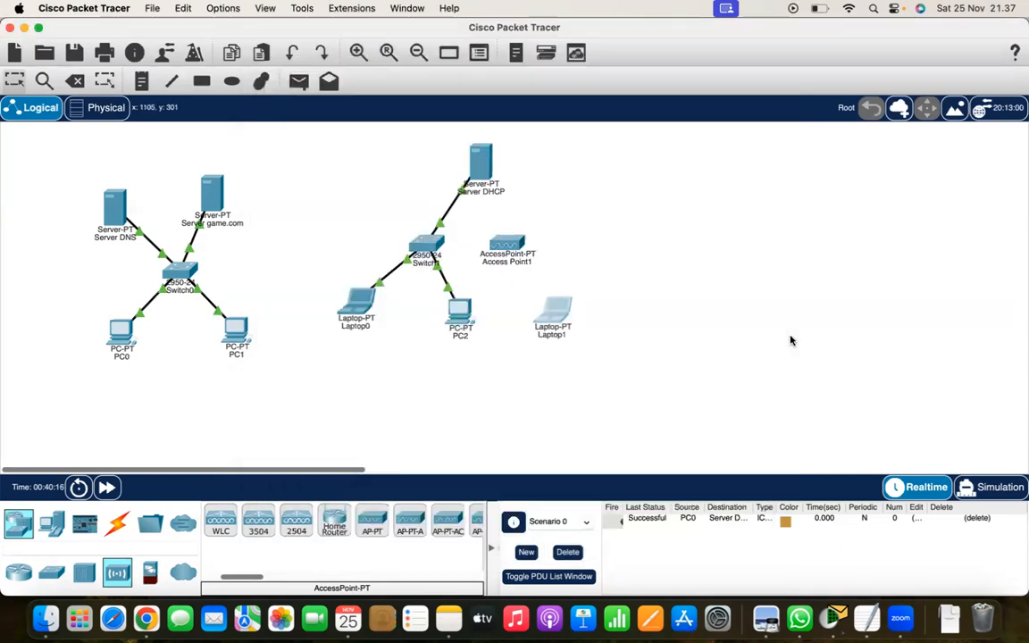
# Connect Switch1 to Access Point1 with an automatically chosen connection type
pyautogui.click(117, 522)
pyautogui.click(427, 243)
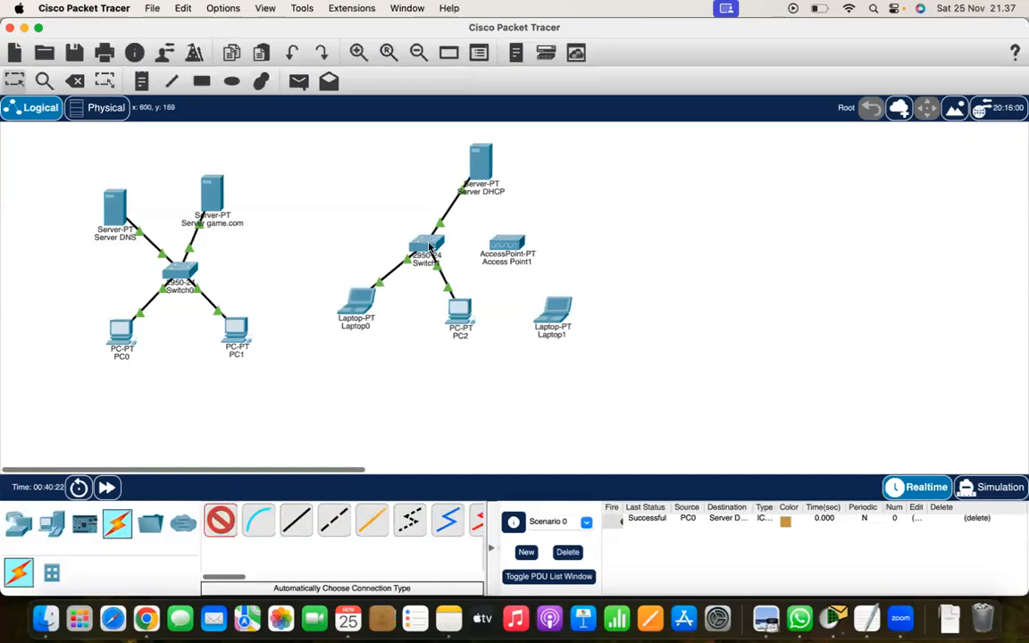
pyautogui.click(515, 245)
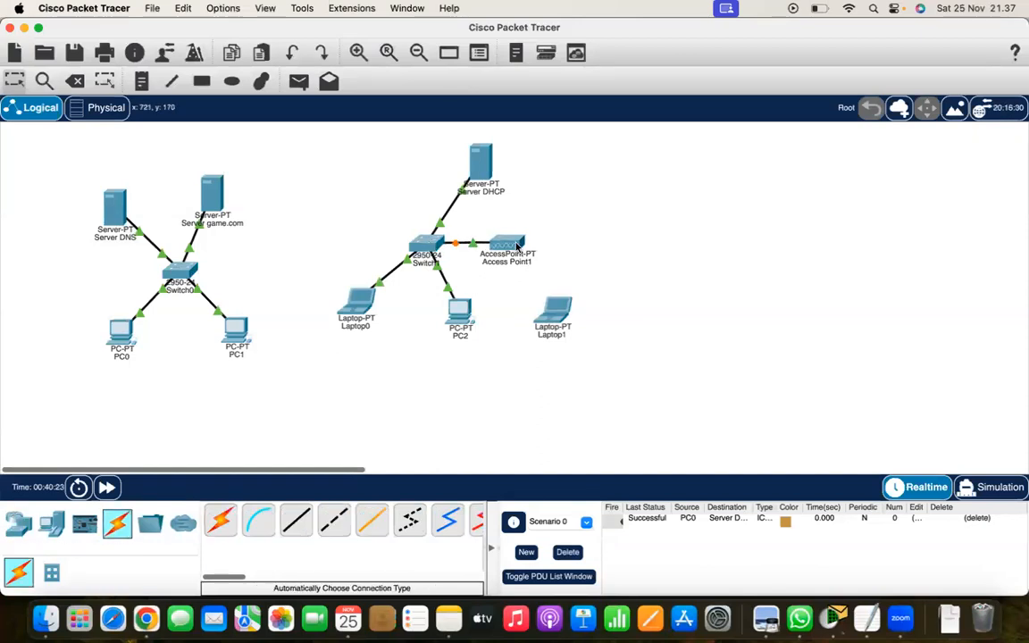
# Request a DHCP address again for Laptop1's Wireless0 interface by toggling its IP configuration to static and back to DHCP
pyautogui.click(546, 313)
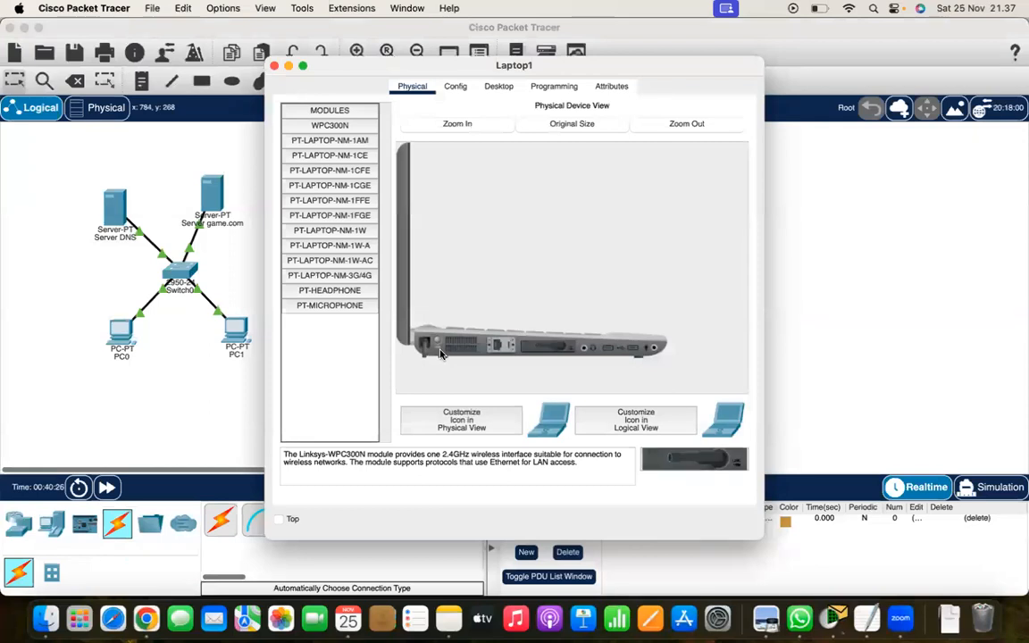
pyautogui.click(275, 66)
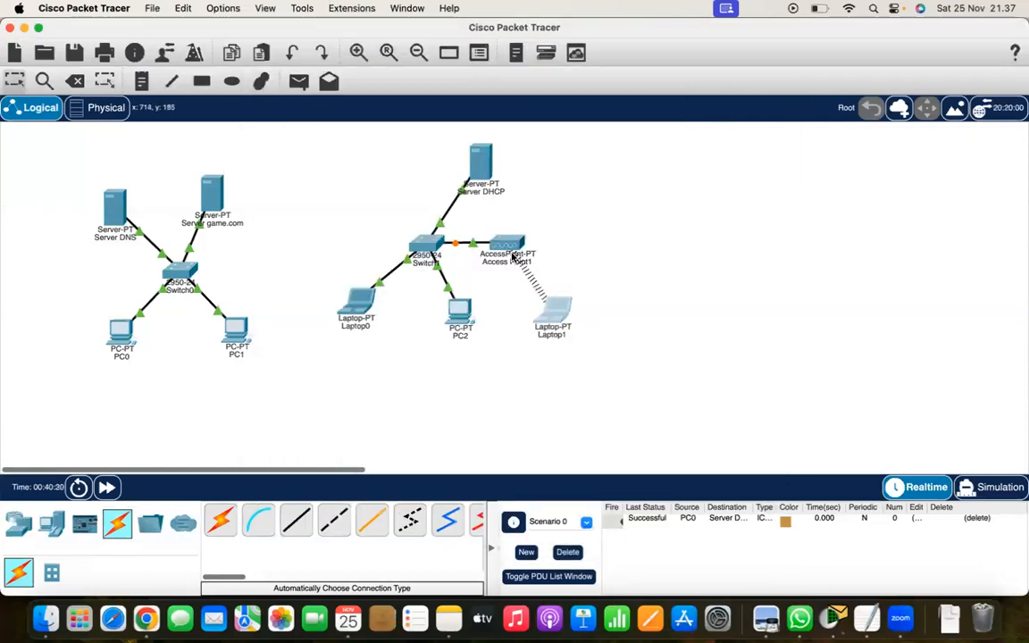
pyautogui.click(560, 326)
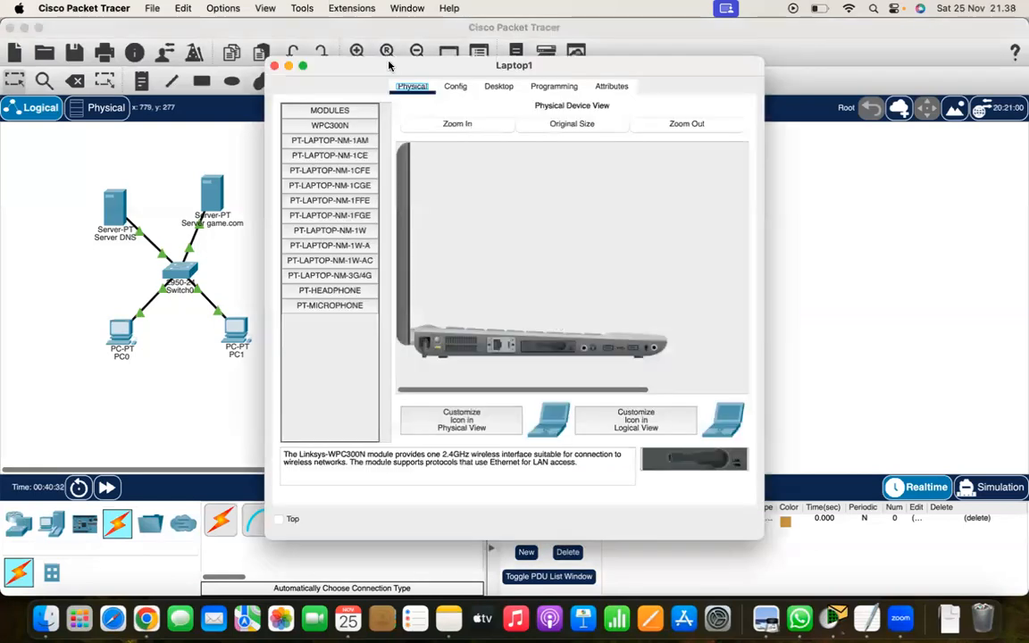
pyautogui.click(498, 86)
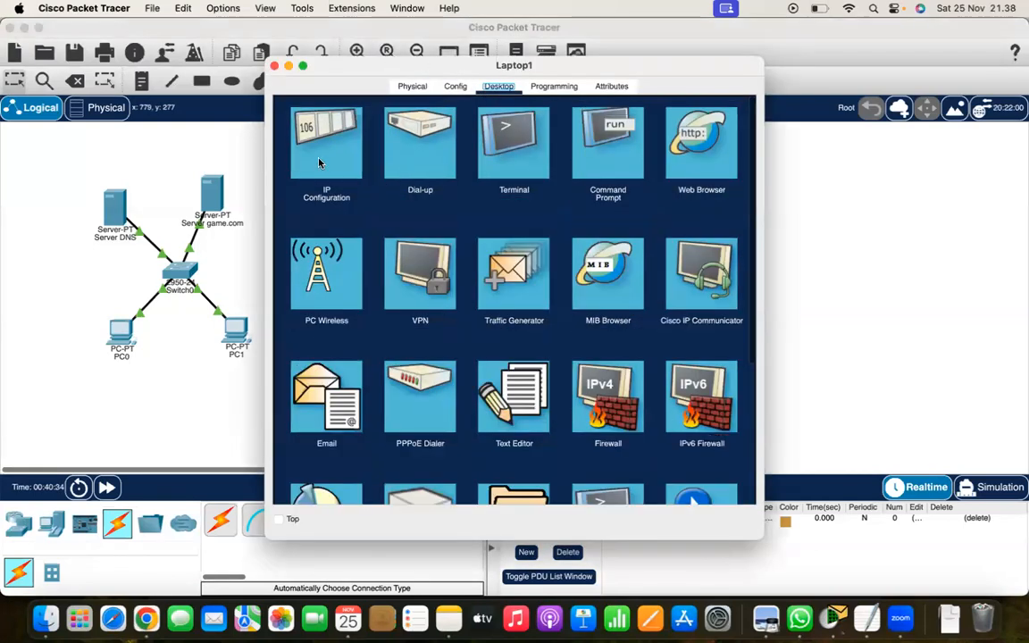
pyautogui.click(293, 145)
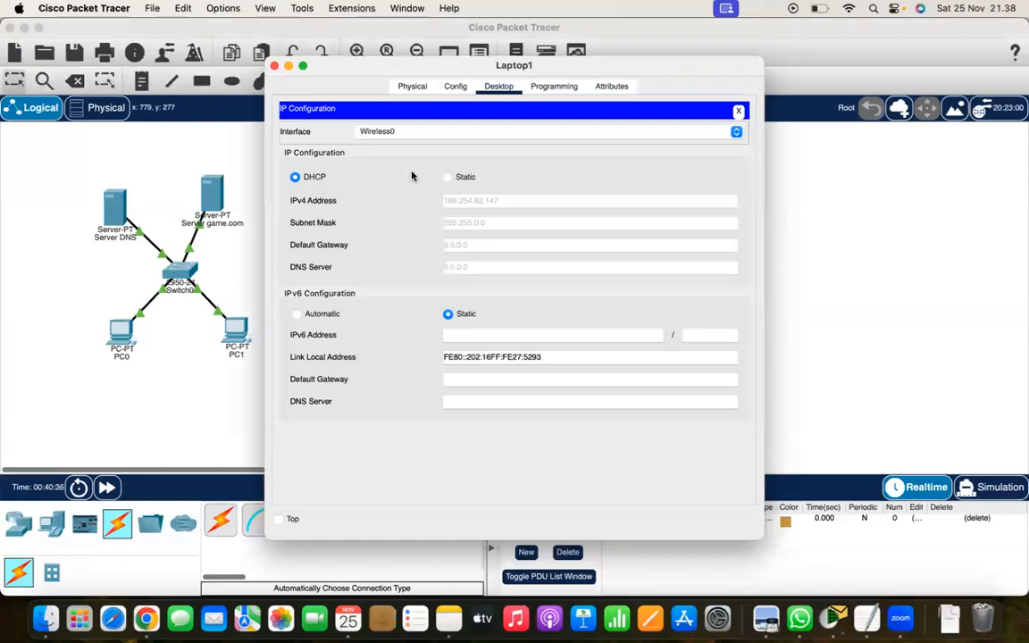
pyautogui.click(447, 176)
pyautogui.click(296, 177)
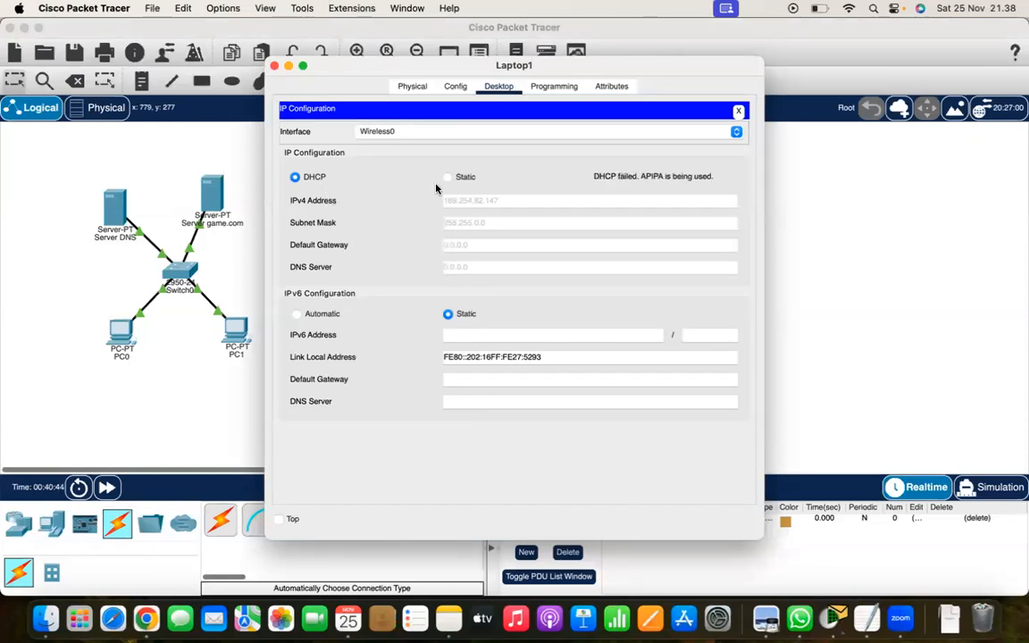
pyautogui.click(274, 65)
# Examine Access Point1's global settings and the configuration of Port 0 and Port 1
pyautogui.click(505, 243)
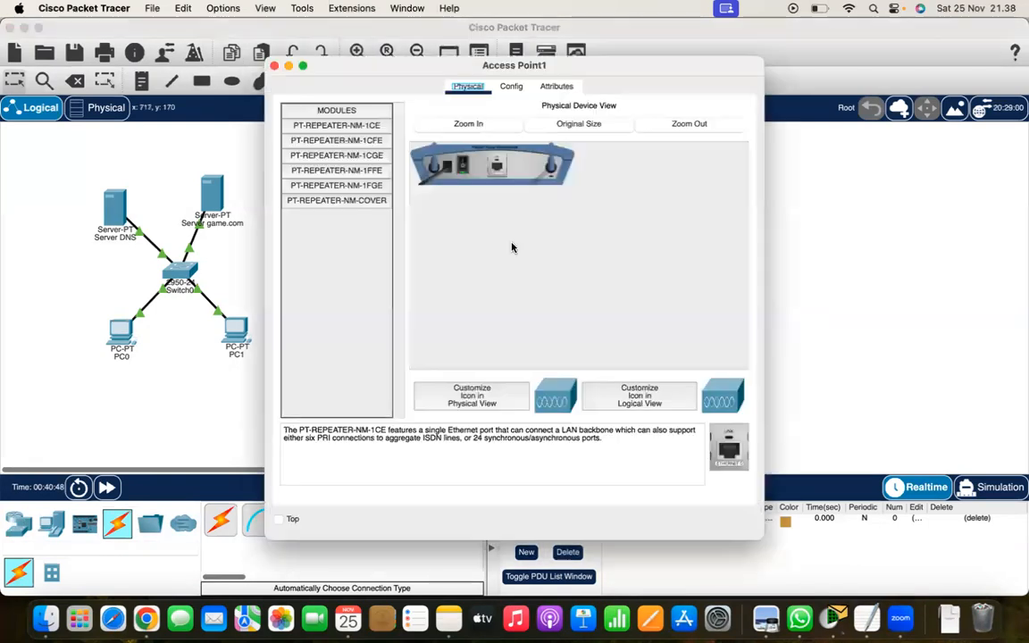
pyautogui.click(511, 87)
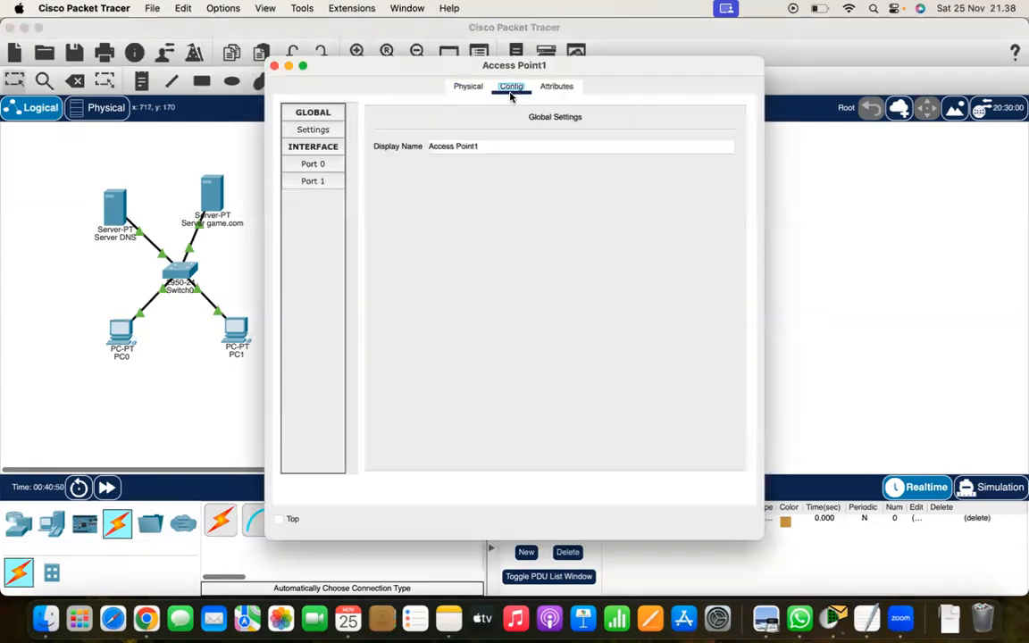
pyautogui.click(318, 165)
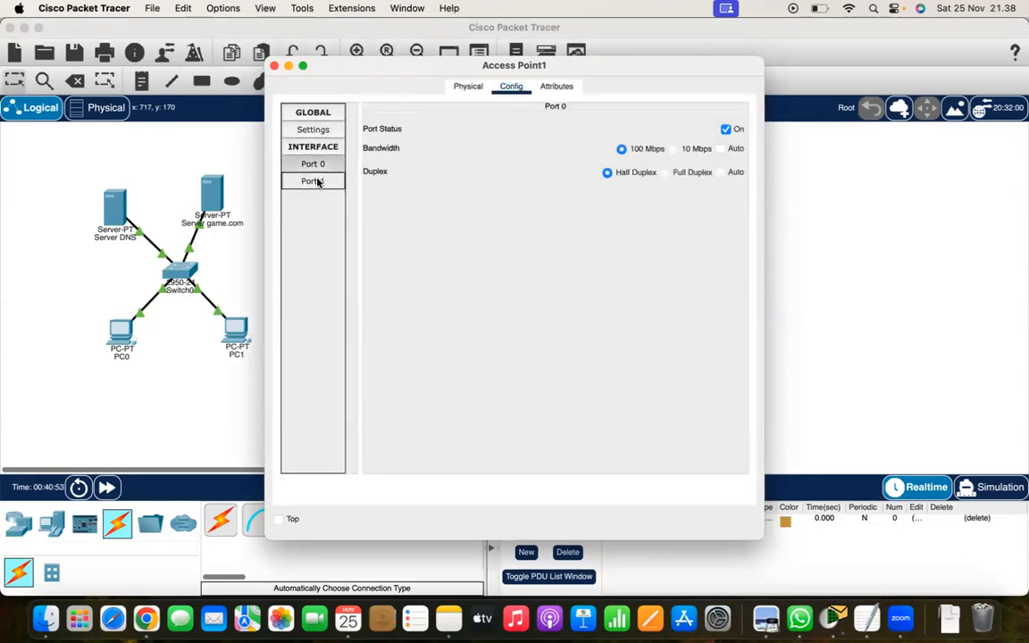
pyautogui.click(314, 179)
pyautogui.click(315, 164)
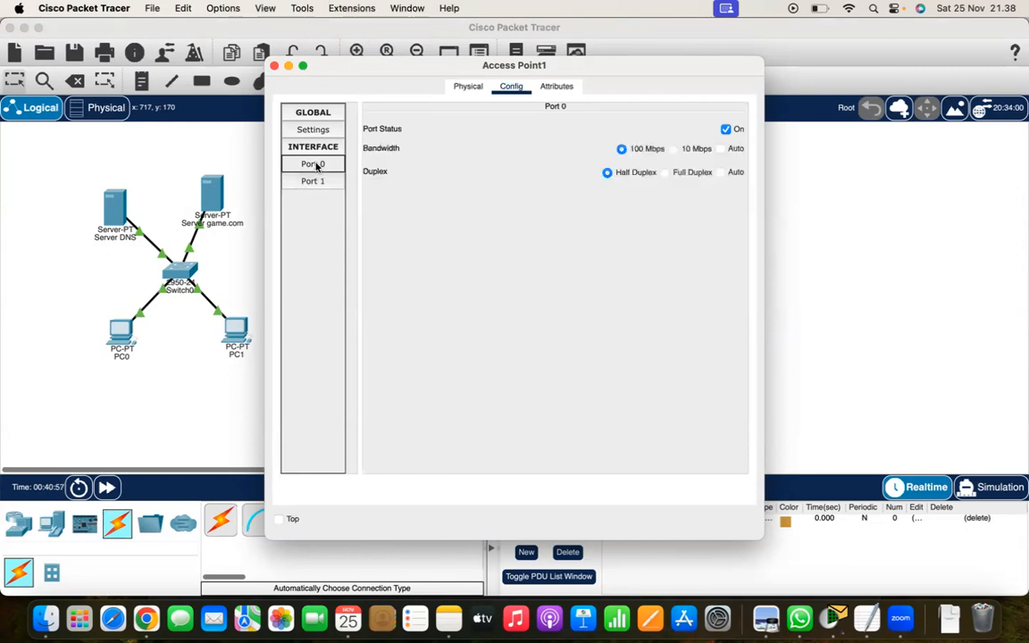
pyautogui.click(319, 179)
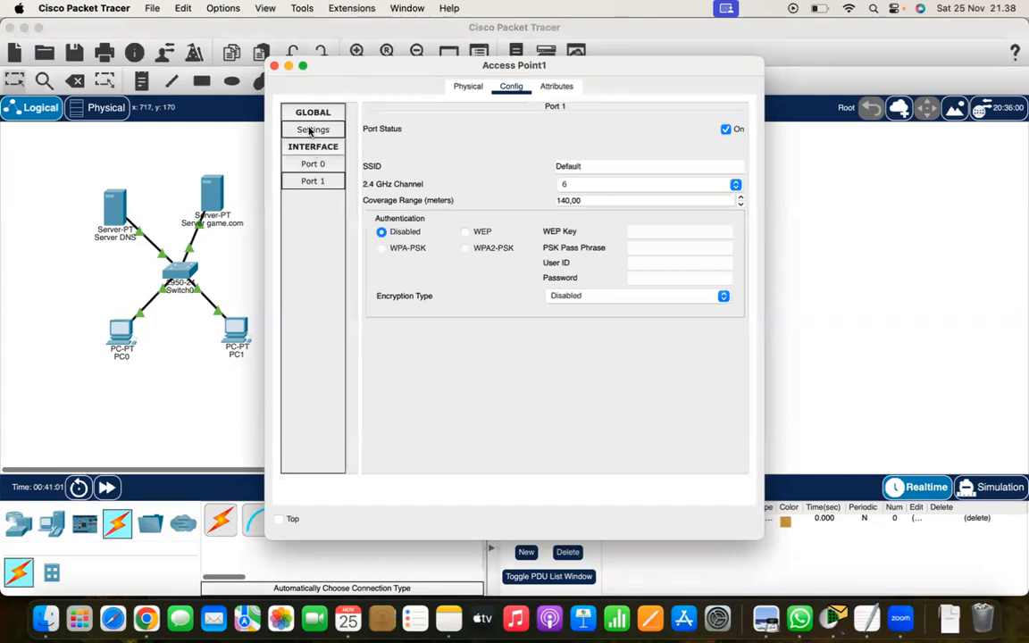
pyautogui.click(310, 131)
pyautogui.click(318, 113)
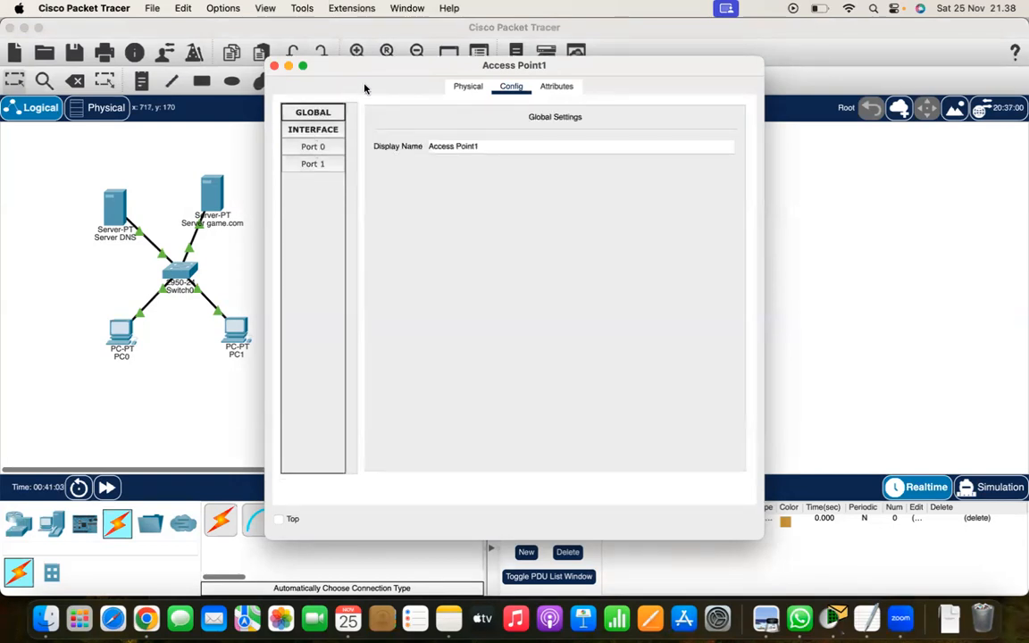
pyautogui.click(274, 67)
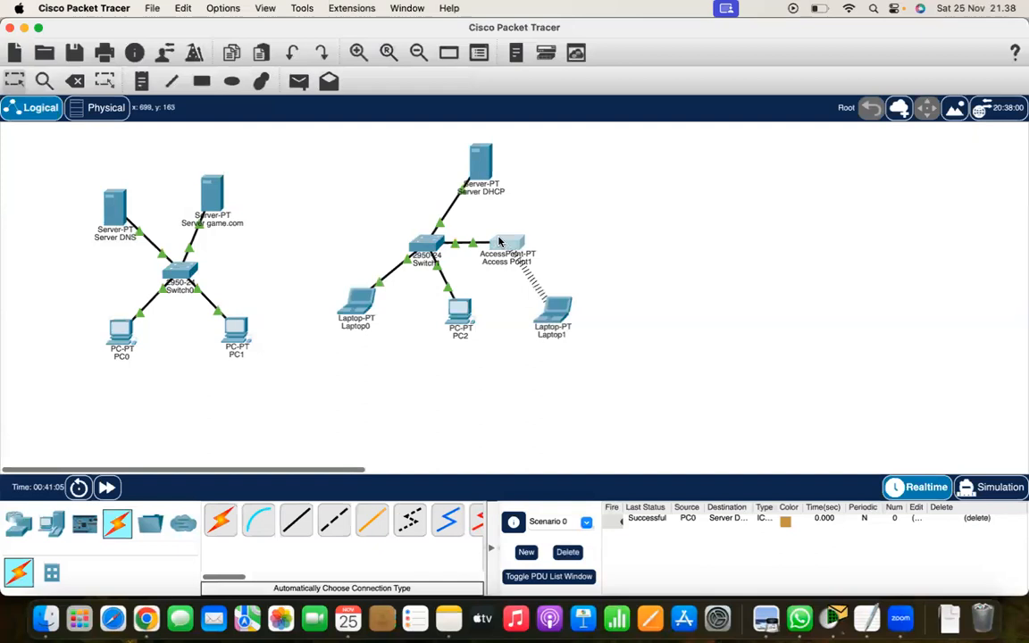
# Delete Access Point1 and Laptop1 from the workspace
pyautogui.moveTo(480, 225); pyautogui.dragTo(595, 350)
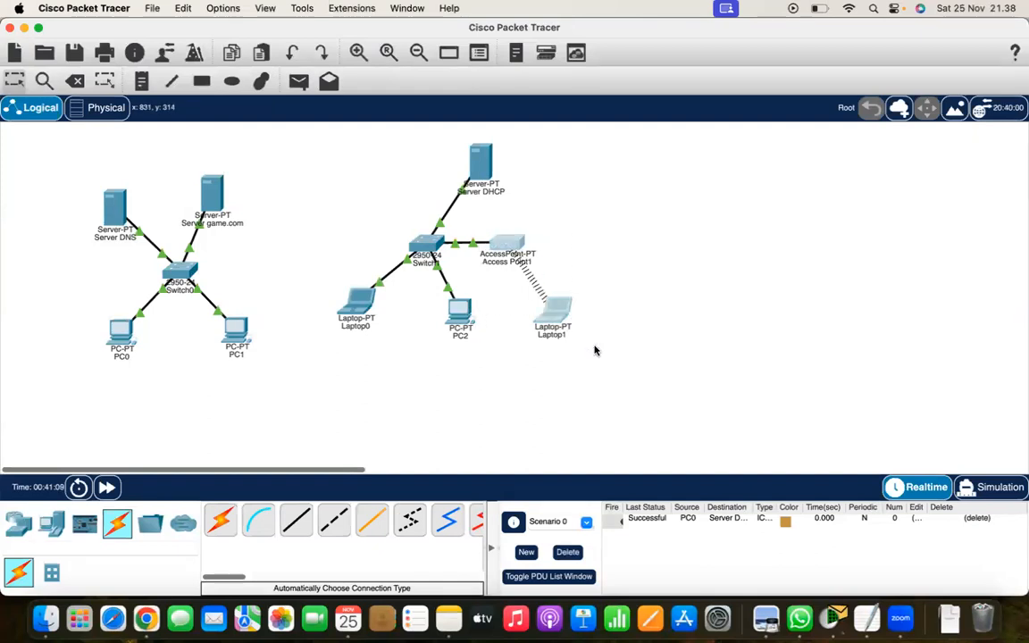
pyautogui.click(74, 81)
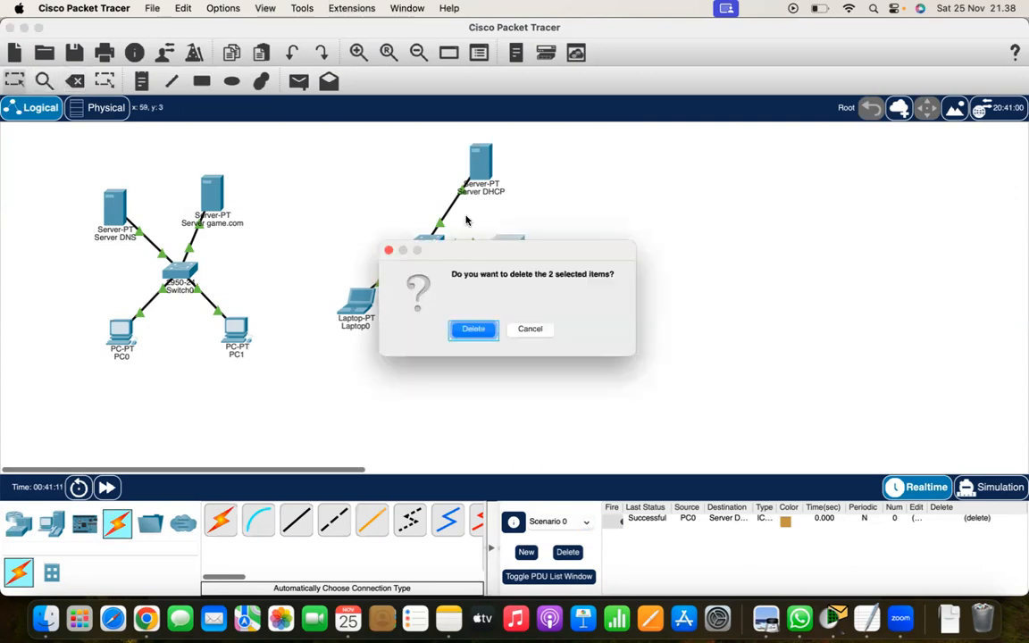
pyautogui.click(475, 328)
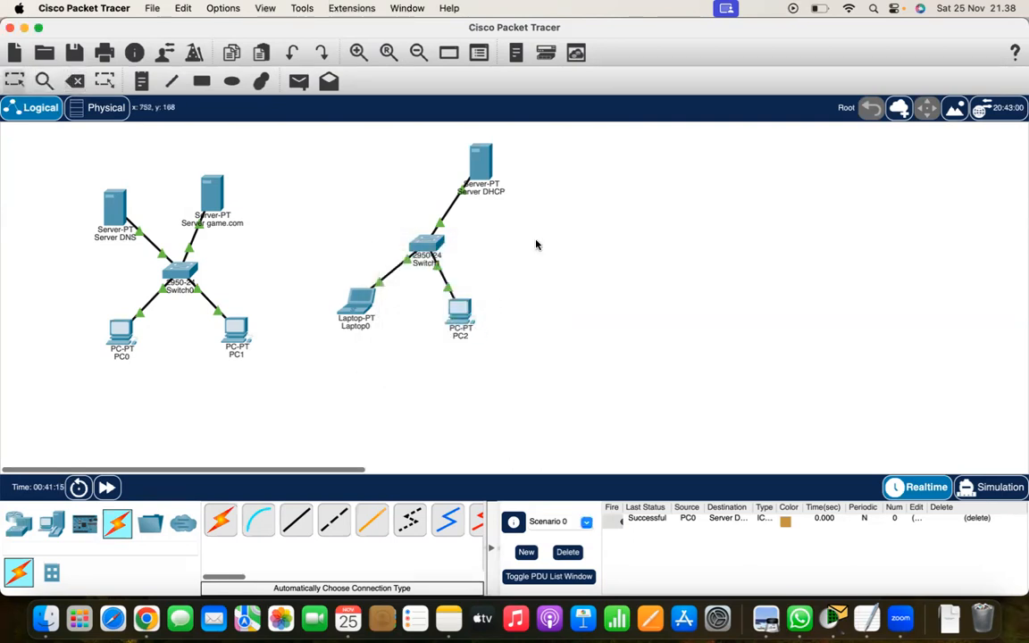
# Move Server DHCP closer to Switch1, and shift the whole Switch1 network farther from the Switch0 network
pyautogui.moveTo(484, 161)
pyautogui.mouseDown()
pyautogui.moveTo(477, 184)
pyautogui.moveTo(496, 168)
pyautogui.mouseUp()
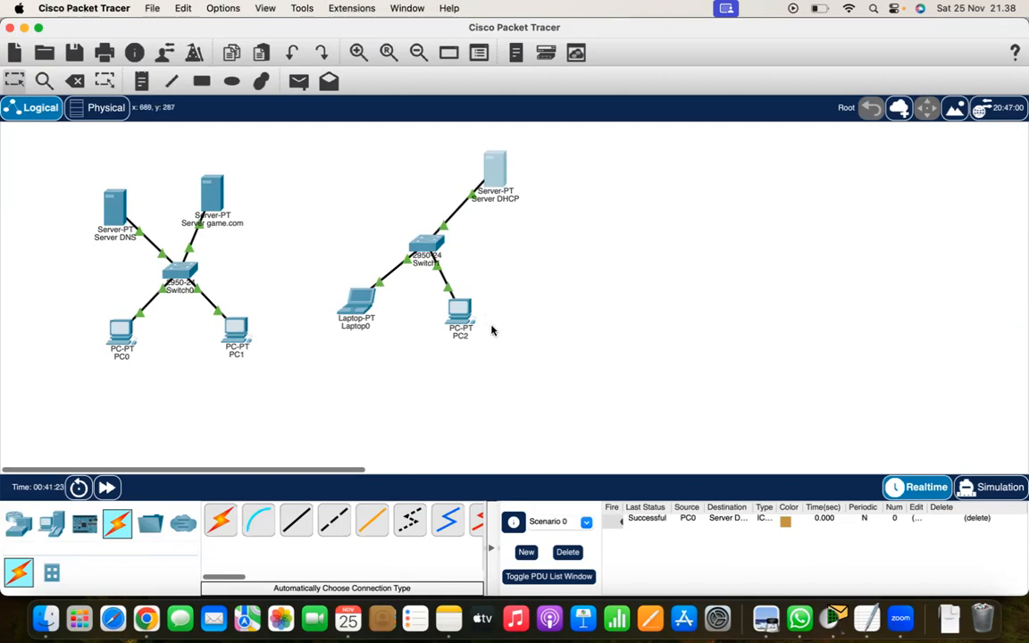
pyautogui.moveTo(497, 174); pyautogui.dragTo(494, 189)
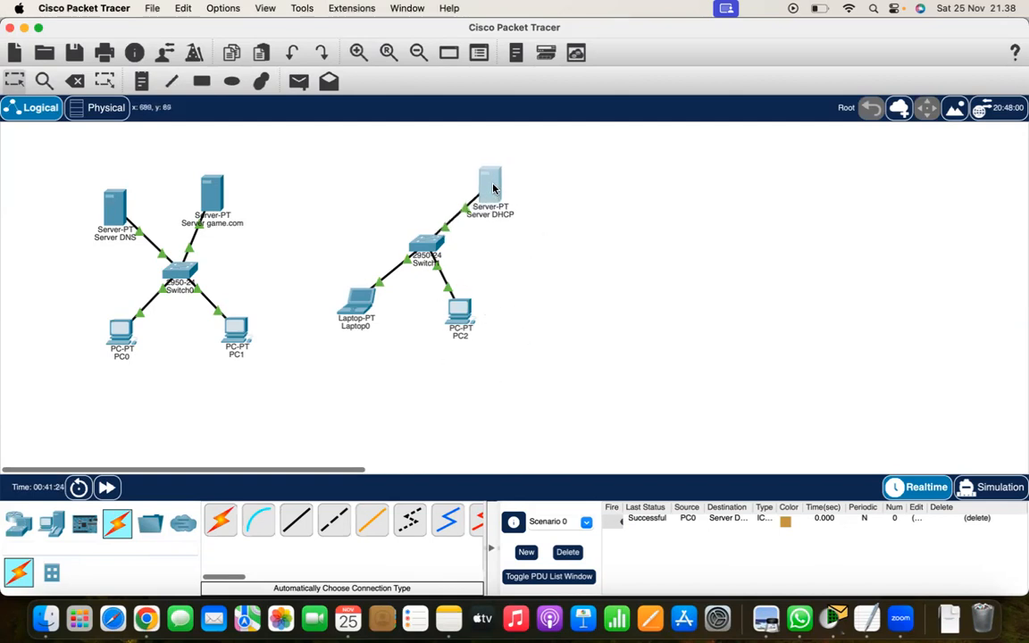
pyautogui.moveTo(493, 189)
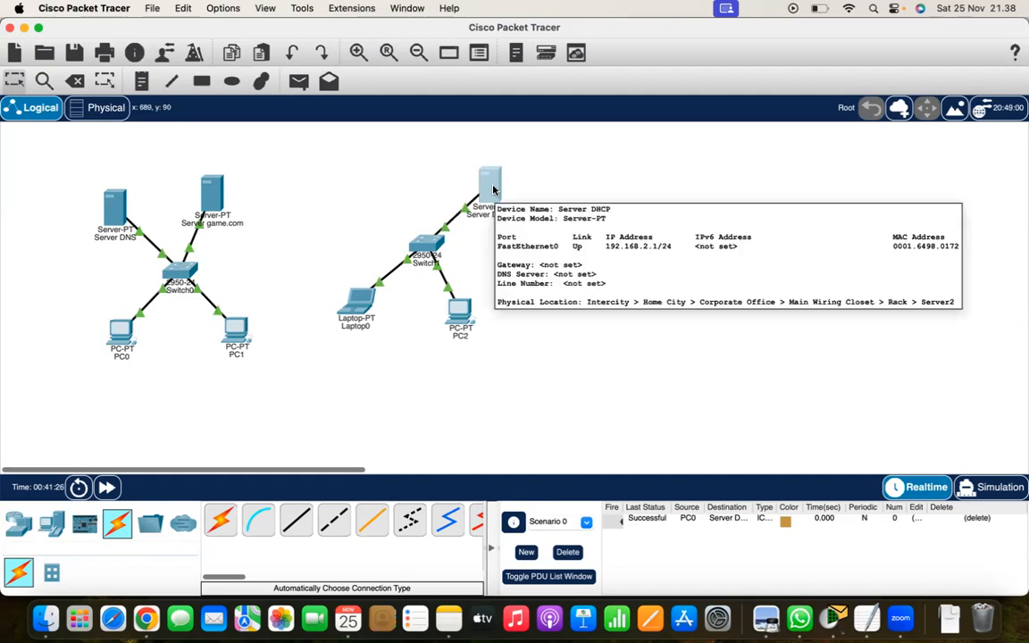
pyautogui.moveTo(318, 148); pyautogui.dragTo(552, 398)
pyautogui.moveTo(434, 246); pyautogui.dragTo(469, 256)
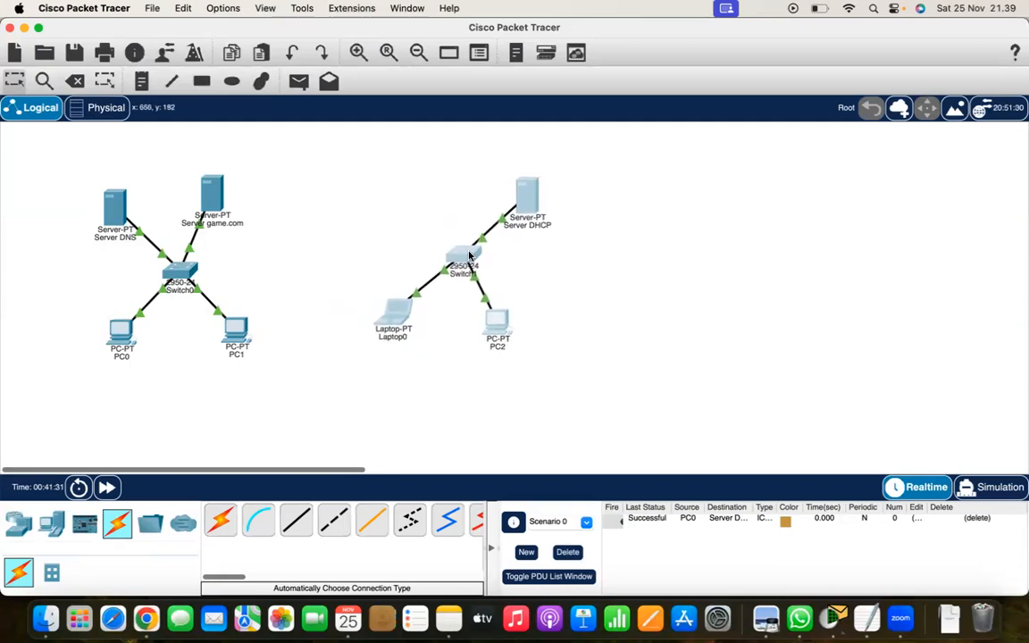
pyautogui.click(527, 271)
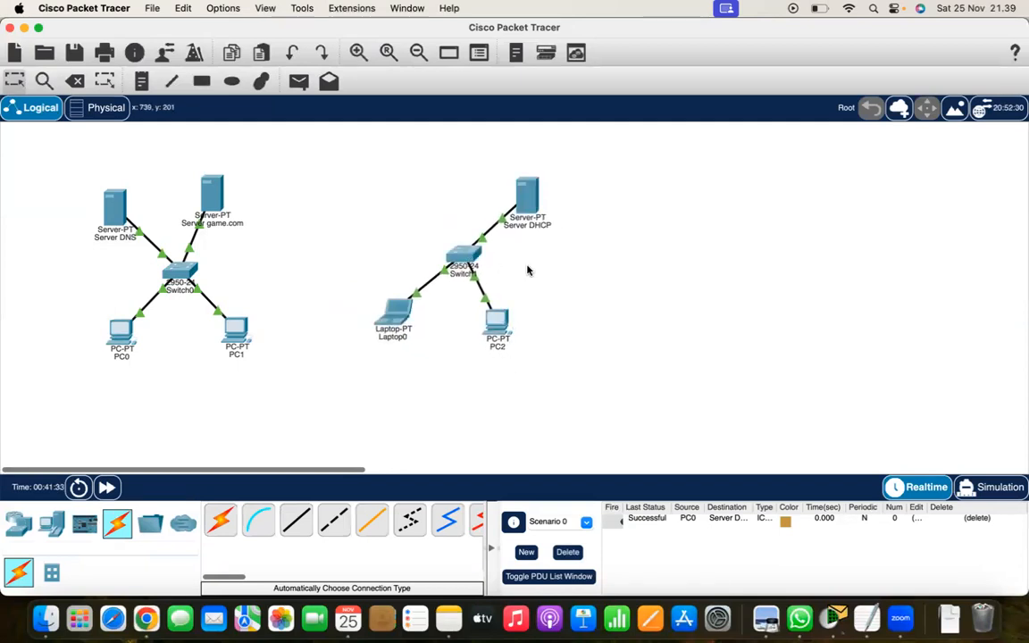
# Add a 2621XM router between the Switch0 and Switch1 networks
pyautogui.click(18, 522)
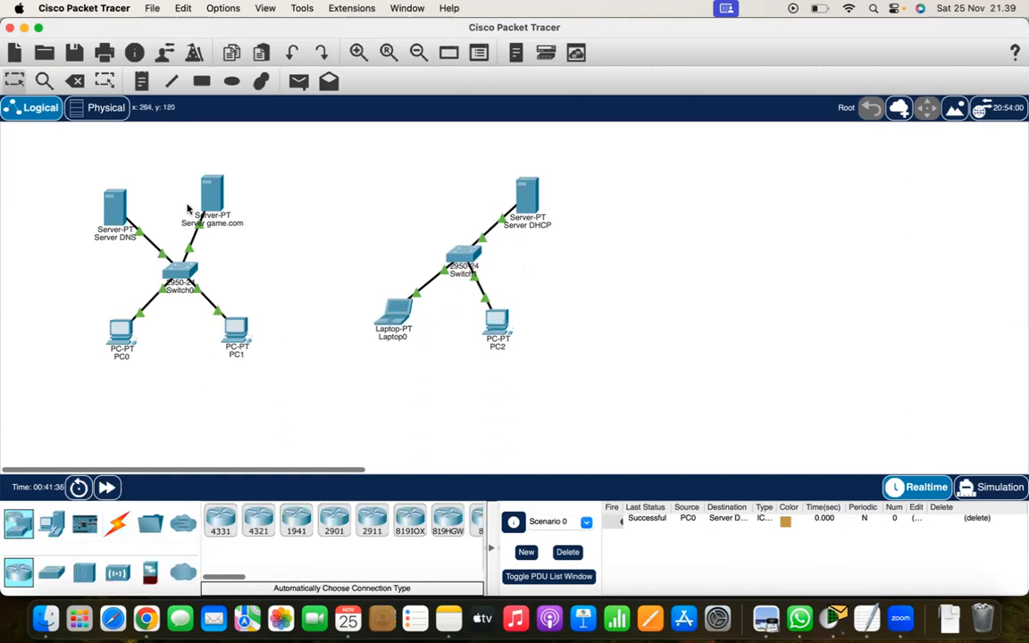
pyautogui.hscroll(5, 324, 525)
pyautogui.hscroll(-4, 324, 526)
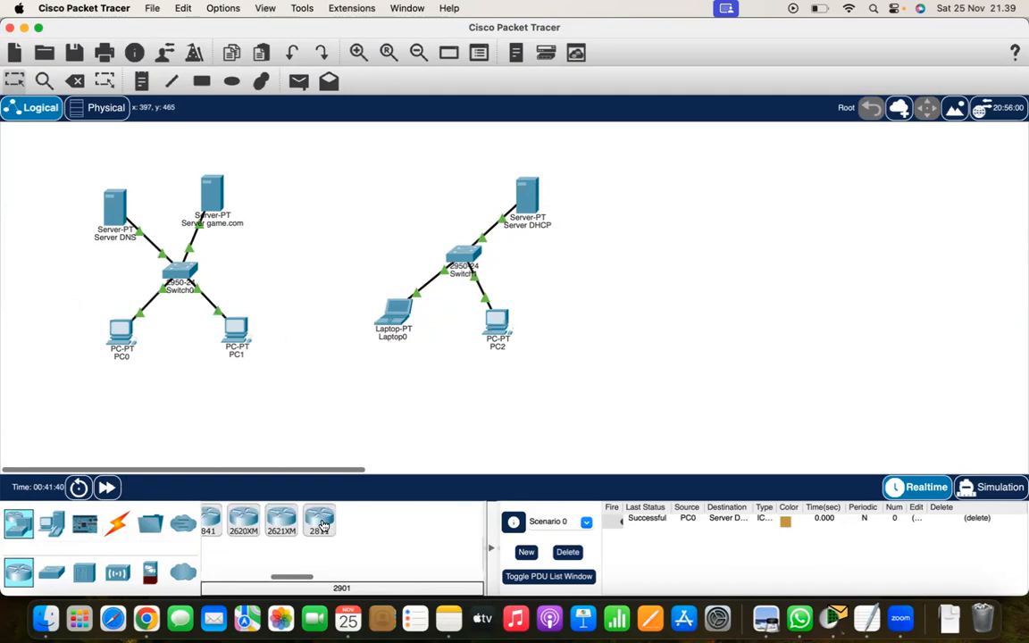
pyautogui.hscroll(-1, 324, 525)
pyautogui.click(332, 522)
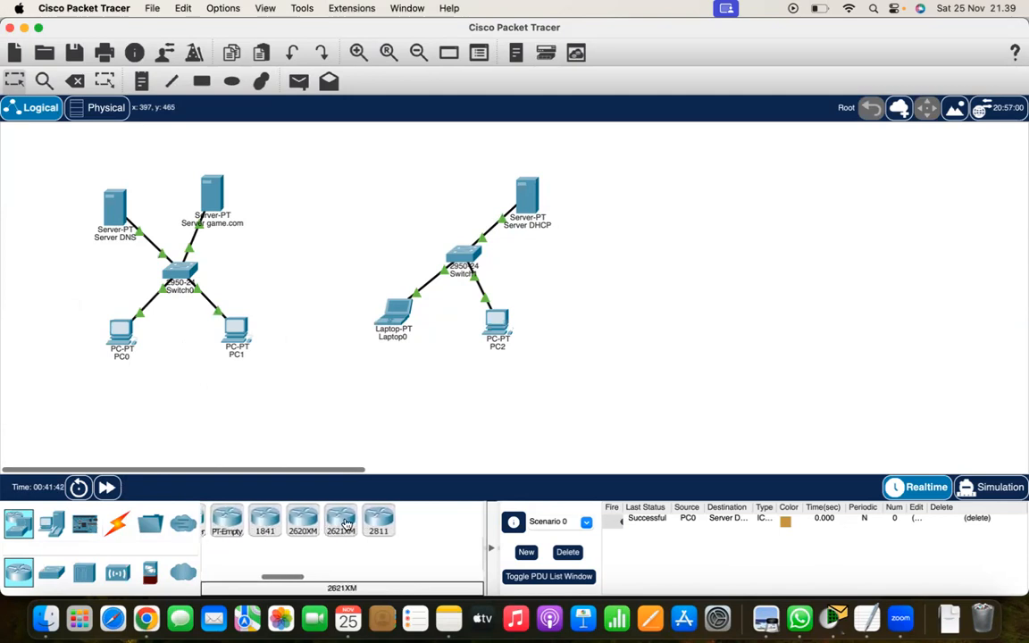
pyautogui.click(334, 207)
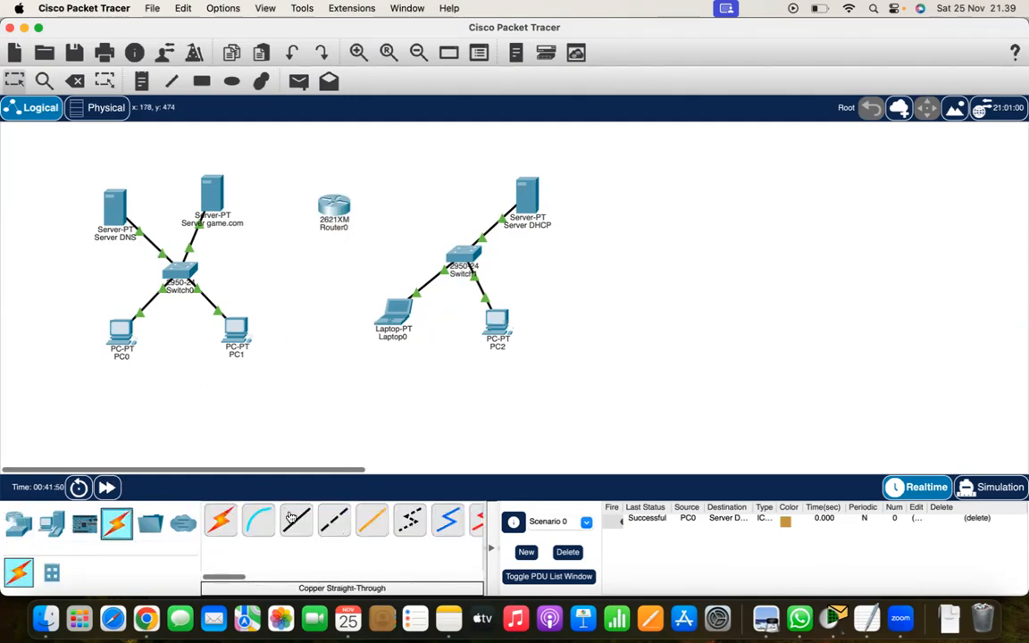
# Connect Router0 to both Switch0 and Switch1 with automatically chosen connections
pyautogui.click(221, 518)
pyautogui.click(301, 184)
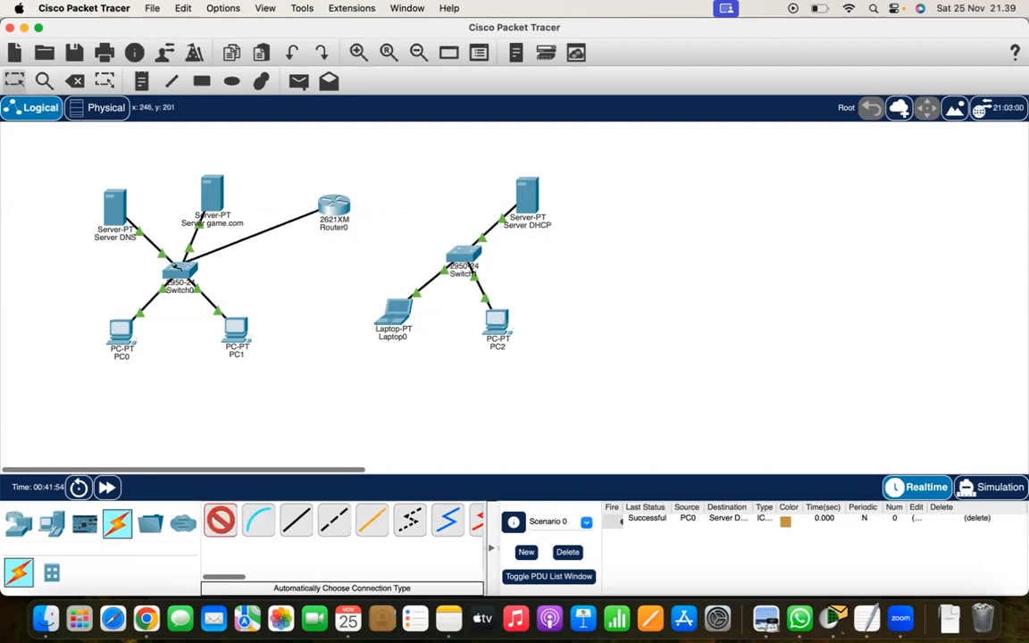
pyautogui.click(163, 244)
pyautogui.click(221, 518)
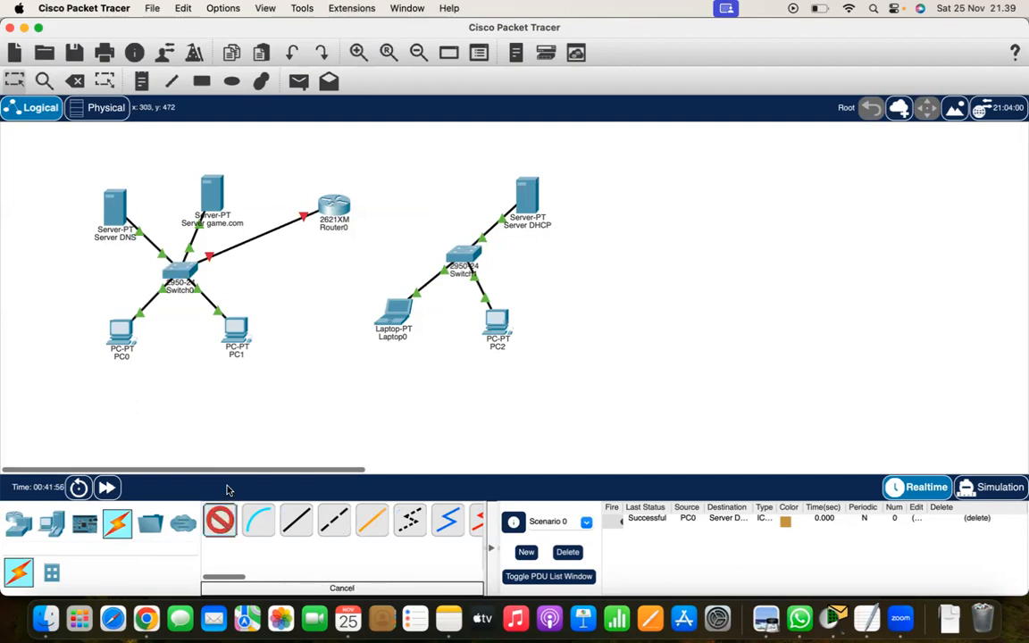
pyautogui.click(333, 207)
pyautogui.click(457, 256)
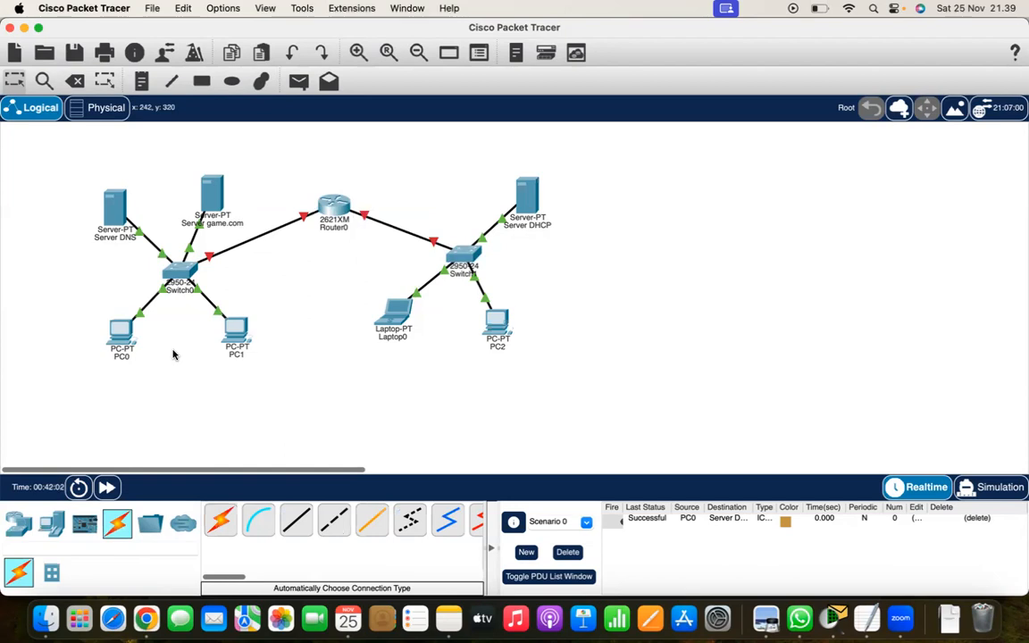
# Switch on the FastEthernet0/0 port in Router0's configuration
pyautogui.click(331, 211)
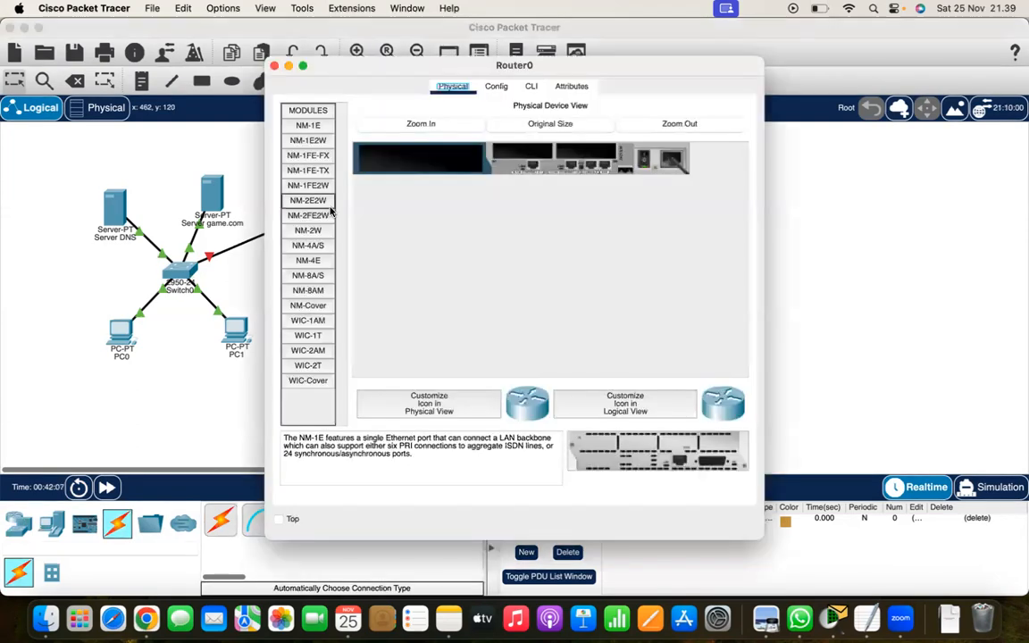
pyautogui.click(496, 87)
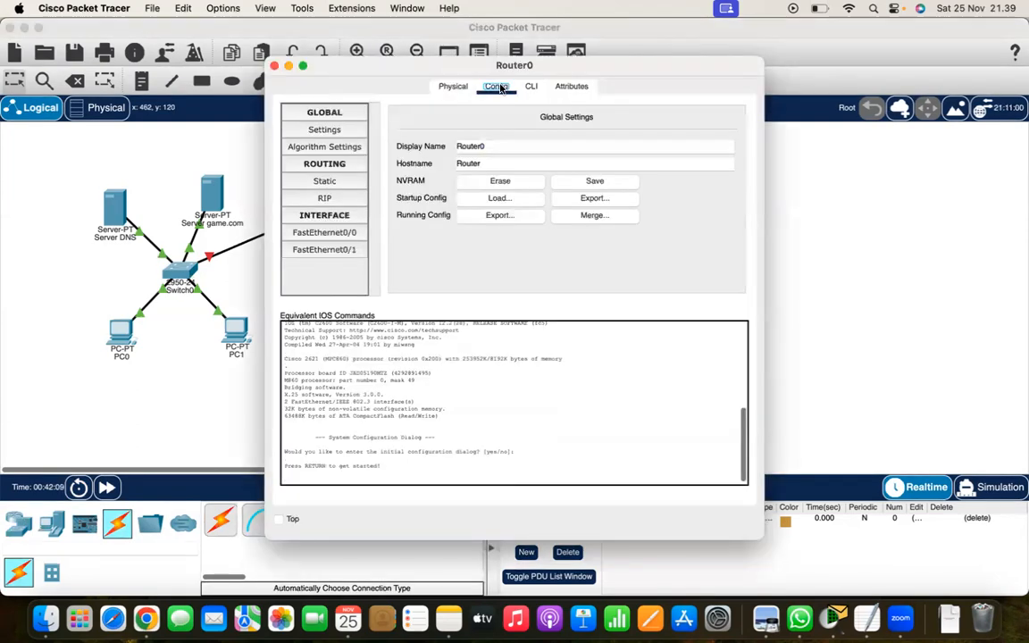
pyautogui.click(339, 236)
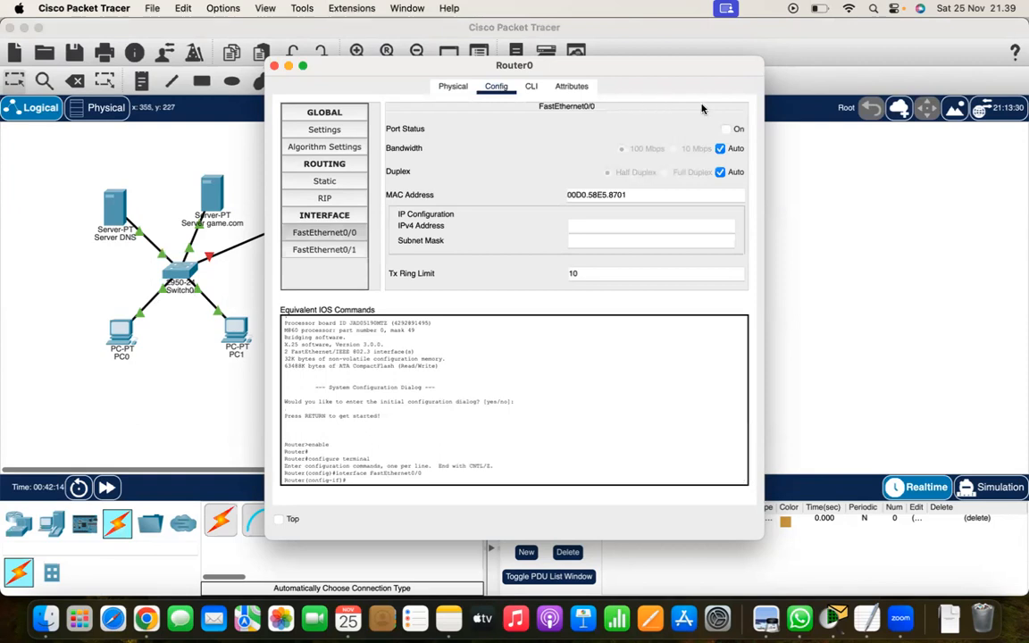
pyautogui.click(727, 130)
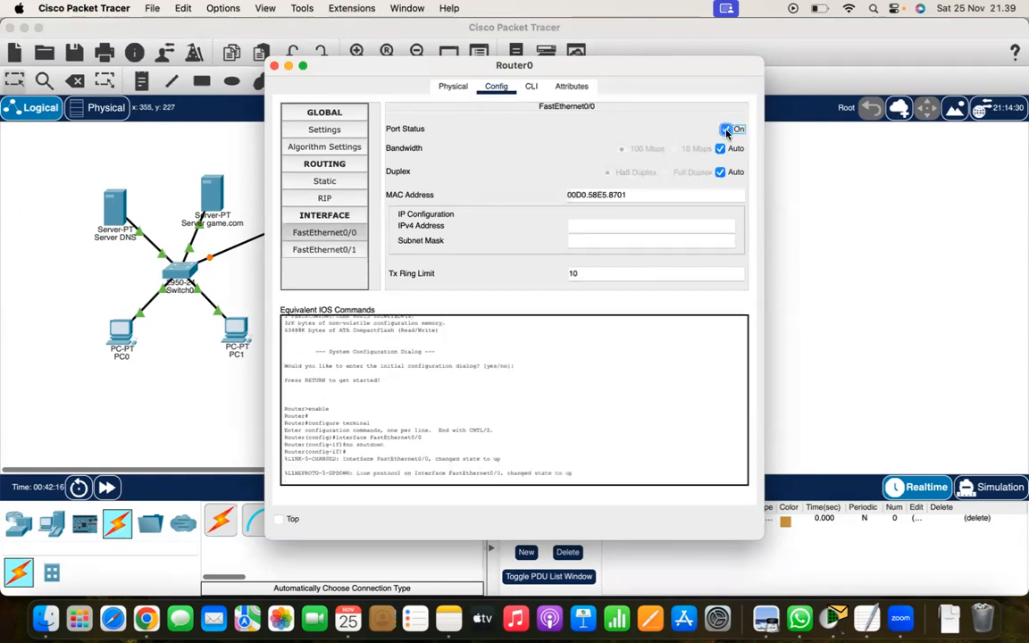
# Give Router0's FastEthernet0/0 the address 192.168.1.1 with subnet mask 255.255.255.0, and correct the address to 192.168.1.254
pyautogui.click(592, 220)
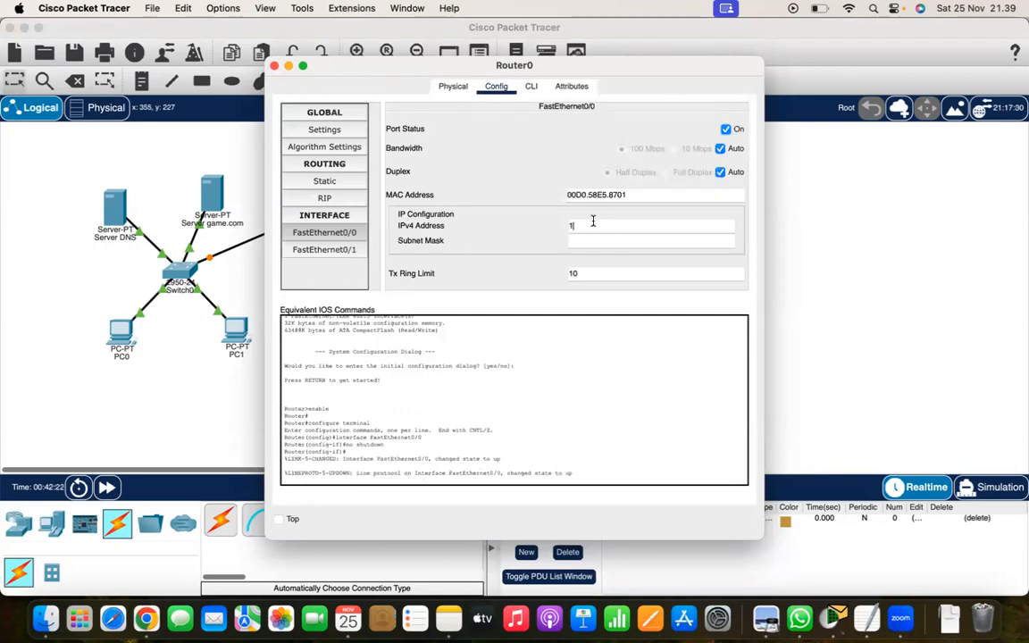
pyautogui.write('192.168.1.1')
pyautogui.click(625, 239)
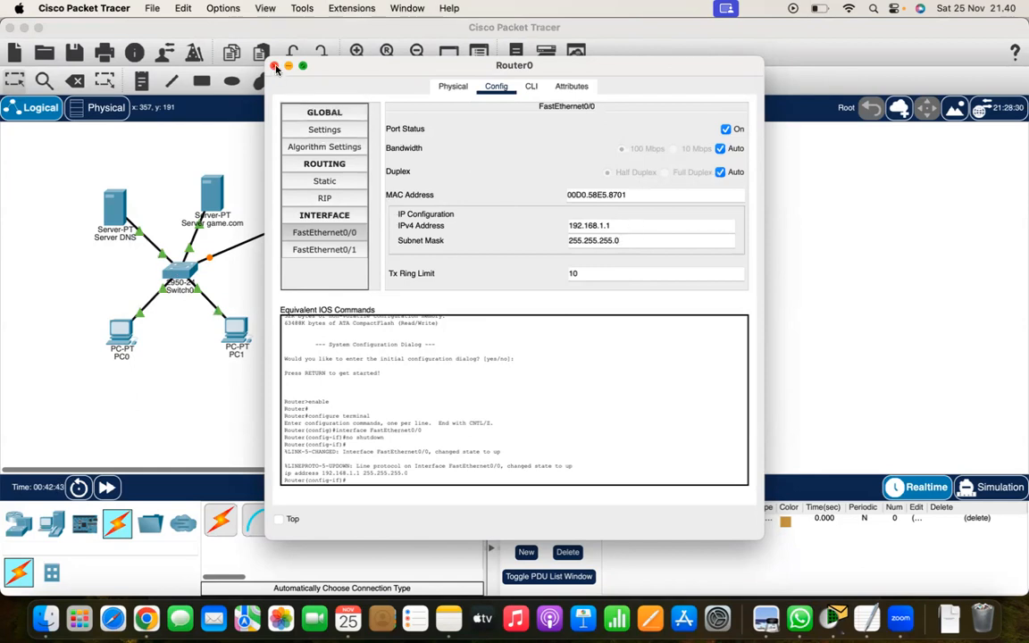
pyautogui.click(649, 227)
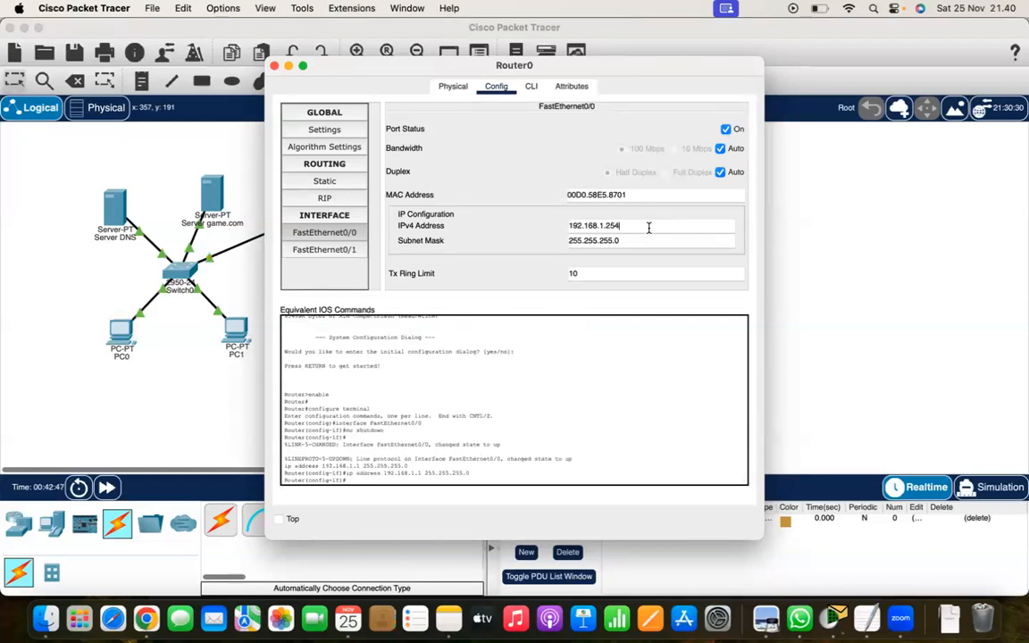
pyautogui.click(275, 67)
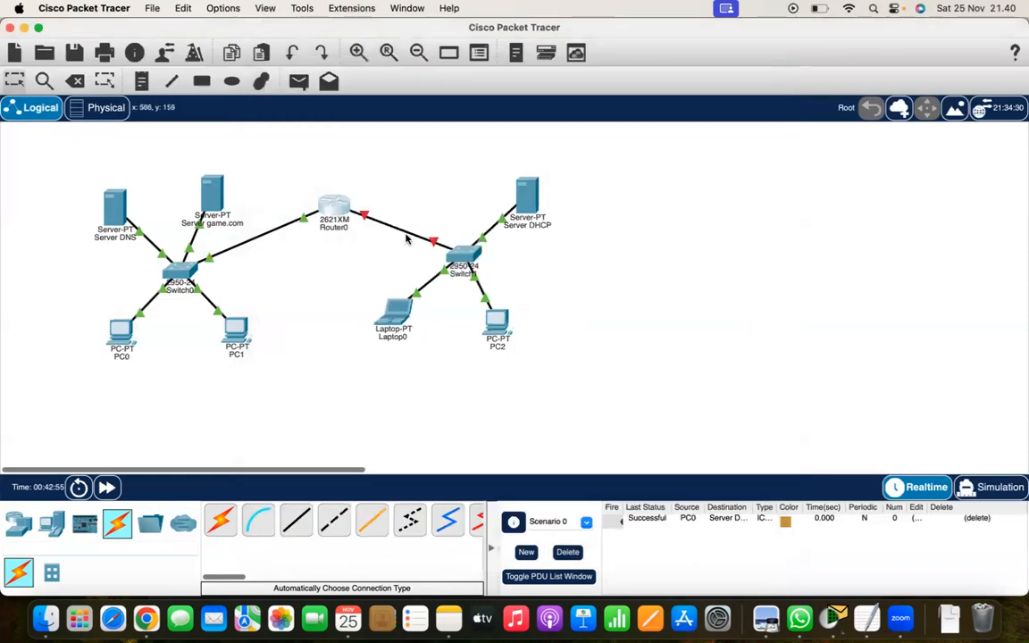
# Switch on Router0's FastEthernet0/1 port and assign it IPv4 address 192.168.2.254 with subnet mask 255.255.255.0
pyautogui.click(335, 205)
pyautogui.click(337, 252)
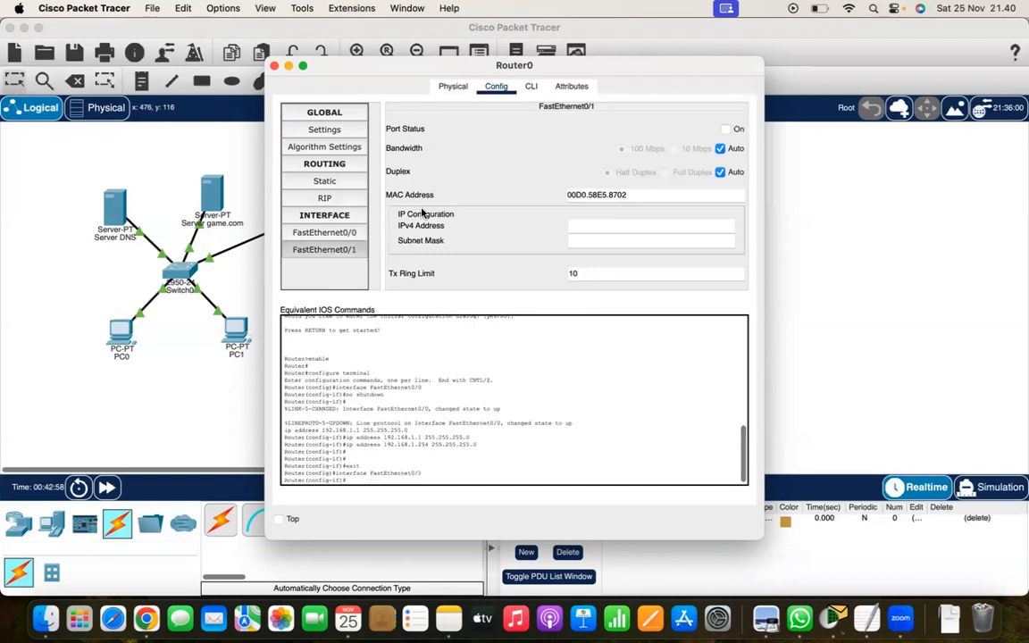
pyautogui.moveTo(405, 70); pyautogui.dragTo(362, 97)
pyautogui.click(715, 154)
pyautogui.click(572, 249)
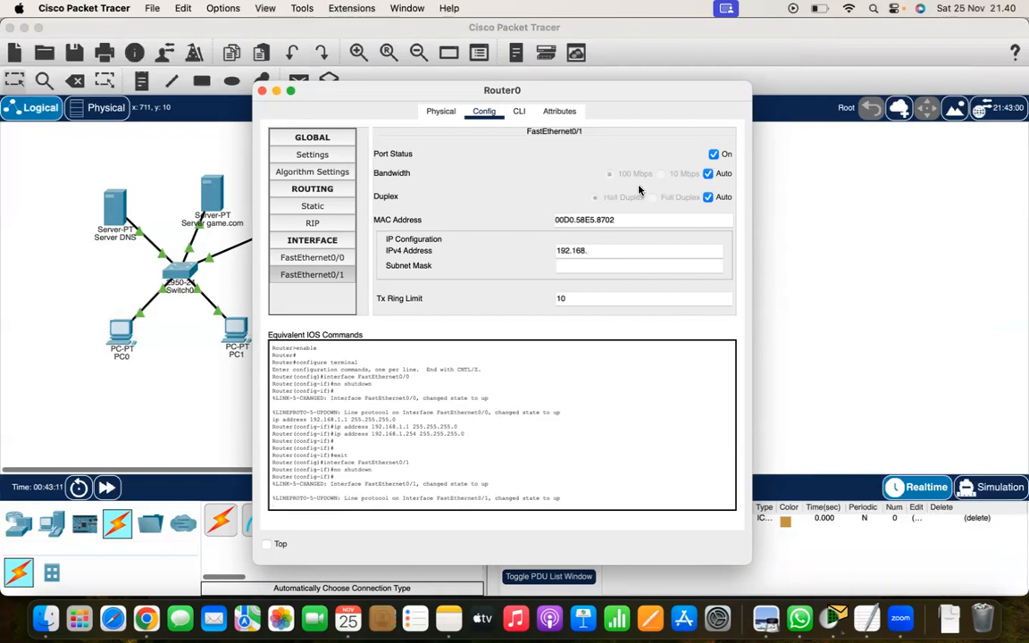
pyautogui.write('2.254')
pyautogui.click(614, 267)
pyautogui.click(262, 90)
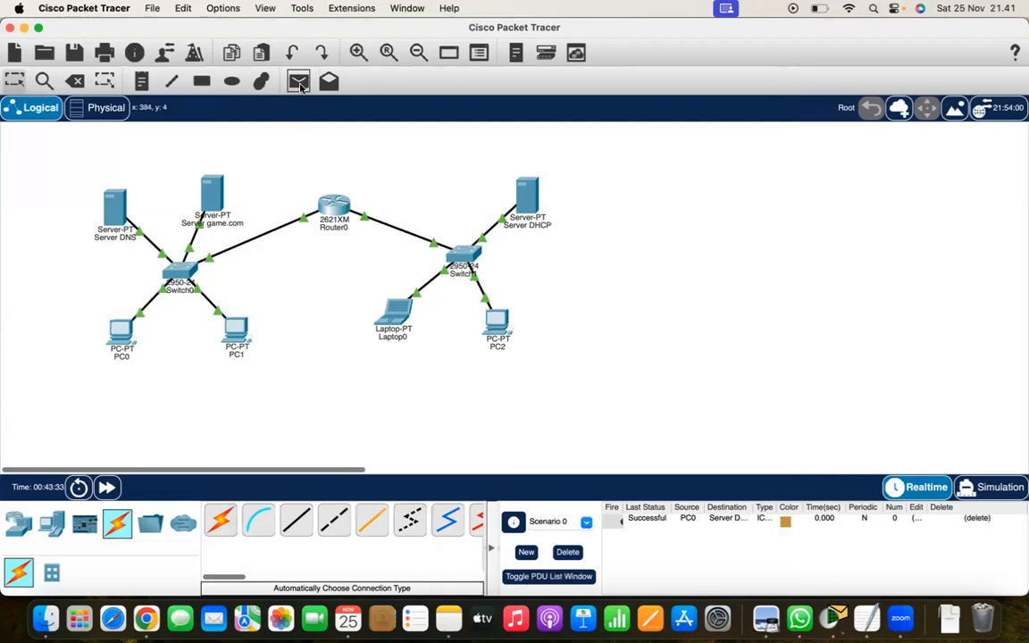
# Test connectivity within the Switch1 network by sending a simple PDU from Laptop0 to Server DHCP
pyautogui.click(300, 84)
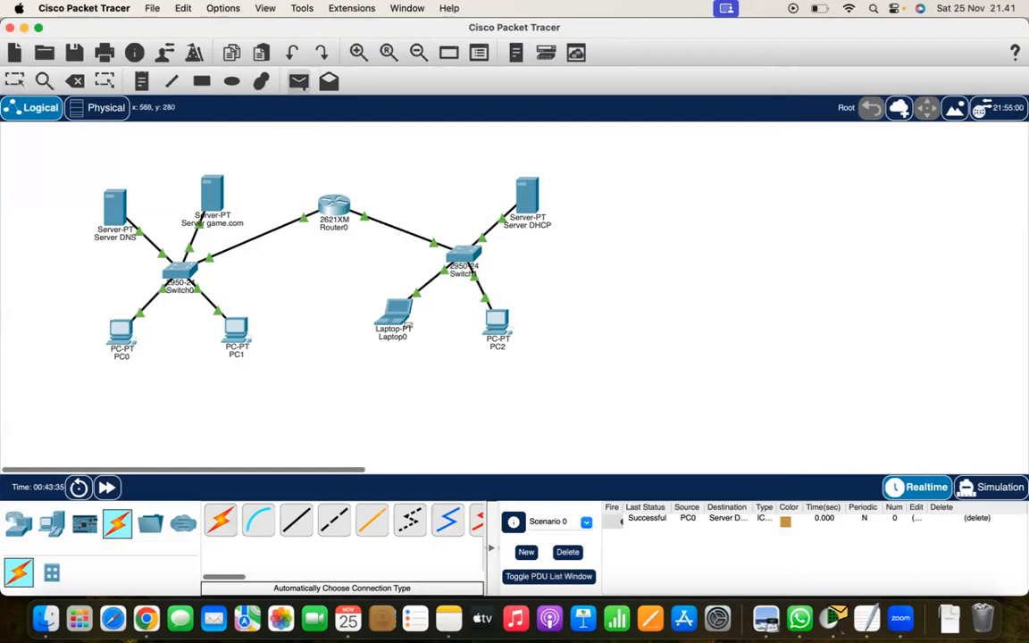
pyautogui.click(396, 318)
pyautogui.click(482, 178)
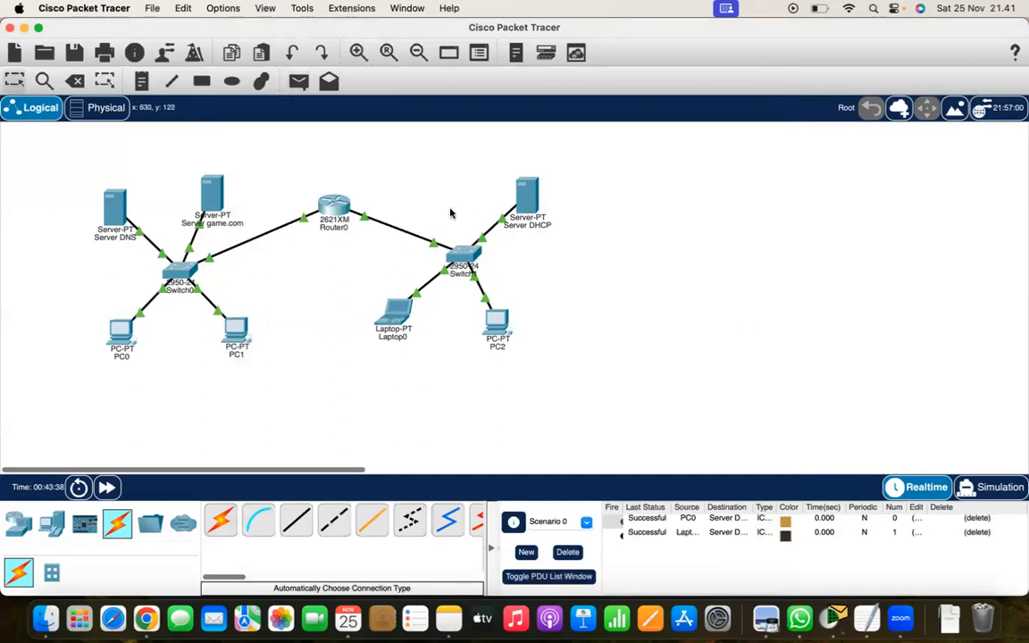
pyautogui.click(329, 81)
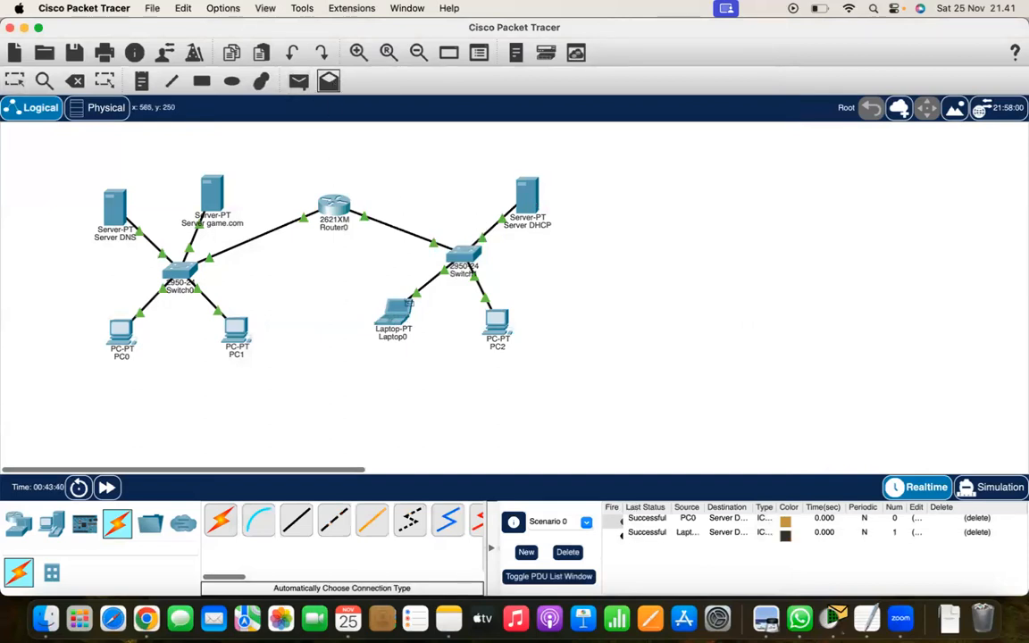
pyautogui.click(406, 315)
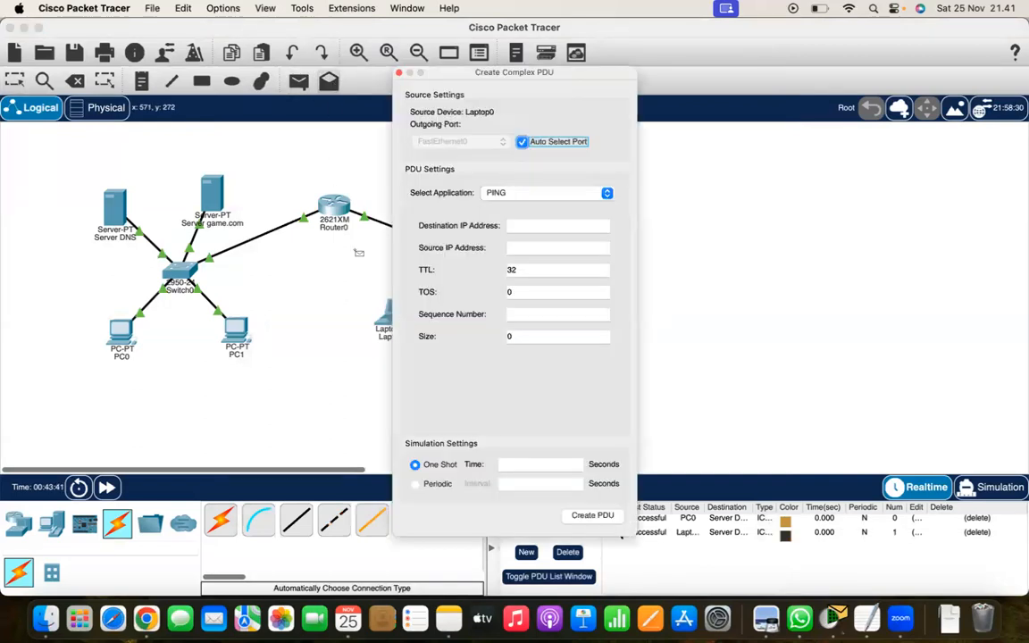
pyautogui.click(399, 72)
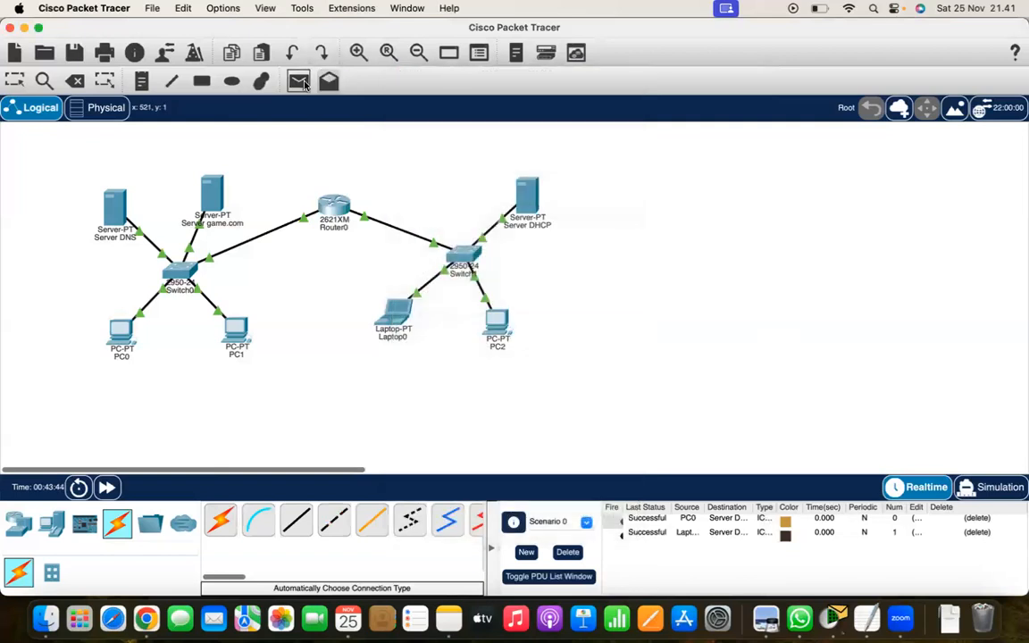
# Test connectivity from Laptop0 by sending simple PDUs to Router0 and to PC1
pyautogui.click(396, 299)
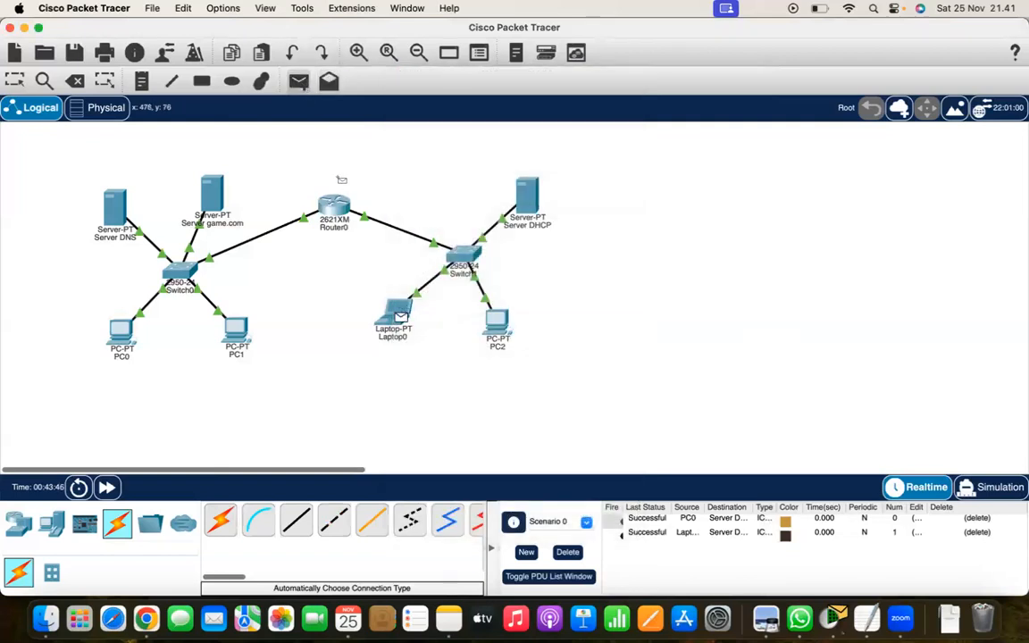
pyautogui.click(336, 209)
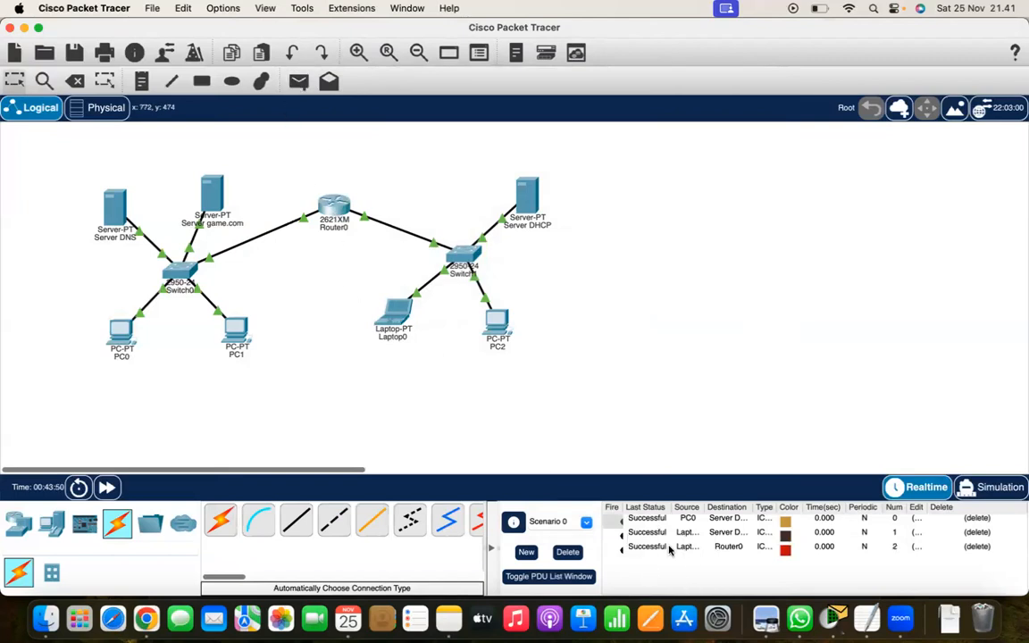
pyautogui.click(298, 82)
pyautogui.click(396, 306)
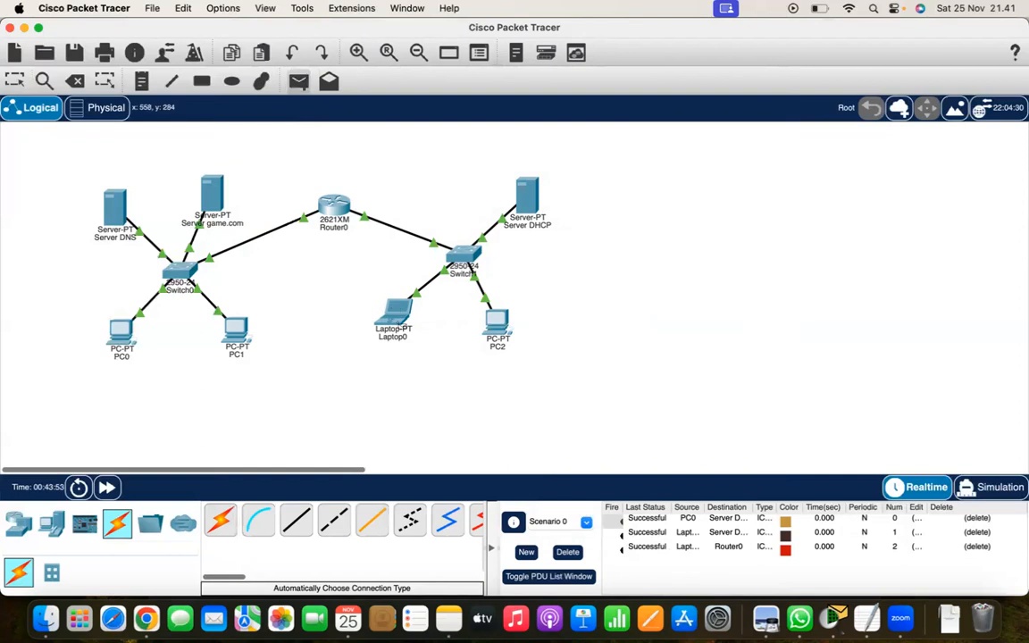
pyautogui.click(234, 329)
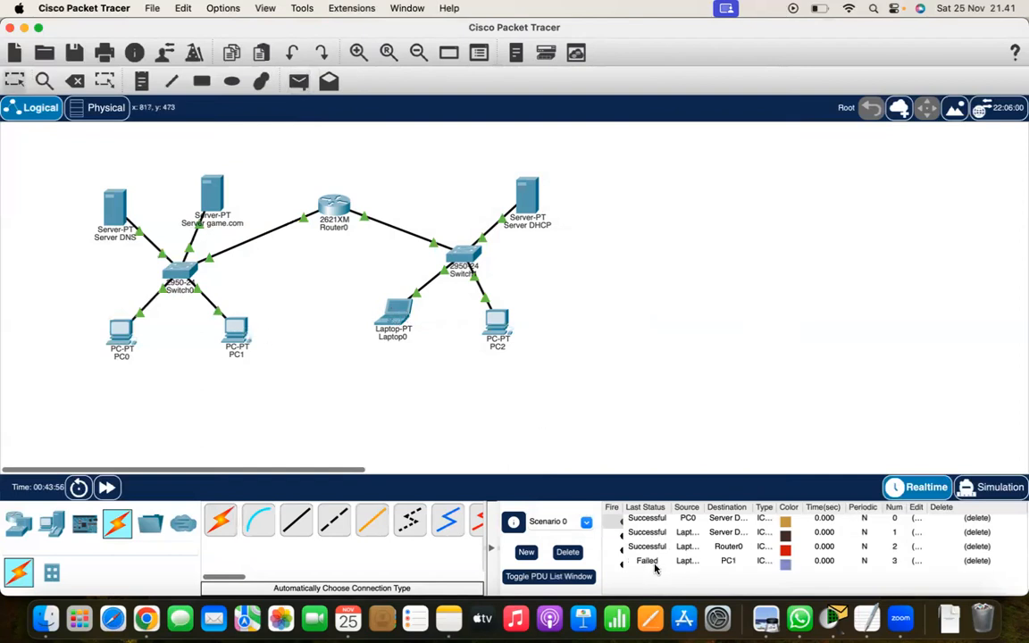
# Repeat the simple PDU test from Laptop0 to PC1 across the router
pyautogui.click(296, 85)
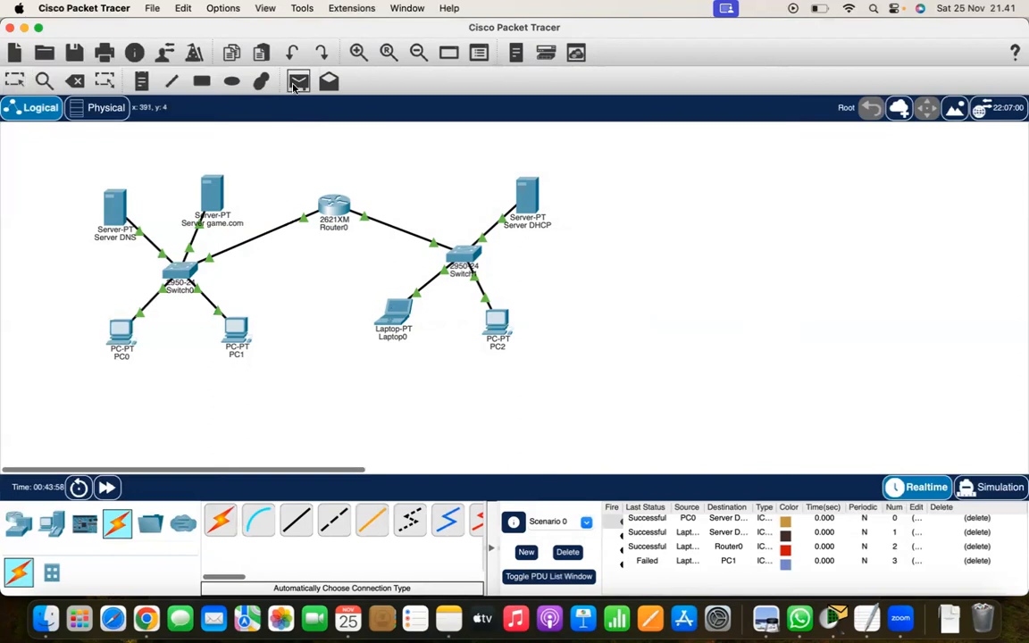
pyautogui.click(394, 310)
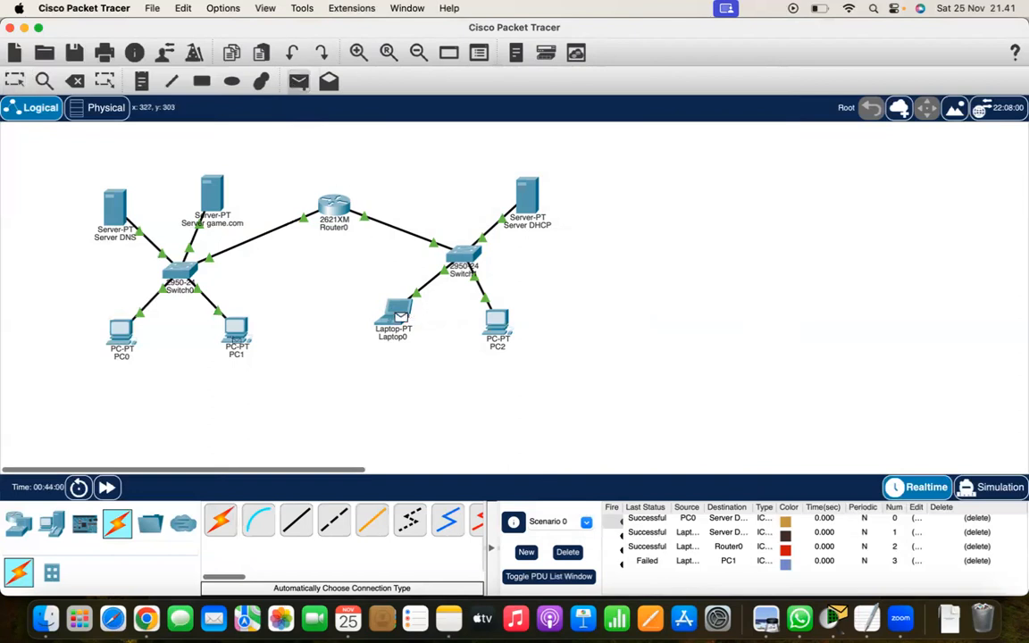
pyautogui.click(234, 337)
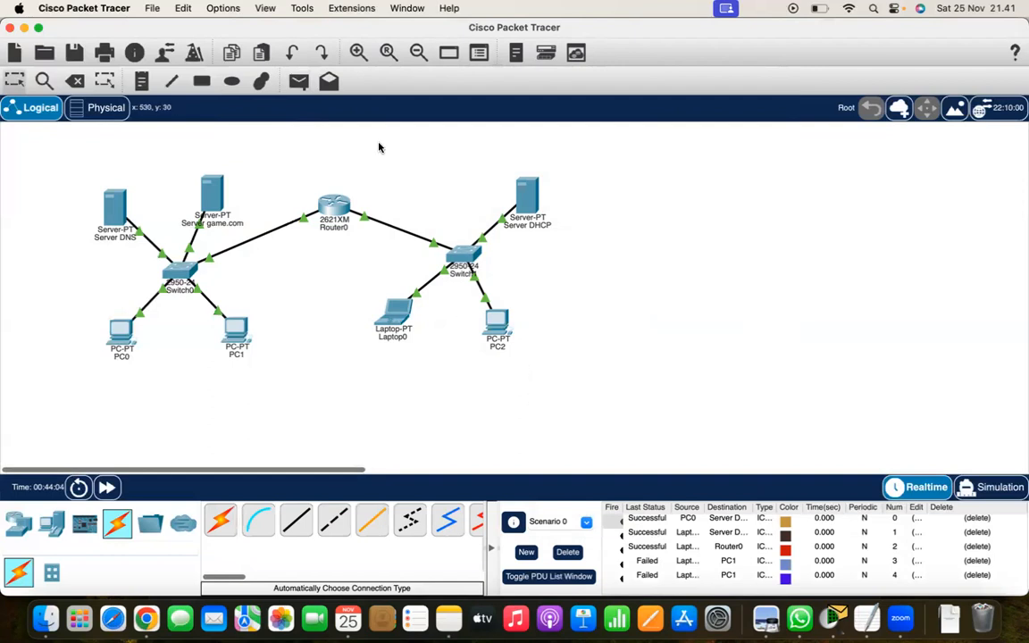
# Test connectivity from PC1 by sending simple PDUs to Router0 and to Laptop0
pyautogui.click(299, 82)
pyautogui.click(234, 332)
pyautogui.click(334, 206)
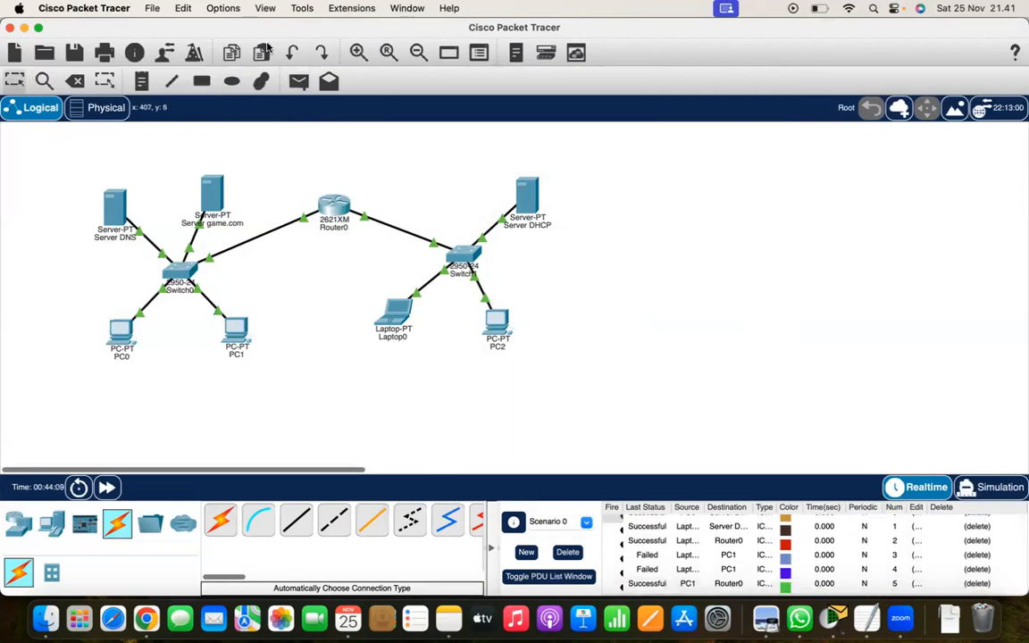
pyautogui.click(299, 81)
pyautogui.click(242, 337)
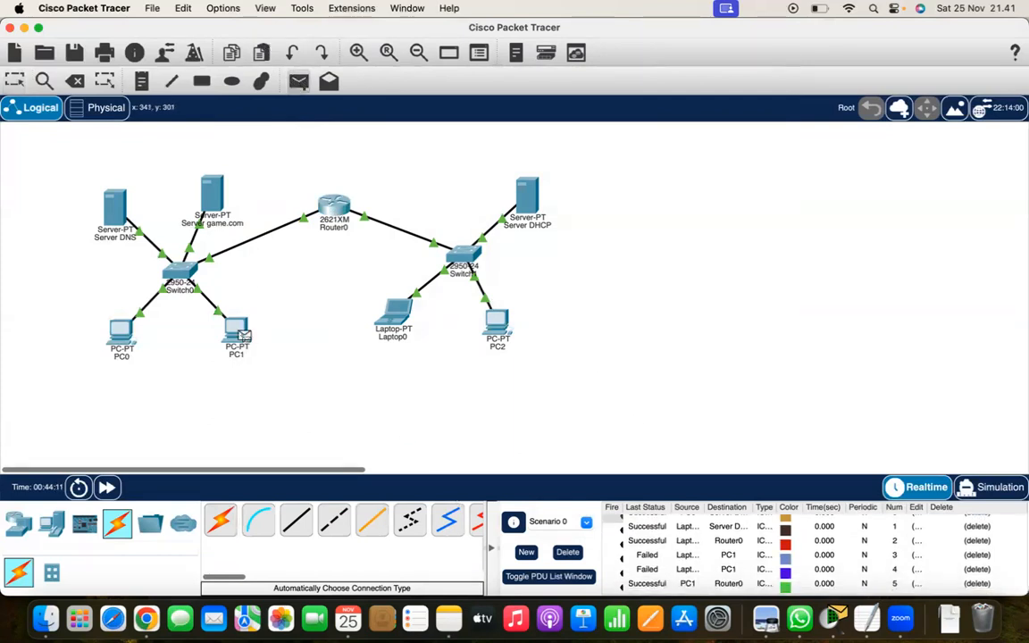
pyautogui.click(404, 322)
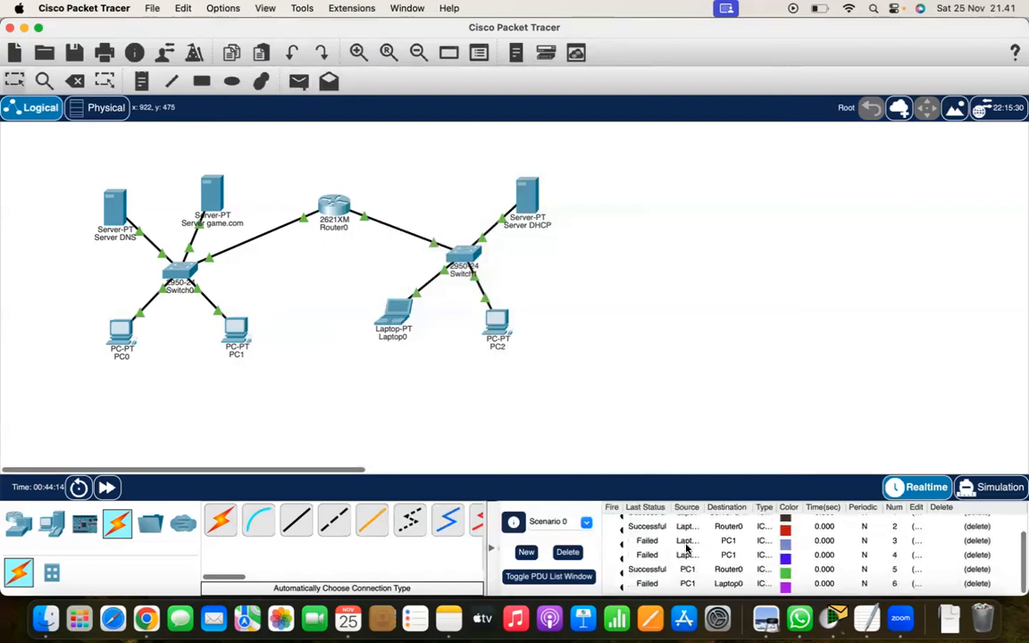
# Send a simple PDU from PC2 to PC1 to test the path between the two networks
pyautogui.click(298, 82)
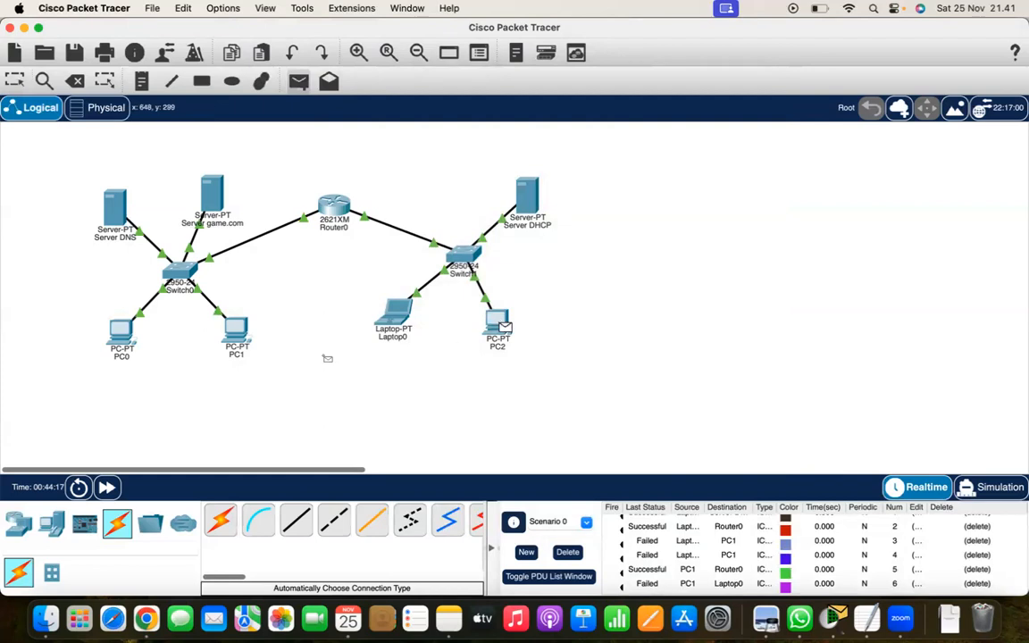
pyautogui.click(498, 323)
pyautogui.click(236, 332)
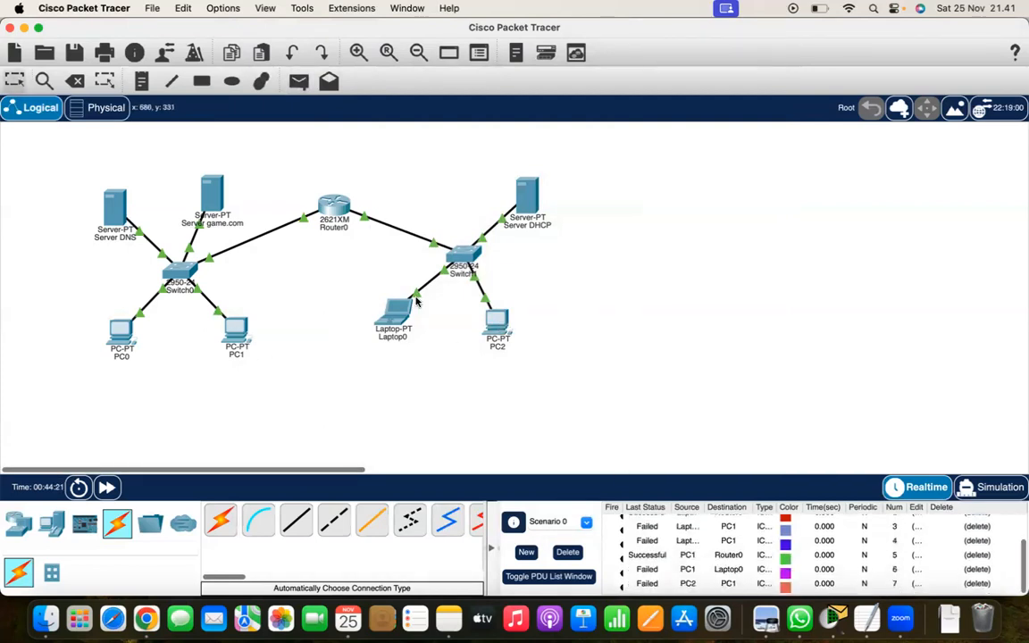
# Check the port status and IP settings of Router0's FastEthernet0/0 and FastEthernet0/1 interfaces
pyautogui.click(340, 207)
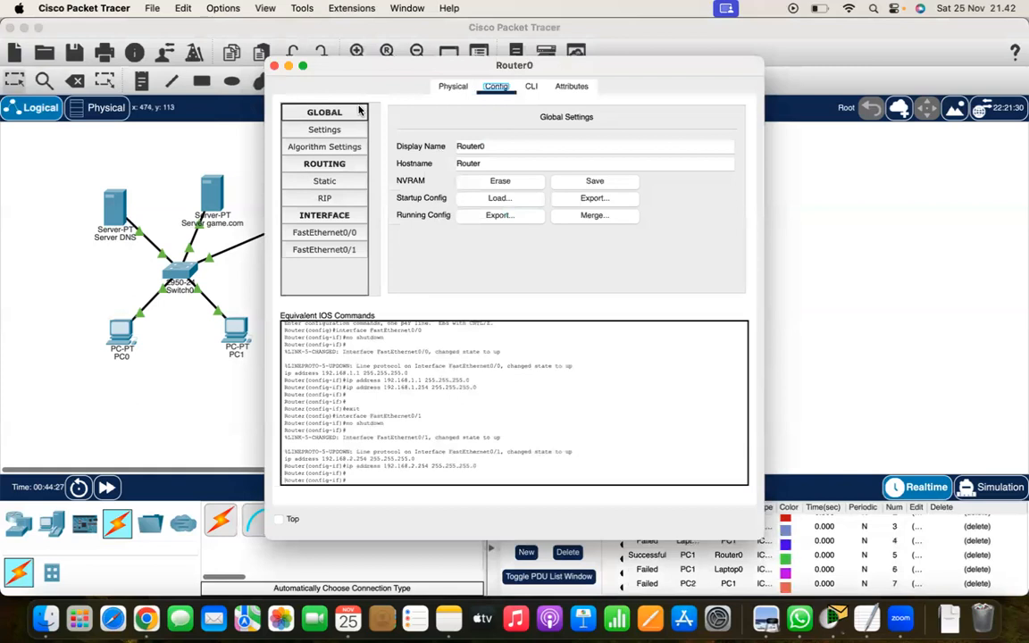
pyautogui.click(351, 235)
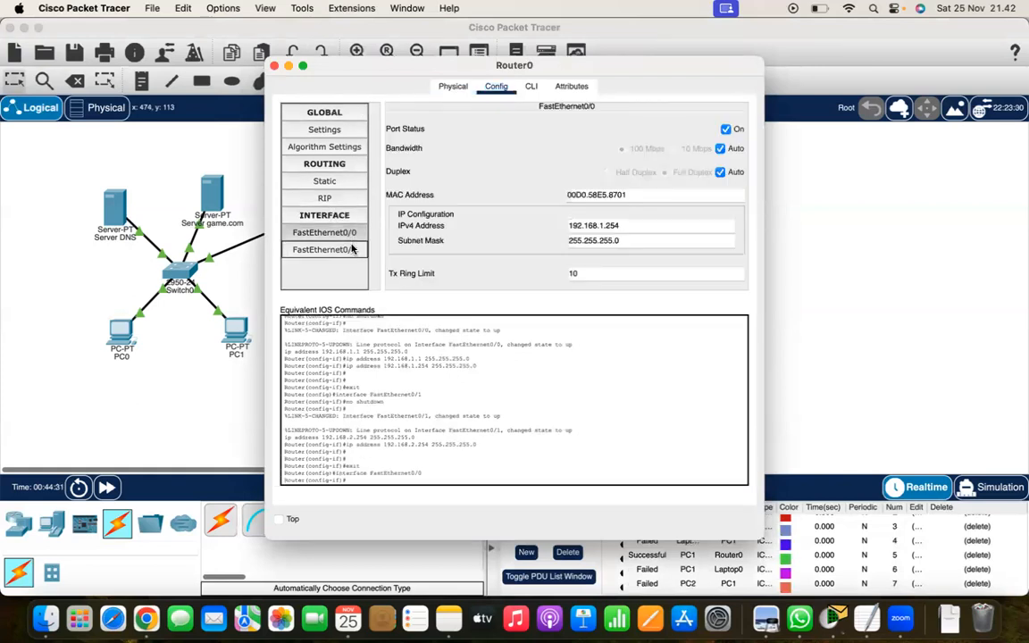
pyautogui.click(353, 250)
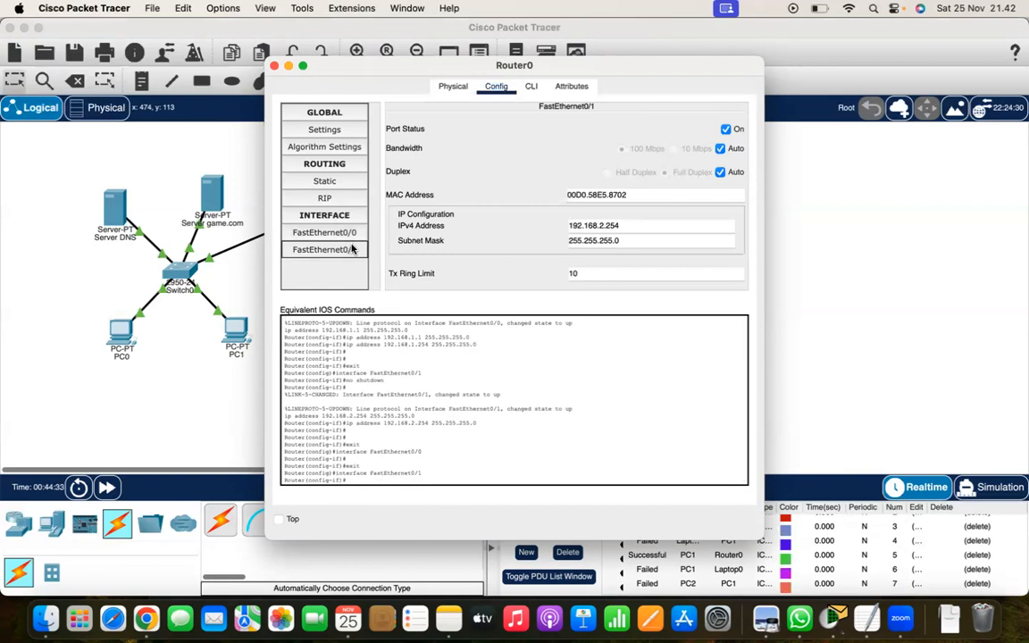
pyautogui.click(275, 67)
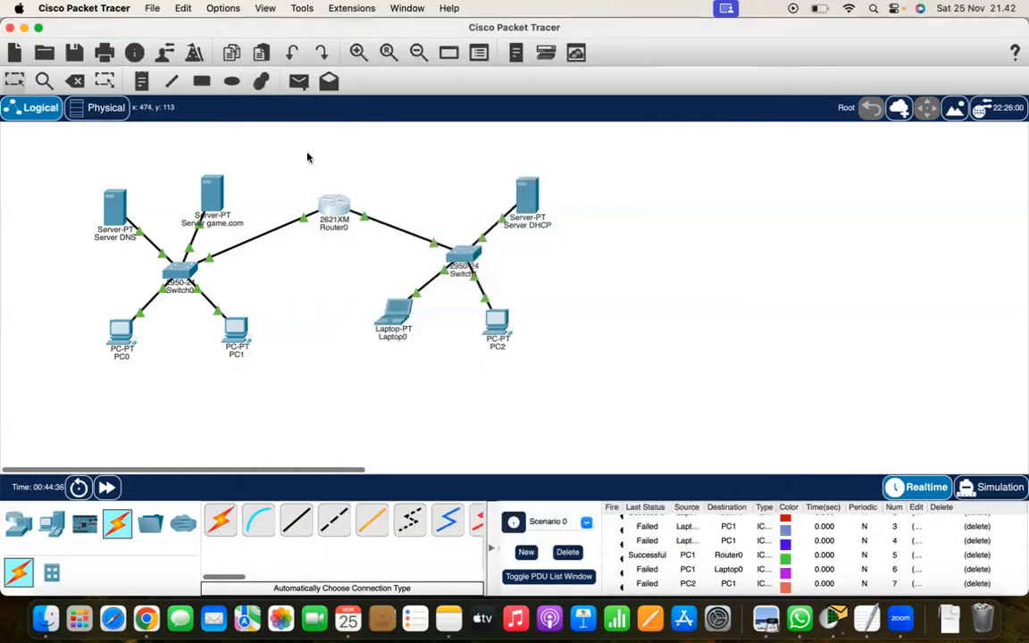
# Check Laptop0's IP configuration, including its default gateway and DNS server
pyautogui.click(398, 322)
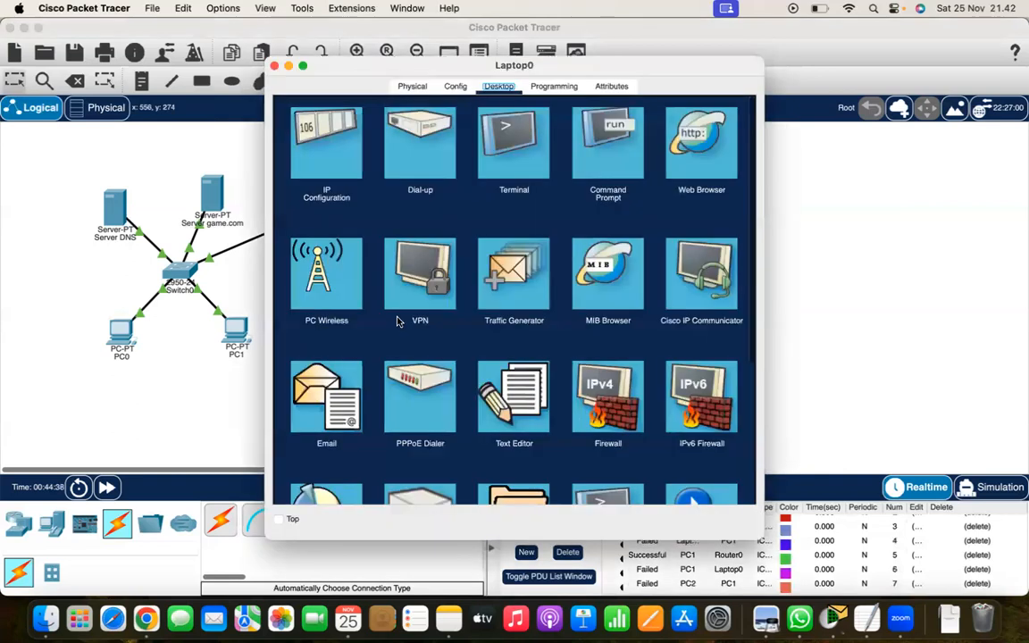
pyautogui.click(327, 156)
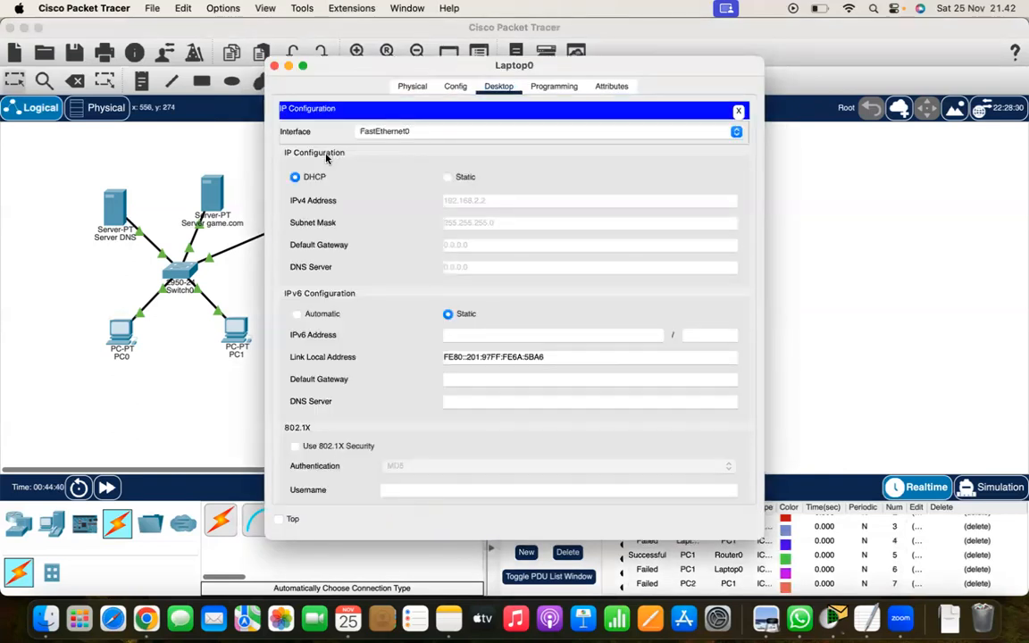
pyautogui.click(275, 67)
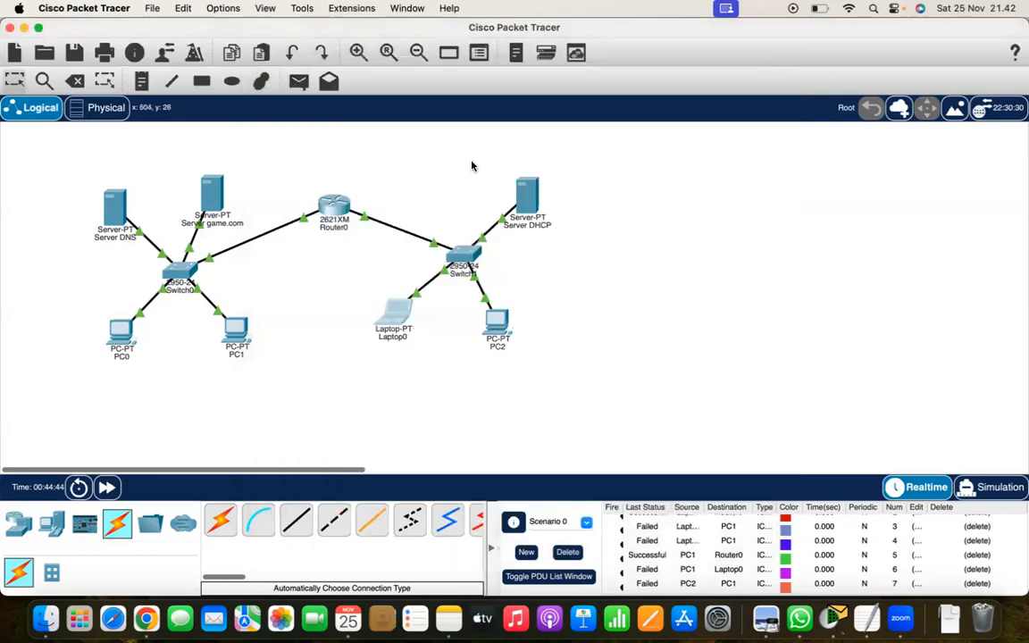
# Check the DHCP server's IP configuration, including its default gateway and DNS server
pyautogui.click(528, 198)
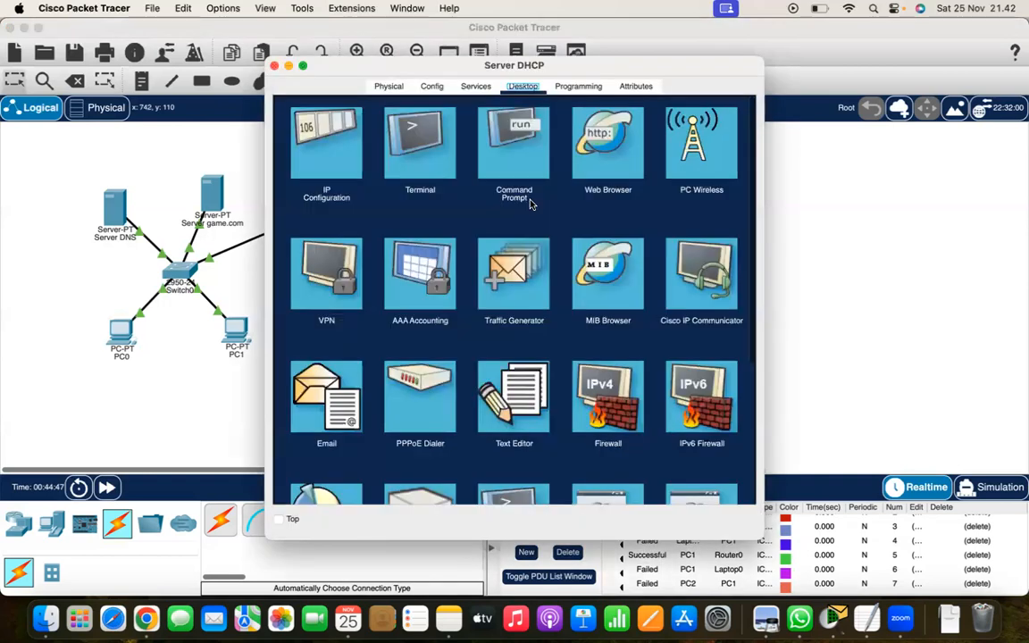
pyautogui.click(327, 159)
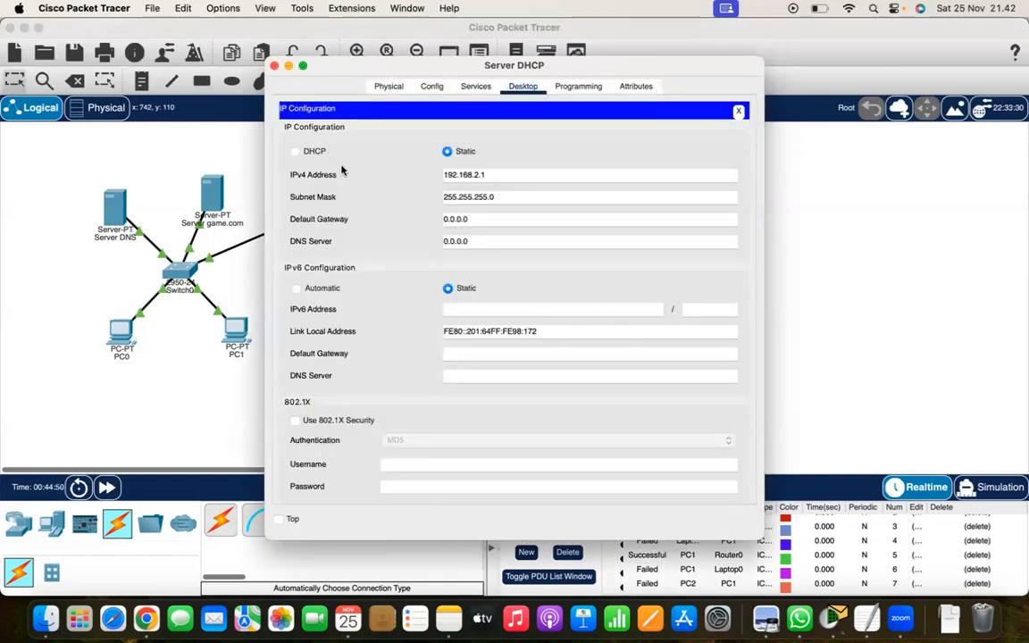
pyautogui.click(274, 66)
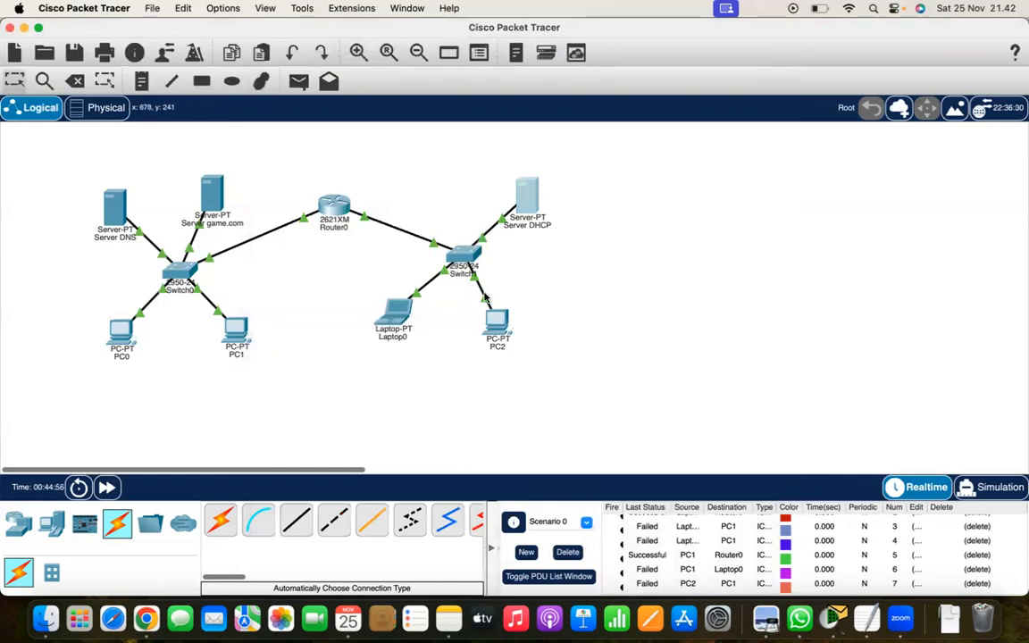
# Clear Scenario 0's list of sent PDUs and check Router0's port summary
pyautogui.click(567, 554)
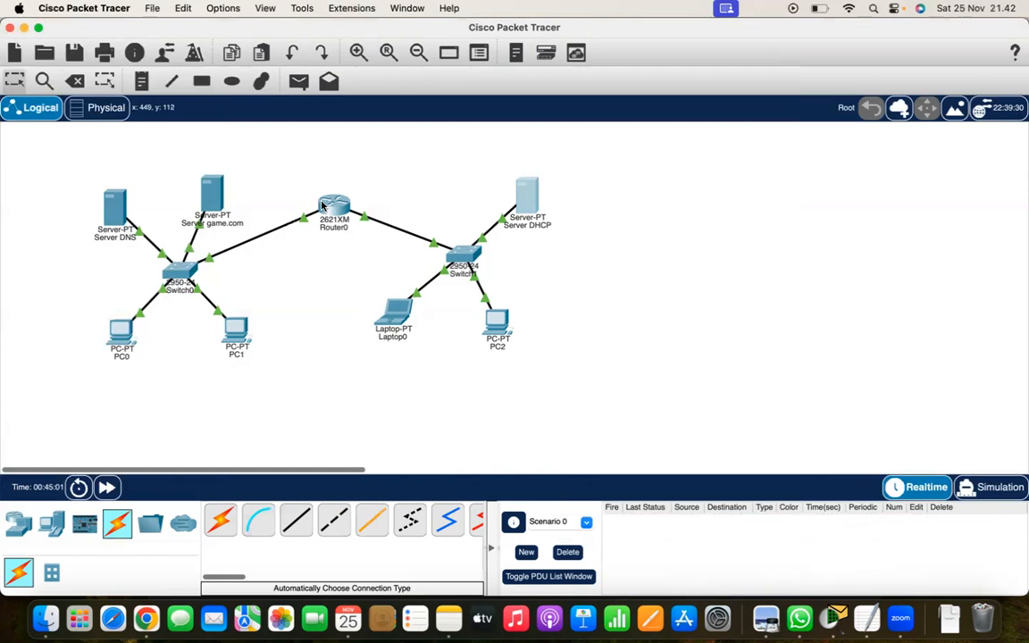
pyautogui.moveTo(323, 207)
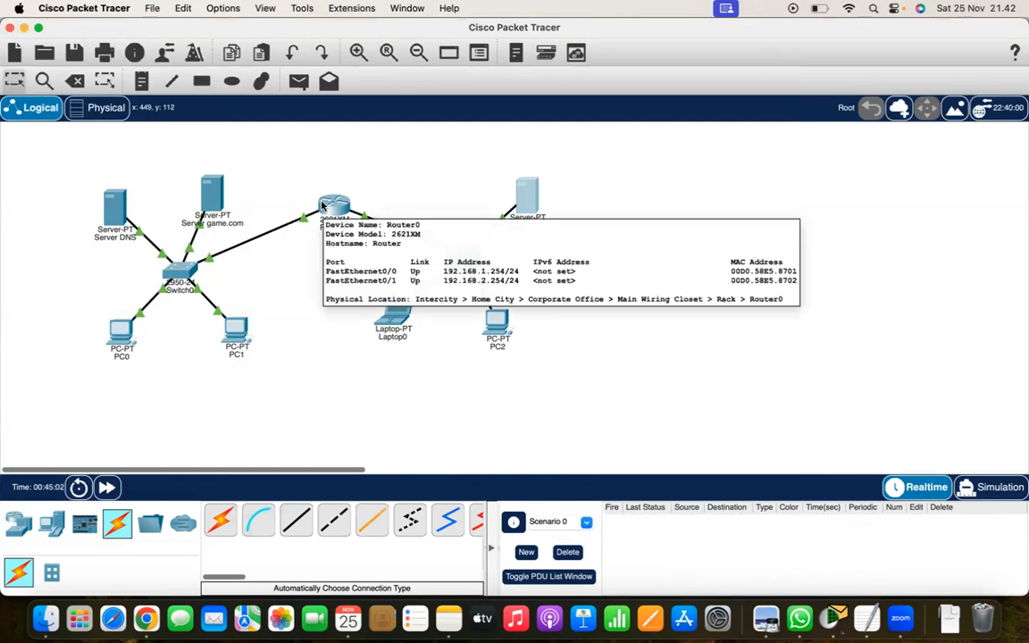
# Ping 192.168.2.1 from Laptop0's command prompt
pyautogui.click(393, 319)
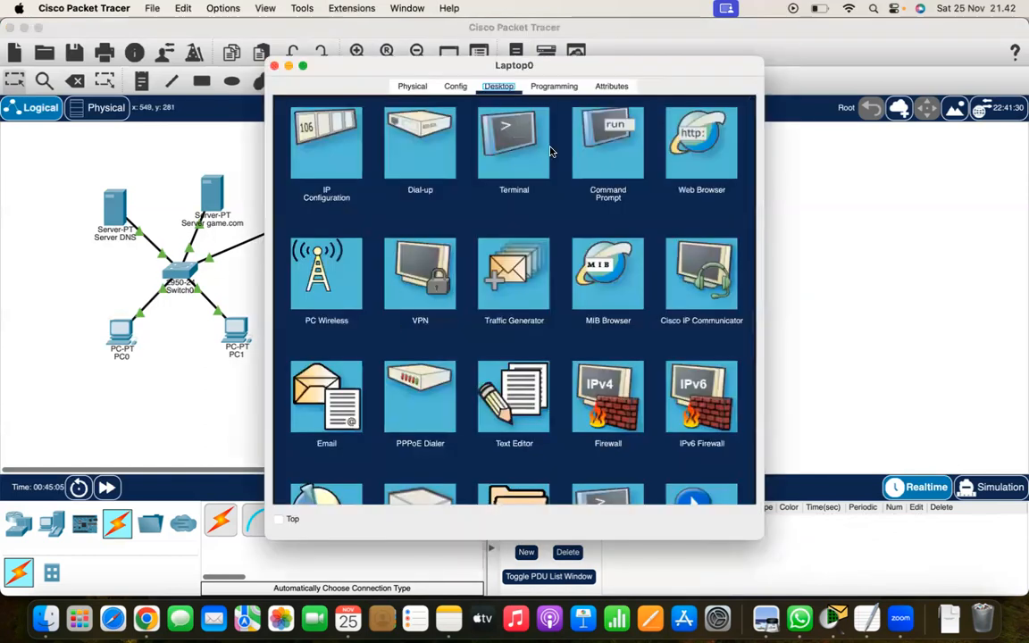
pyautogui.click(585, 163)
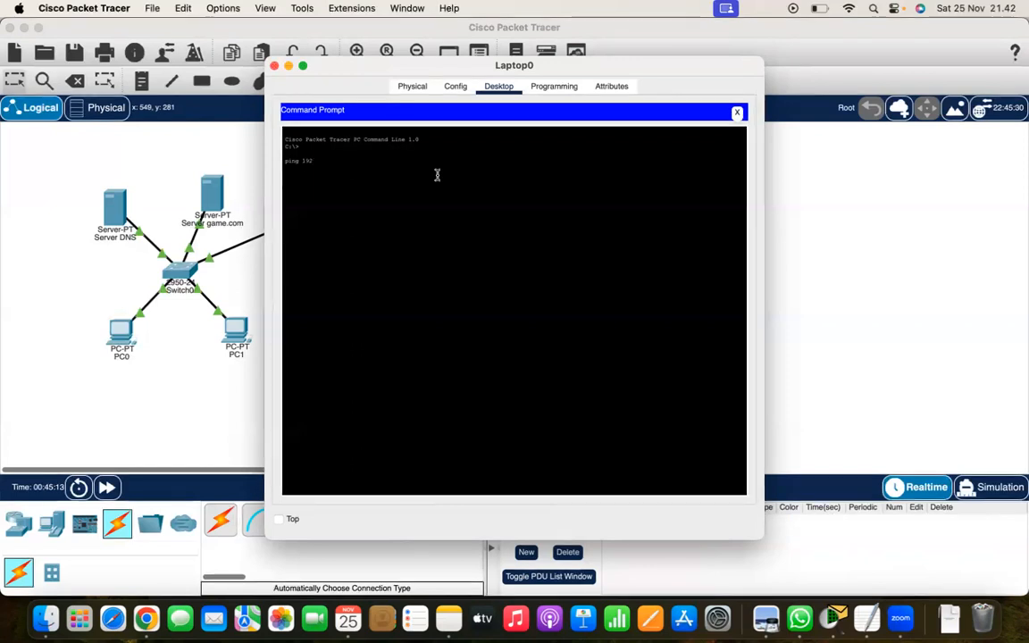
pyautogui.write('168.')
pyautogui.write('3.1')
pyautogui.press('Return')
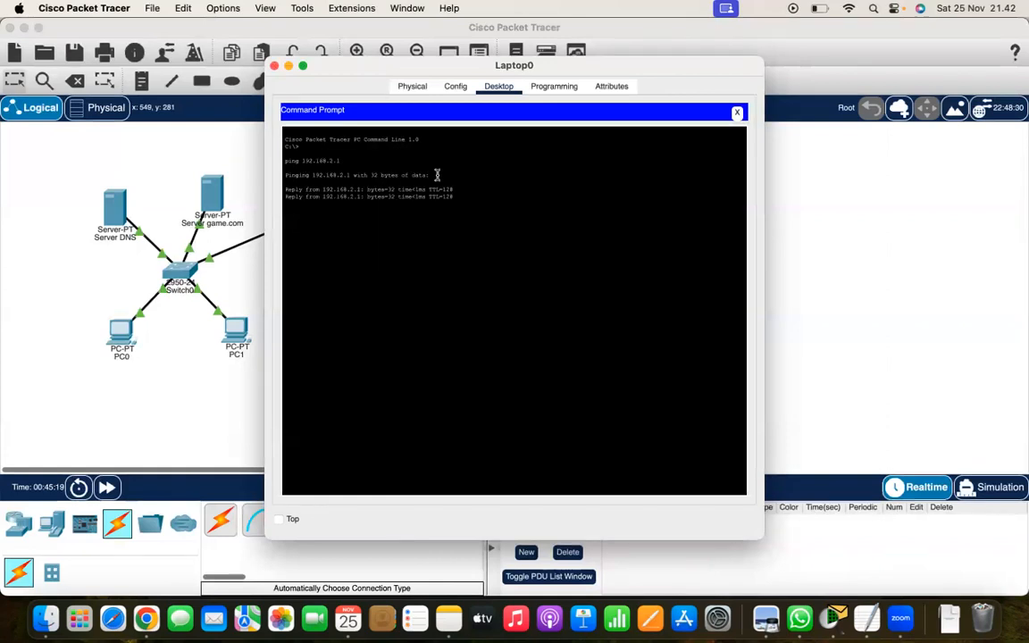
# Ping Router0's interface addresses 192.168.2.254 and 192.168.1.254 from Laptop0
pyautogui.press('Up')
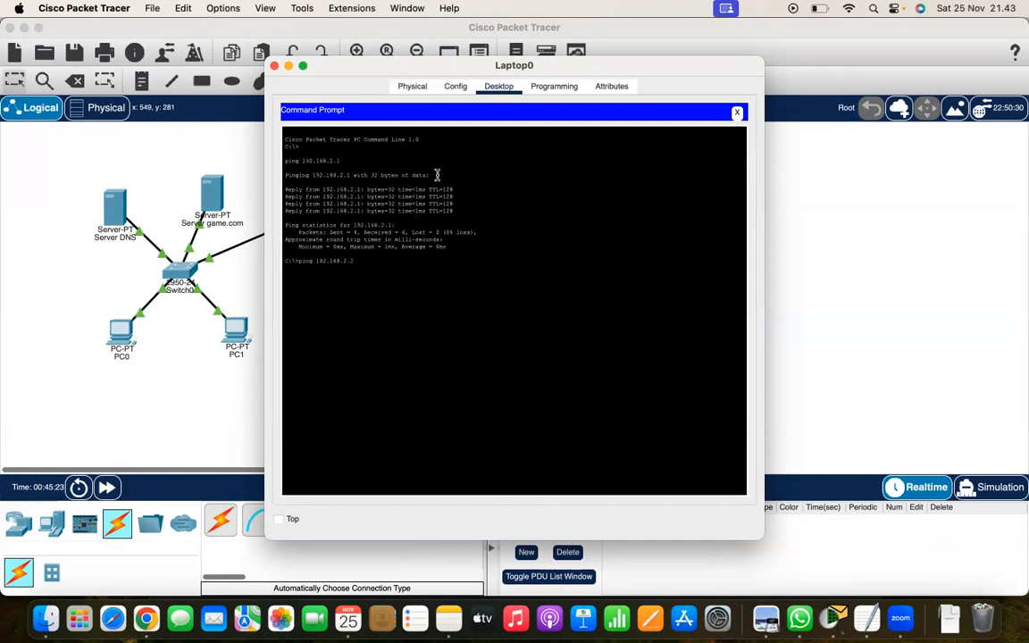
pyautogui.press('Return')
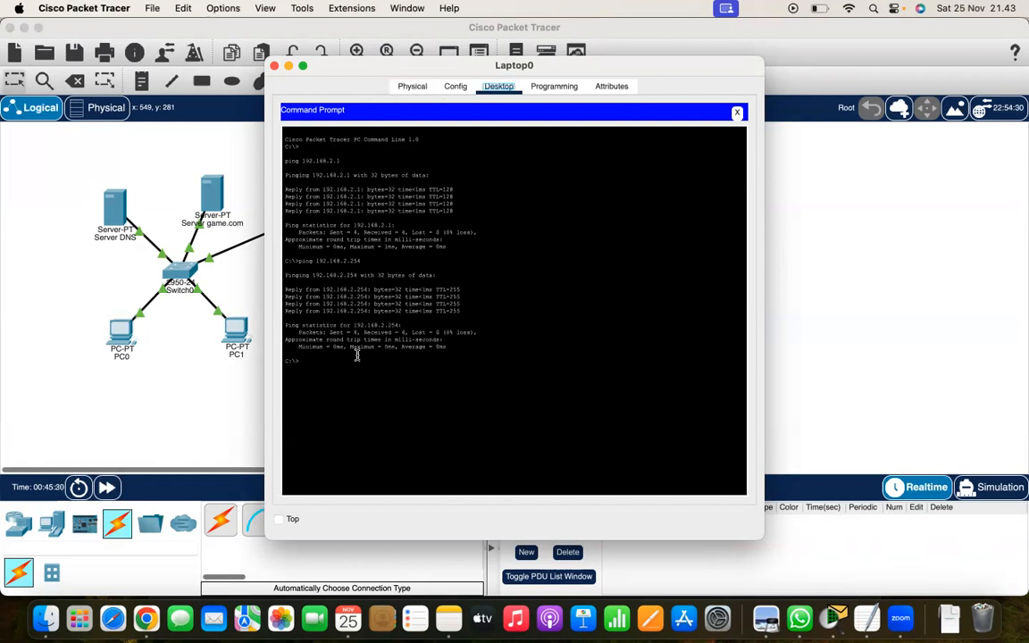
pyautogui.click(323, 362)
pyautogui.press('Up')
pyautogui.write('1')
pyautogui.press('Return')
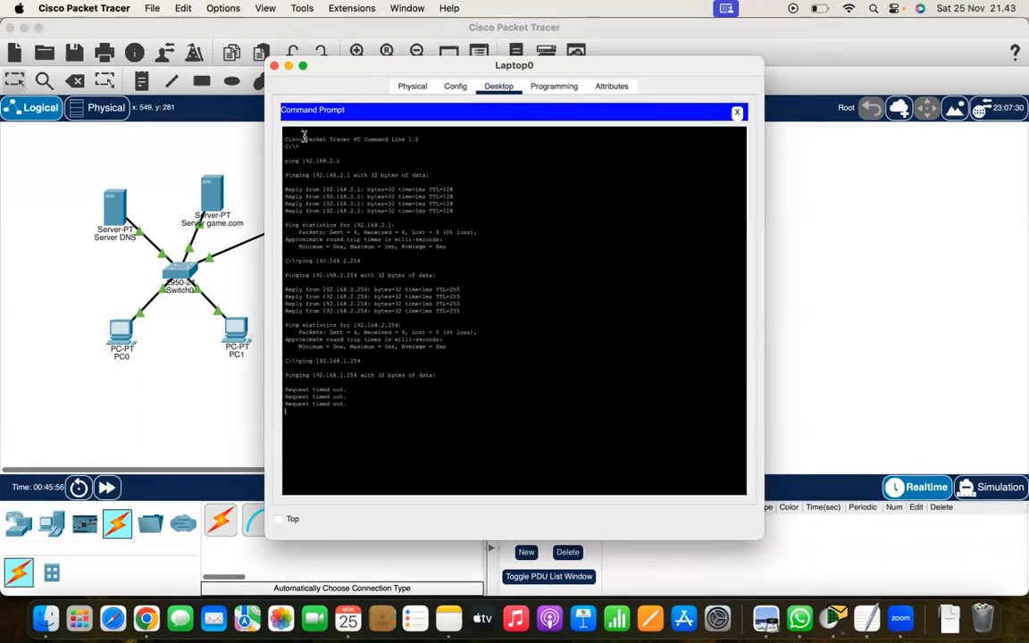
pyautogui.click(275, 67)
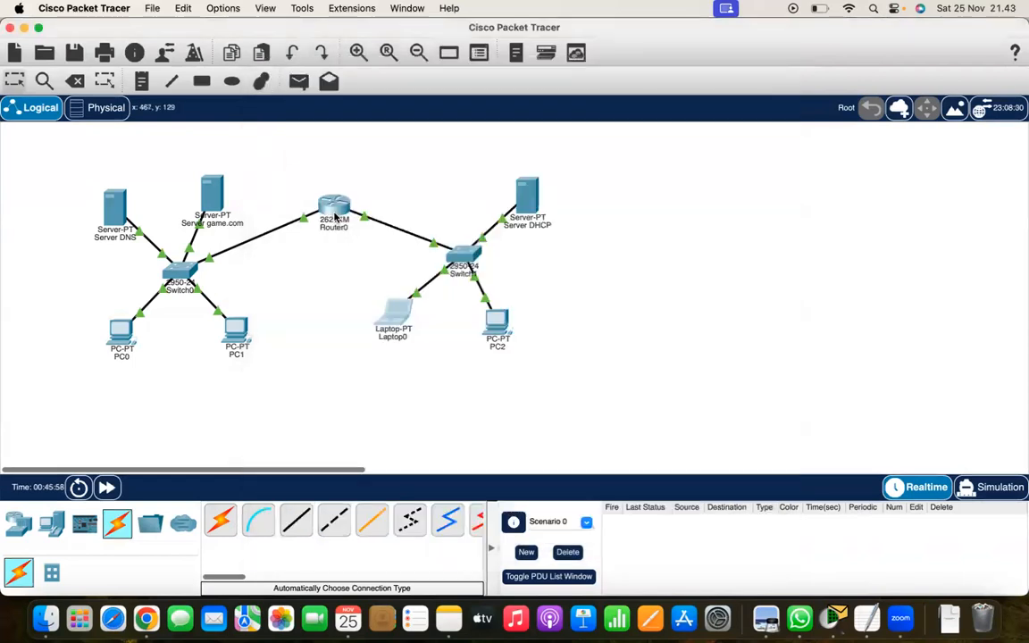
# Review the port status and IP settings of FastEthernet0/0 and FastEthernet0/1 on Router0
pyautogui.click(321, 235)
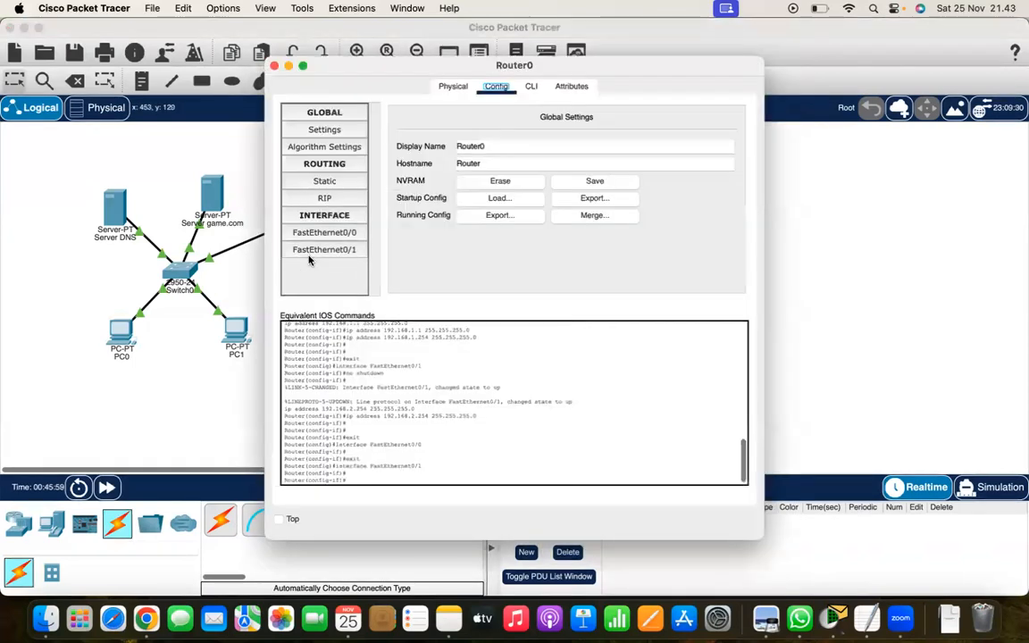
pyautogui.click(330, 234)
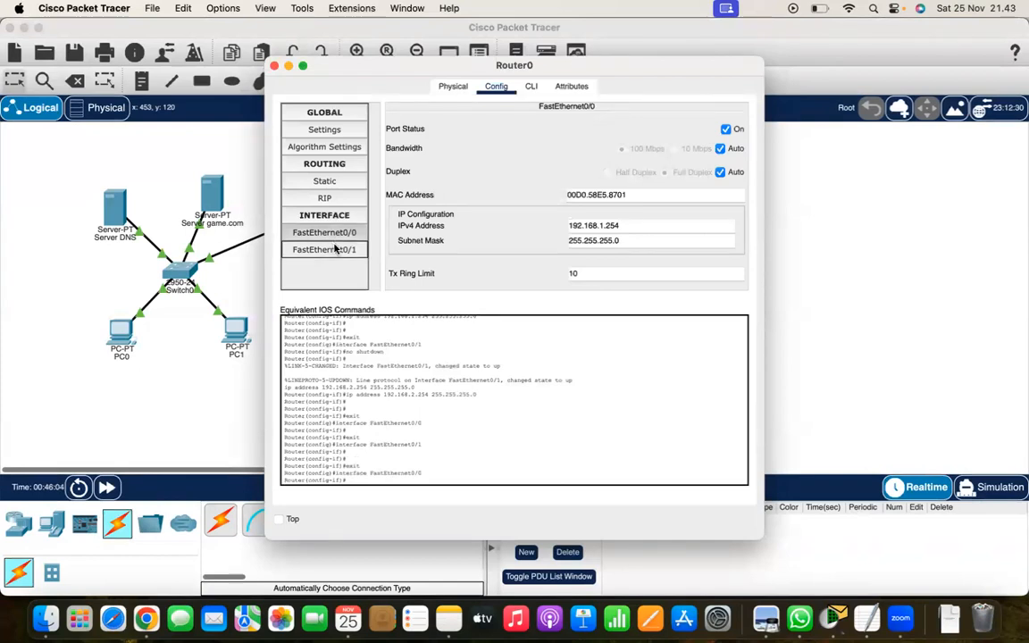
pyautogui.click(336, 249)
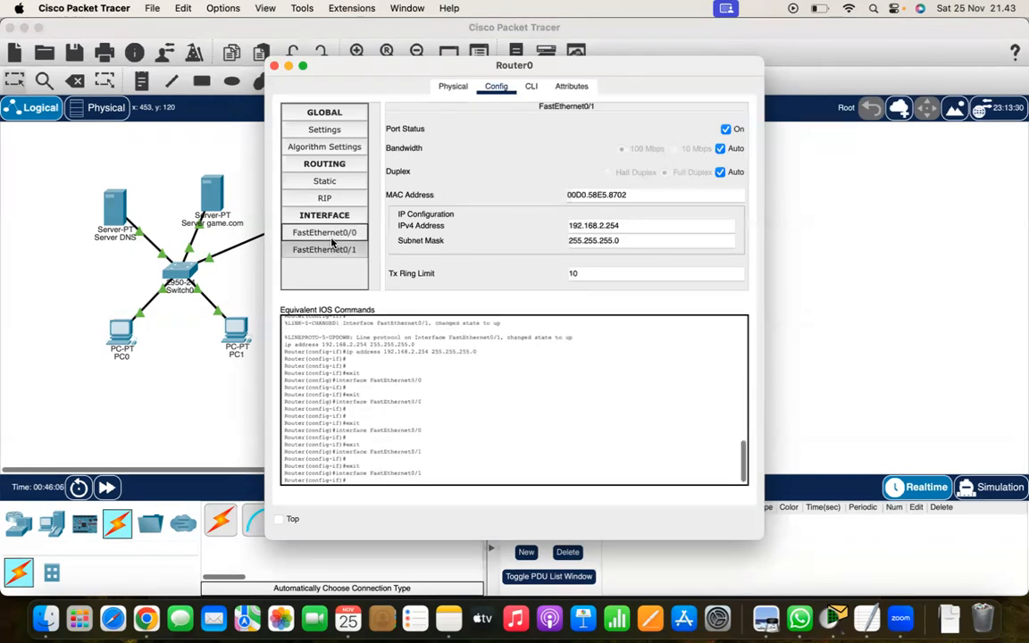
pyautogui.click(330, 234)
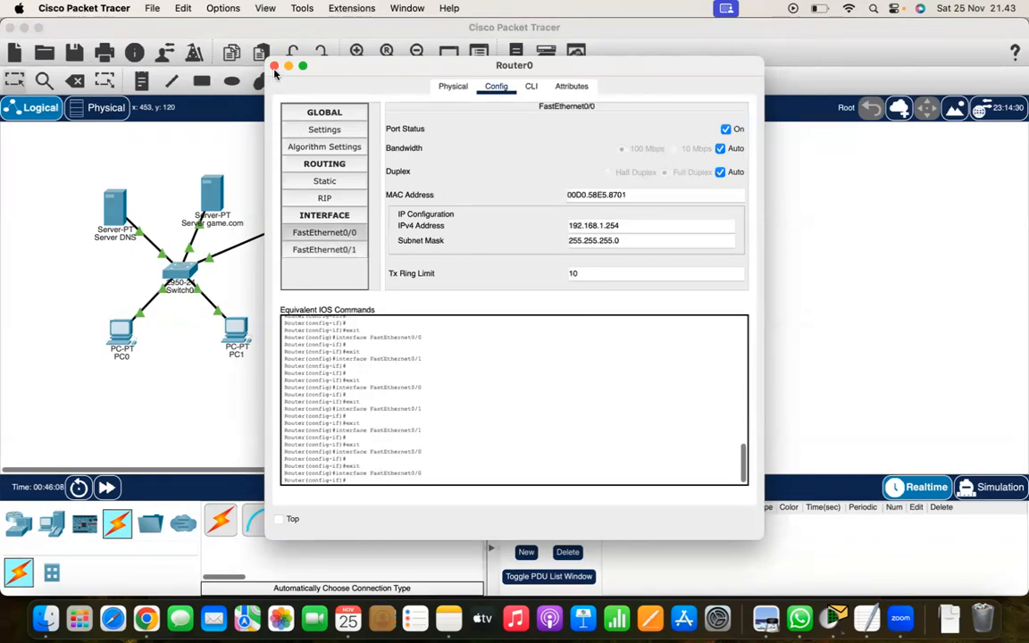
pyautogui.click(274, 67)
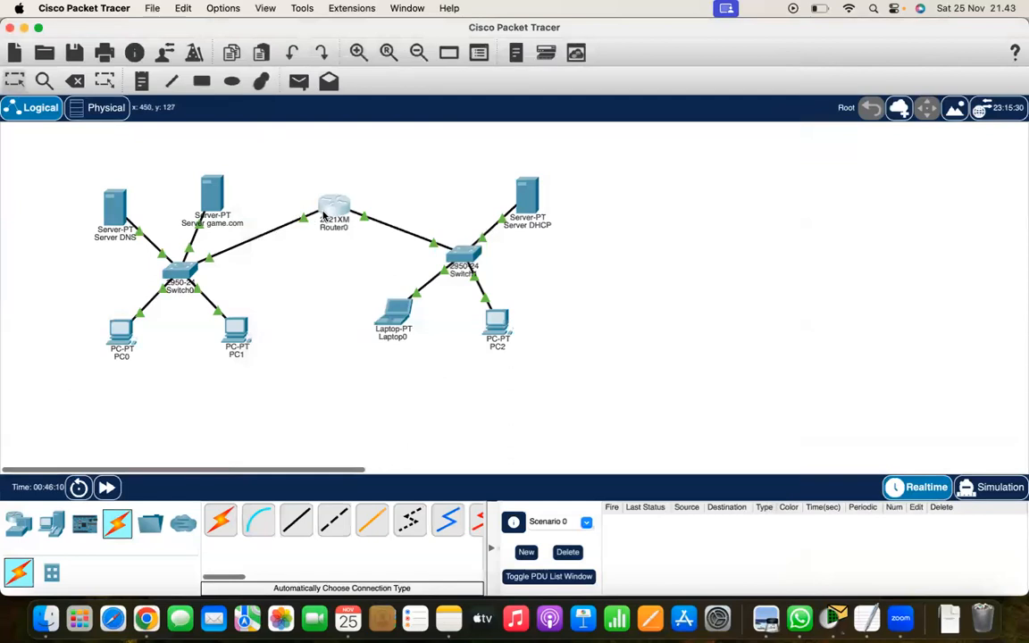
# Send simple PDUs from PC1 to PC0 and from PC1 to Router0
pyautogui.moveTo(323, 214)
pyautogui.mouseDown()
pyautogui.moveTo(337, 208)
pyautogui.moveTo(327, 213)
pyautogui.mouseUp()
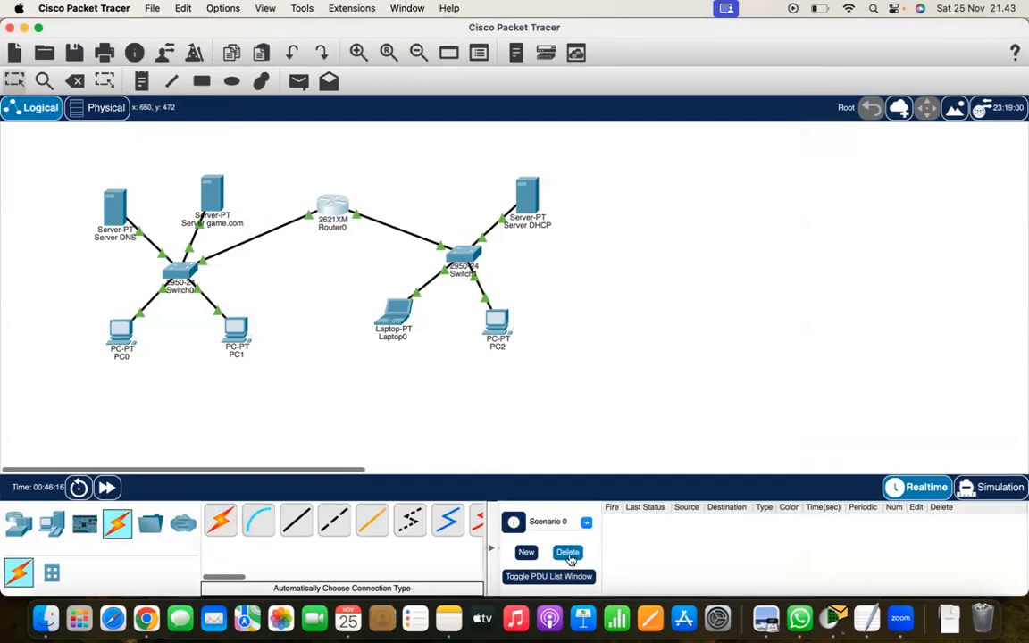
pyautogui.click(298, 82)
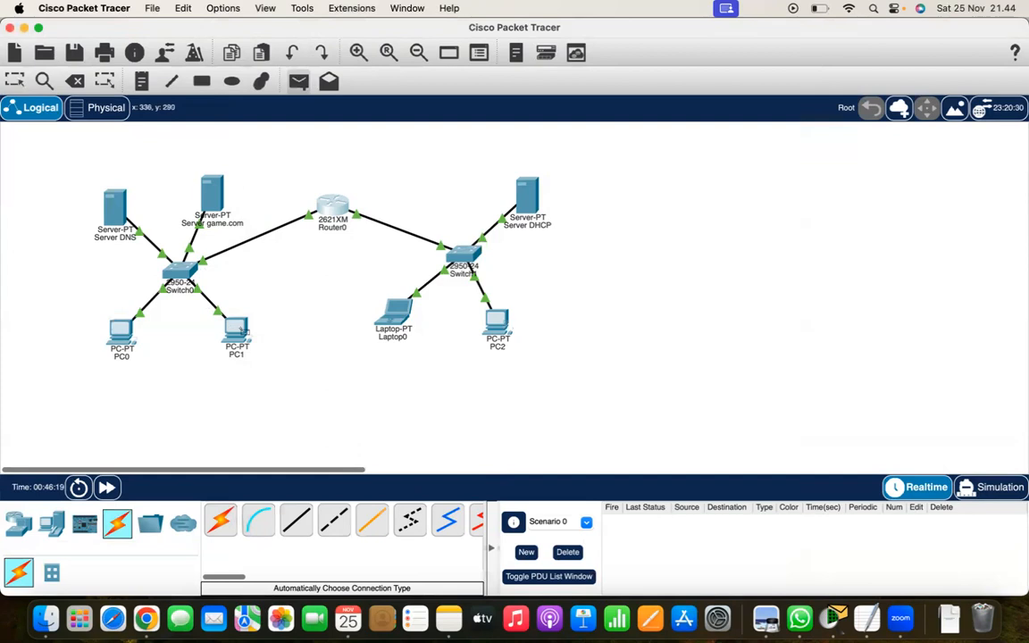
pyautogui.click(236, 331)
pyautogui.click(120, 328)
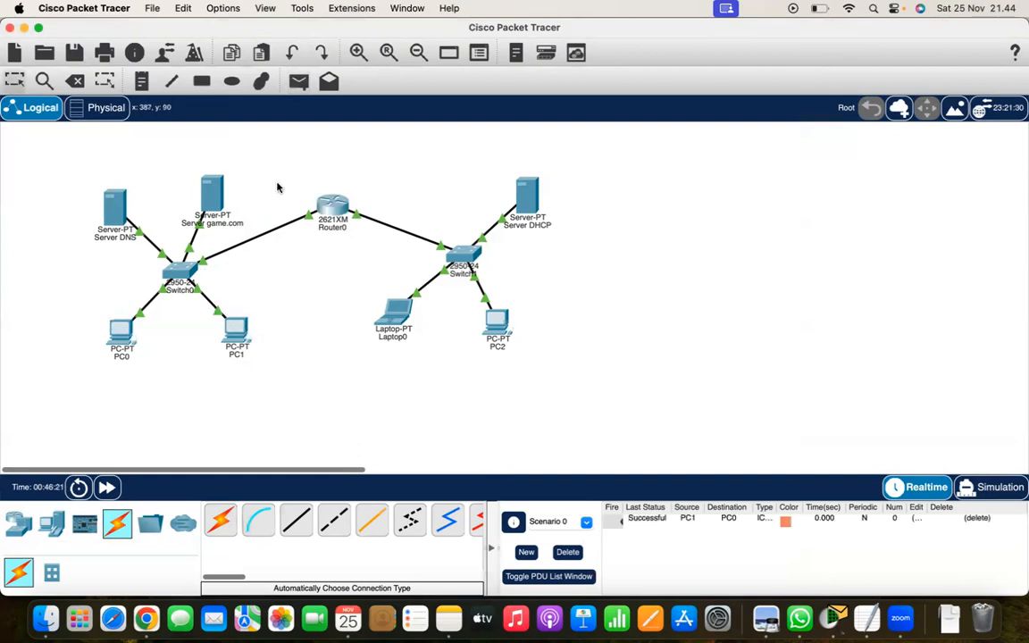
pyautogui.click(234, 327)
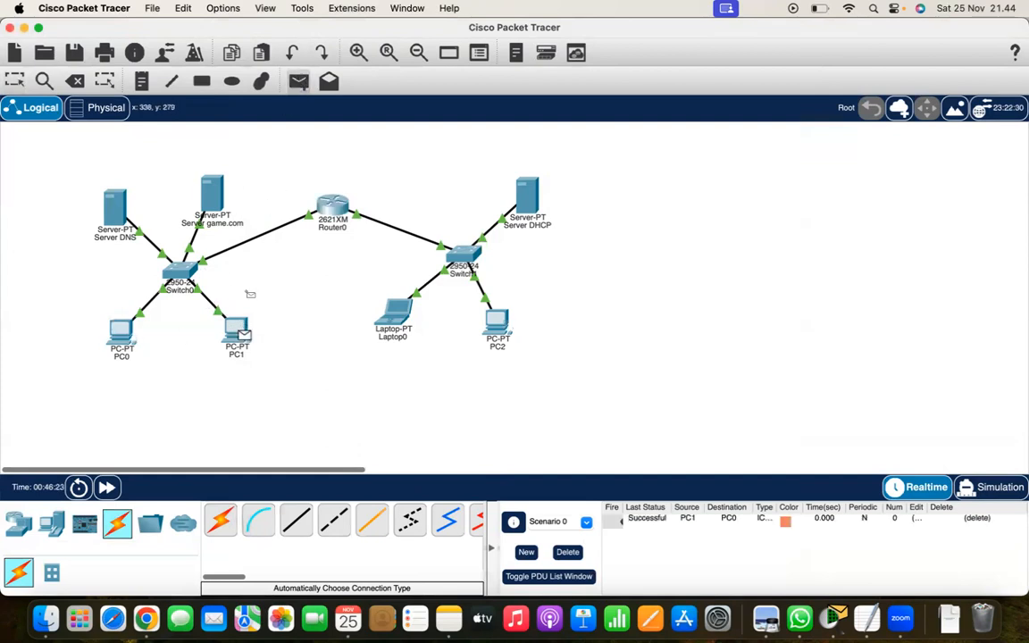
pyautogui.click(331, 205)
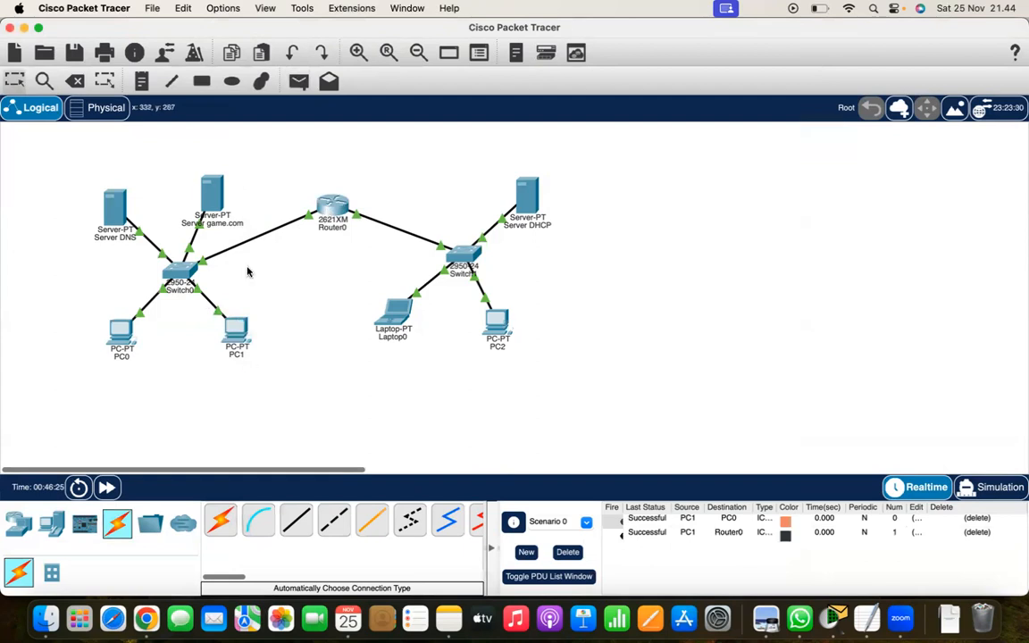
# Try Switch1 as the target of a simple PDU from PC1, and send it to Laptop0 instead
pyautogui.click(302, 83)
pyautogui.click(234, 329)
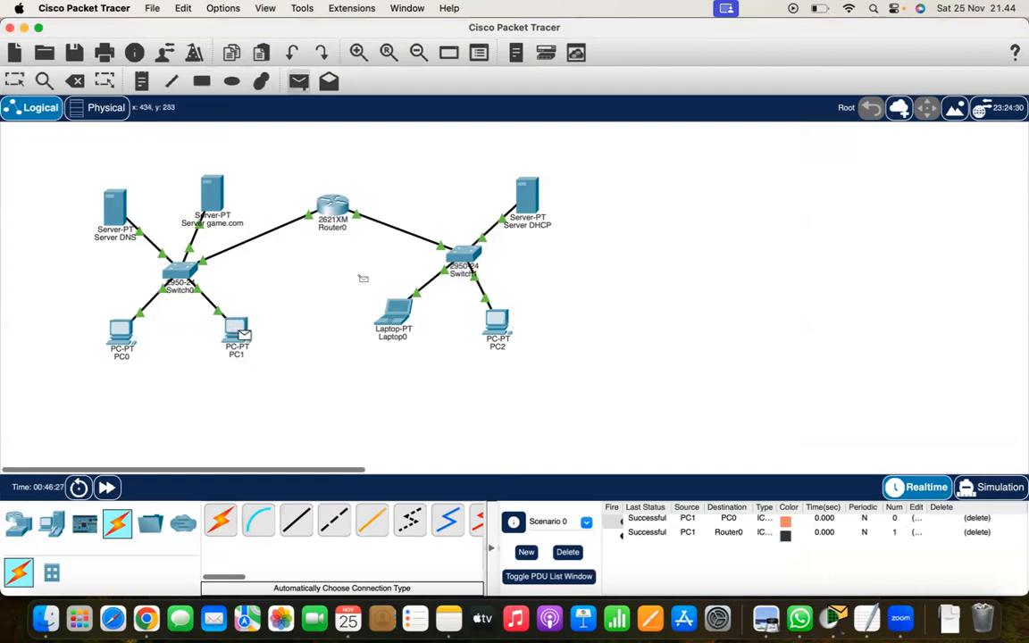
pyautogui.click(461, 258)
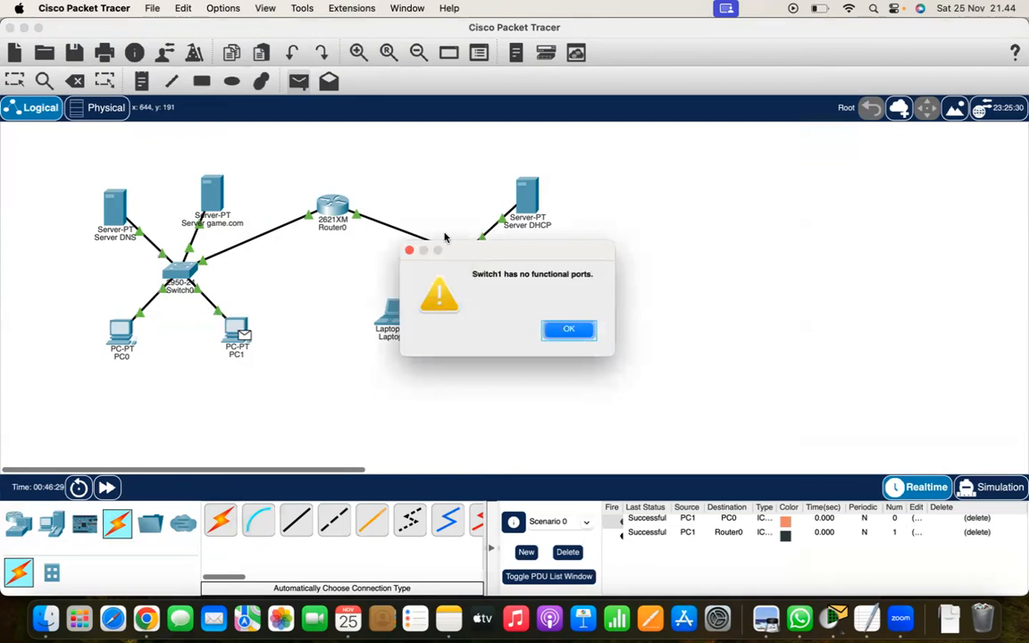
pyautogui.click(562, 332)
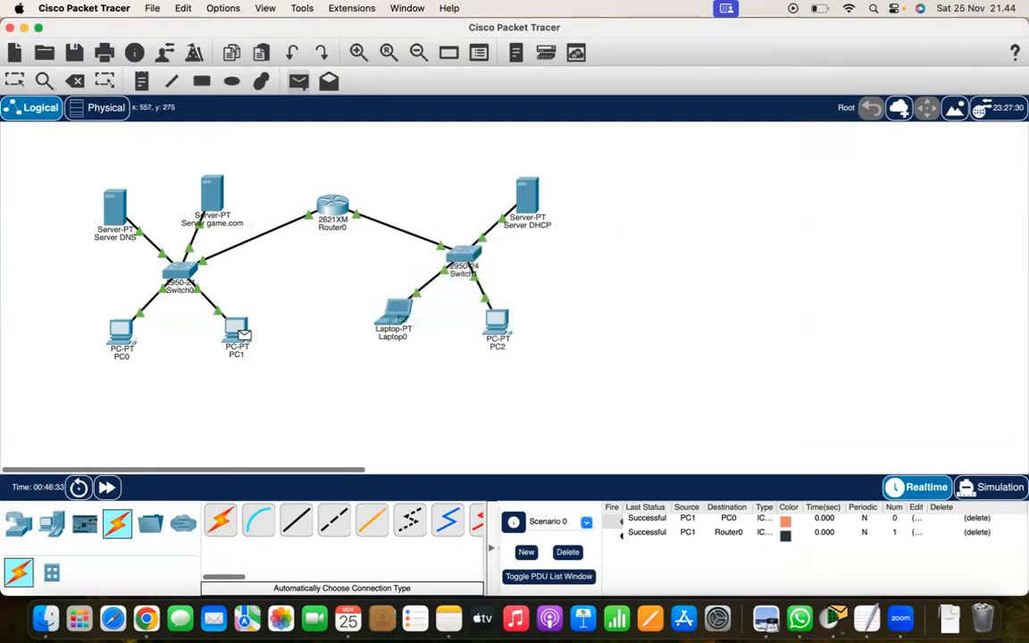
pyautogui.click(397, 317)
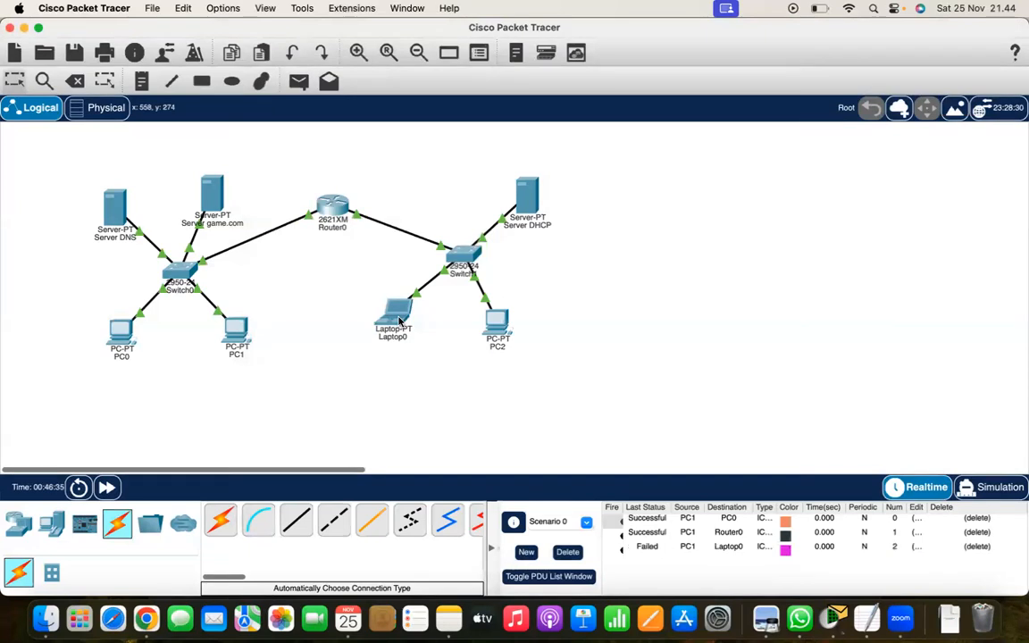
# Send simple PDUs between PC1 and PC2 in both directions and inspect the last entry's status
pyautogui.click(296, 81)
pyautogui.click(234, 326)
pyautogui.click(497, 328)
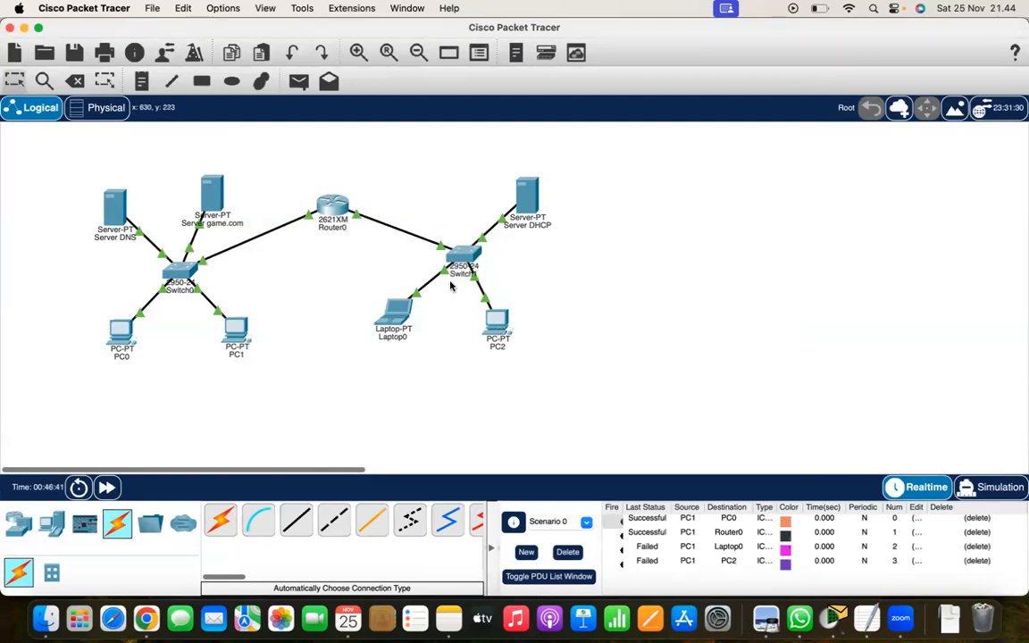
pyautogui.click(300, 82)
pyautogui.click(498, 324)
pyautogui.click(239, 334)
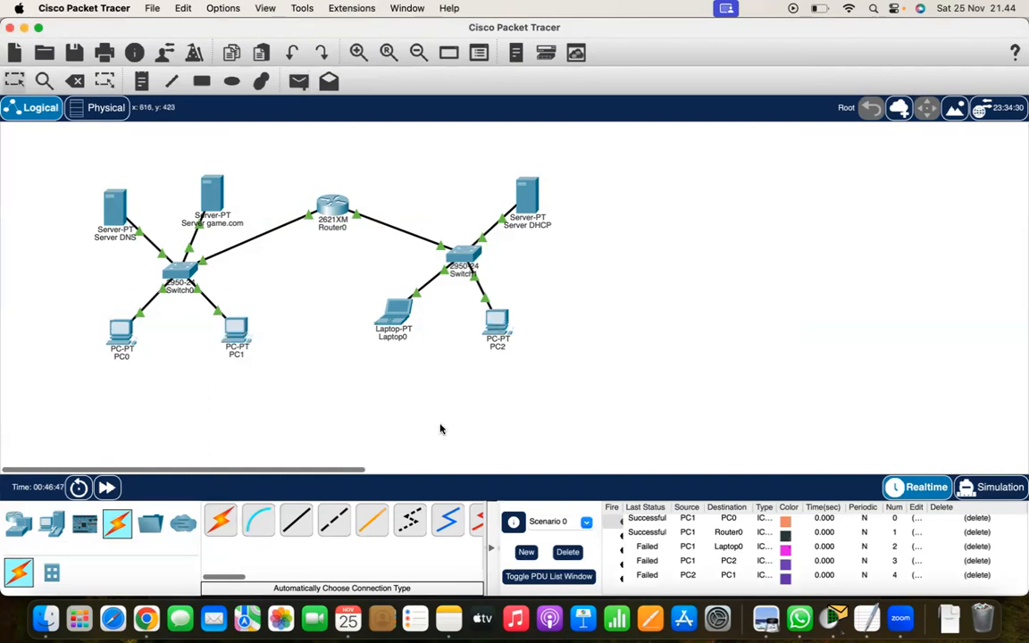
pyautogui.click(642, 578)
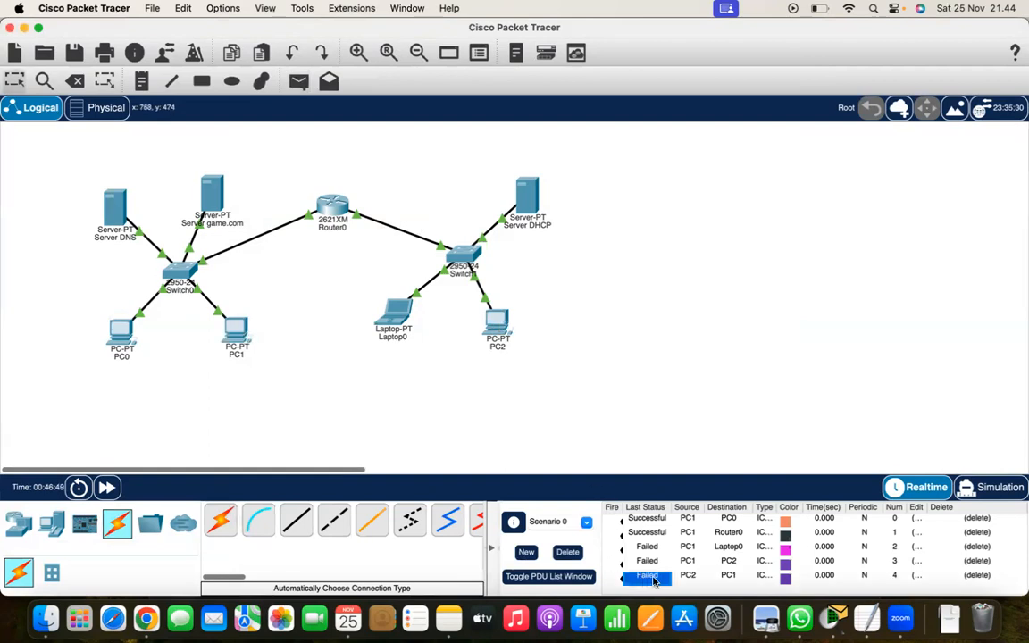
pyautogui.click(762, 577)
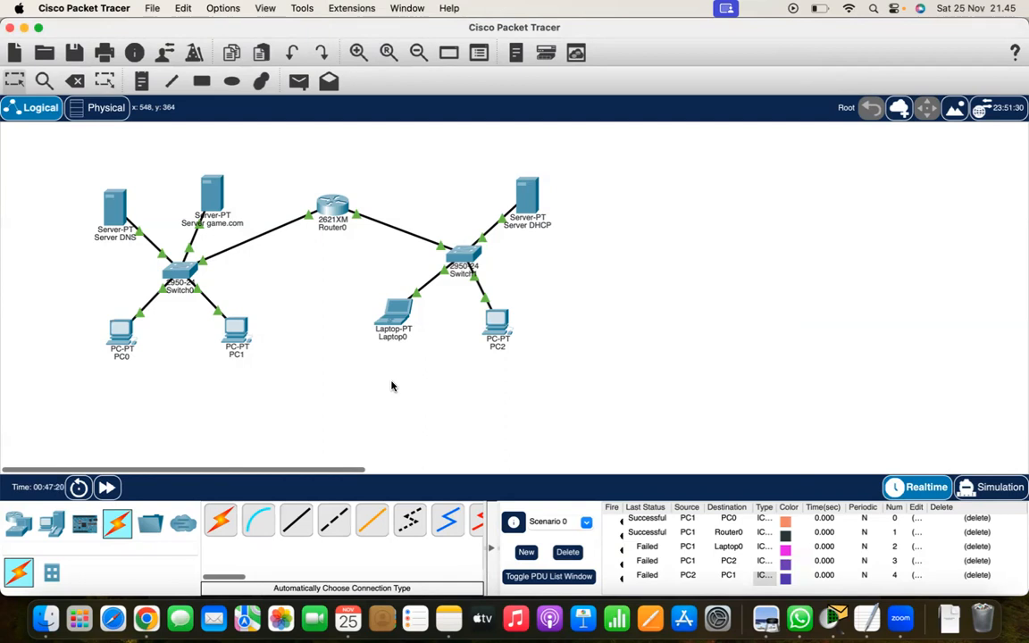
# Check PC0's IP configuration, including its default gateway, alongside the network topology
pyautogui.click(120, 340)
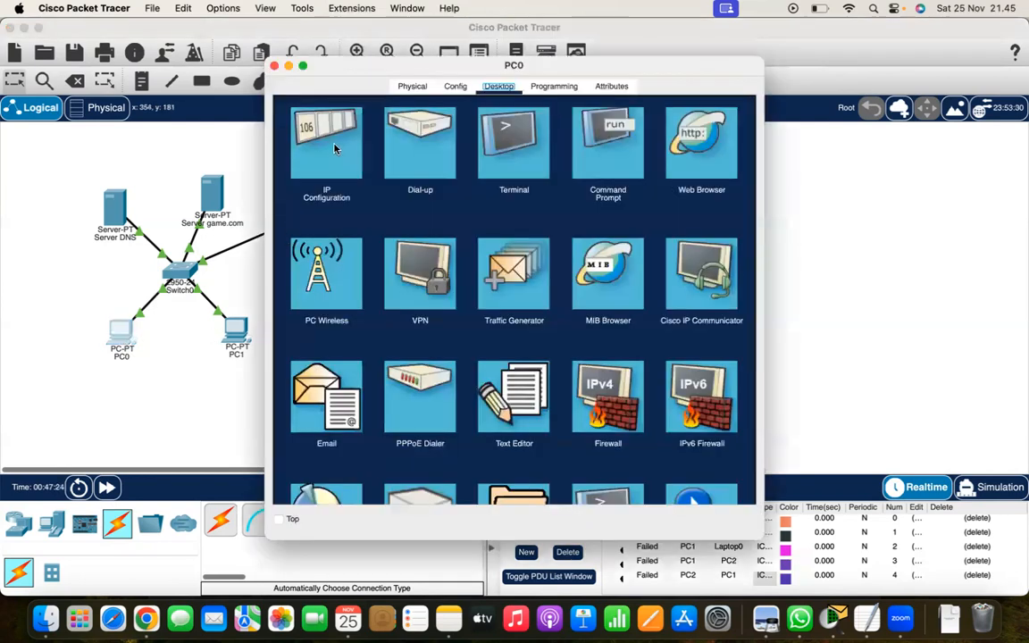
pyautogui.click(335, 149)
pyautogui.moveTo(329, 67); pyautogui.dragTo(566, 124)
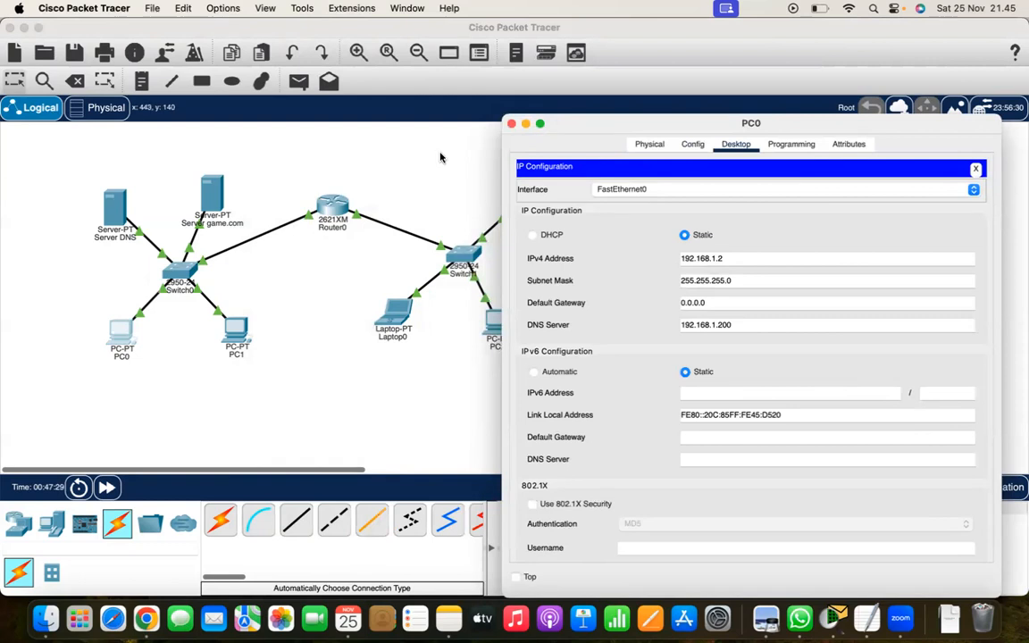
pyautogui.click(458, 112)
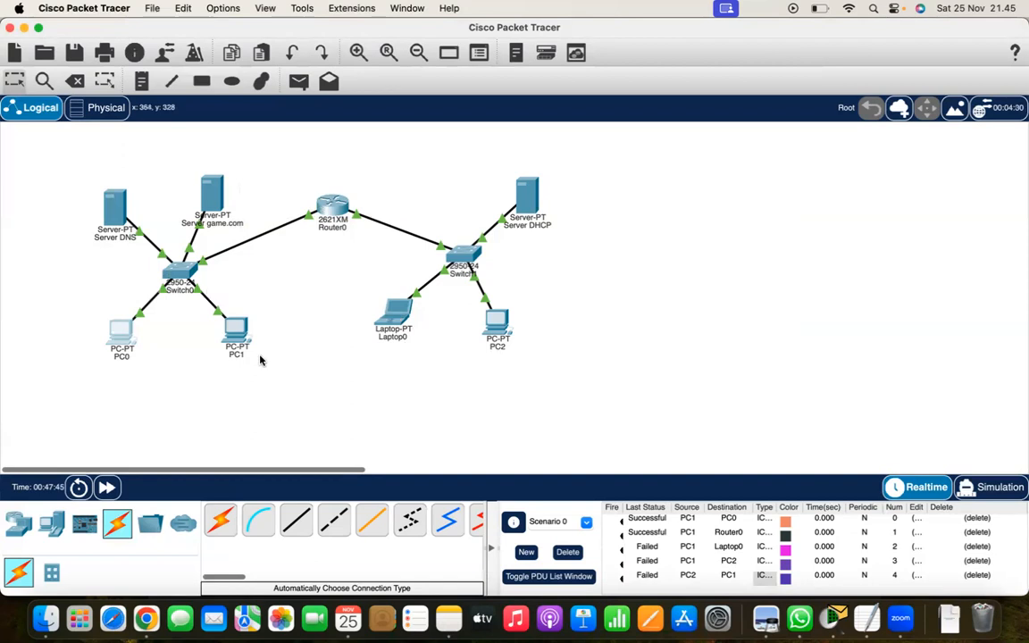
# Set PC0's IPv4 default gateway to 192.168.1.254 and copy the address for reuse
pyautogui.click(122, 338)
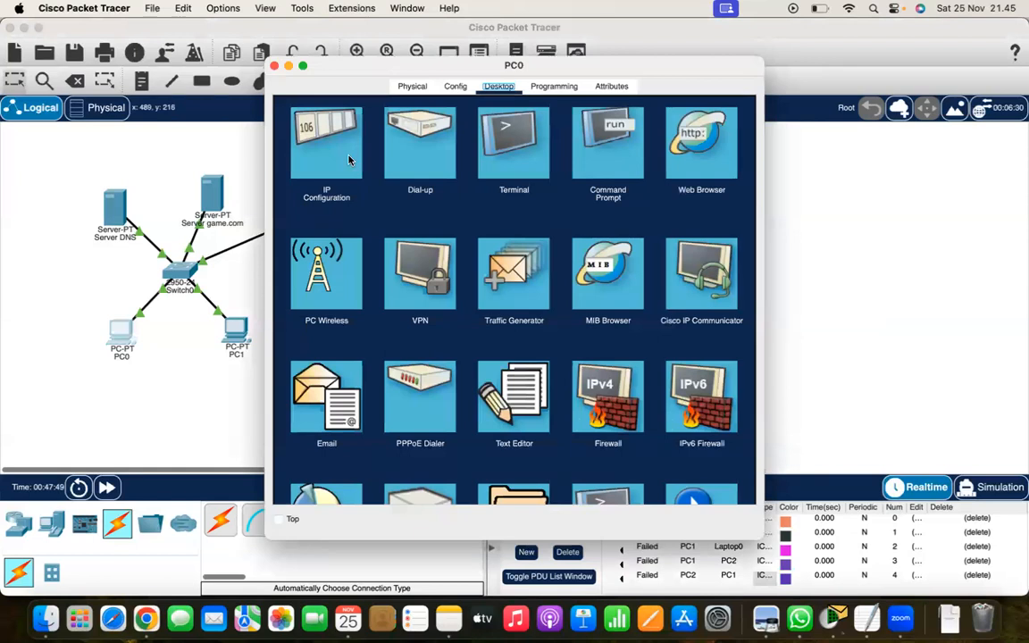
pyautogui.click(317, 138)
pyautogui.doubleClick(449, 246)
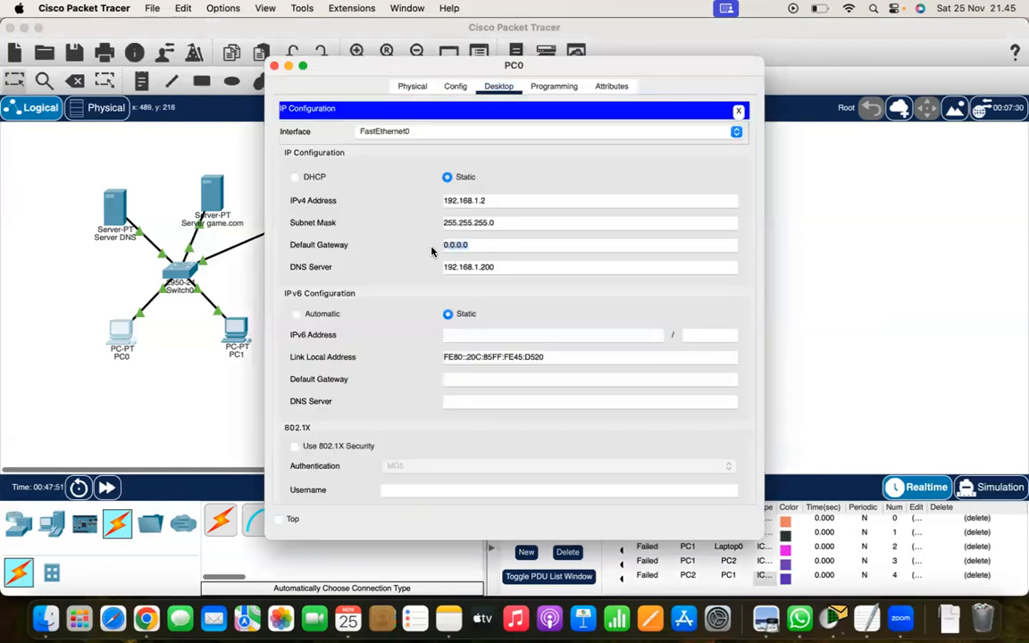
pyautogui.write('192.168.1.254')
pyautogui.press('super+a')
pyautogui.press('super+c')
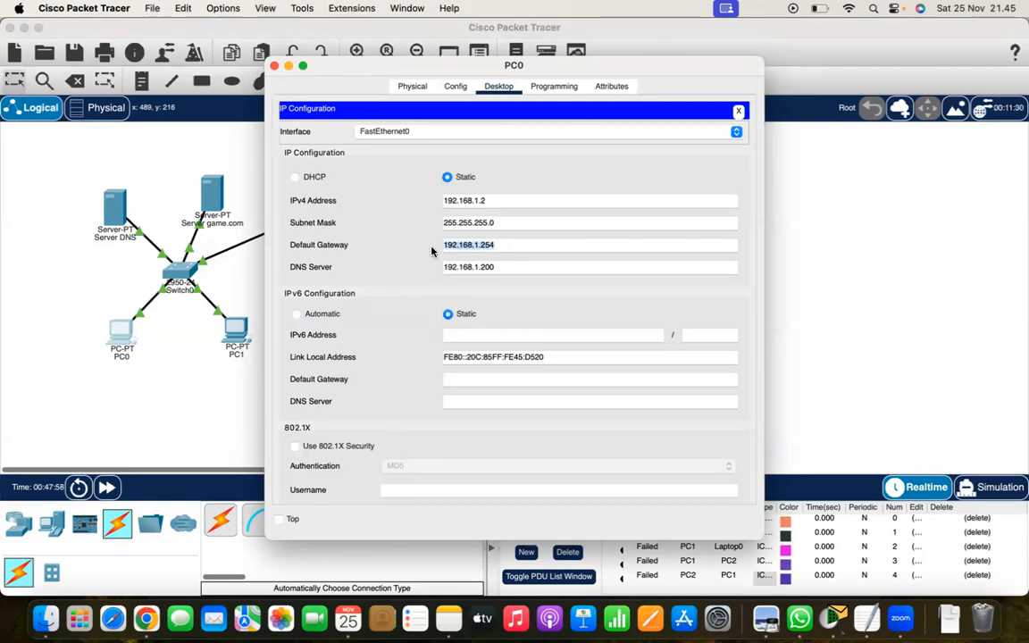
pyautogui.click(738, 109)
pyautogui.click(275, 65)
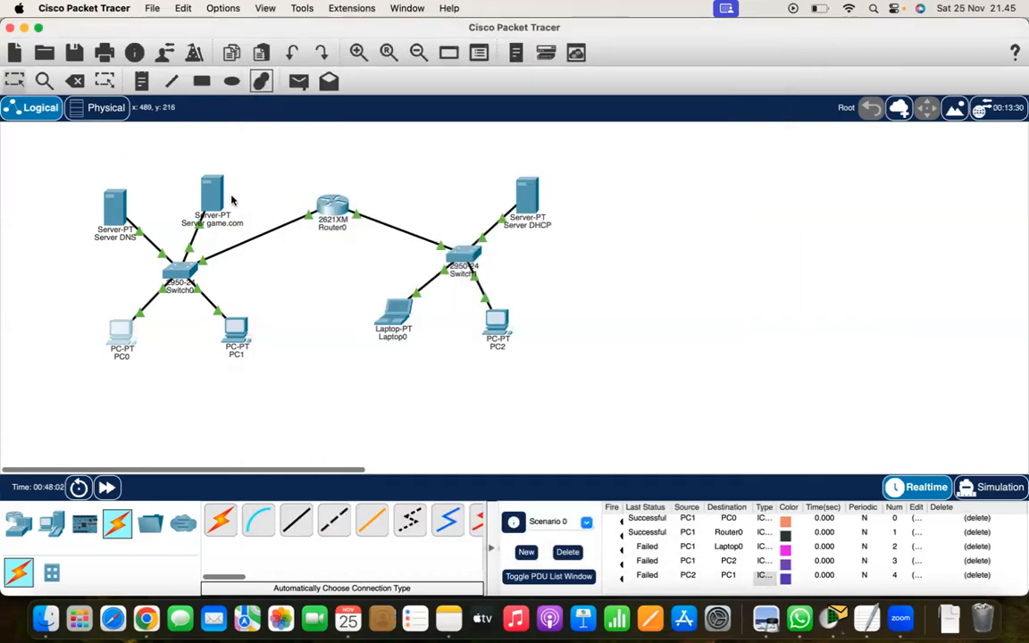
# Set PC1's IPv4 default gateway to the copied address 192.168.1.254
pyautogui.click(234, 329)
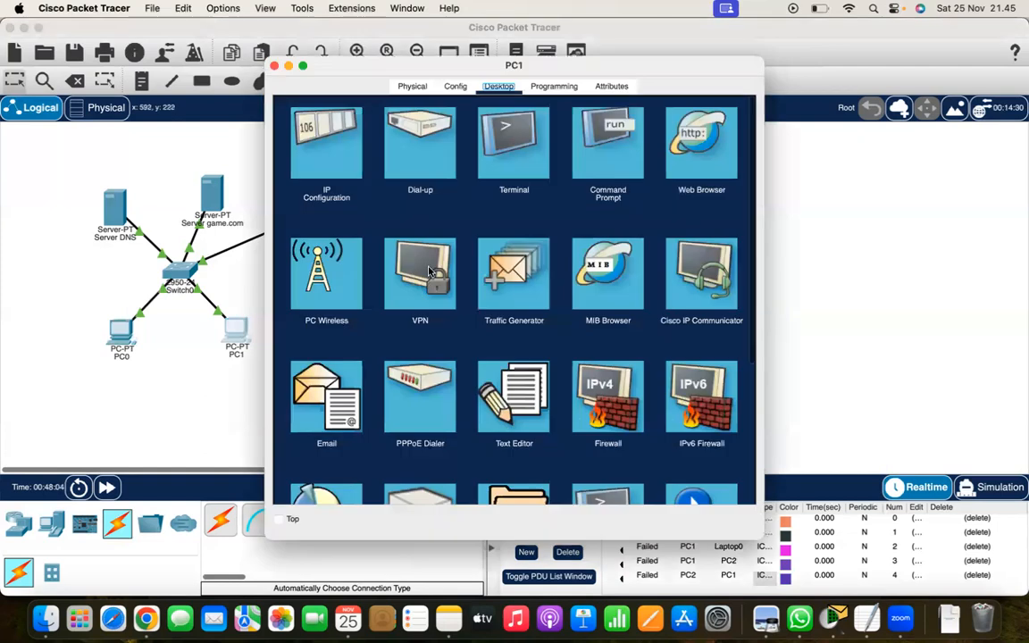
pyautogui.click(339, 167)
pyautogui.moveTo(487, 245); pyautogui.dragTo(373, 250)
pyautogui.press('super+v')
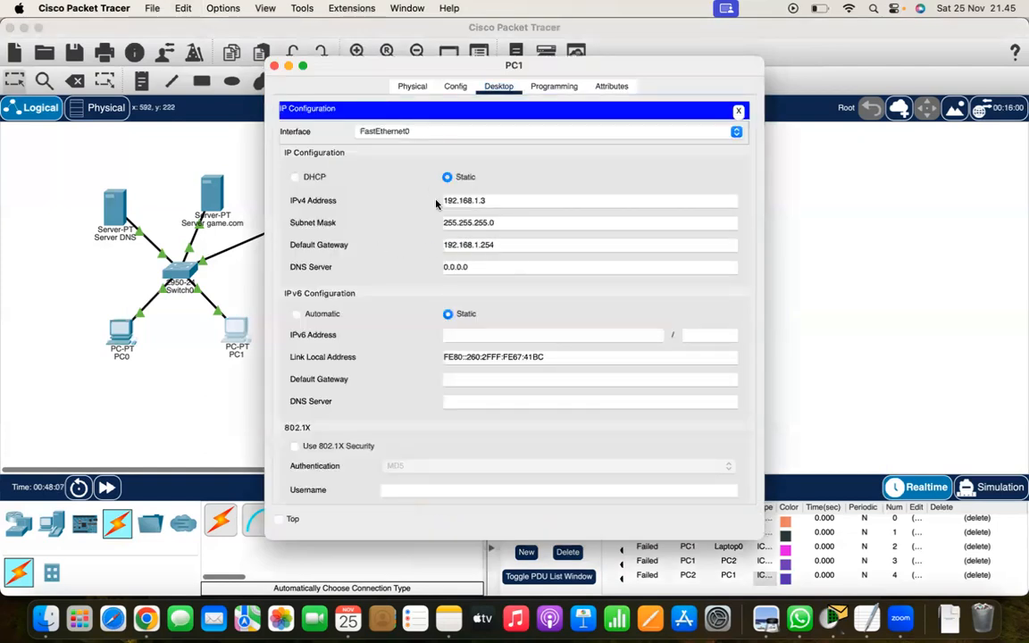
pyautogui.click(275, 66)
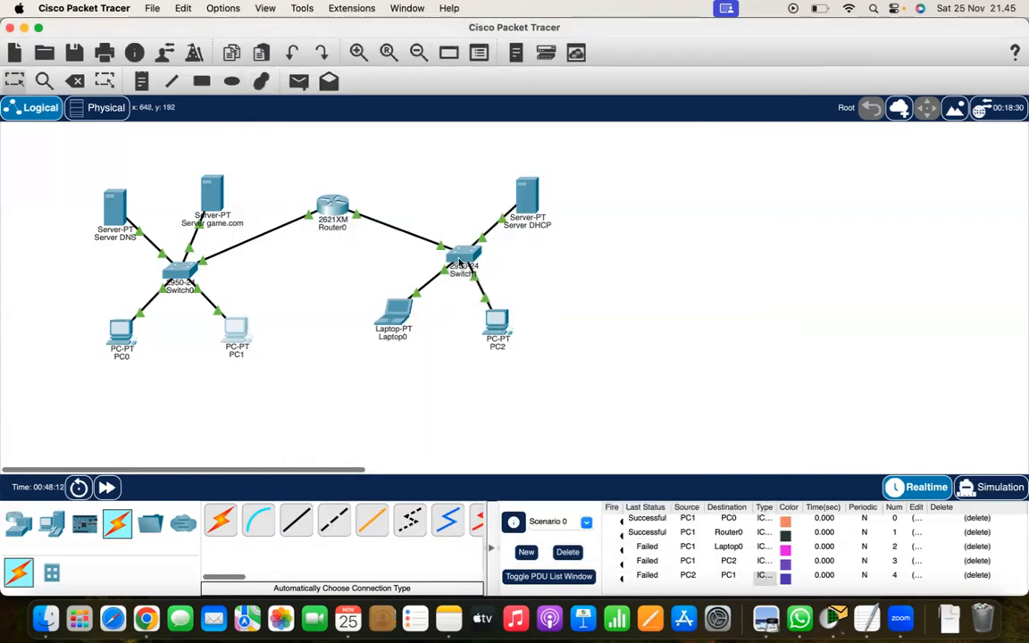
# Set Server DHCP's IPv4 default gateway to 192.168.2.254, reusing the copied address with its third octet changed to 2
pyautogui.click(530, 203)
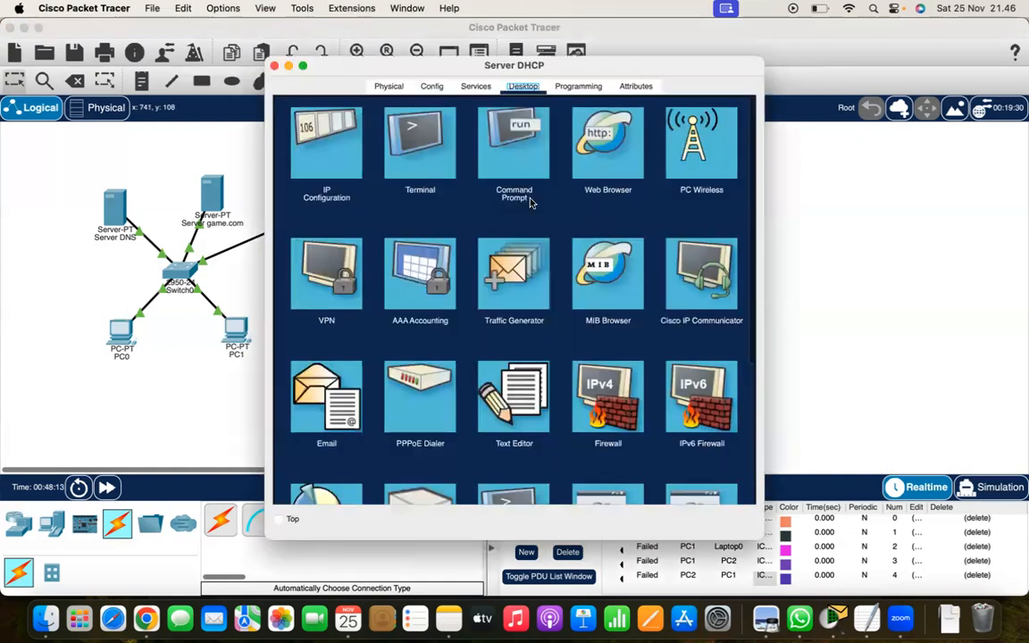
pyautogui.click(350, 158)
pyautogui.moveTo(498, 221); pyautogui.dragTo(416, 221)
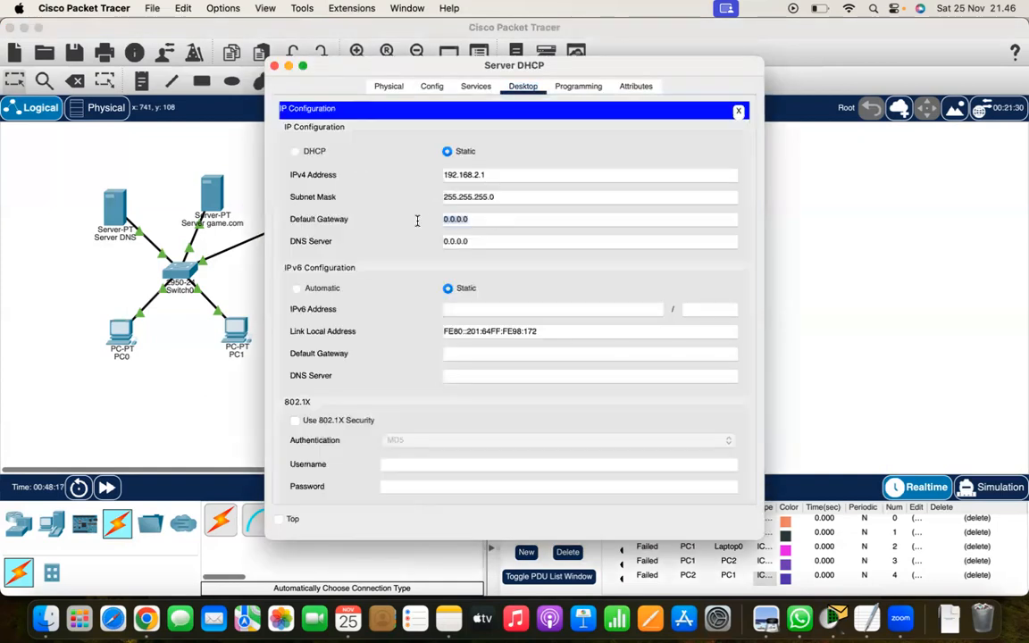
pyautogui.press('super+v')
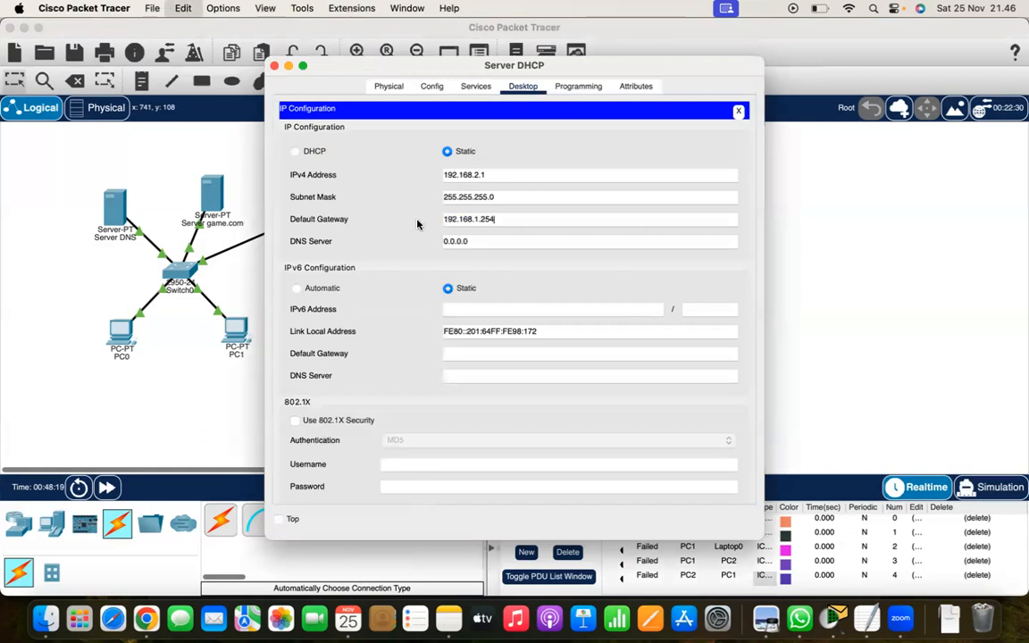
pyautogui.press('Left')
pyautogui.press('Left')
pyautogui.press('Left')
pyautogui.press('Left')
pyautogui.press('BackSpace')
pyautogui.write('2')
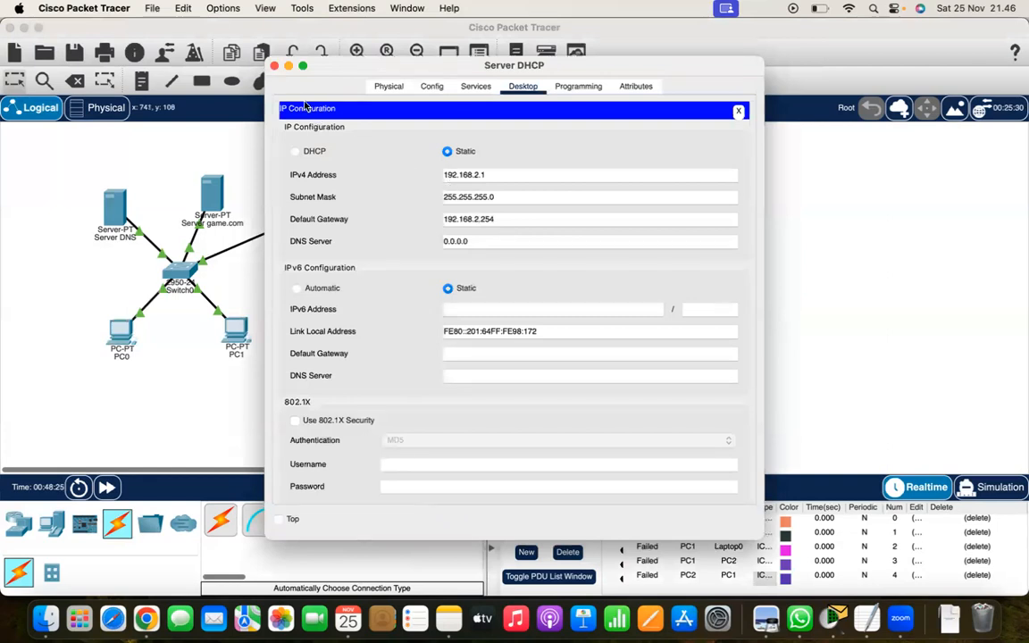
pyautogui.click(274, 66)
# Check Laptop0's IP configuration and request its DHCP settings again
pyautogui.click(393, 310)
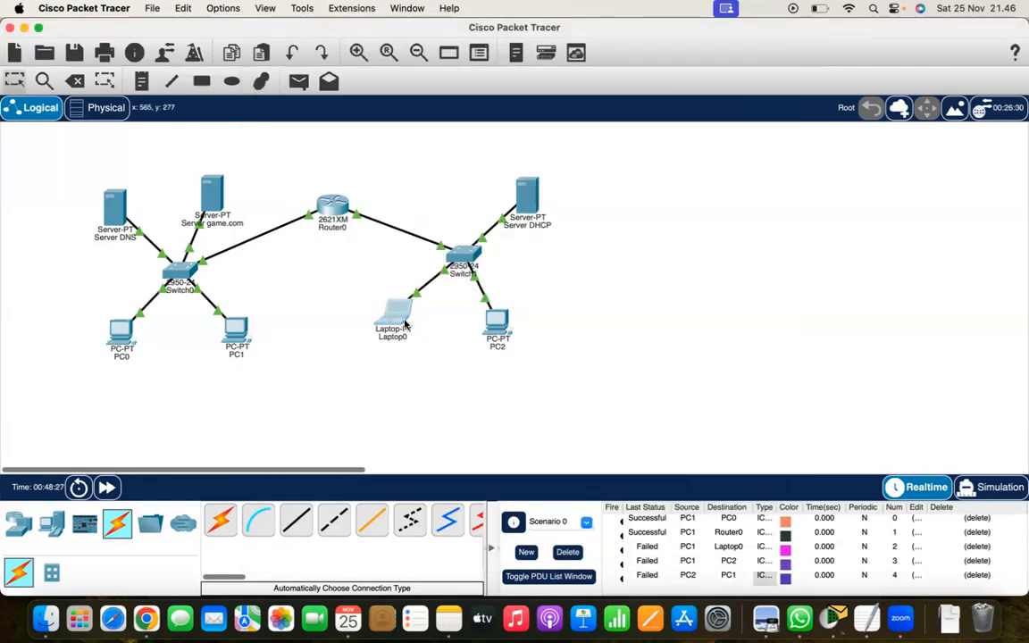
pyautogui.click(326, 159)
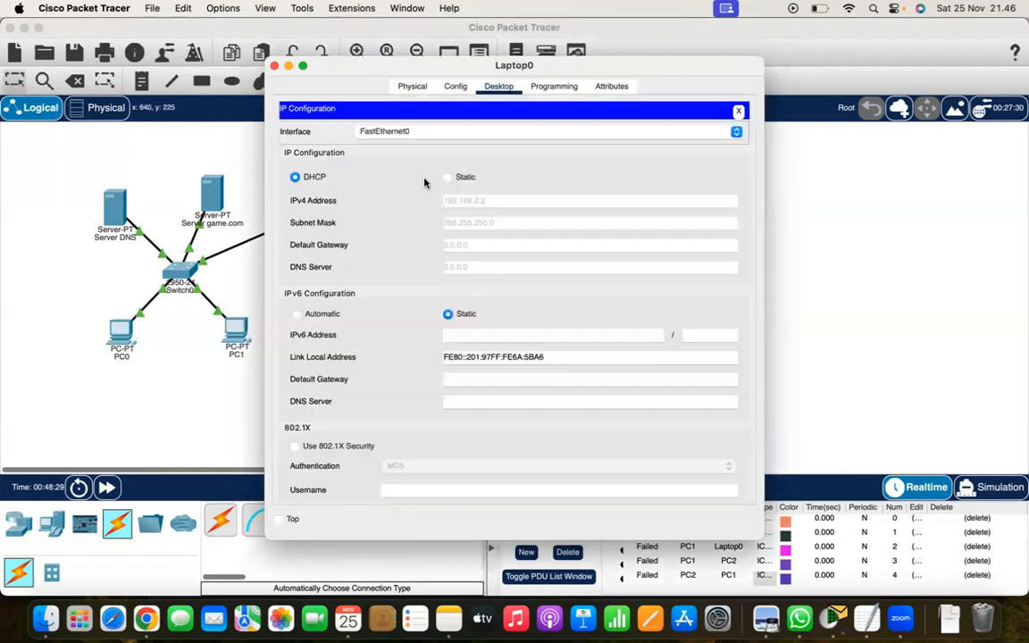
pyautogui.click(294, 177)
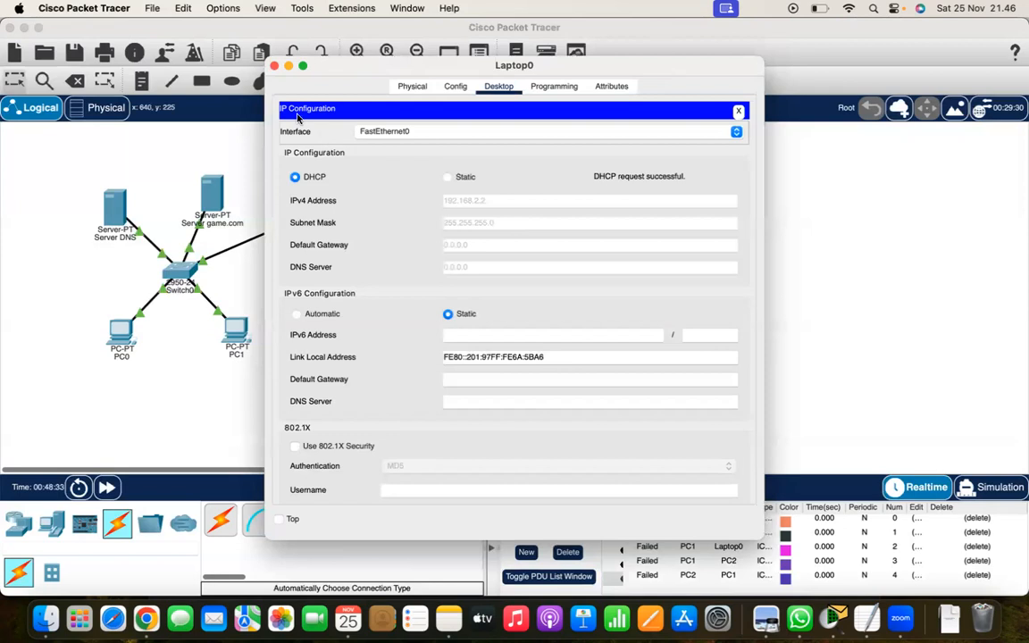
pyautogui.click(275, 66)
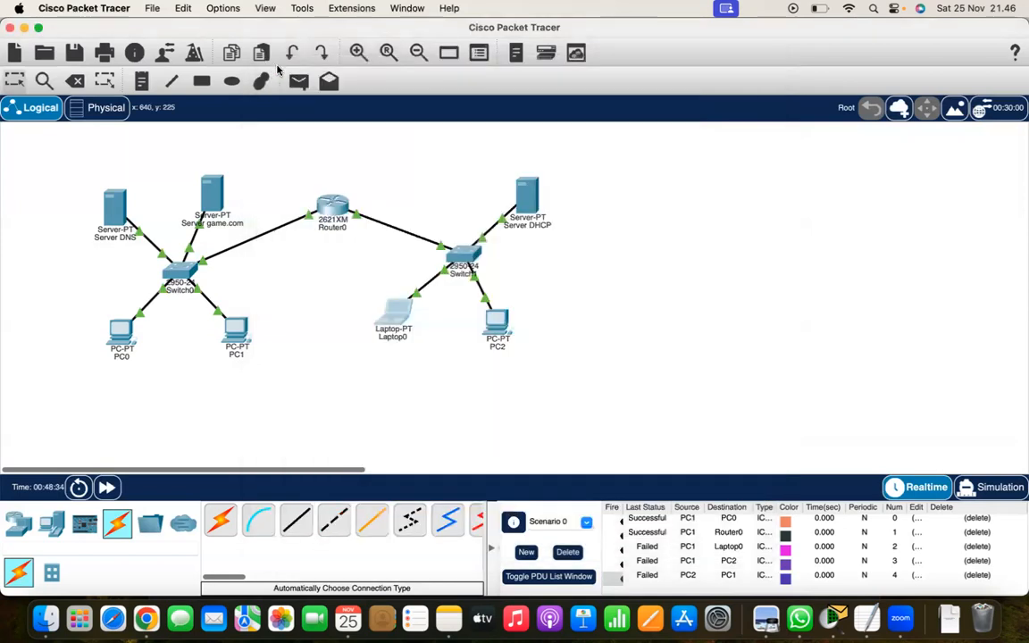
# Set the default gateway of serverPool in Server DHCP's DHCP service to 192.168.2.254 and save the pool
pyautogui.click(527, 193)
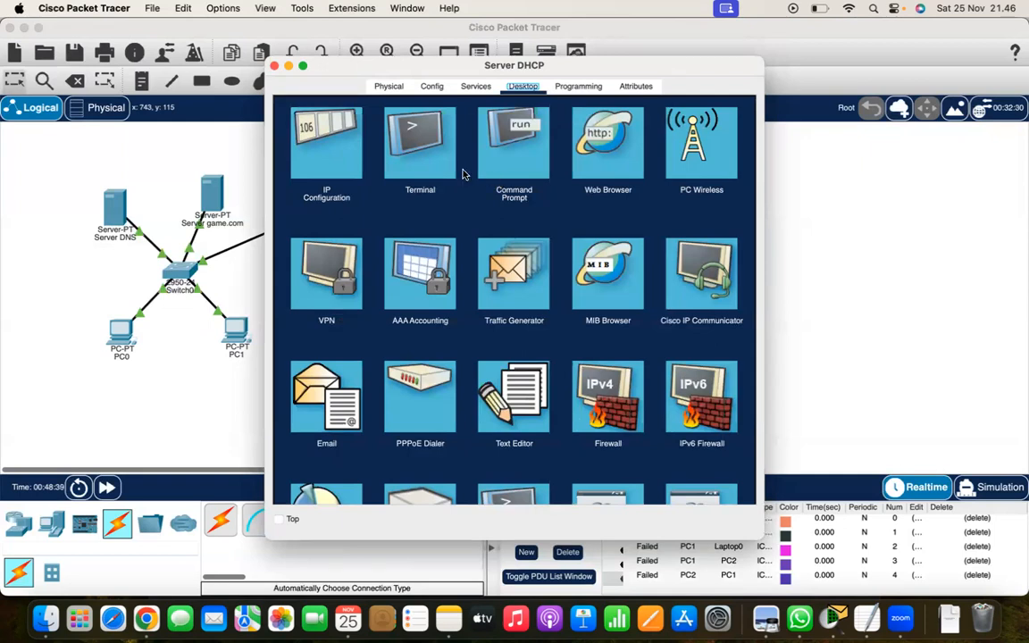
pyautogui.click(464, 89)
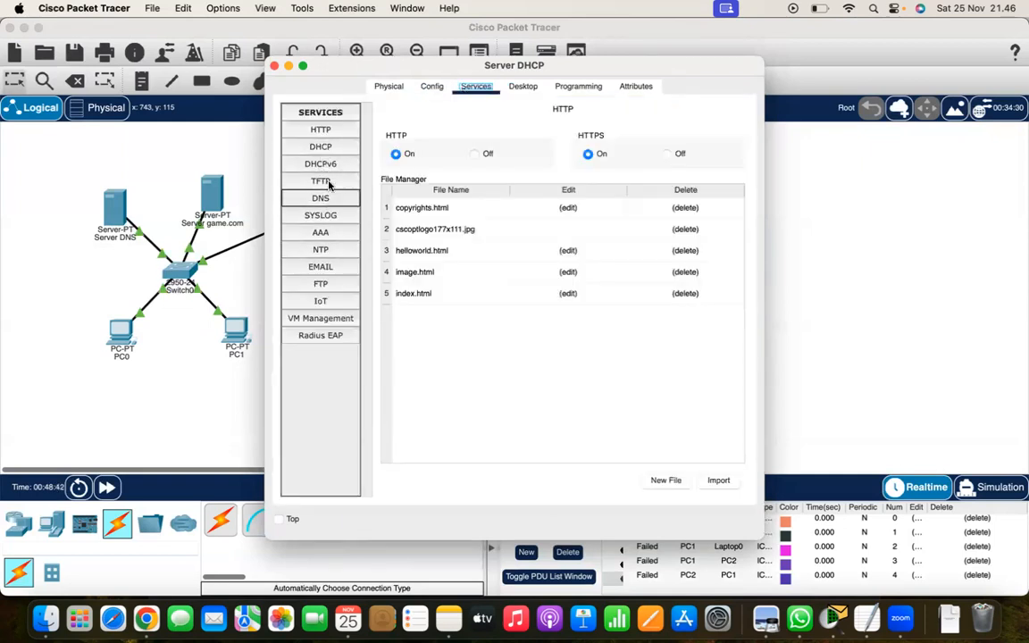
pyautogui.click(322, 149)
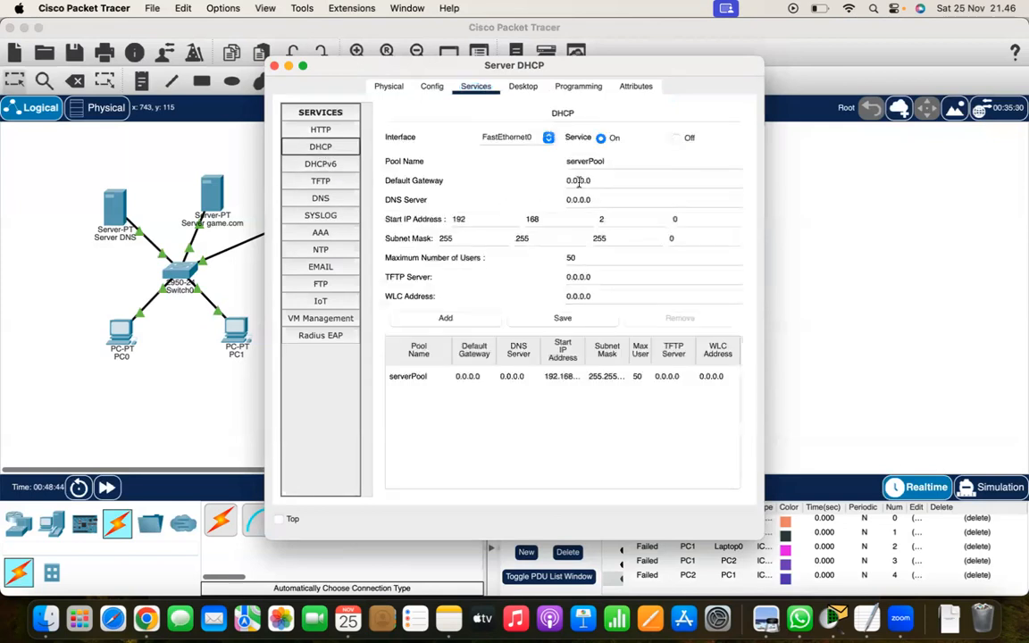
pyautogui.moveTo(604, 179); pyautogui.dragTo(518, 180)
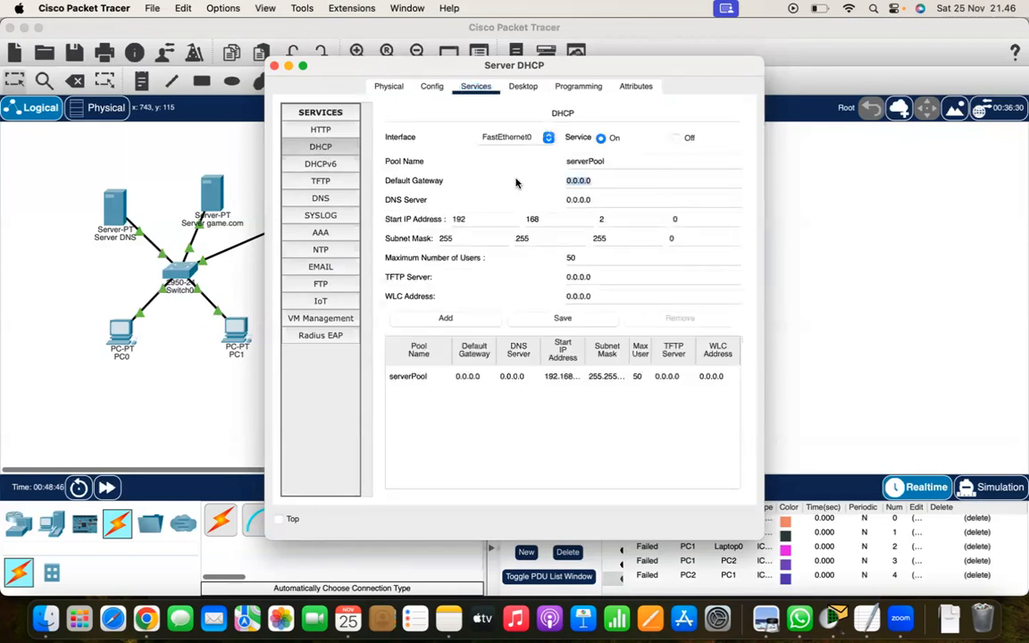
pyautogui.write('192.168.2.254')
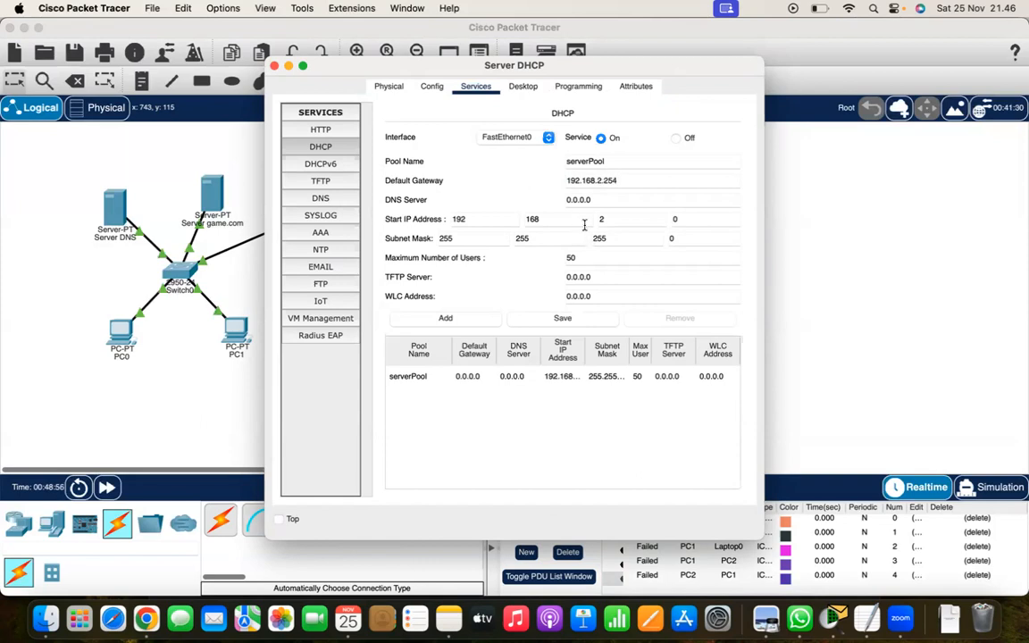
pyautogui.click(565, 318)
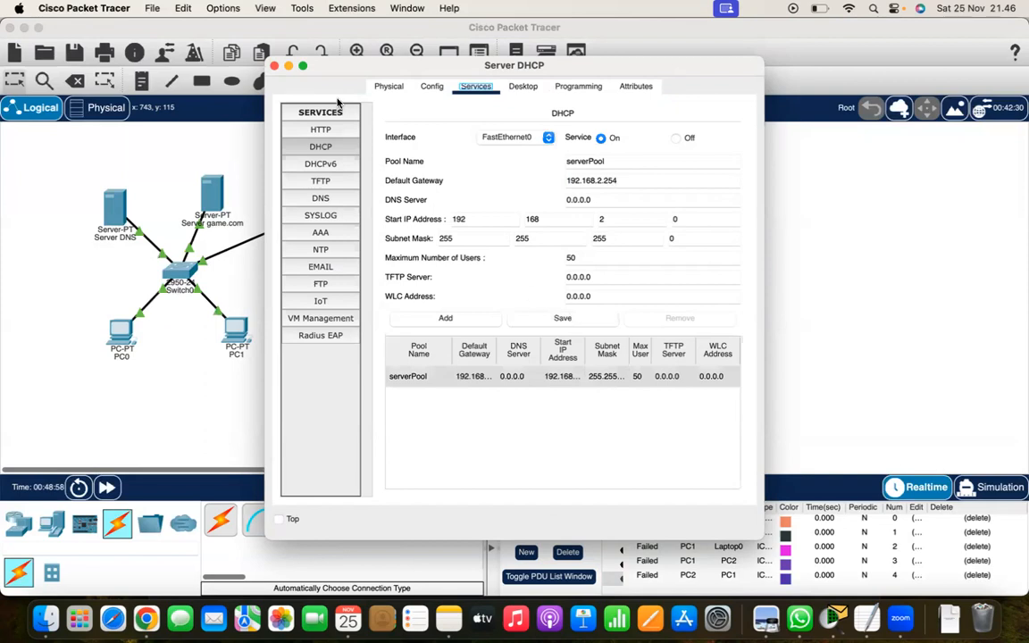
pyautogui.click(275, 65)
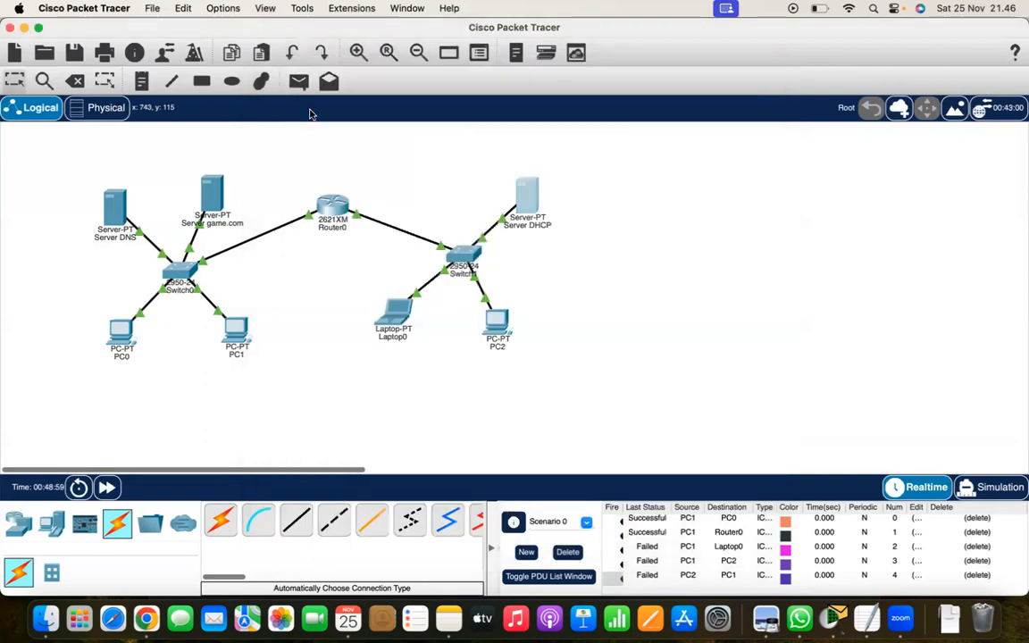
# Renew Laptop0's DHCP lease by switching its IP configuration to Static and back to DHCP
pyautogui.click(398, 313)
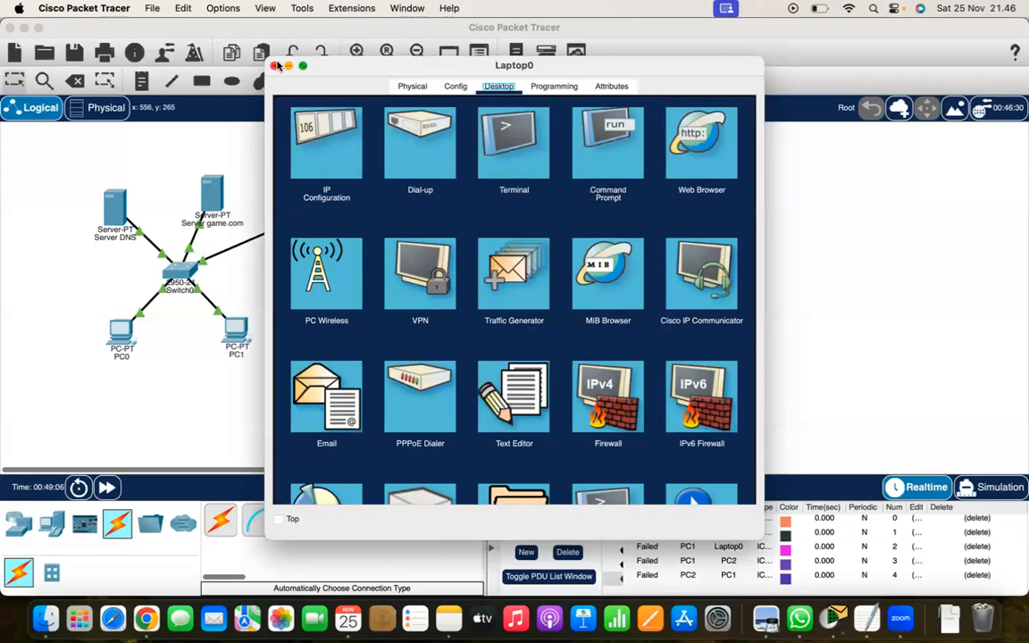
pyautogui.click(326, 136)
pyautogui.click(449, 177)
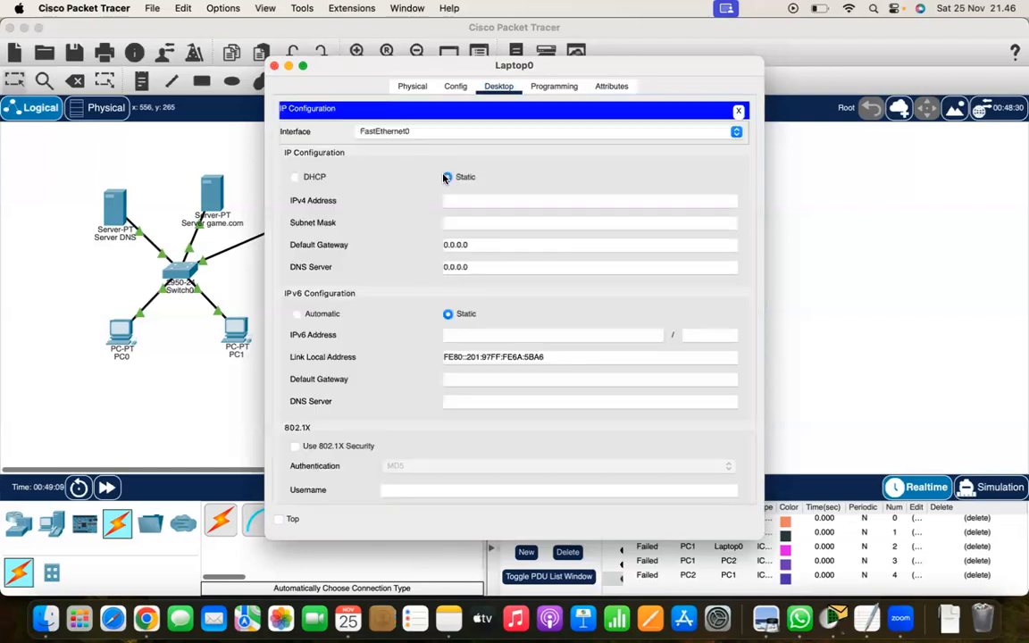
pyautogui.click(296, 177)
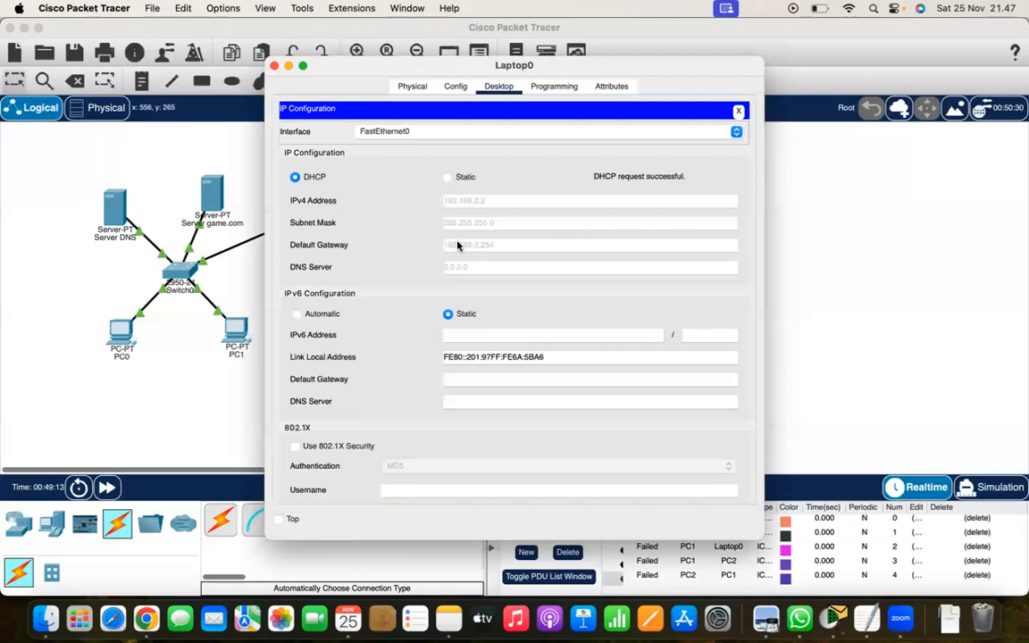
pyautogui.click(274, 66)
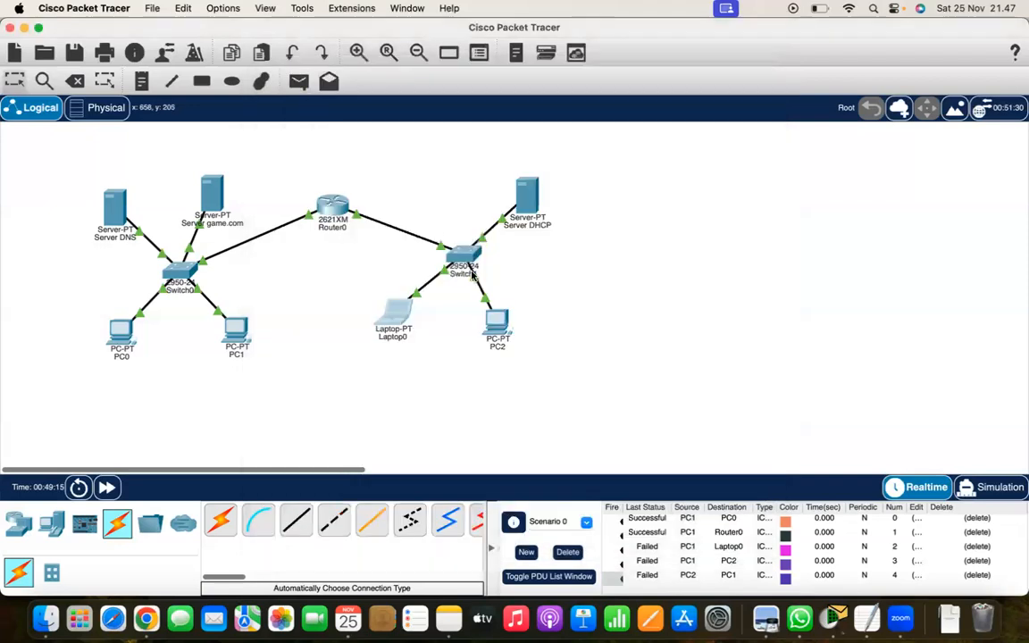
# Renew PC2's DHCP lease by switching its IP configuration to Static and back to DHCP
pyautogui.click(497, 322)
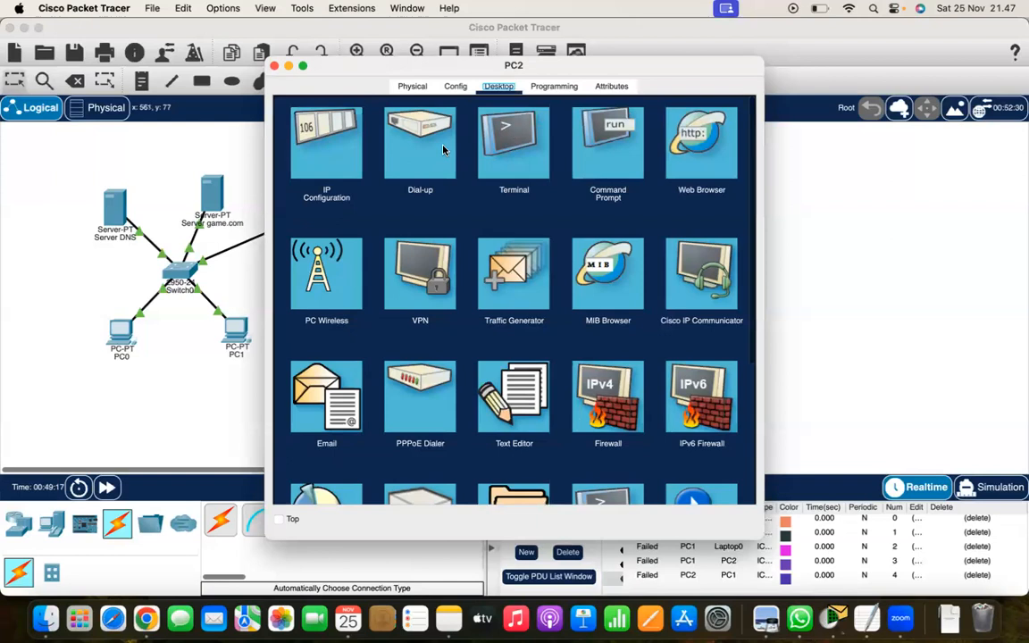
pyautogui.click(324, 145)
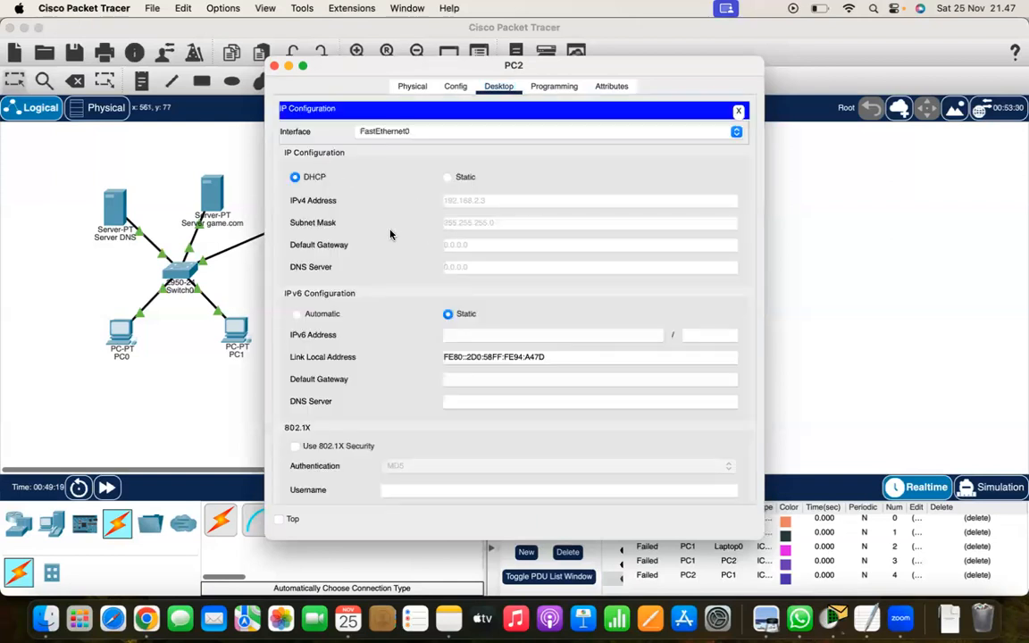
pyautogui.click(447, 179)
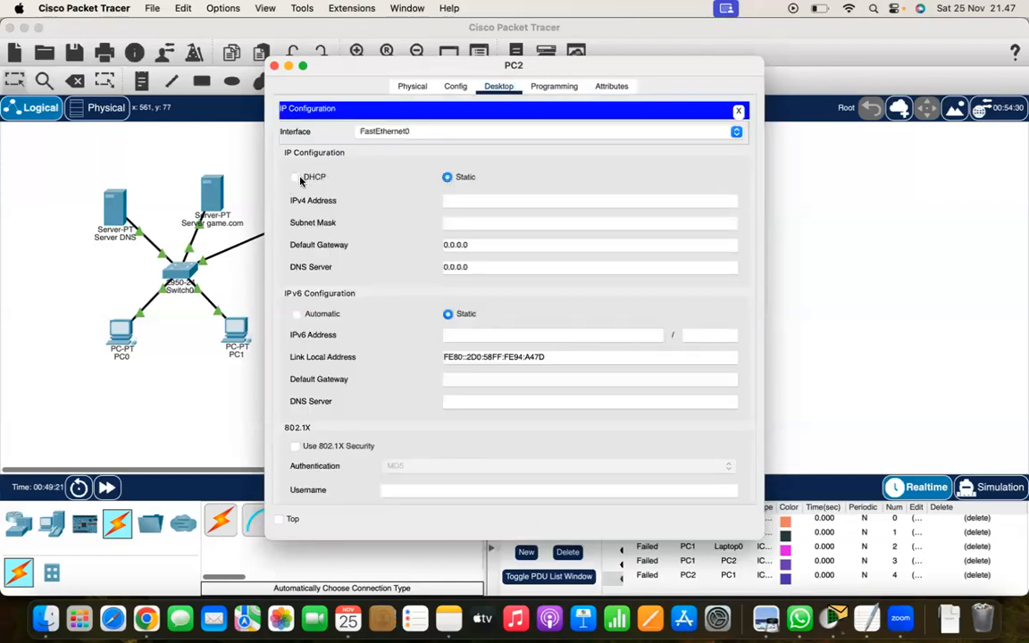
pyautogui.click(299, 178)
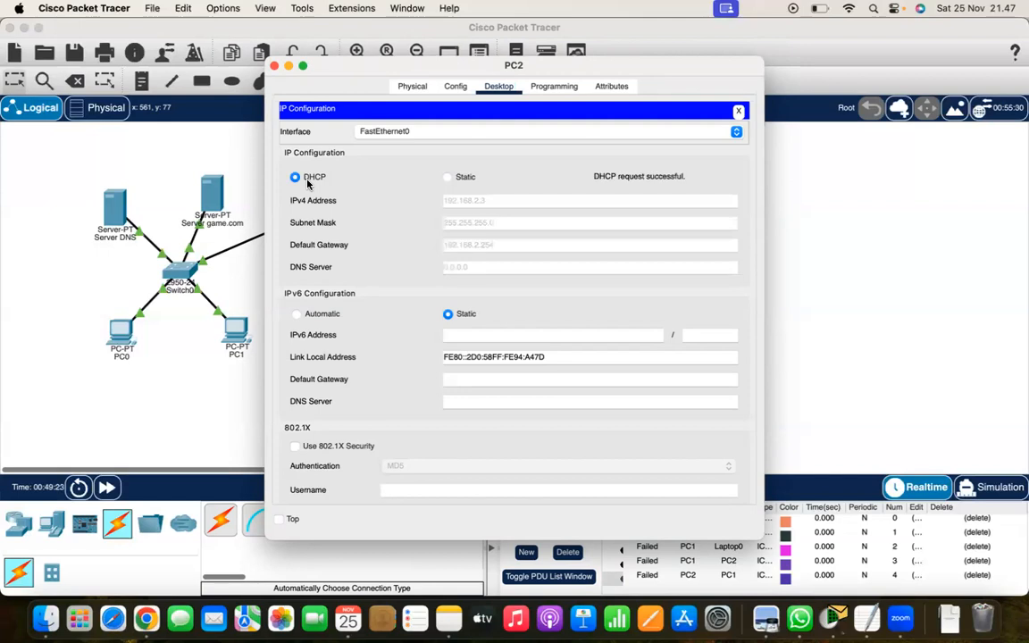
pyautogui.click(274, 70)
# Delete Scenario 0's existing PDU entries to clear the earlier test results
pyautogui.click(568, 551)
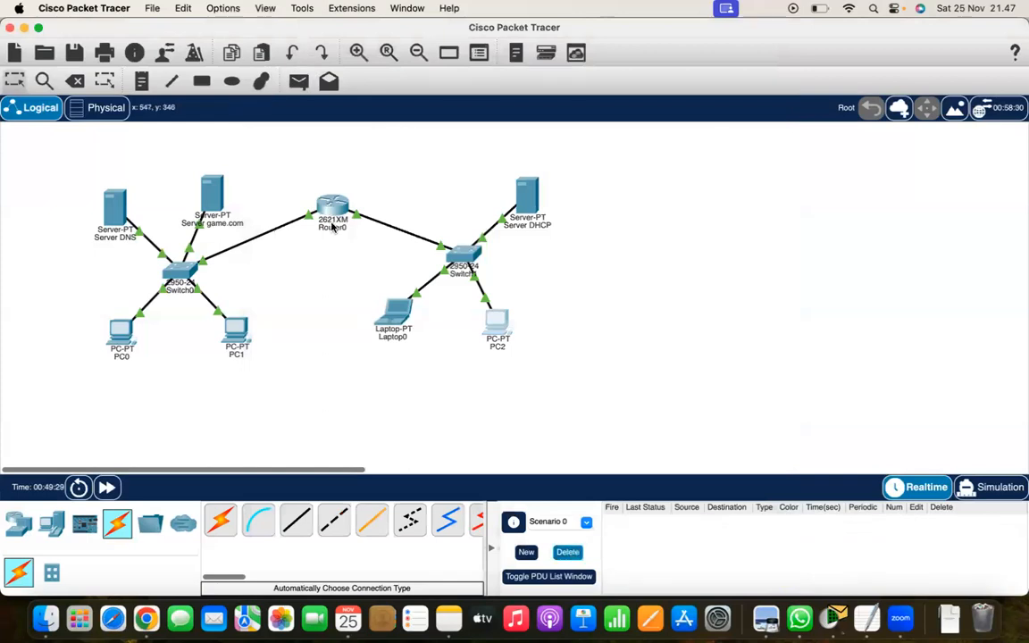
pyautogui.click(299, 81)
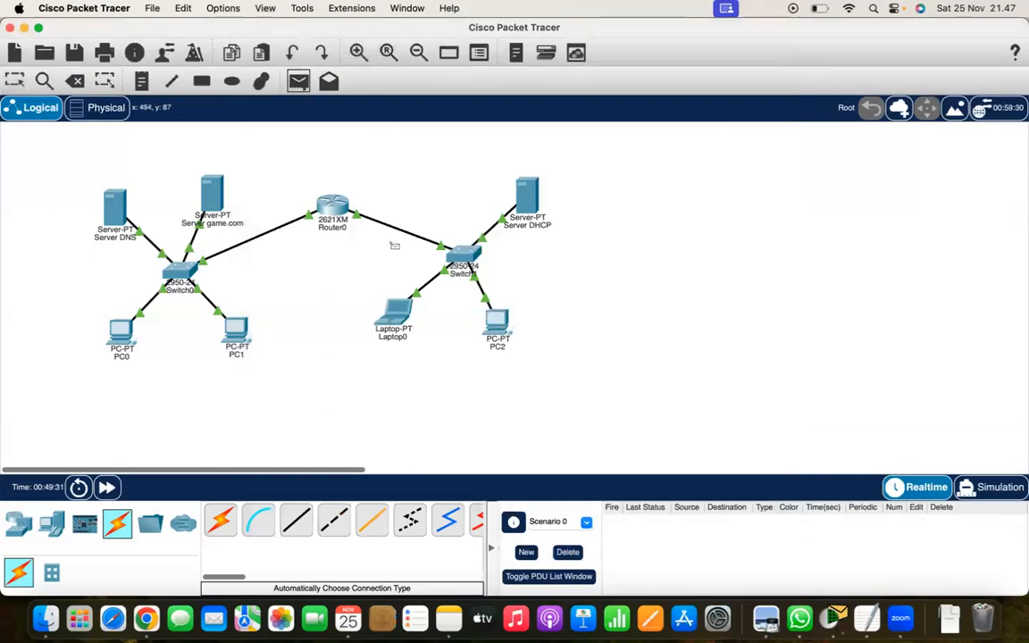
pyautogui.moveTo(393, 317)
pyautogui.press('Escape')
# Ping the router's other-network address 192.168.1.254 from Laptop0's command prompt
pyautogui.doubleClick(399, 317)
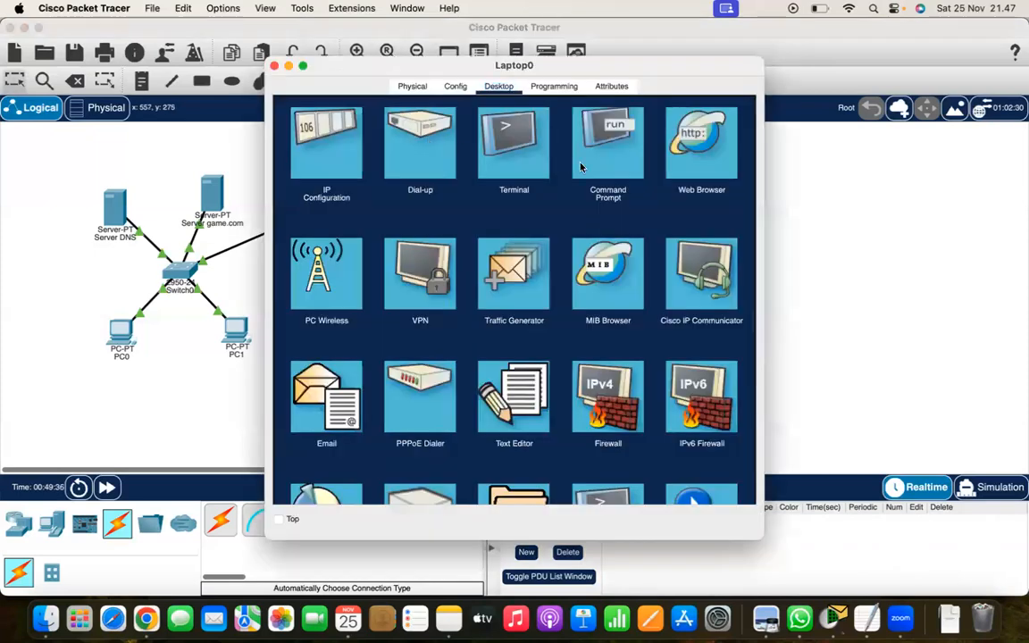
pyautogui.click(580, 167)
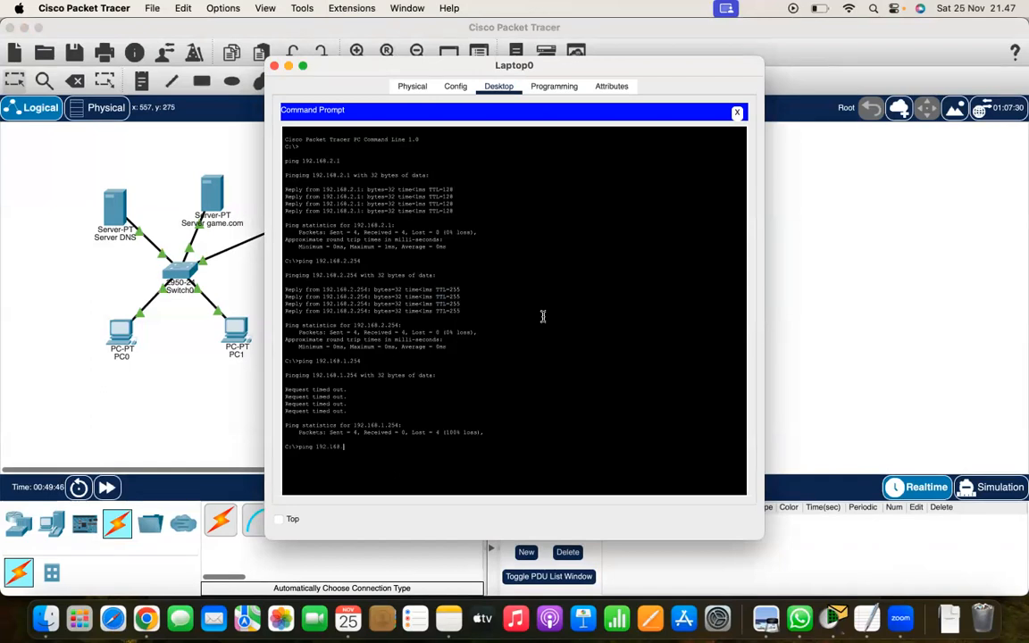
pyautogui.write('54')
pyautogui.press('Return')
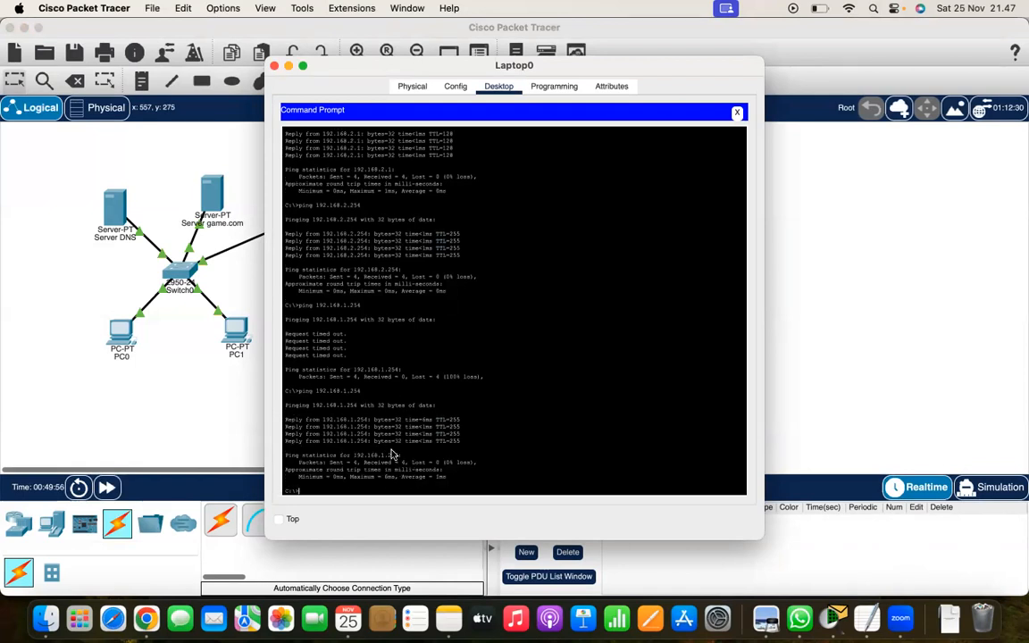
# Ping PC1's address 192.168.1.3 from Laptop0's command prompt, review the ping history and close the Laptop0 window
pyautogui.press('Up')
pyautogui.press('BackSpace')
pyautogui.hscroll(2, 183, 416)
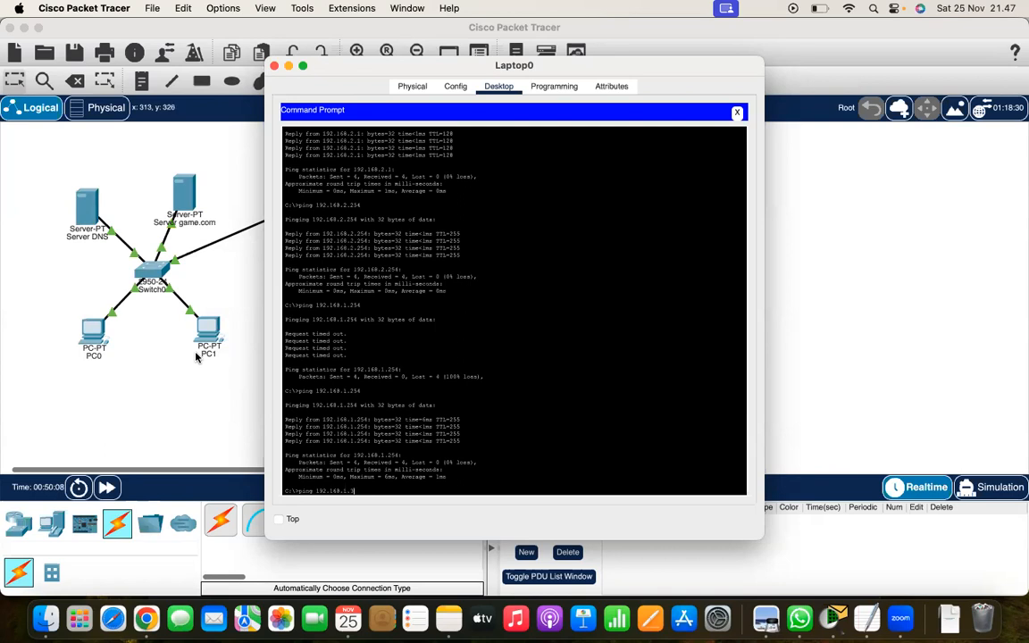
pyautogui.press('Return')
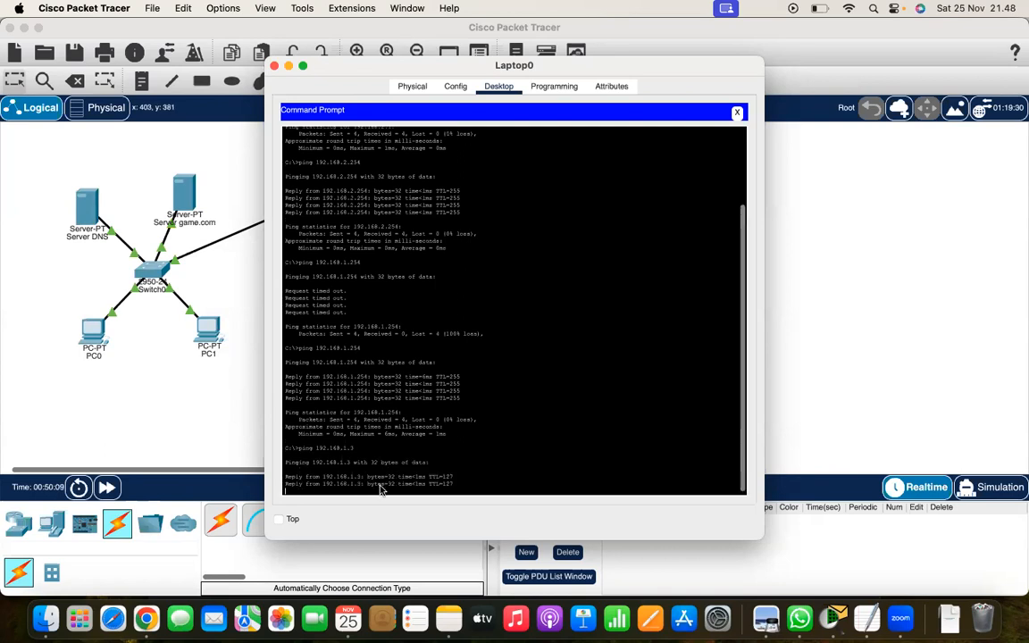
pyautogui.scroll(5, 304, 260)
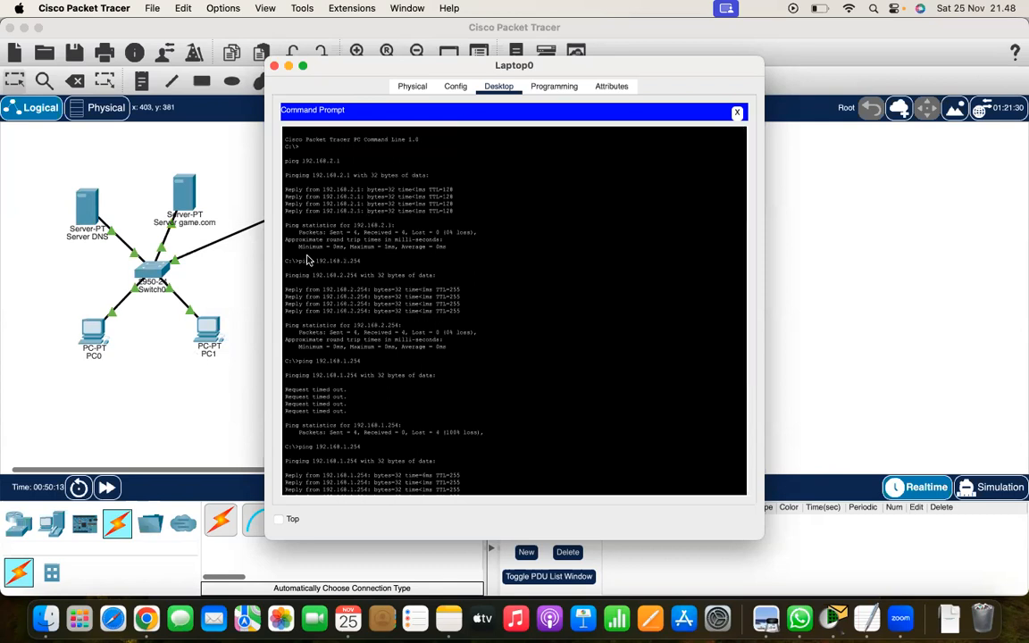
pyautogui.click(274, 65)
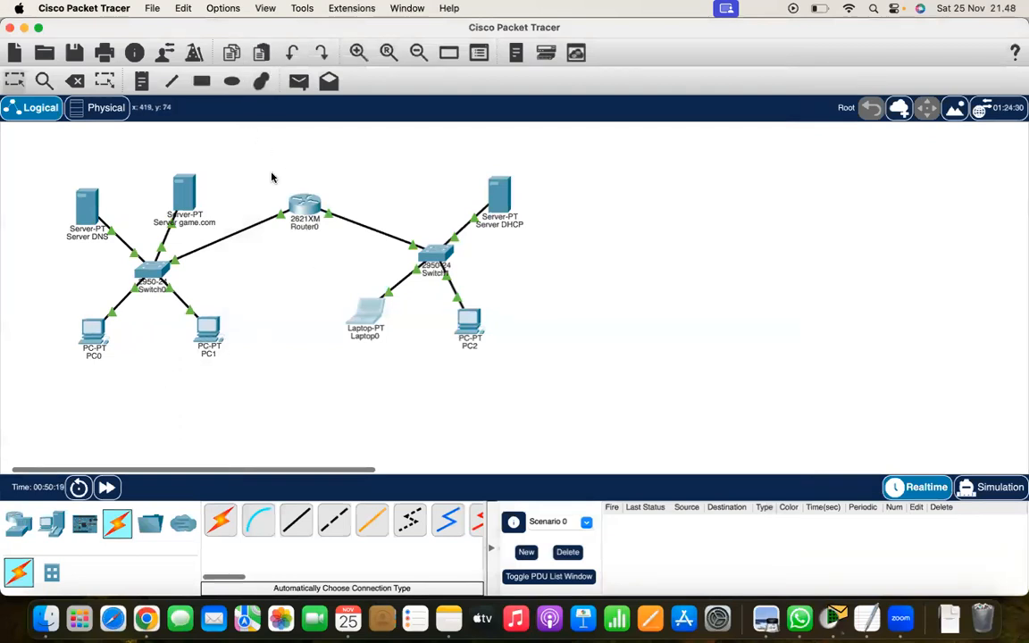
# Send a simple PDU from PC1 to Laptop0 and another from Laptop0 back to PC1
pyautogui.click(298, 82)
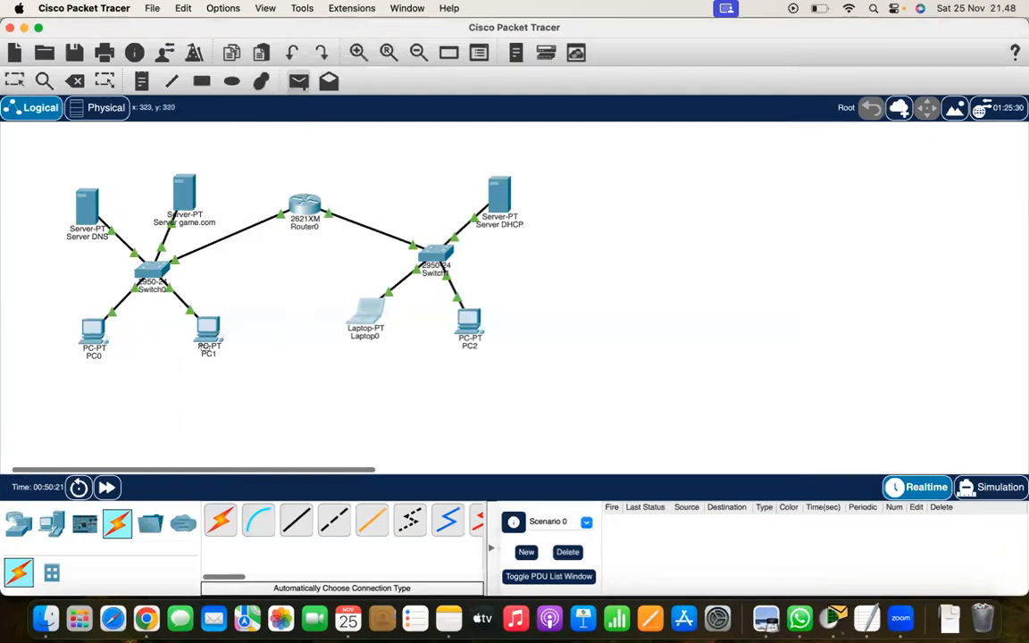
pyautogui.click(208, 331)
pyautogui.click(366, 310)
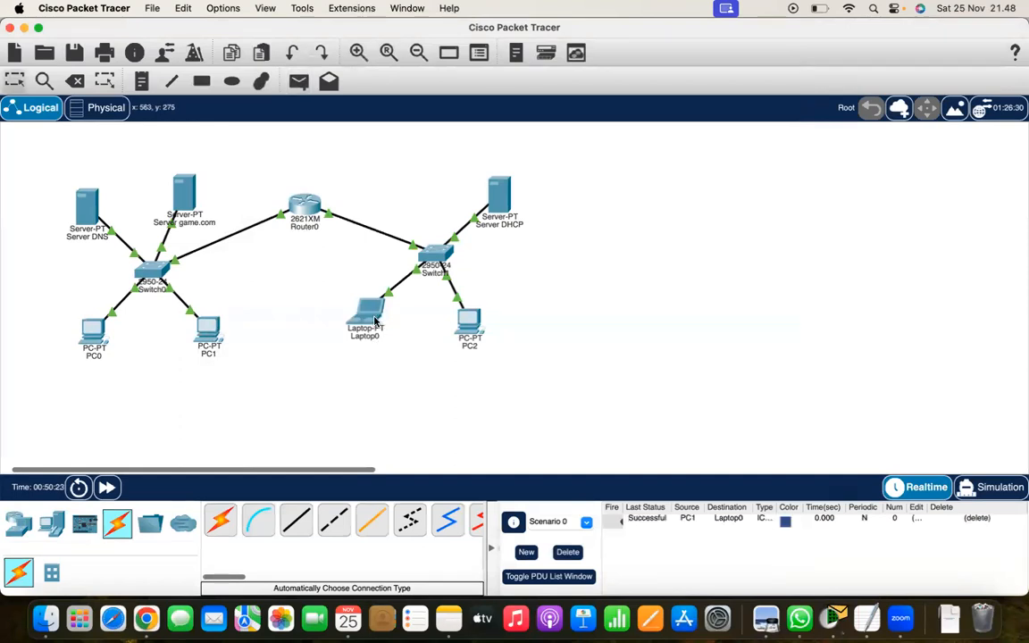
pyautogui.click(298, 81)
pyautogui.click(366, 310)
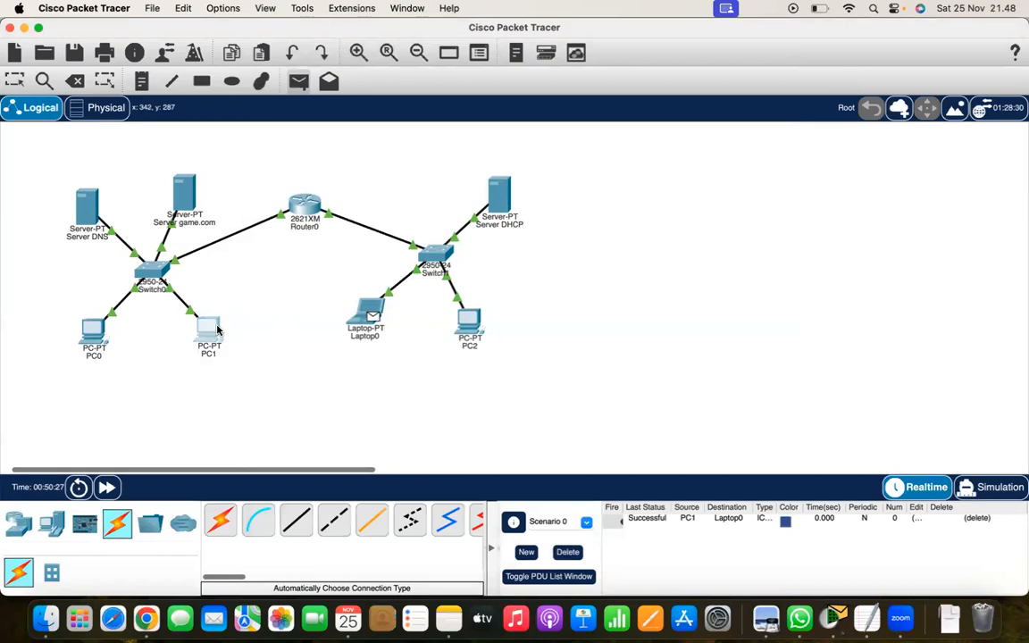
pyautogui.click(208, 330)
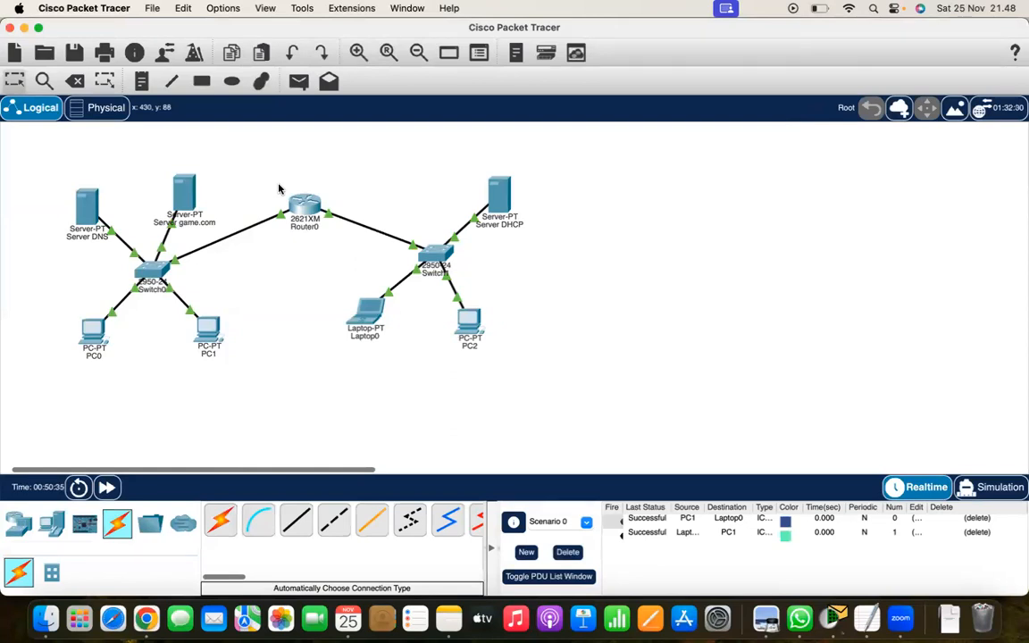
# Try to load the web server at 192.168.1.100 in Laptop0's web browser
pyautogui.click(371, 314)
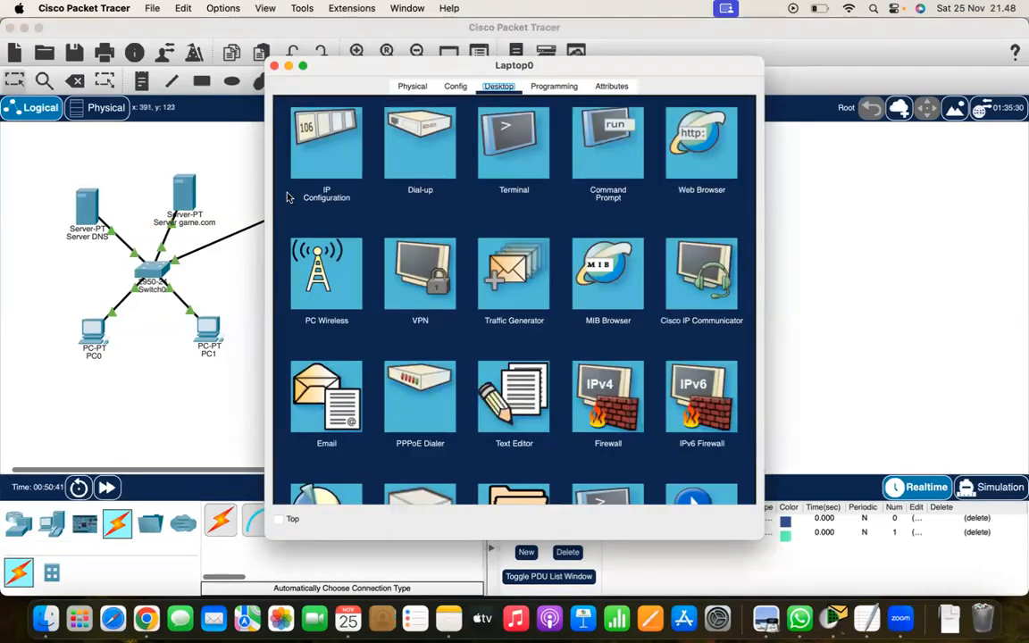
pyautogui.click(691, 149)
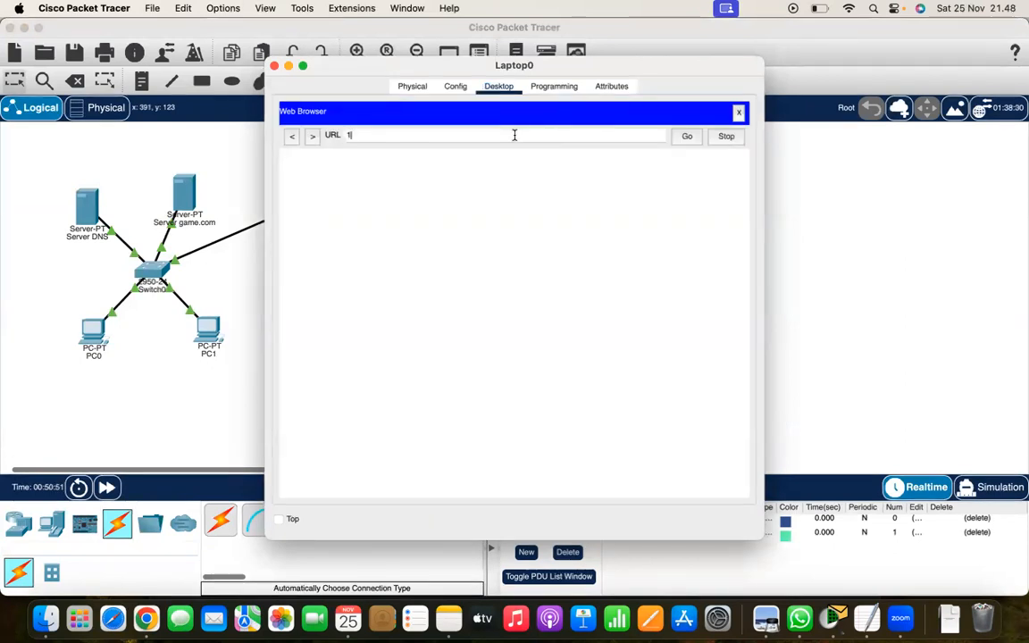
pyautogui.write('192.168.1.100')
pyautogui.press('Return')
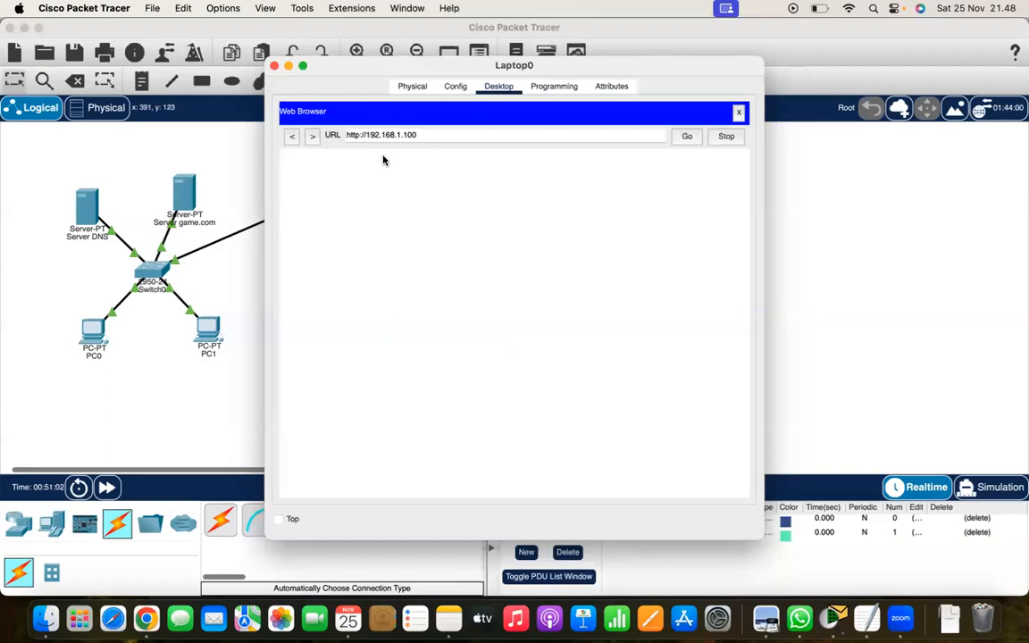
pyautogui.moveTo(378, 65); pyautogui.dragTo(599, 91)
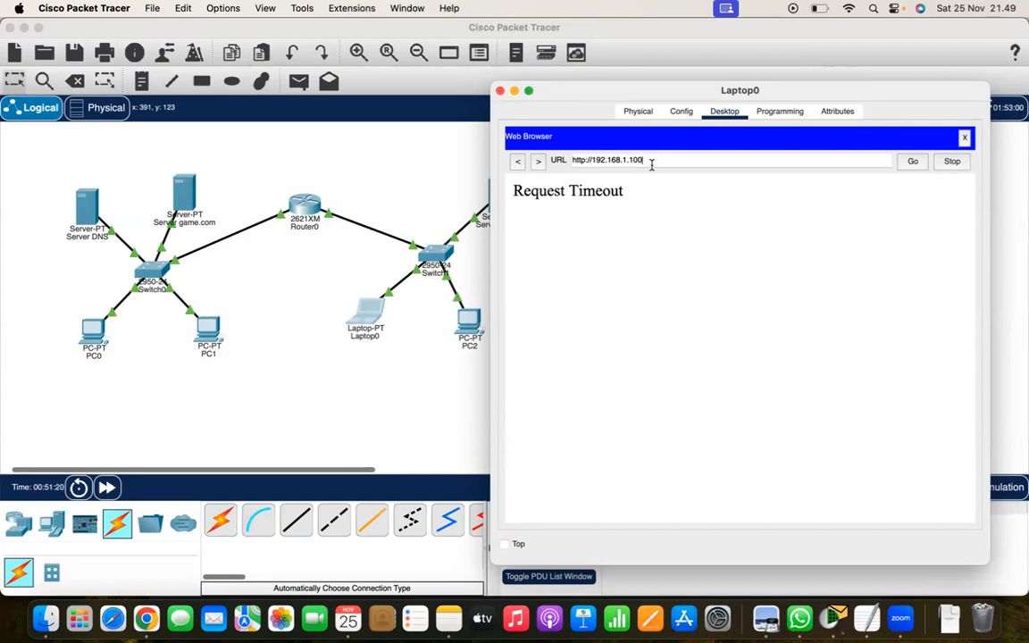
pyautogui.click(501, 90)
# Check the IP configuration of Server game.com, including its IPv4 address and default gateway
pyautogui.click(184, 192)
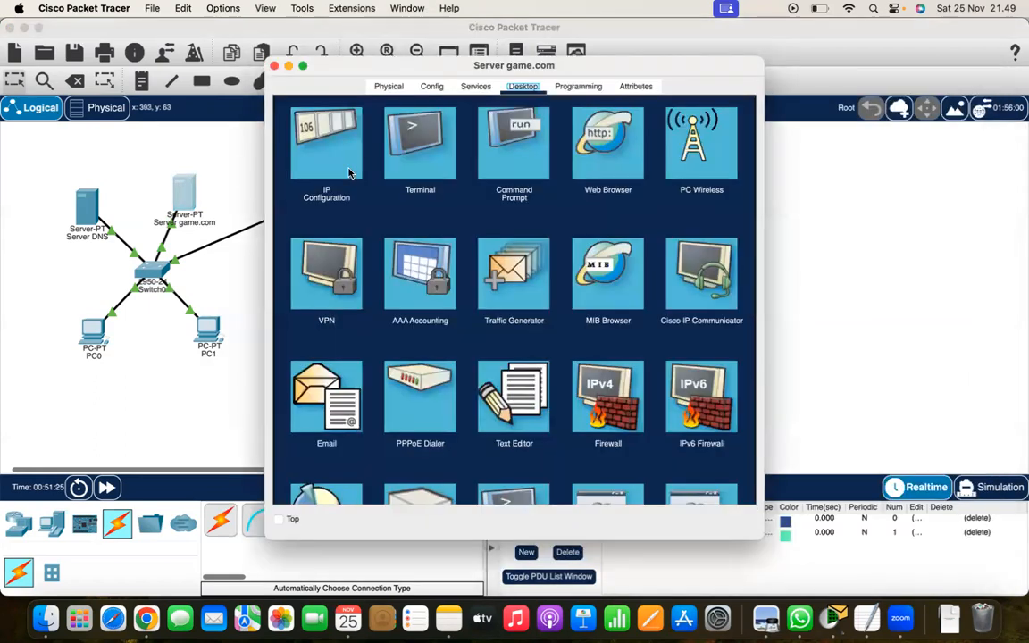
pyautogui.click(319, 156)
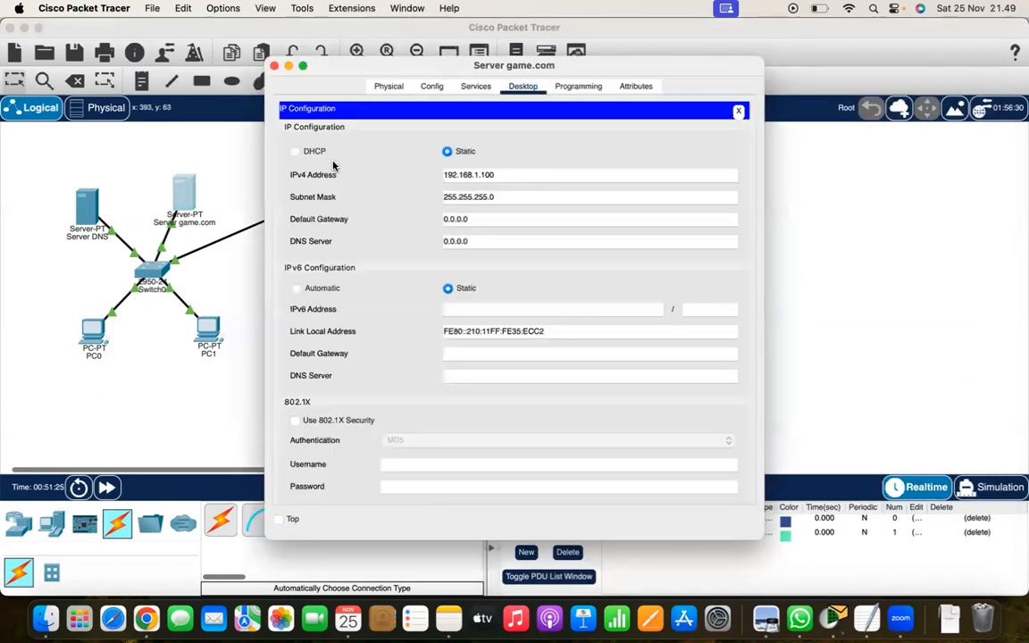
pyautogui.click(274, 65)
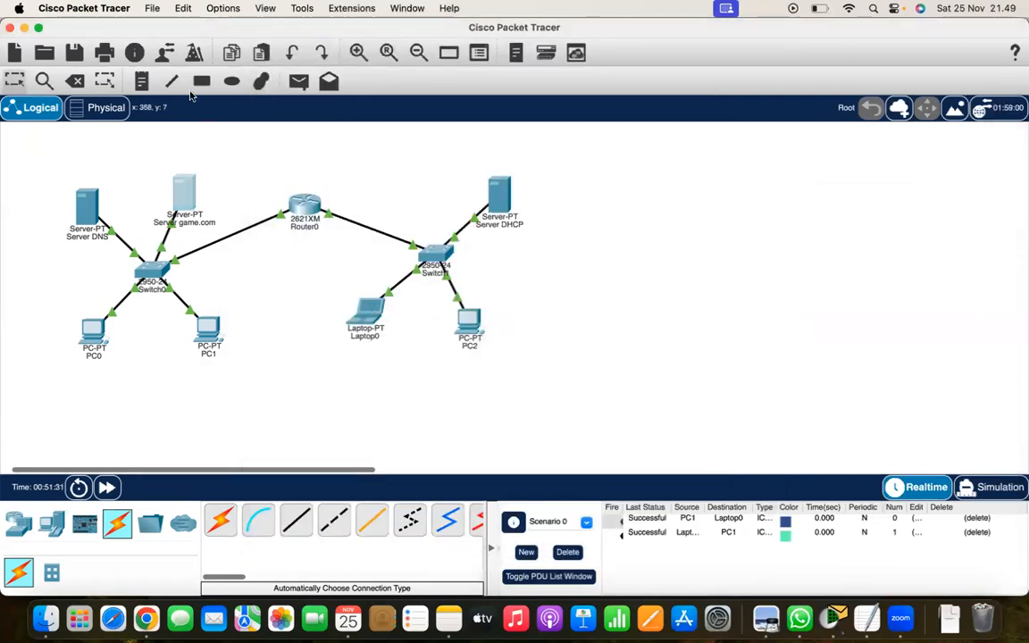
# Send a simple PDU from Laptop0 to Server game.com to test reachability across the router
pyautogui.click(299, 83)
pyautogui.click(368, 311)
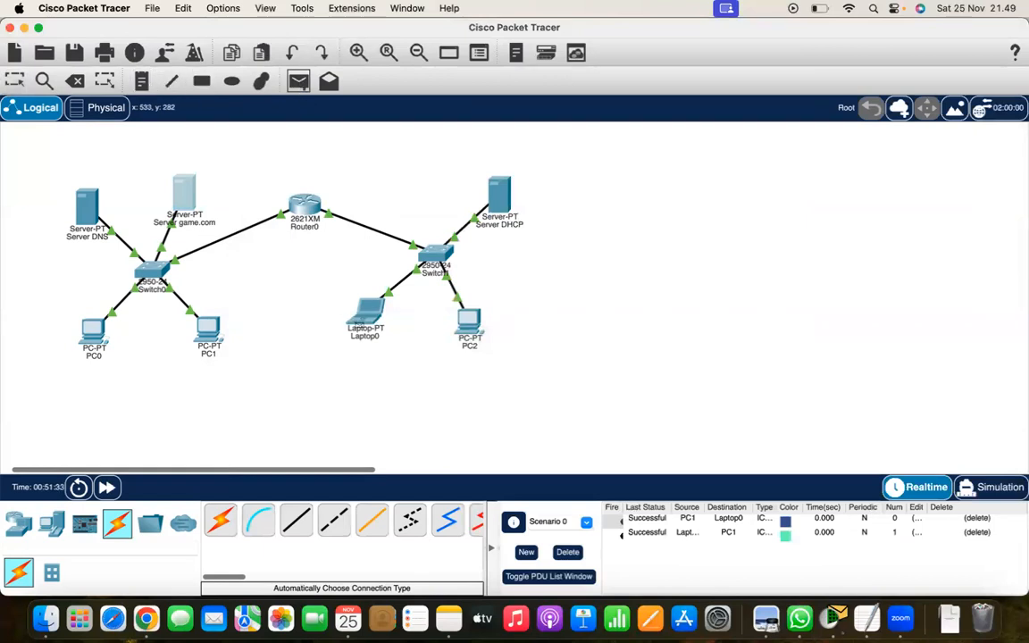
pyautogui.click(184, 197)
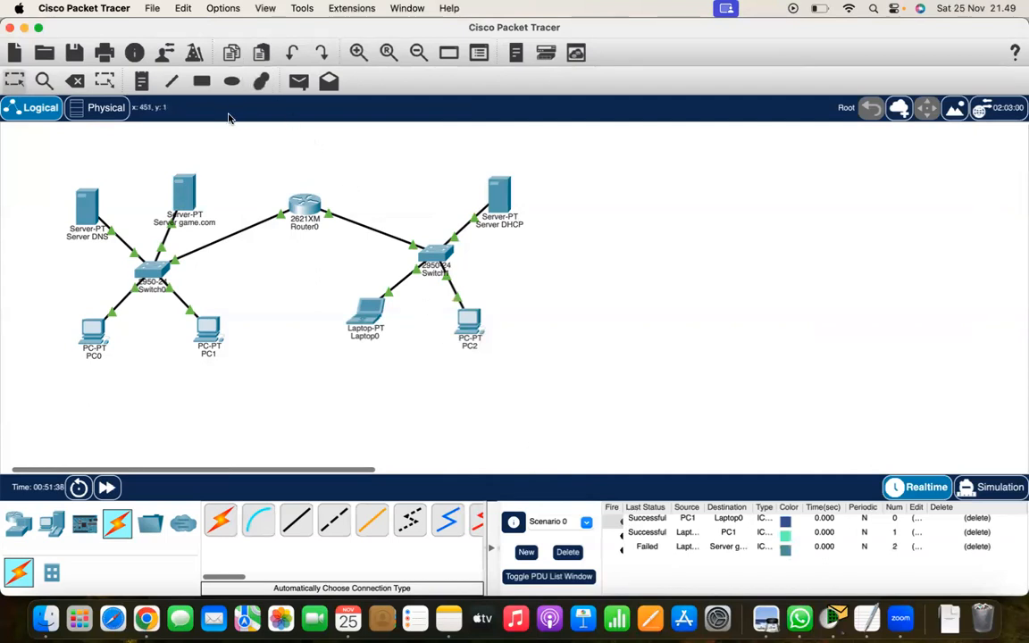
# Set Server game.com's IPv4 default gateway to 192.168.1.254 in its IP configuration
pyautogui.click(177, 185)
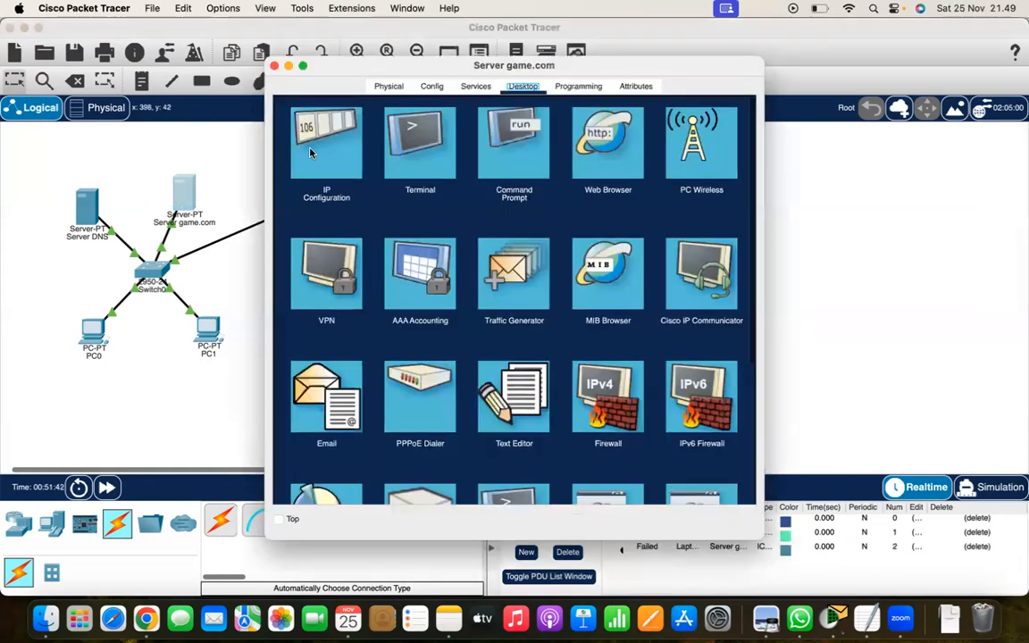
pyautogui.click(330, 145)
pyautogui.moveTo(480, 224); pyautogui.dragTo(335, 218)
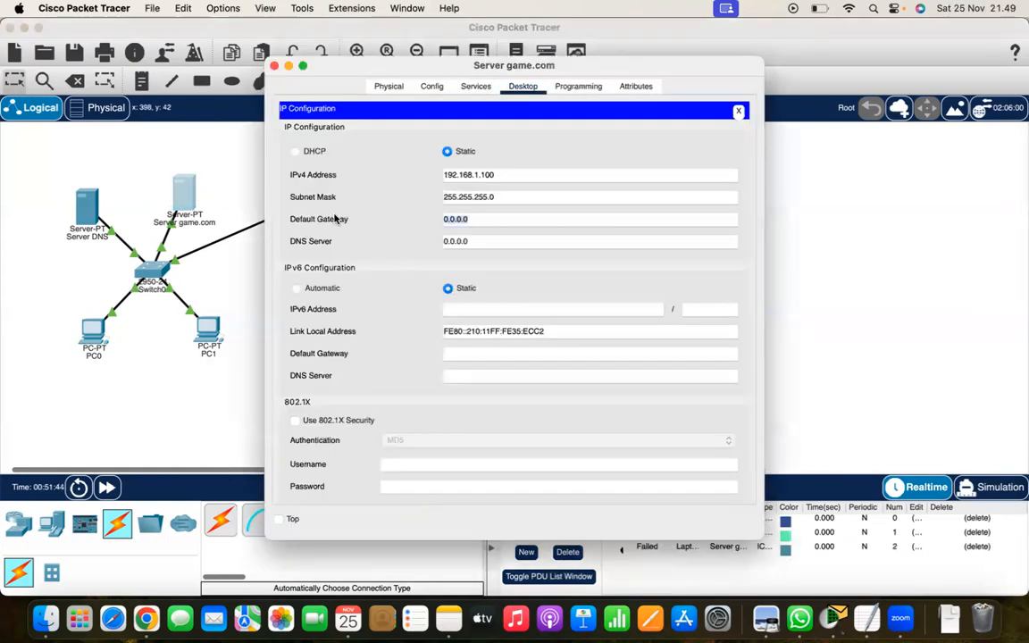
pyautogui.write('192.168.1.254')
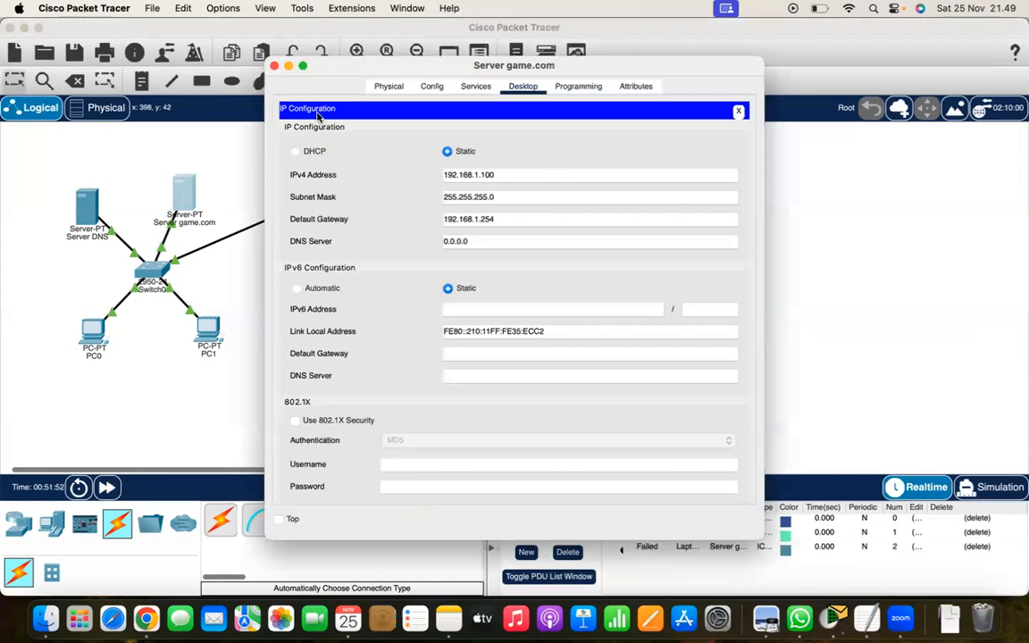
pyautogui.click(274, 66)
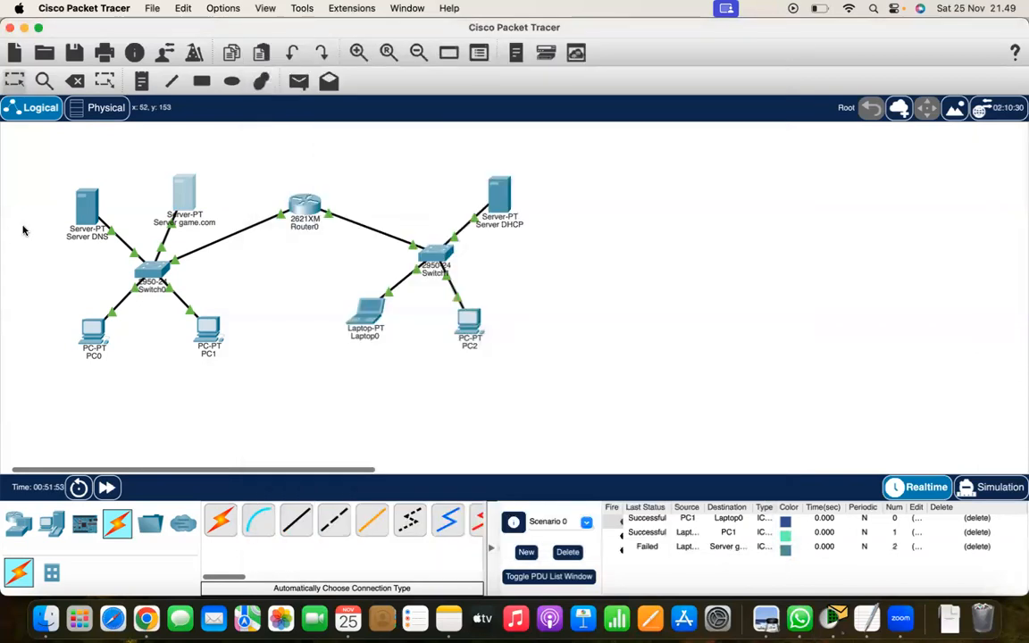
# Set Server DNS's IPv4 default gateway to 192.168.1.254 in its IP configuration
pyautogui.click(87, 205)
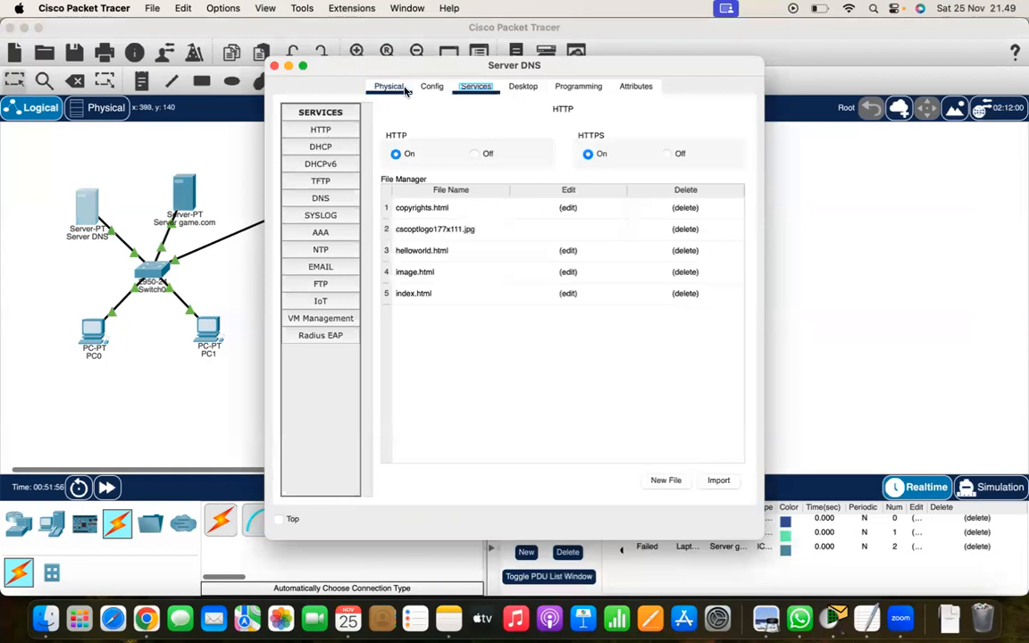
pyautogui.click(518, 88)
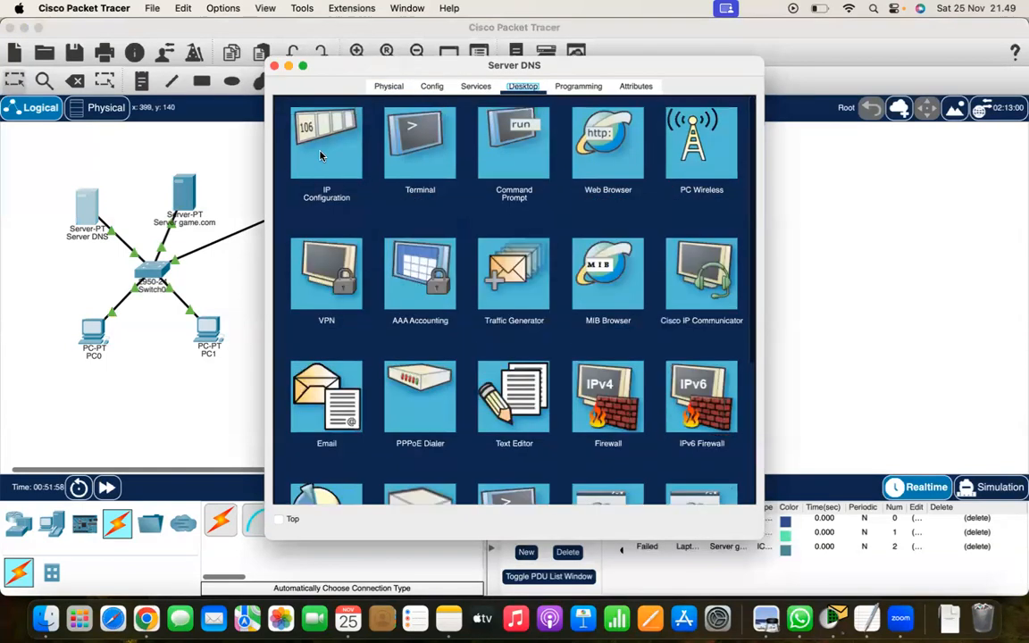
pyautogui.click(321, 154)
pyautogui.moveTo(487, 222); pyautogui.dragTo(377, 223)
pyautogui.write('1')
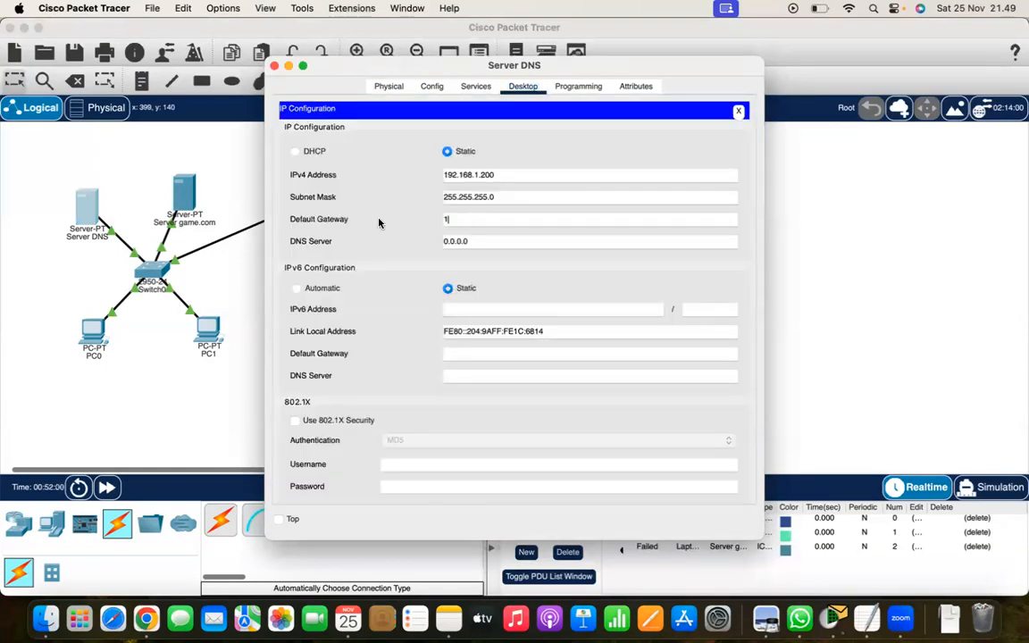
pyautogui.write('92.168.1.254')
pyautogui.click(275, 67)
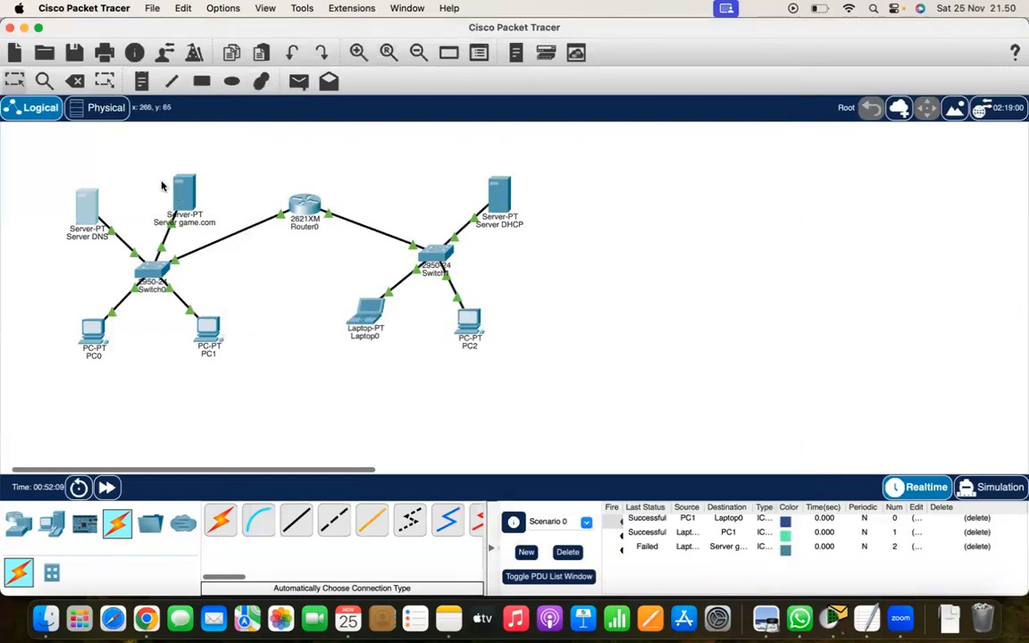
# Check the default gateway in Server DHCP's IP configuration
pyautogui.click(500, 200)
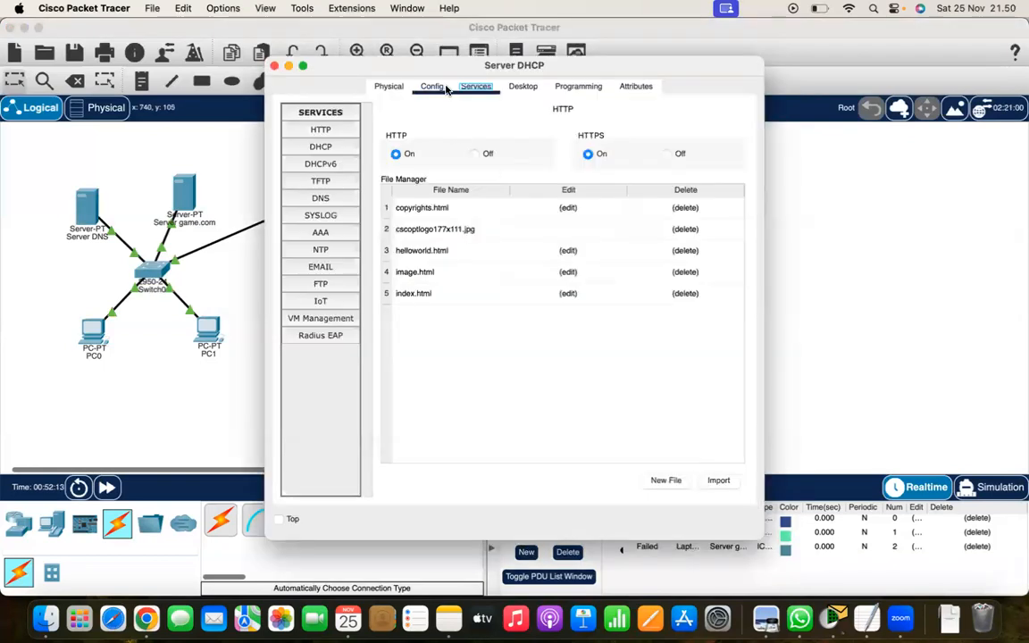
pyautogui.click(524, 89)
pyautogui.click(286, 148)
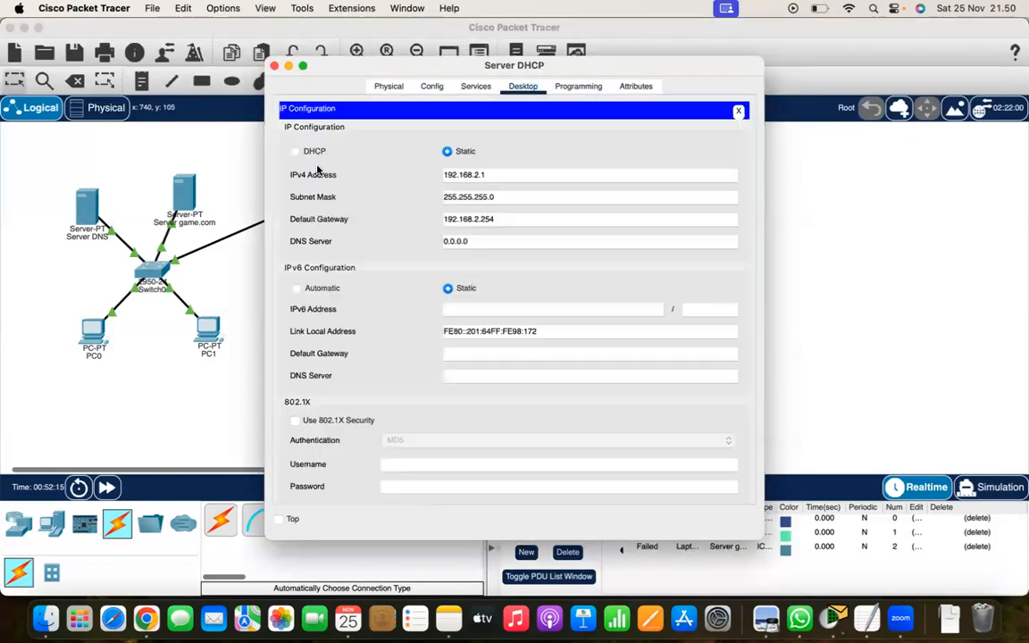
pyautogui.click(274, 65)
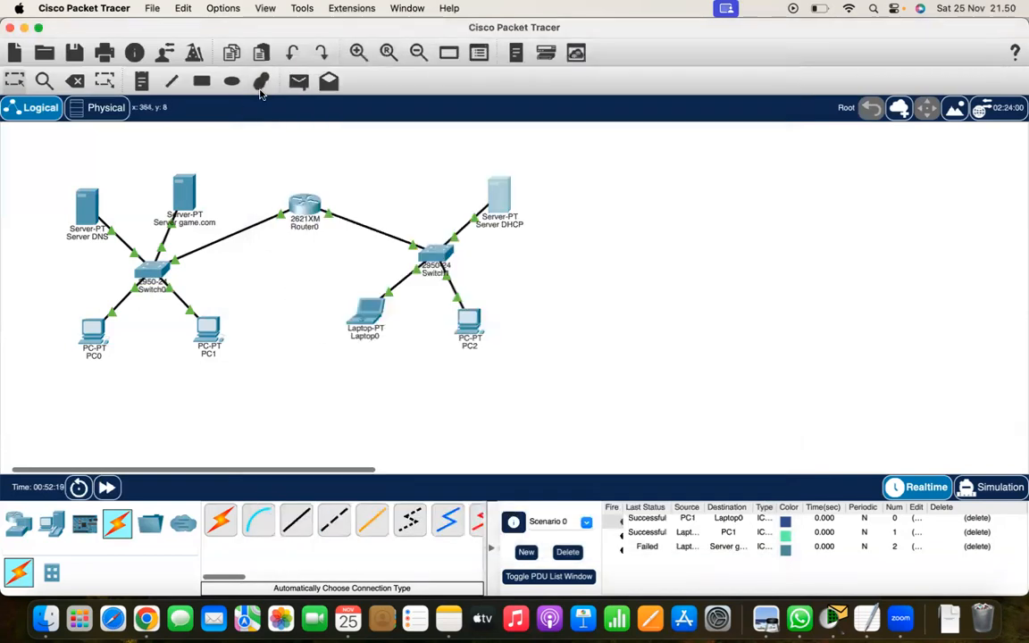
# Send another simple PDU from Laptop0 to Server game.com to retest the connection
pyautogui.click(298, 82)
pyautogui.click(370, 313)
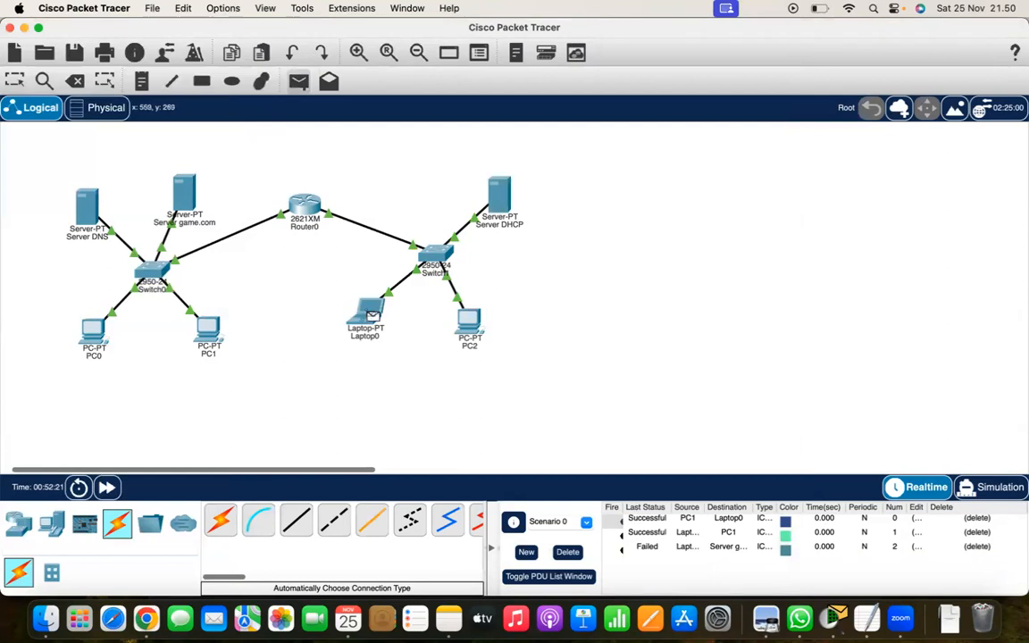
pyautogui.click(189, 194)
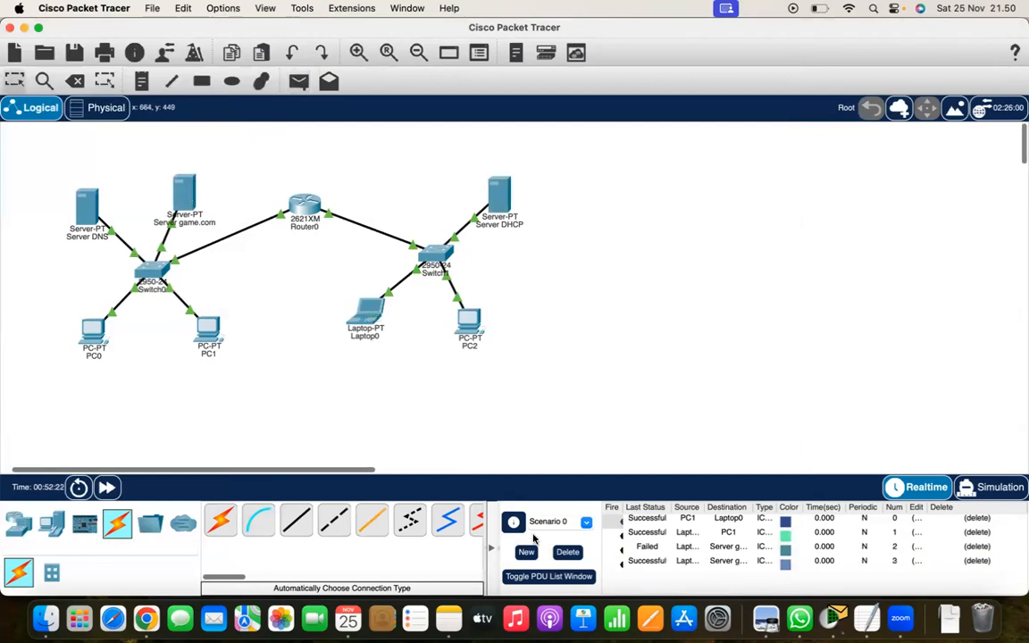
# Load the web server page at 192.168.1.100 in Laptop0's web browser
pyautogui.click(367, 315)
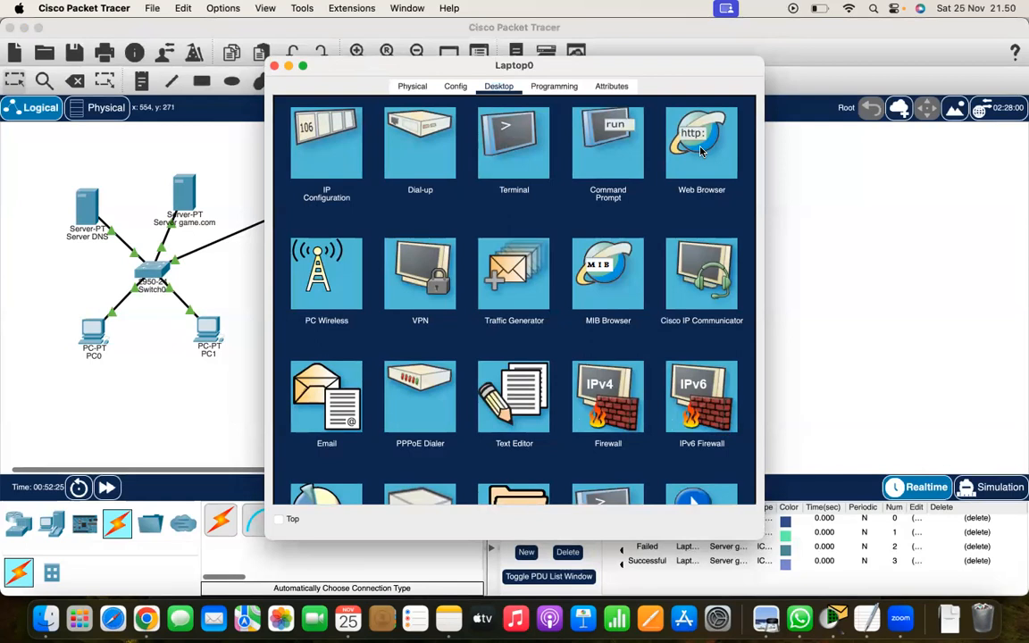
pyautogui.click(701, 152)
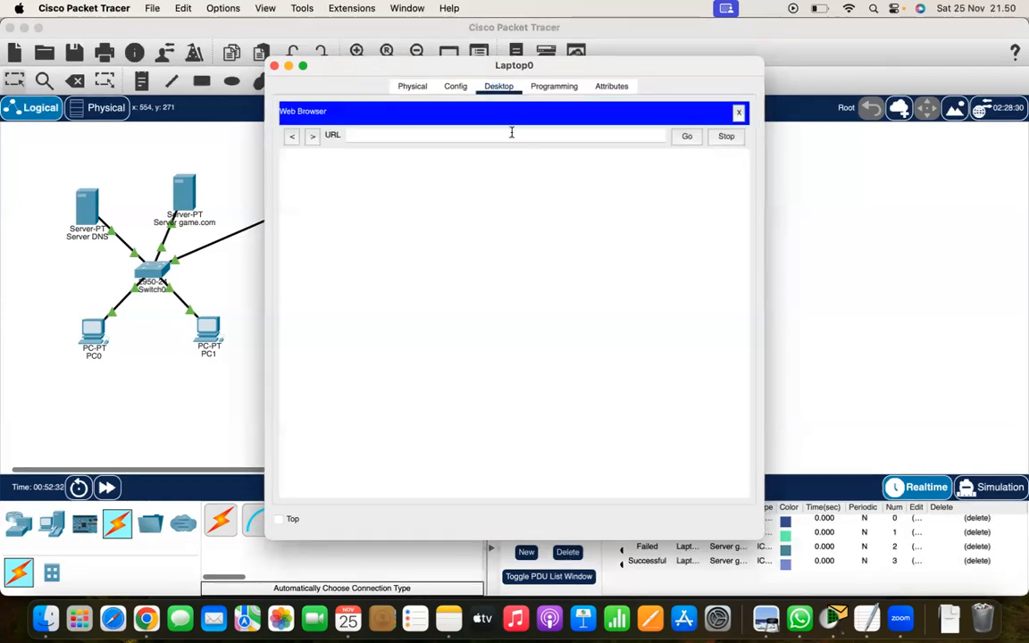
pyautogui.click(513, 136)
pyautogui.write('192.168.1.100')
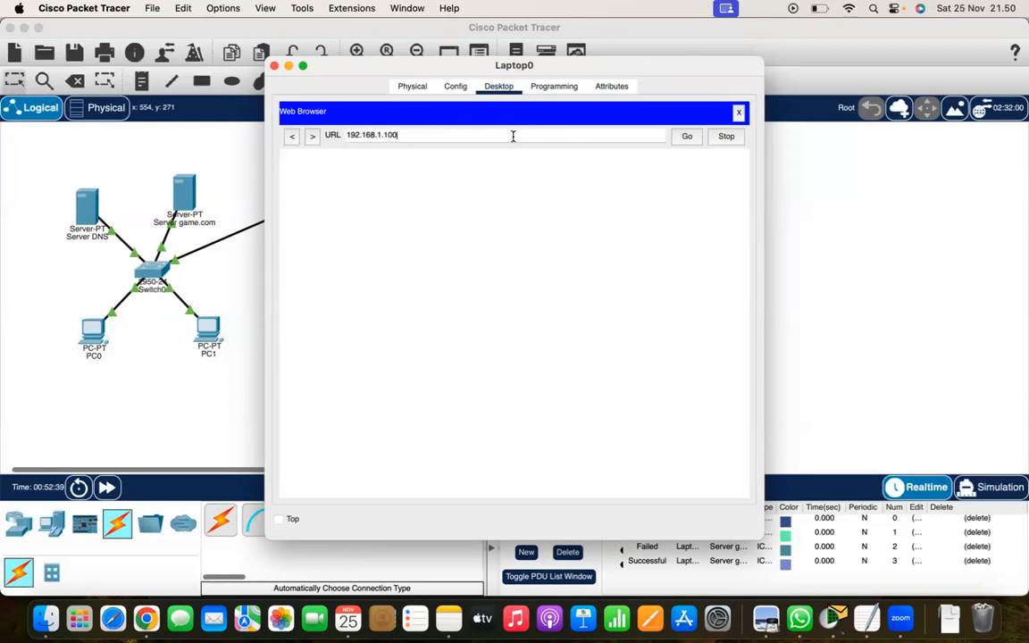
pyautogui.press('Return')
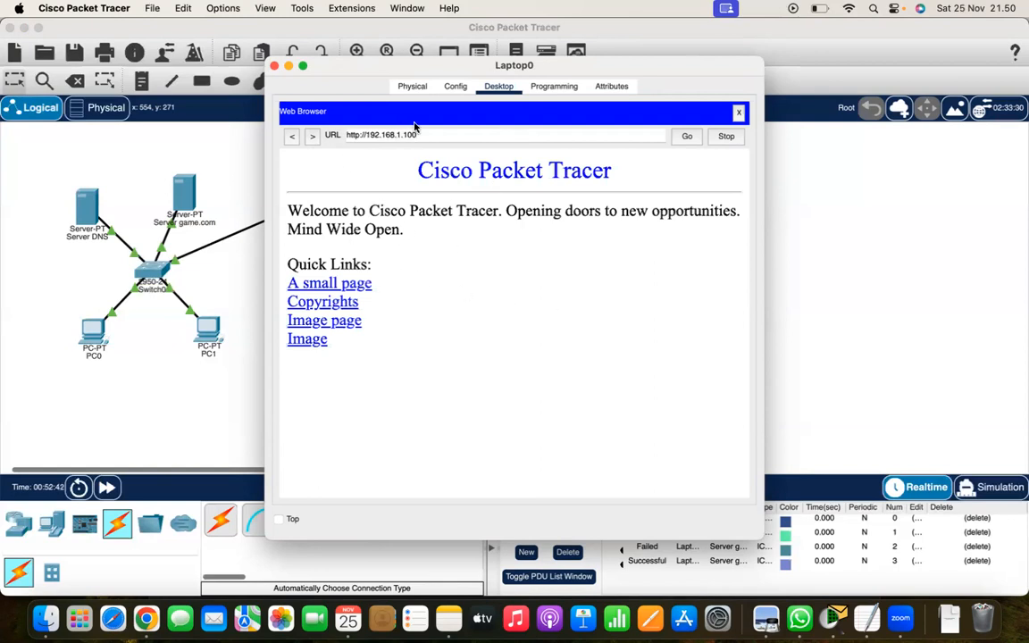
# Load google.com in Laptop0's web browser to test name resolution, and move the window to uncover the router in the topology
pyautogui.moveTo(430, 136); pyautogui.dragTo(330, 138)
pyautogui.press('BackSpace')
pyautogui.press('Return')
pyautogui.moveTo(421, 136); pyautogui.dragTo(331, 137)
pyautogui.write('google.com')
pyautogui.press('Return')
pyautogui.moveTo(359, 70); pyautogui.dragTo(478, 88)
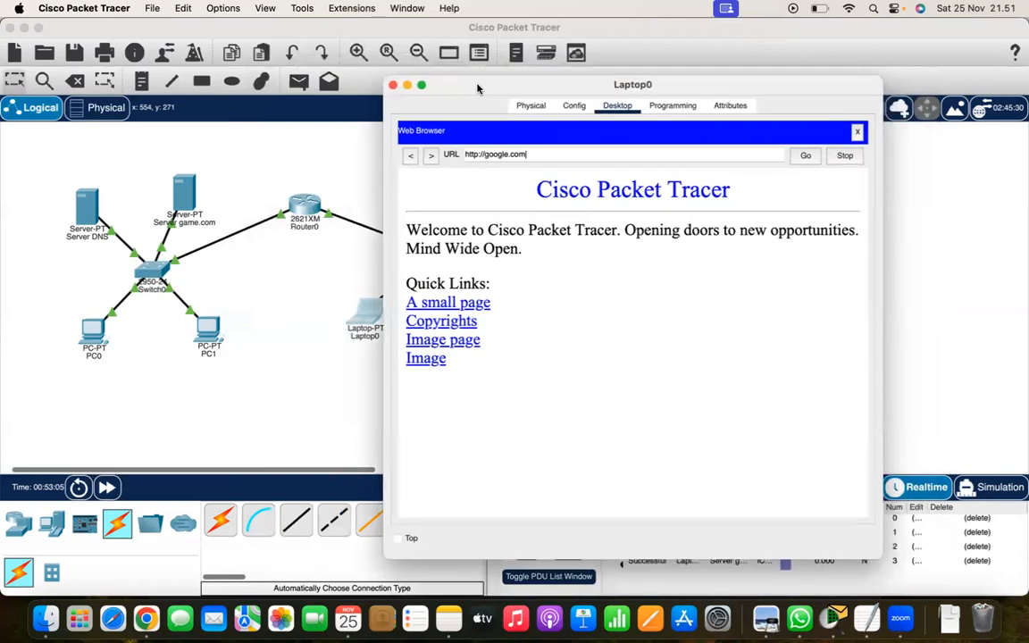
# Reopen Laptop0's web browser and load game.com to test name resolution
pyautogui.click(542, 153)
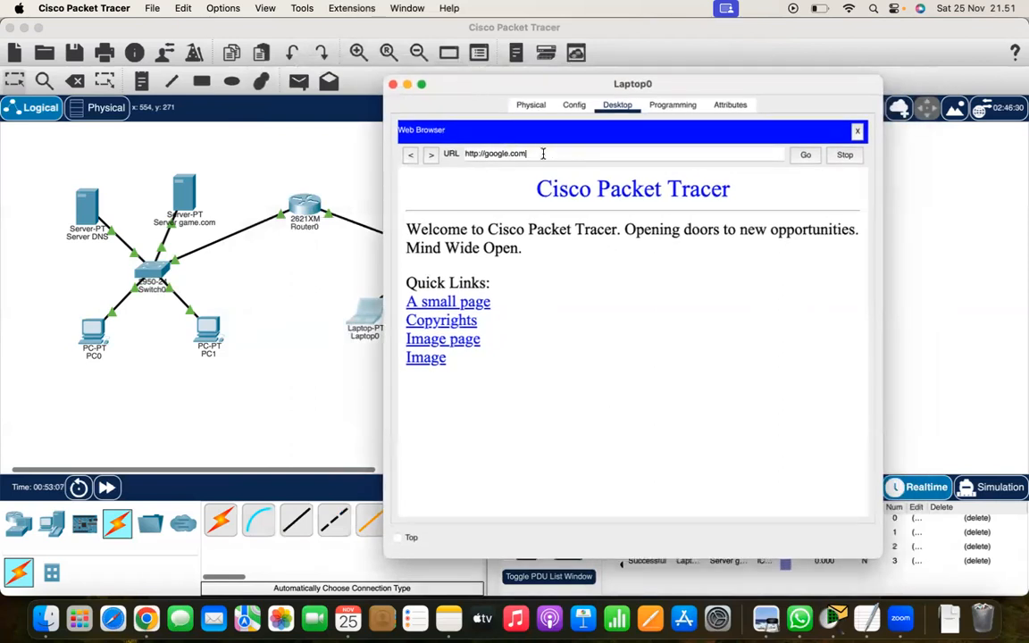
pyautogui.click(393, 85)
pyautogui.click(365, 311)
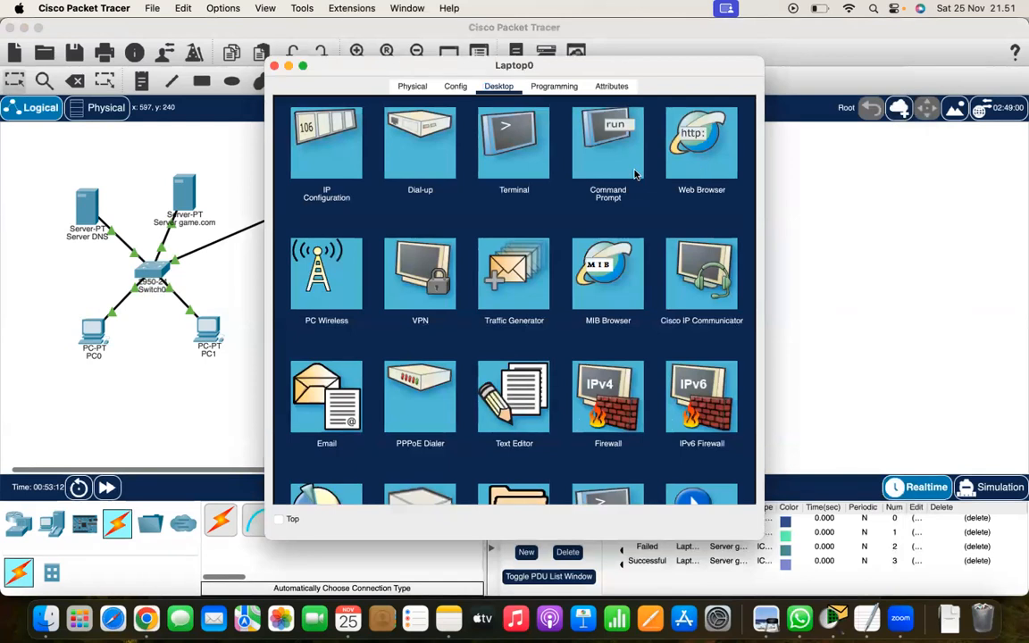
pyautogui.click(477, 135)
pyautogui.write('game.com')
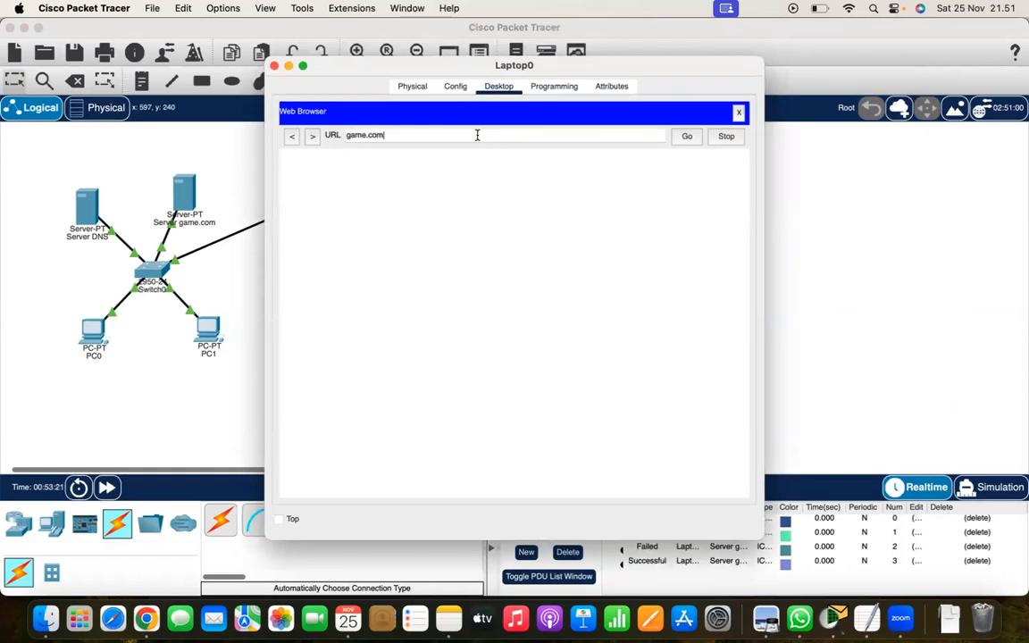
pyautogui.press('Return')
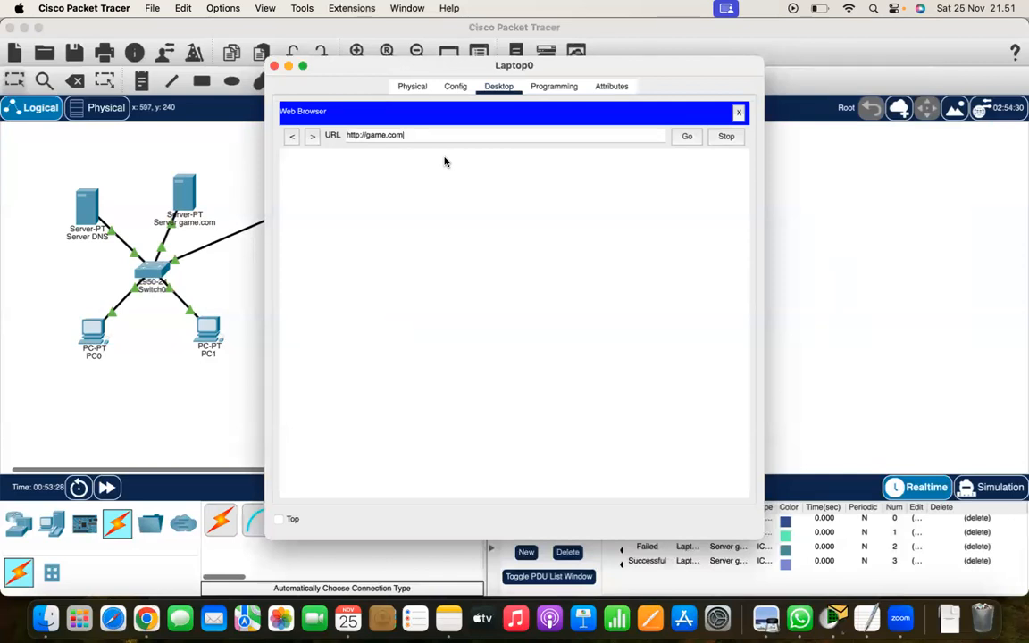
pyautogui.click(275, 66)
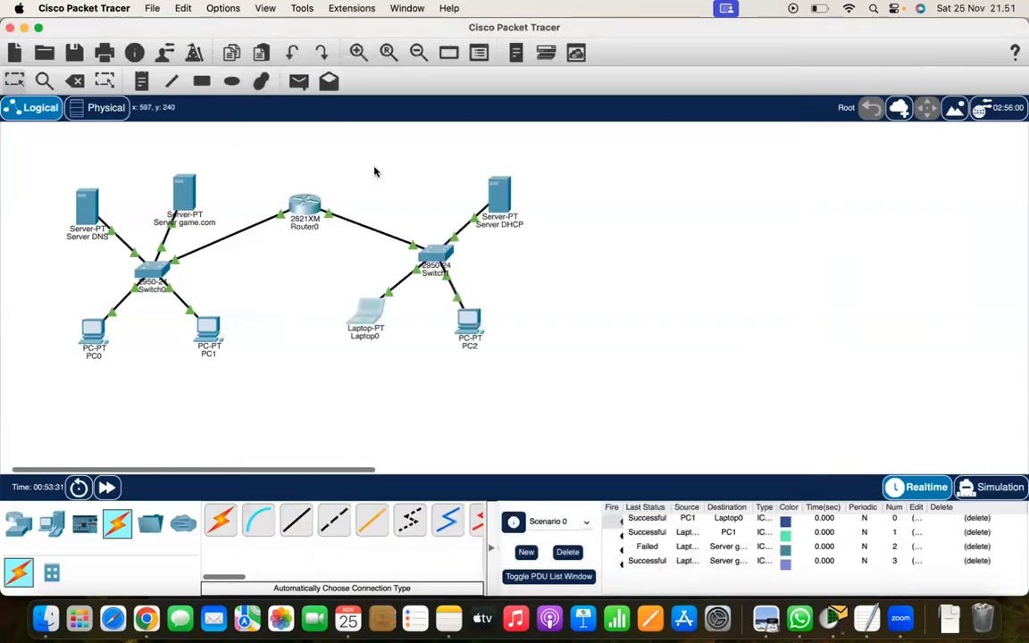
# Check the DNS server entry in Laptop0's IP configuration
pyautogui.click(372, 316)
pyautogui.click(294, 124)
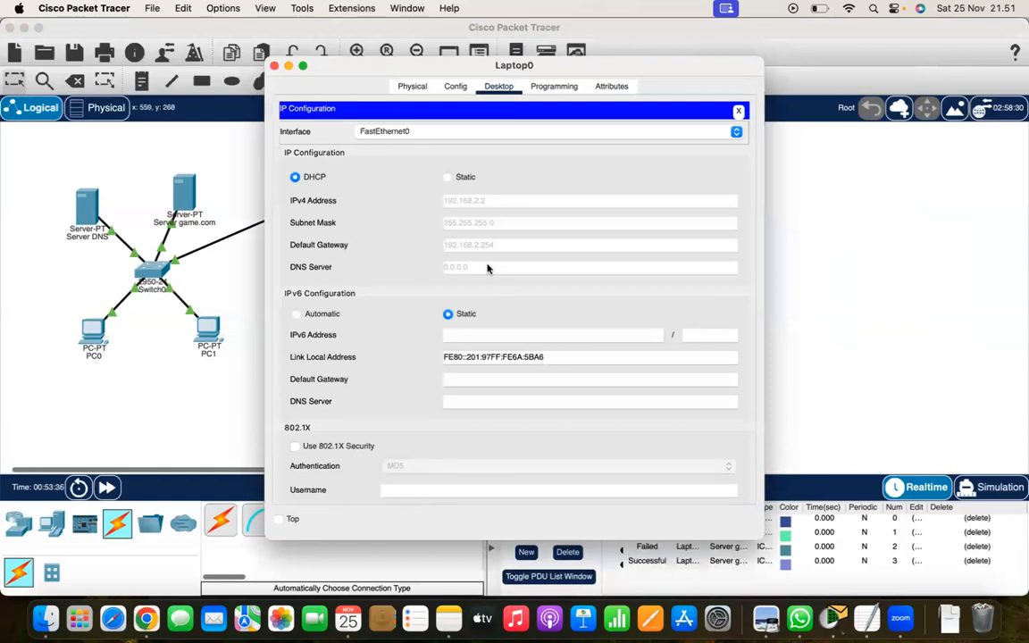
pyautogui.click(274, 66)
# Set the DNS server of Server DHCP's serverPool to 192.168.1.200 and save the pool
pyautogui.click(499, 201)
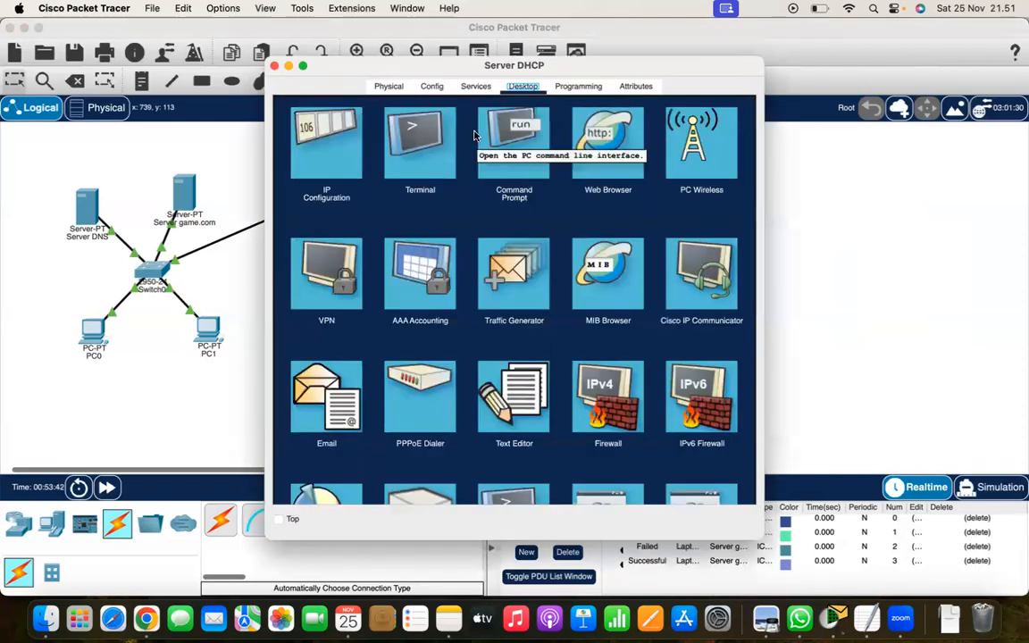
pyautogui.click(476, 85)
pyautogui.click(322, 148)
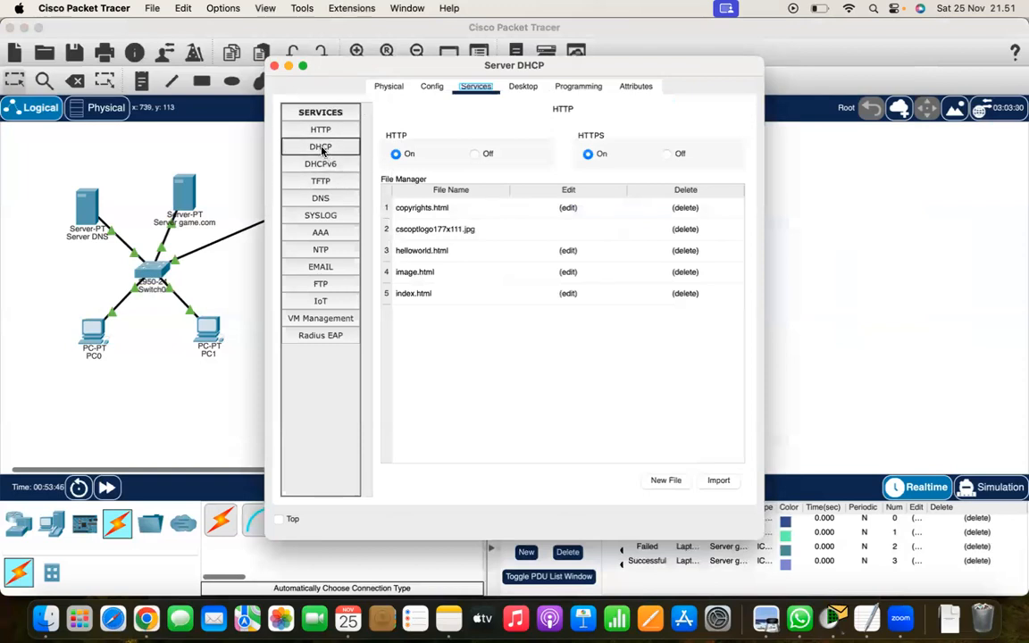
pyautogui.click(319, 197)
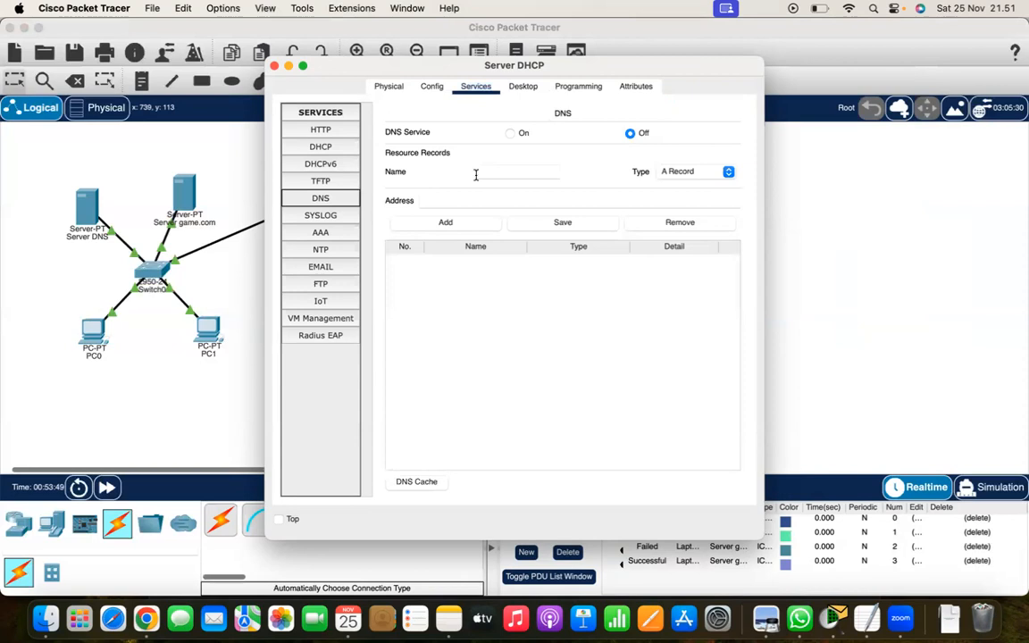
pyautogui.click(353, 148)
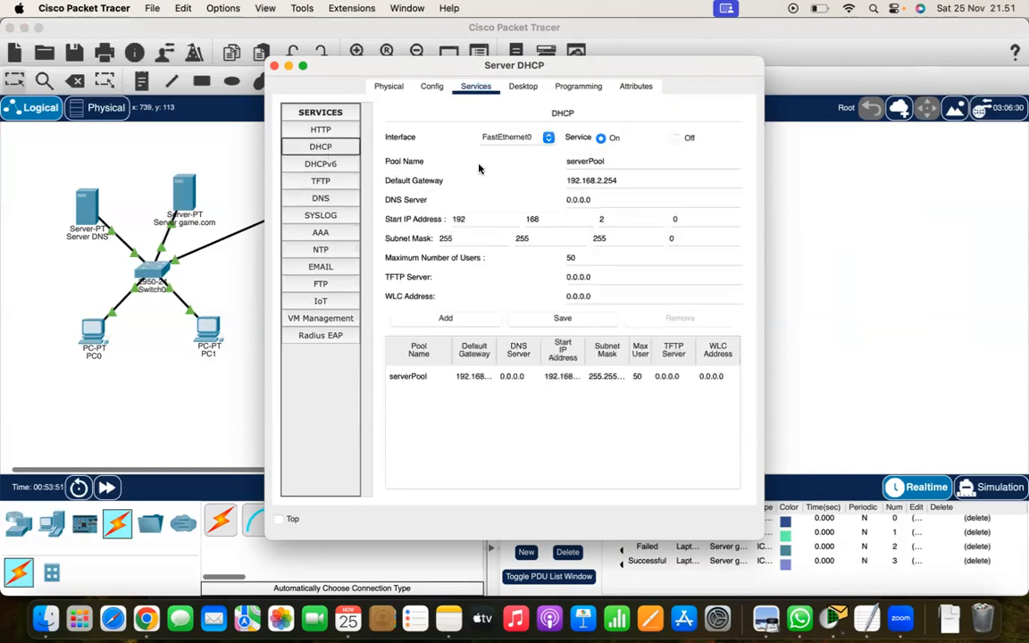
pyautogui.moveTo(615, 198); pyautogui.dragTo(484, 199)
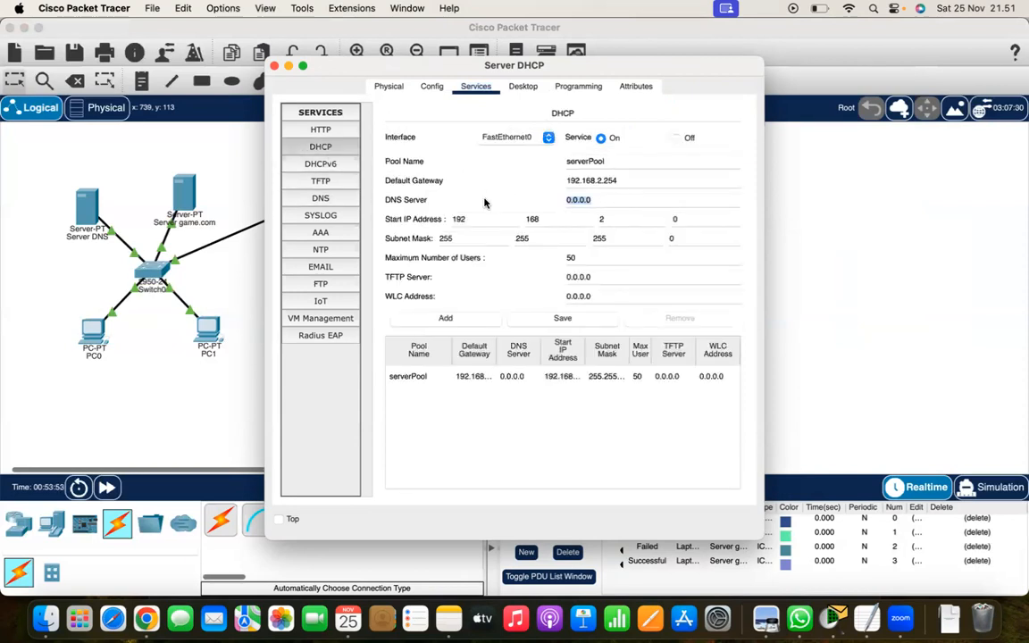
pyautogui.write('192.168.1.200')
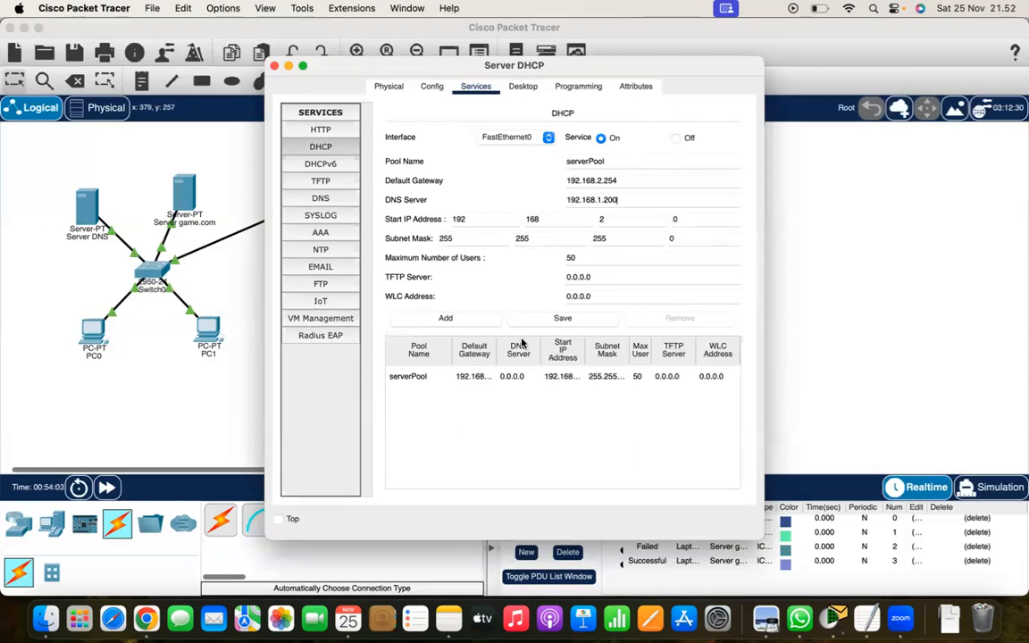
pyautogui.click(569, 319)
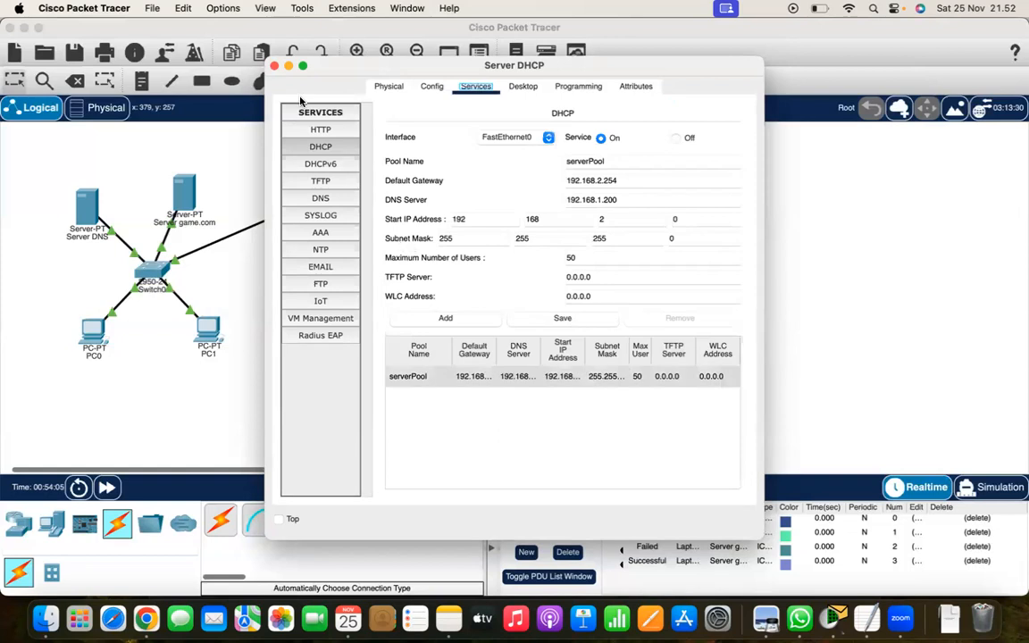
pyautogui.click(274, 65)
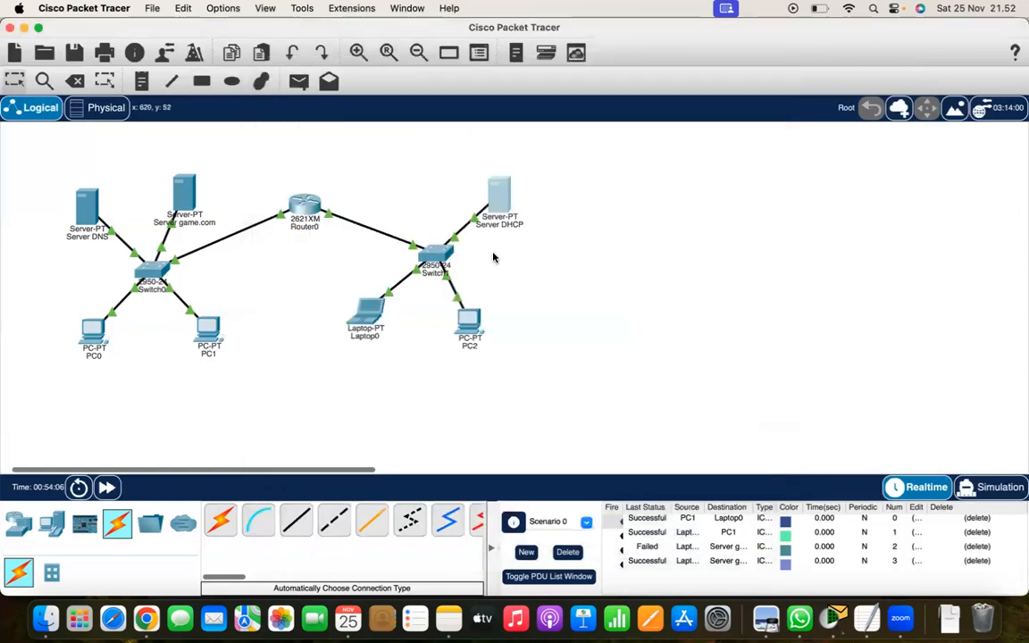
# Request a fresh DHCP configuration for Laptop0 in its IP configuration
pyautogui.click(366, 313)
pyautogui.click(339, 164)
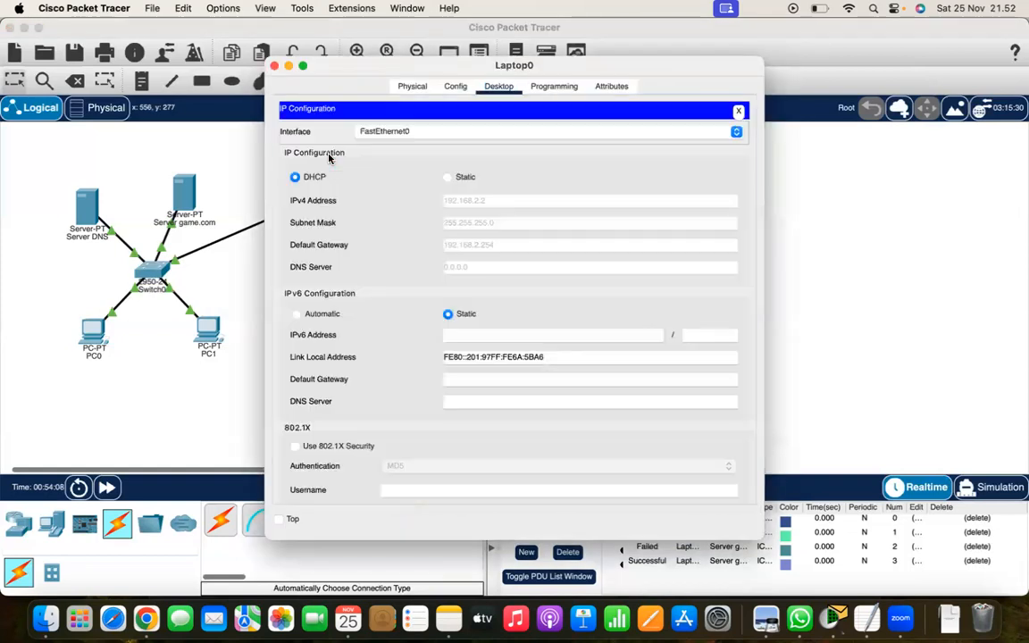
pyautogui.click(300, 177)
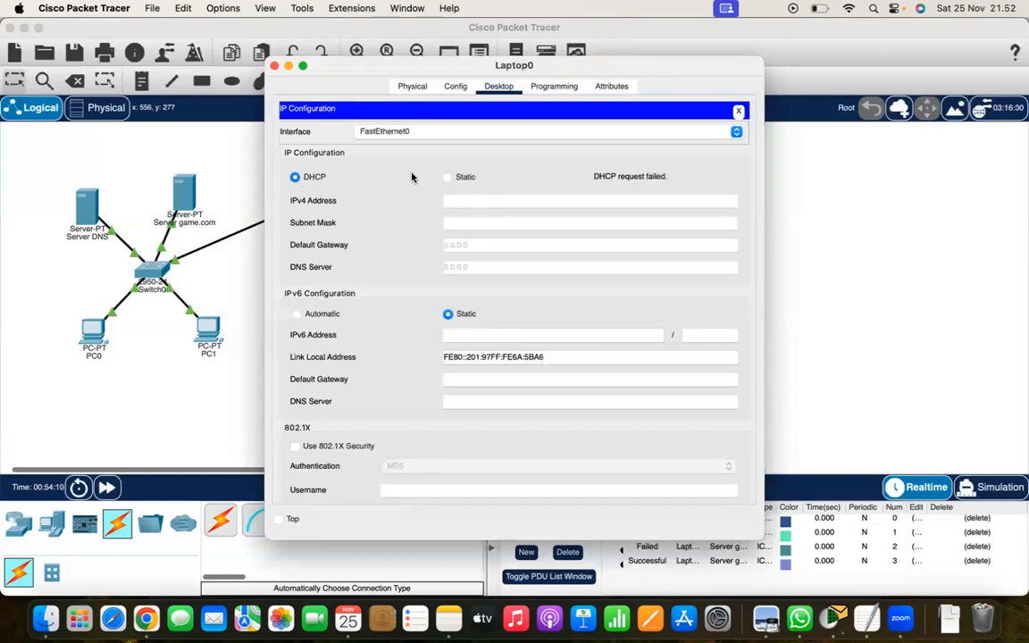
pyautogui.click(274, 66)
# Renew PC2's DHCP configuration, repeating the request so it obtains the updated DNS server
pyautogui.click(471, 322)
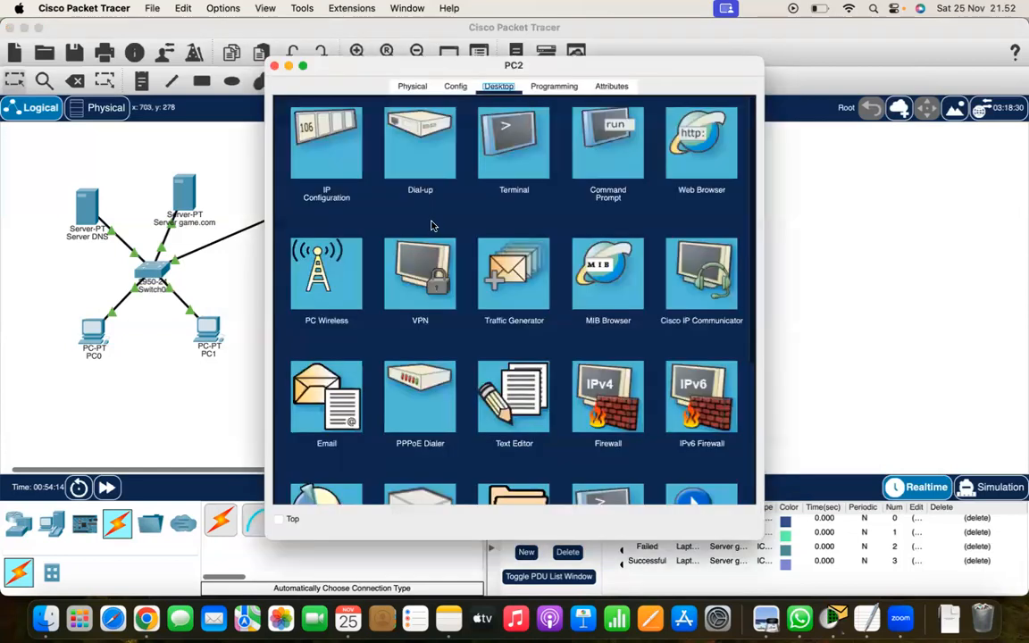
pyautogui.click(341, 162)
pyautogui.click(296, 177)
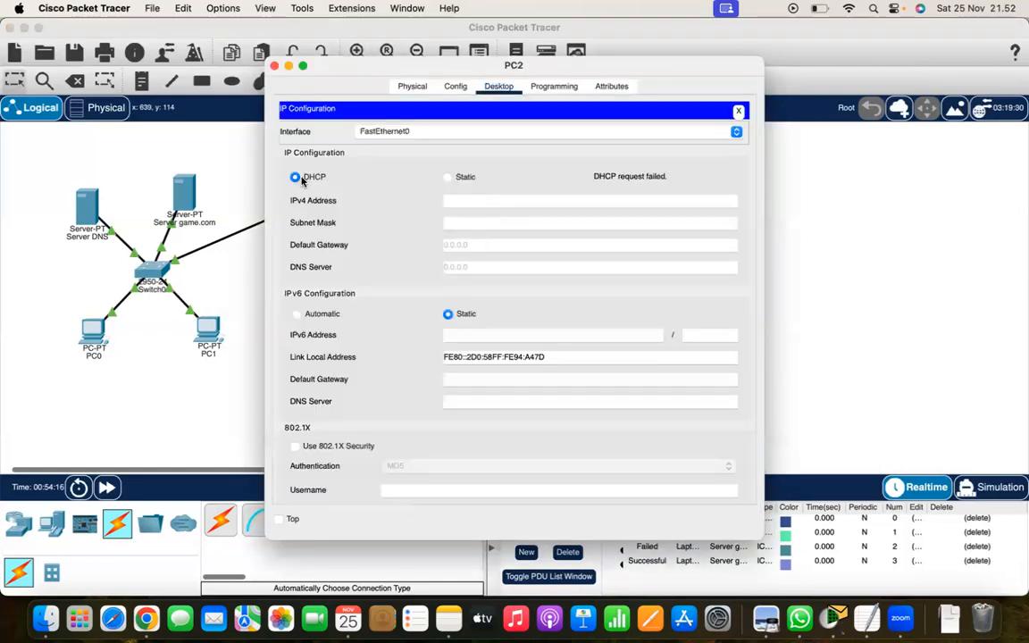
pyautogui.click(296, 177)
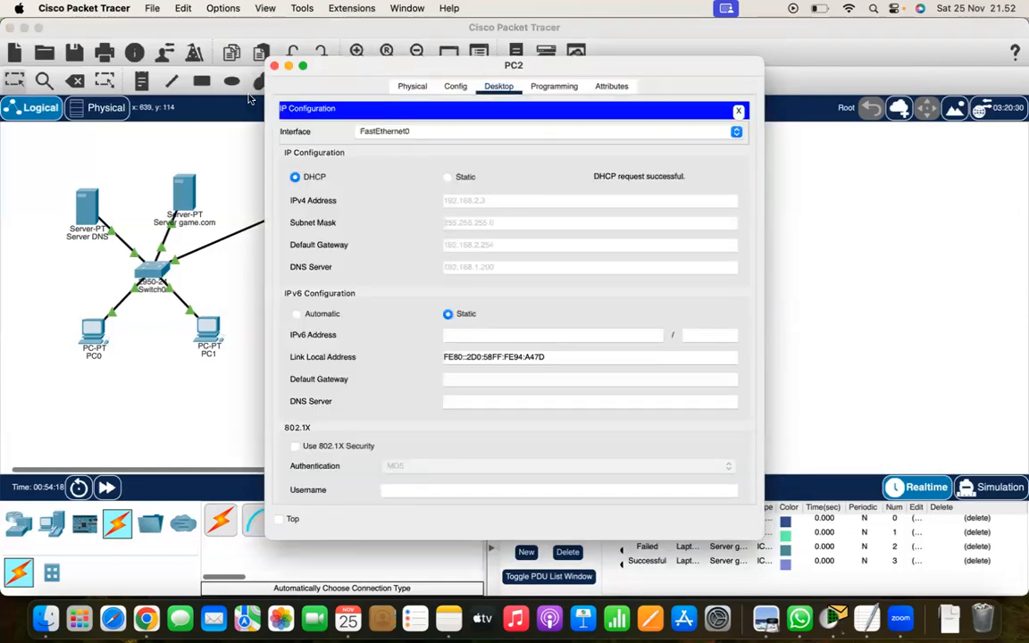
pyautogui.click(274, 65)
# Load game.com in Laptop0's web browser and move the window to uncover the router in the topology
pyautogui.click(368, 313)
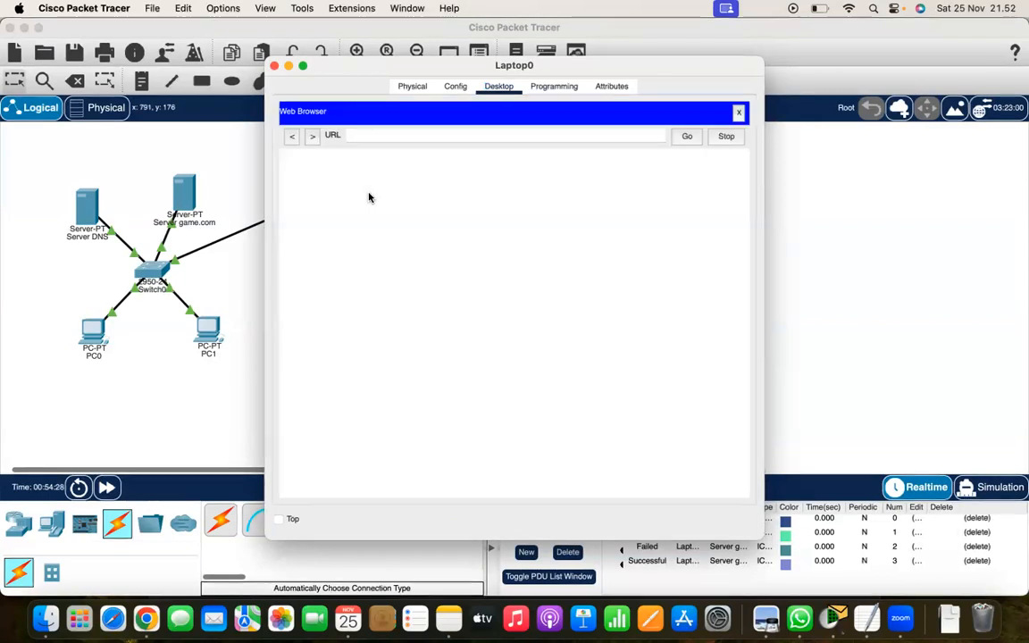
pyautogui.click(372, 139)
pyautogui.write('game.com')
pyautogui.press('Return')
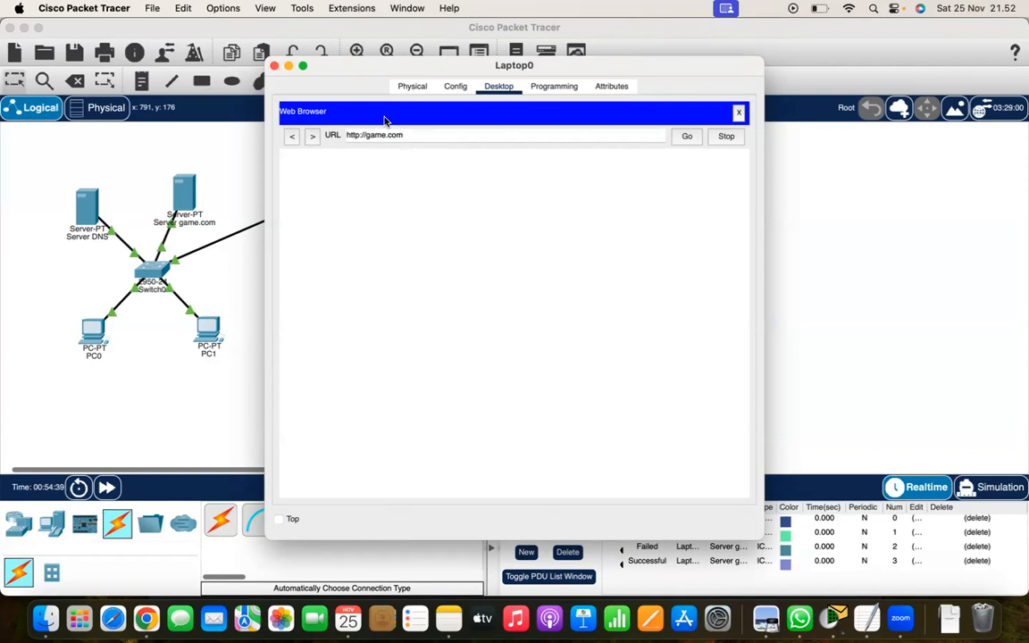
pyautogui.moveTo(317, 62); pyautogui.dragTo(510, 86)
pyautogui.press('Return')
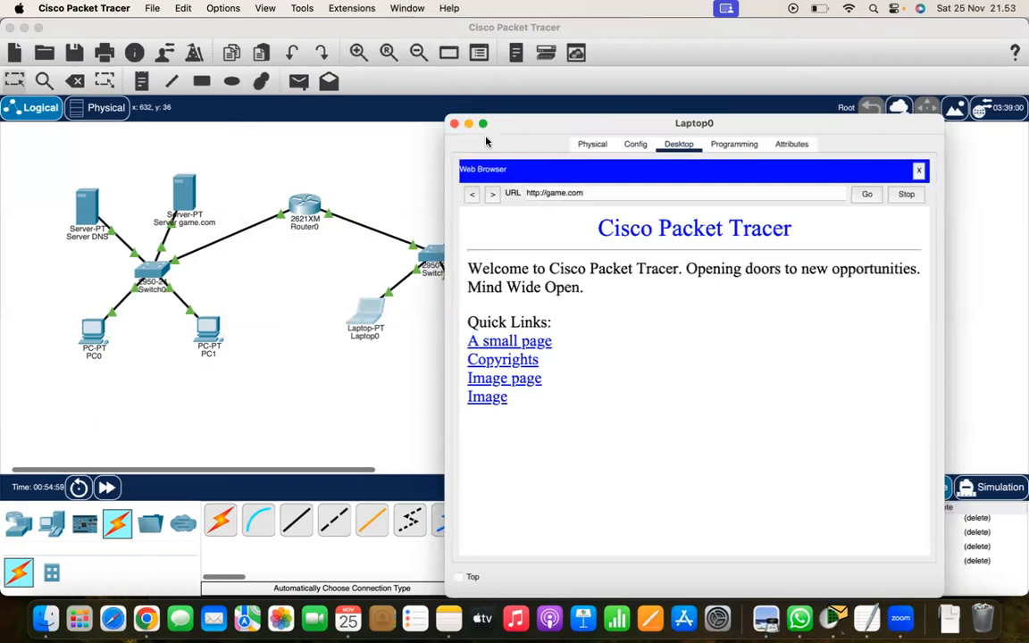
pyautogui.click(454, 124)
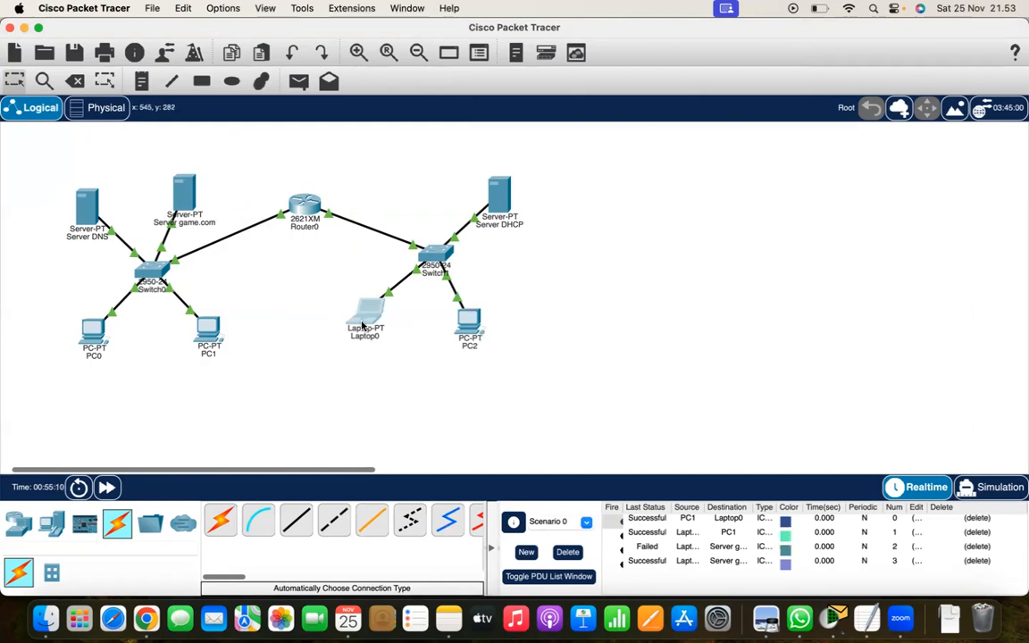
# Review the address, gateway and DNS server assigned in Laptop0's IP configuration
pyautogui.click(364, 314)
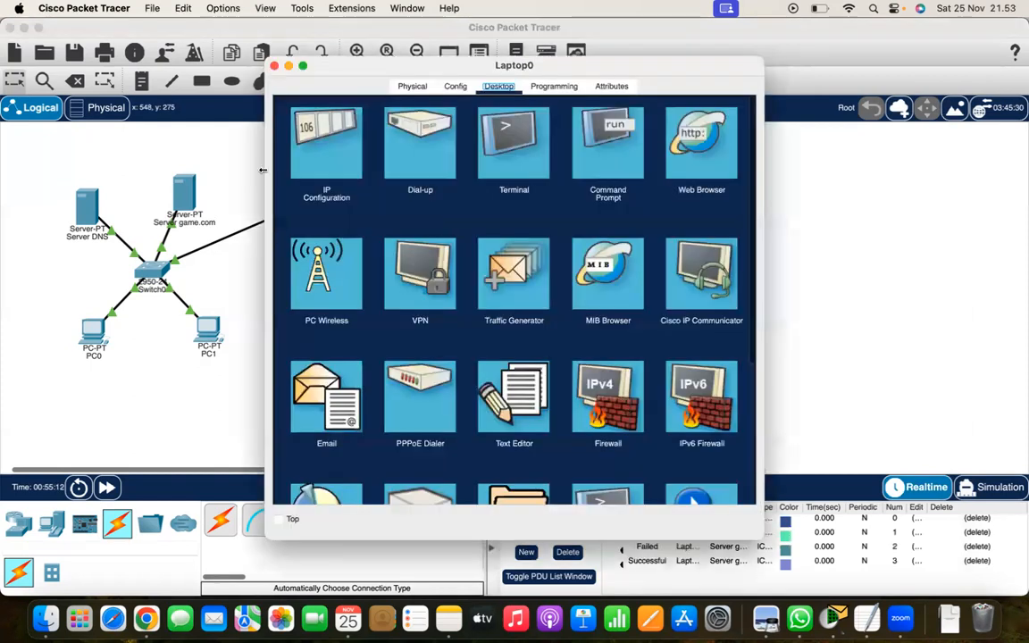
pyautogui.click(295, 129)
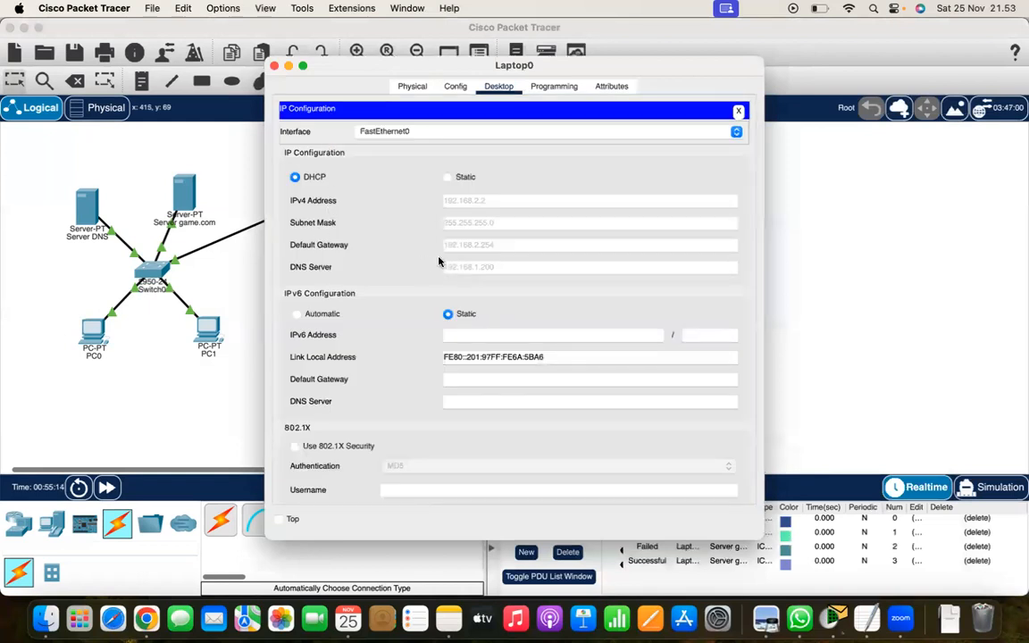
pyautogui.click(276, 67)
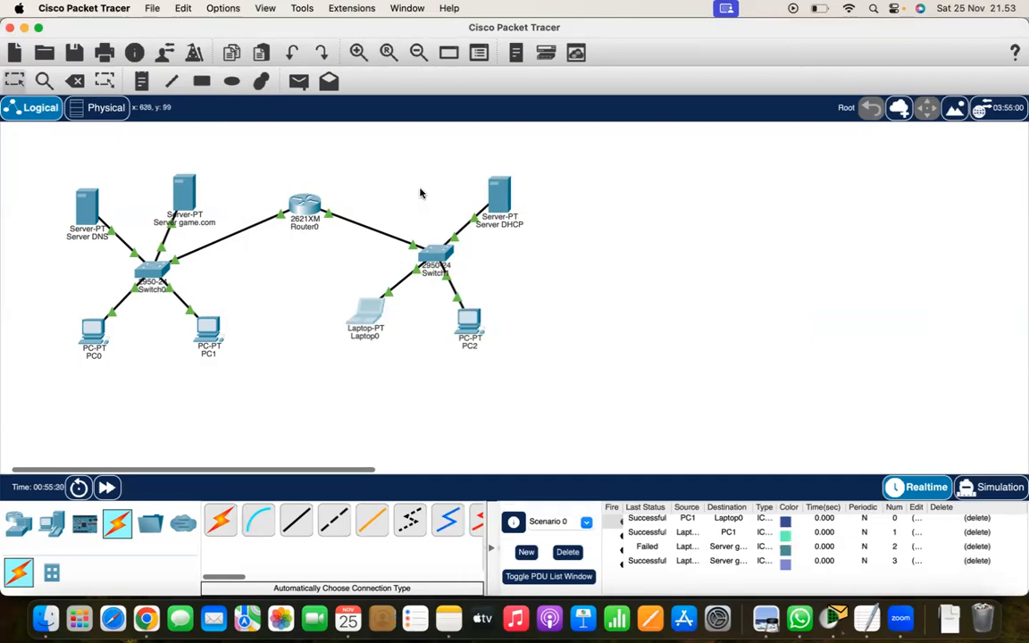
# Place a new Server-PT above Switch1, beside Server DHCP, and name it belajar.com
pyautogui.click(49, 528)
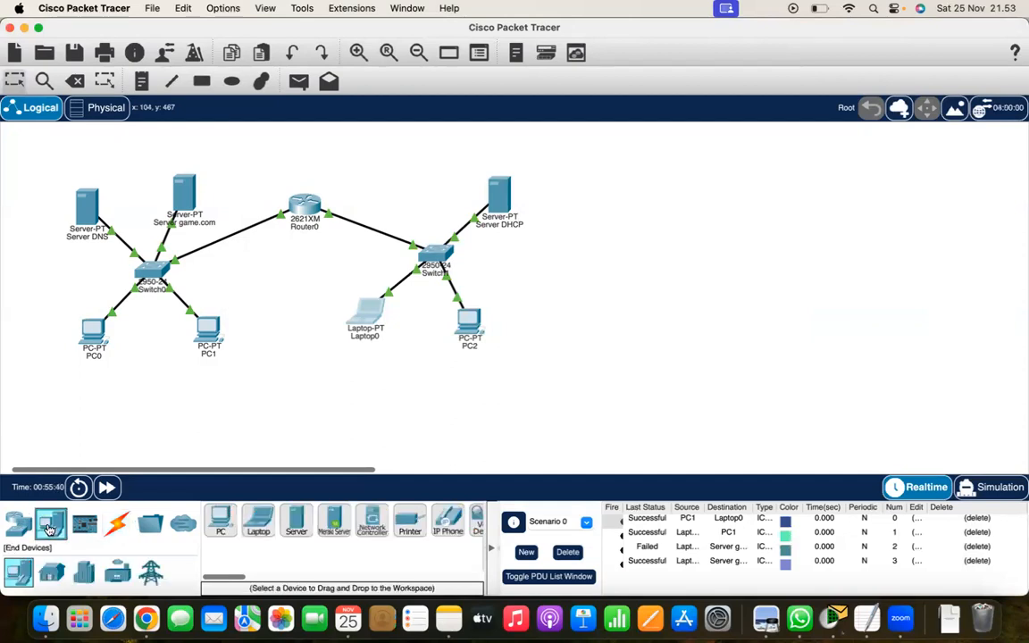
pyautogui.click(294, 527)
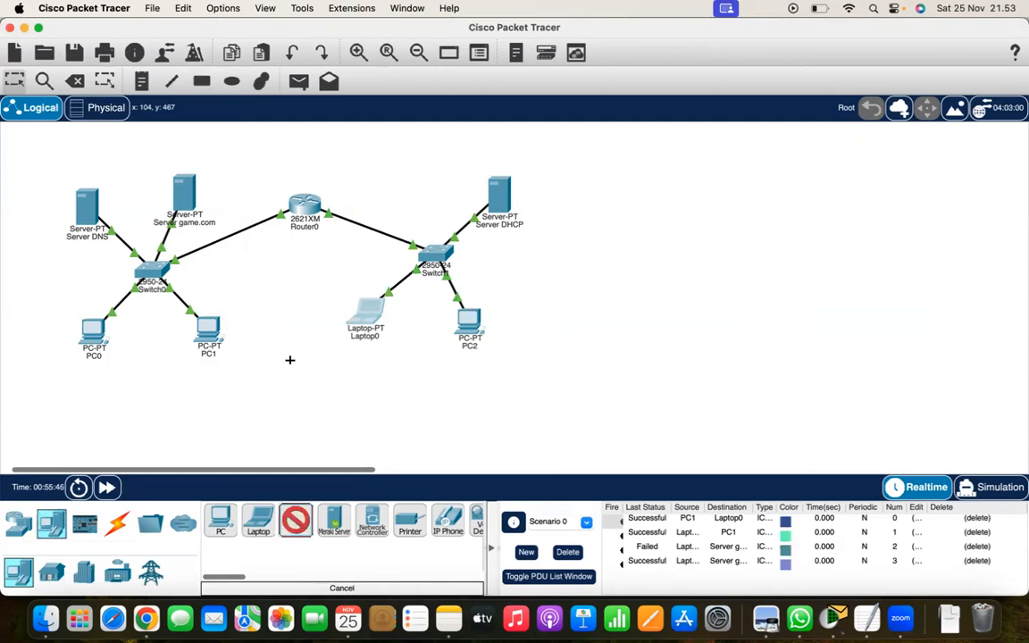
pyautogui.click(414, 181)
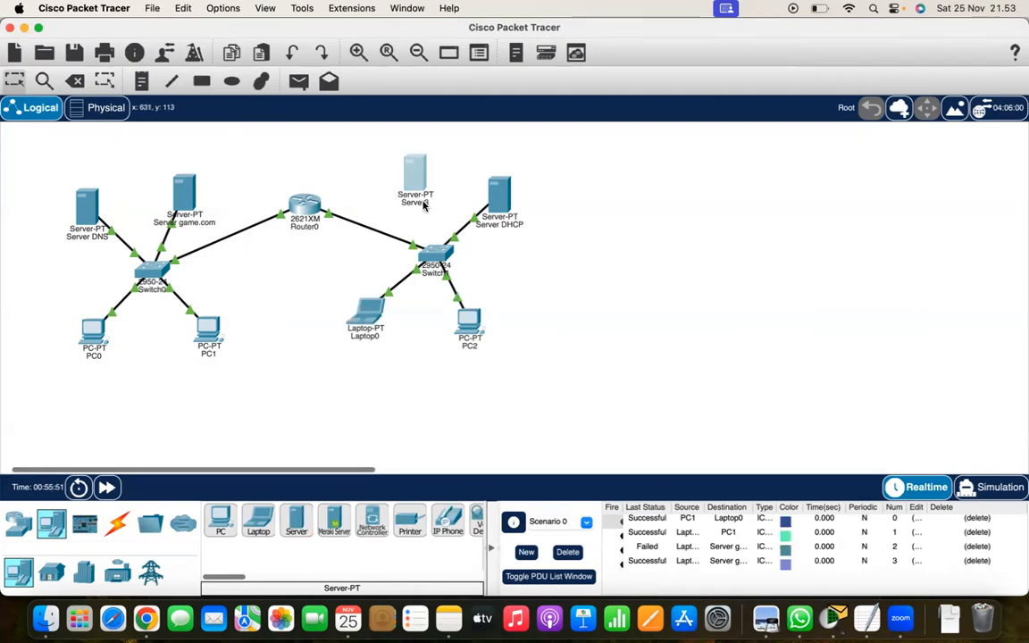
pyautogui.moveTo(424, 205)
pyautogui.click(420, 204)
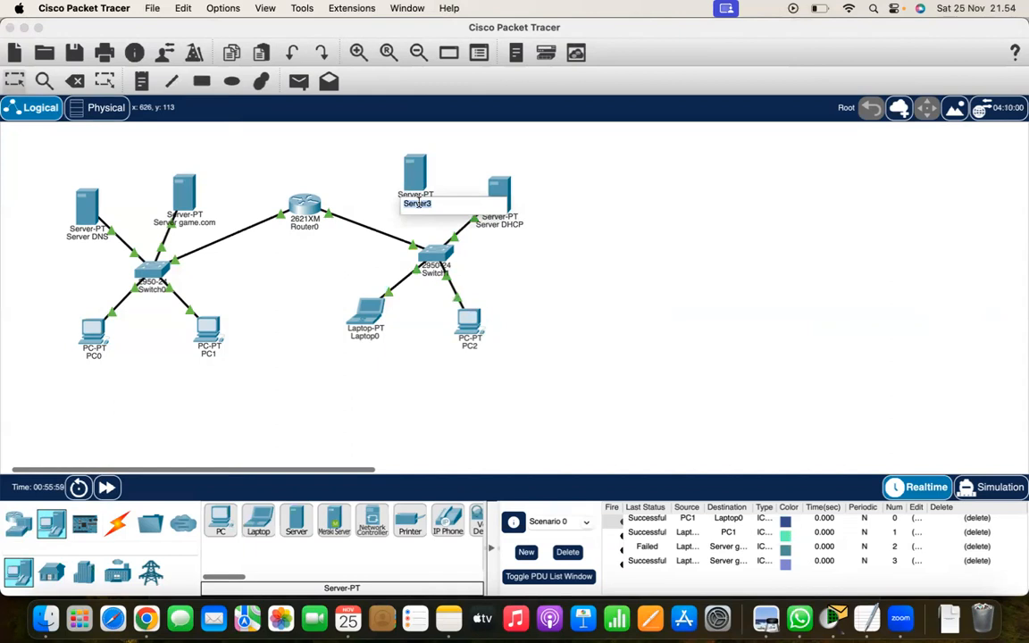
pyautogui.write('P')
pyautogui.write('belajar.com')
pyautogui.press('Return')
pyautogui.click(414, 171)
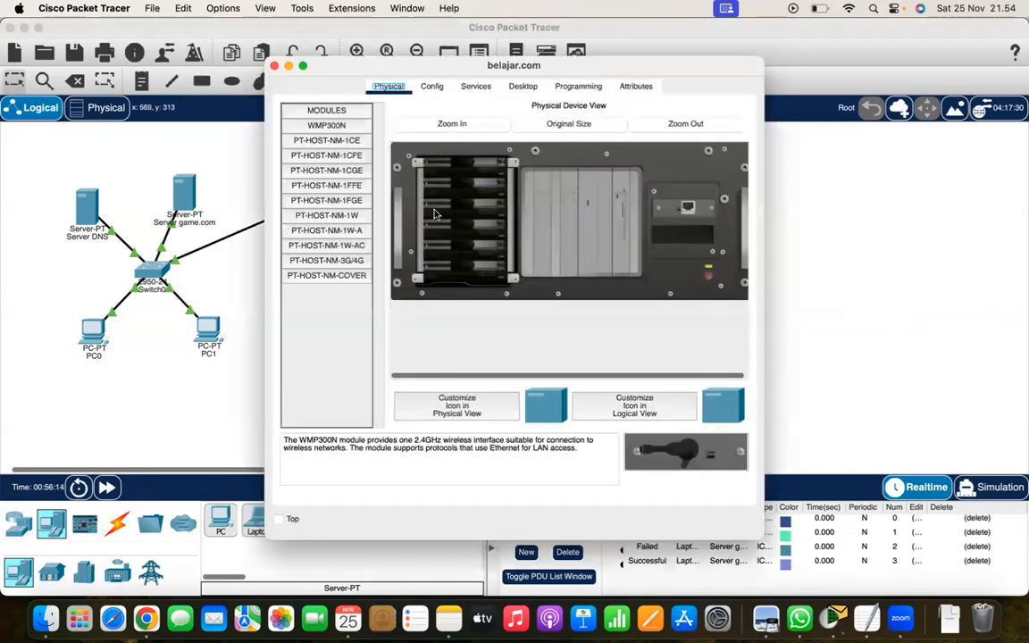
pyautogui.click(274, 65)
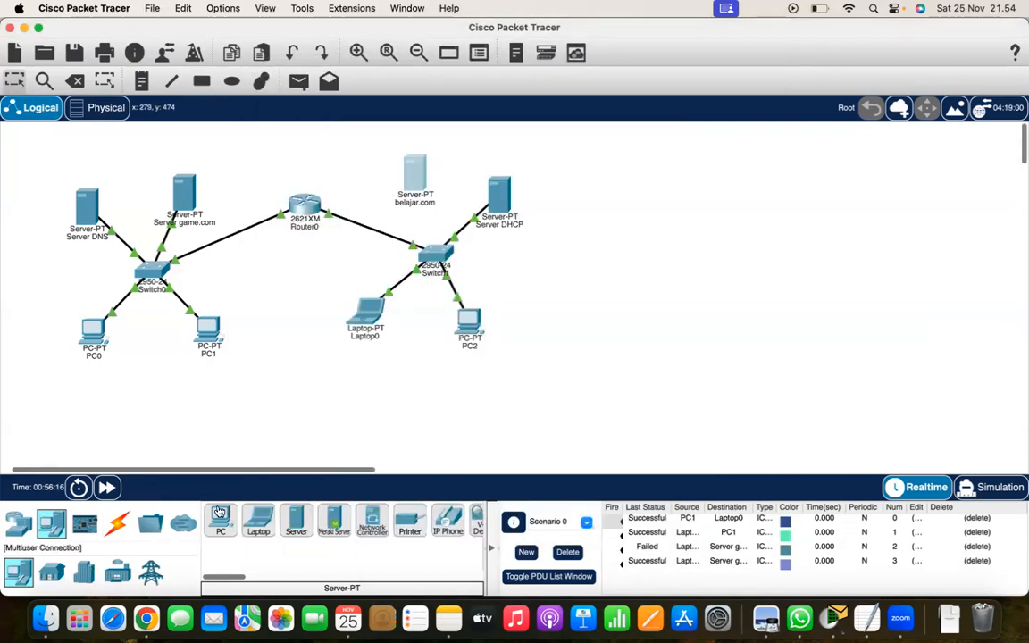
# Connect the belajar.com server to Switch1 with an automatically chosen cable and move the server slightly farther above the switch
pyautogui.click(116, 523)
pyautogui.click(215, 522)
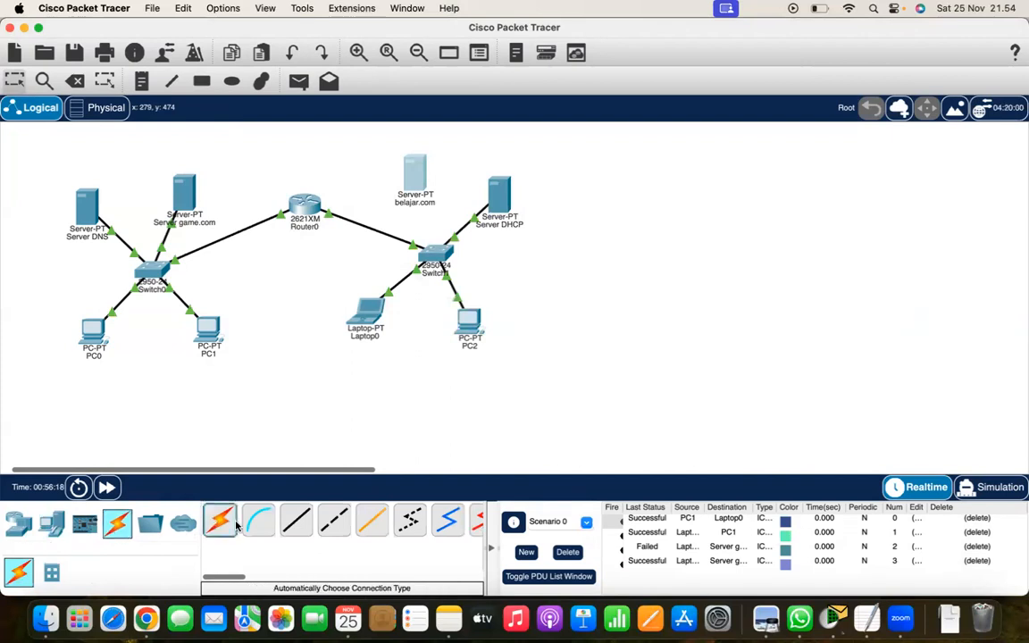
pyautogui.click(415, 169)
pyautogui.click(440, 259)
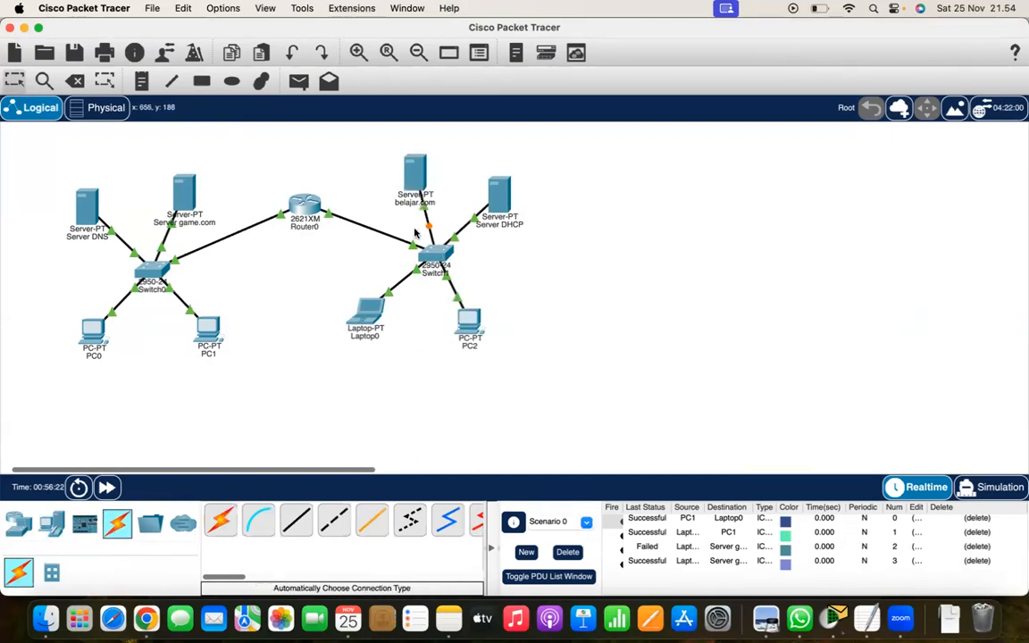
pyautogui.moveTo(422, 175); pyautogui.dragTo(422, 163)
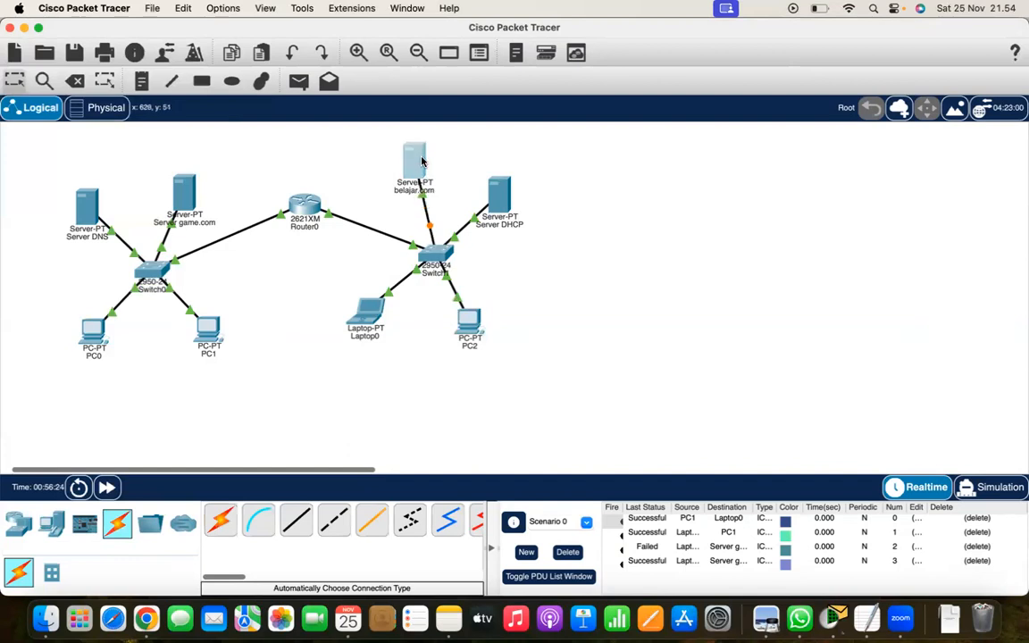
# Check in the belajar.com server's services that HTTP and HTTPS are turned on
pyautogui.moveTo(434, 166)
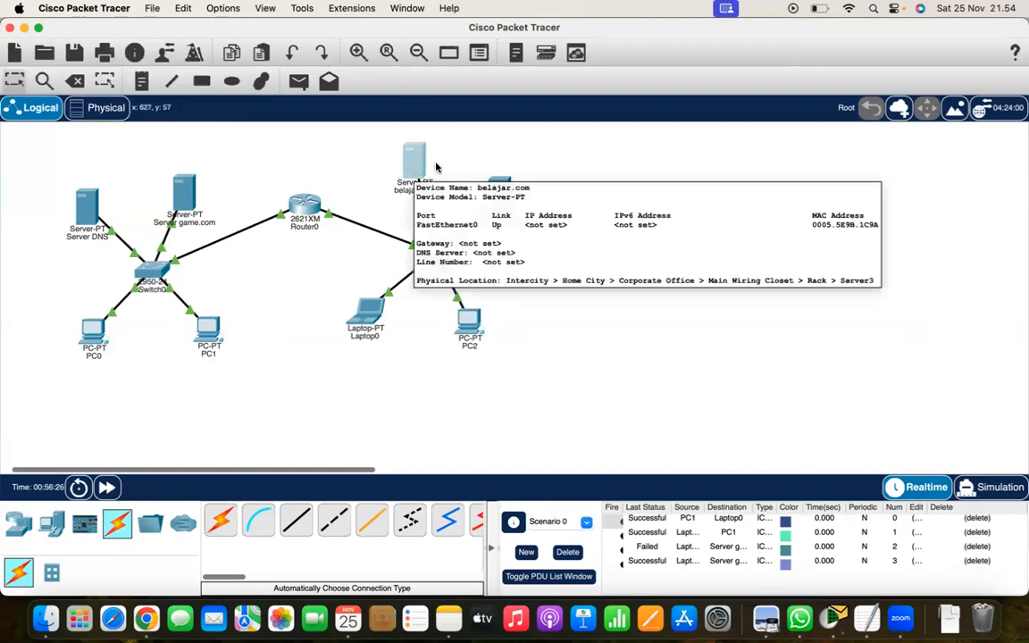
pyautogui.click(419, 158)
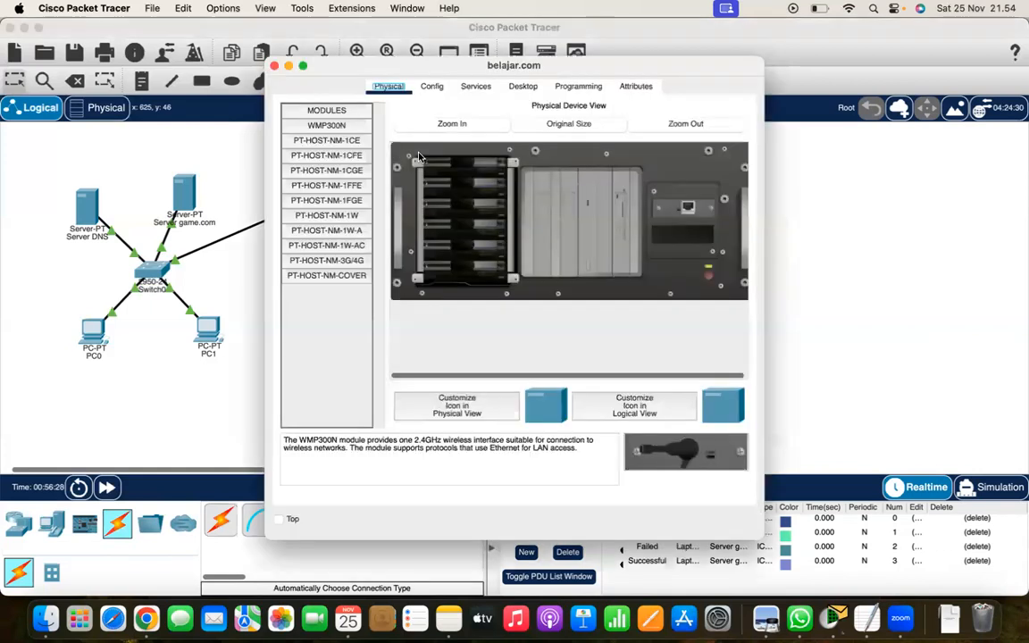
pyautogui.click(476, 87)
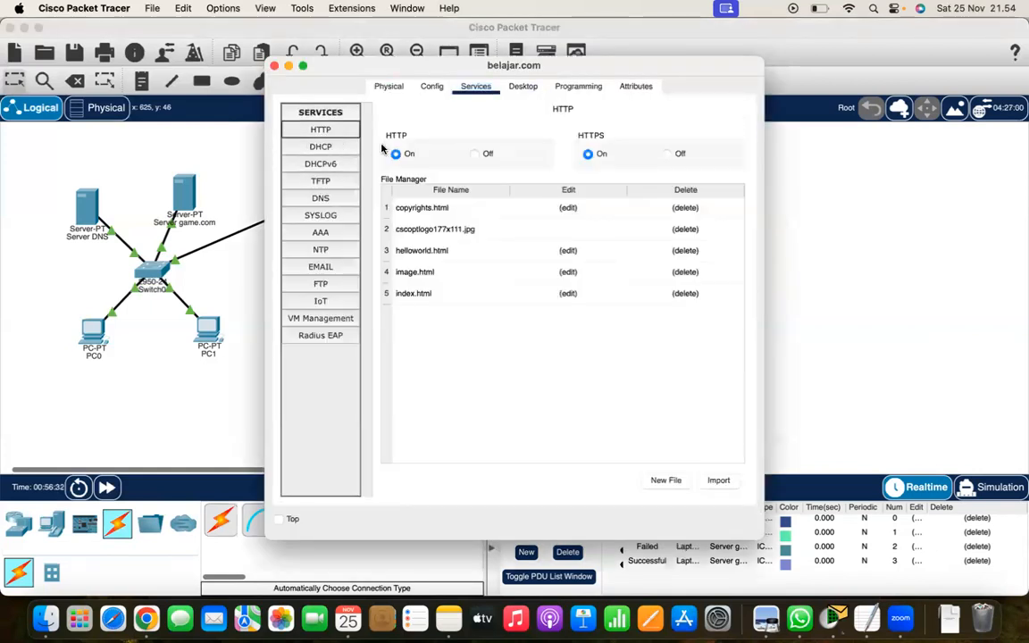
pyautogui.click(338, 133)
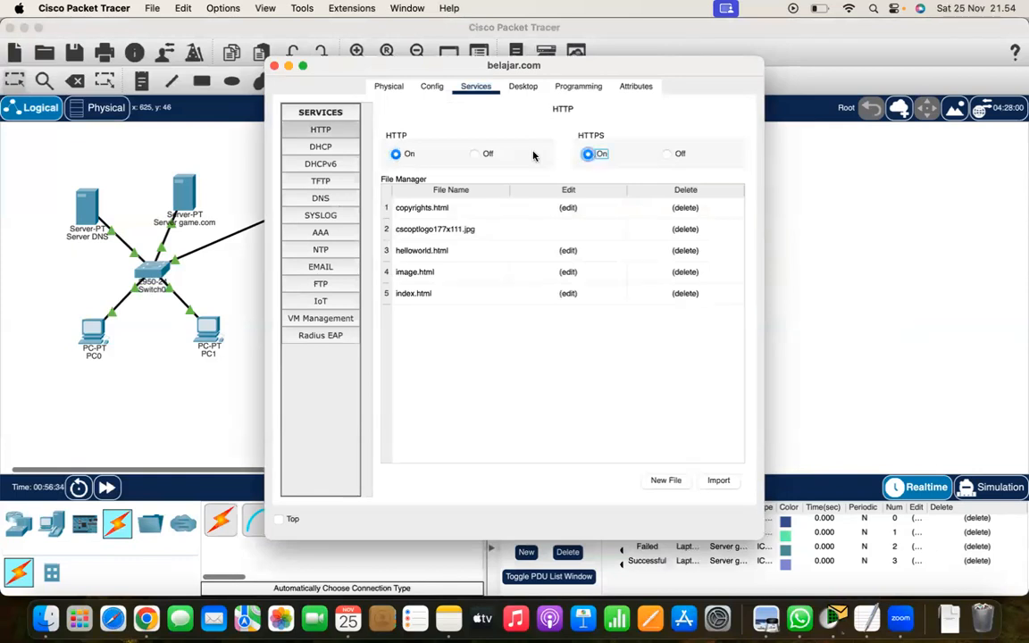
# Try DHCP addressing in the belajar.com server's IP configuration and return it to static
pyautogui.click(511, 87)
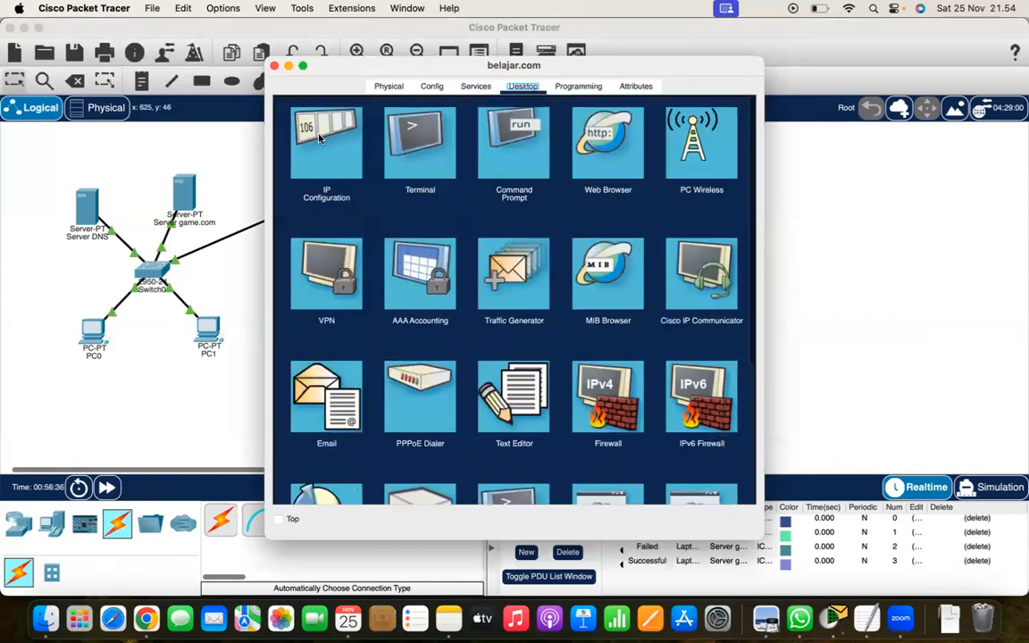
pyautogui.click(327, 134)
pyautogui.click(297, 152)
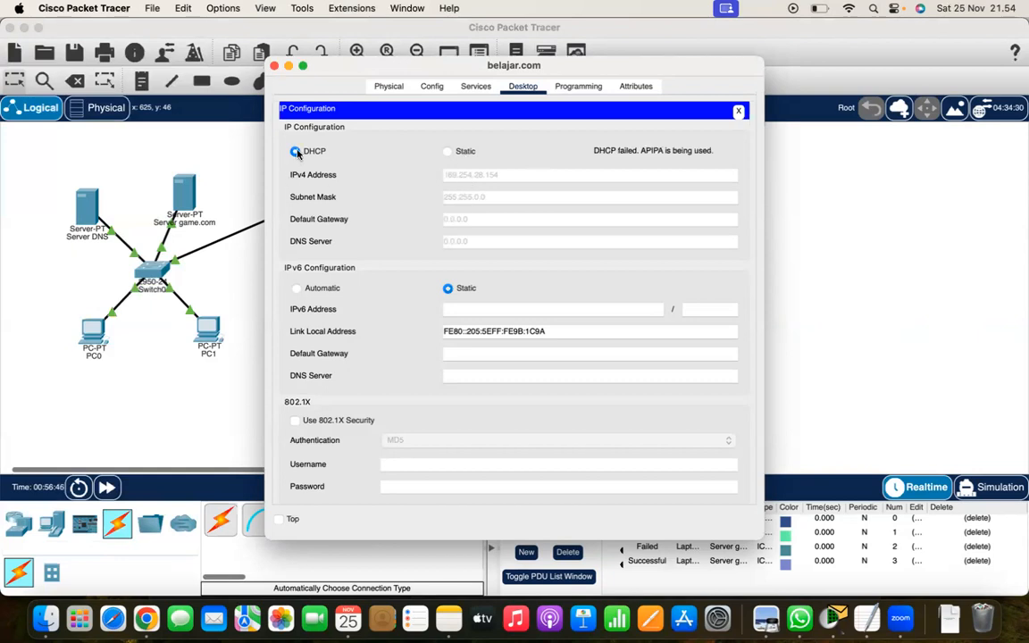
pyautogui.click(449, 152)
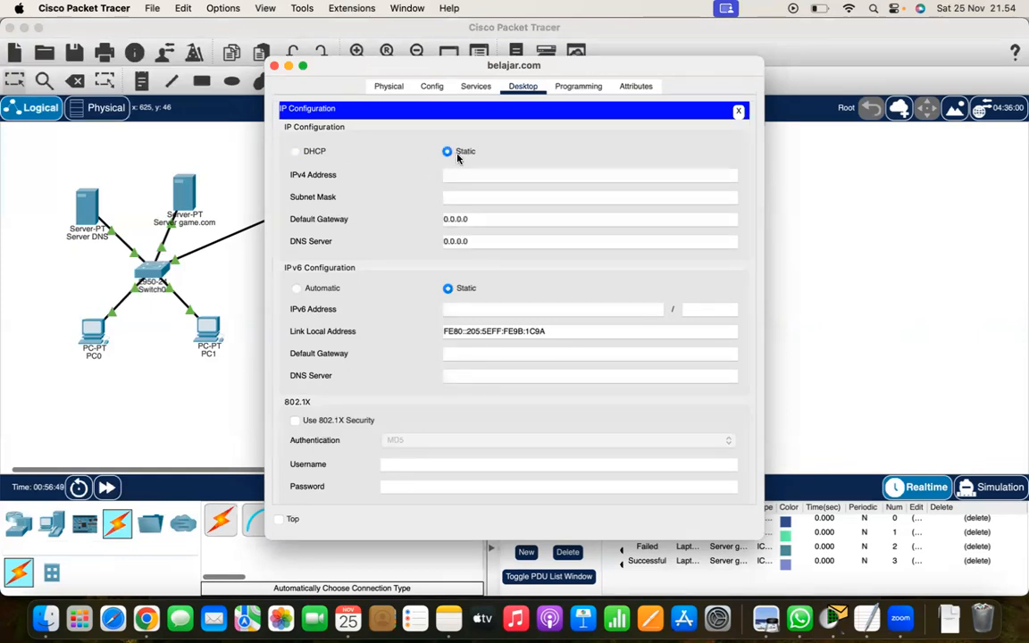
# Assign belajar.com the static IPv4 address 192.168.2.150, mask 255.255.255.0, gateway 192.168.2.254 and DNS server 192.168.1.200
pyautogui.moveTo(338, 67); pyautogui.dragTo(586, 104)
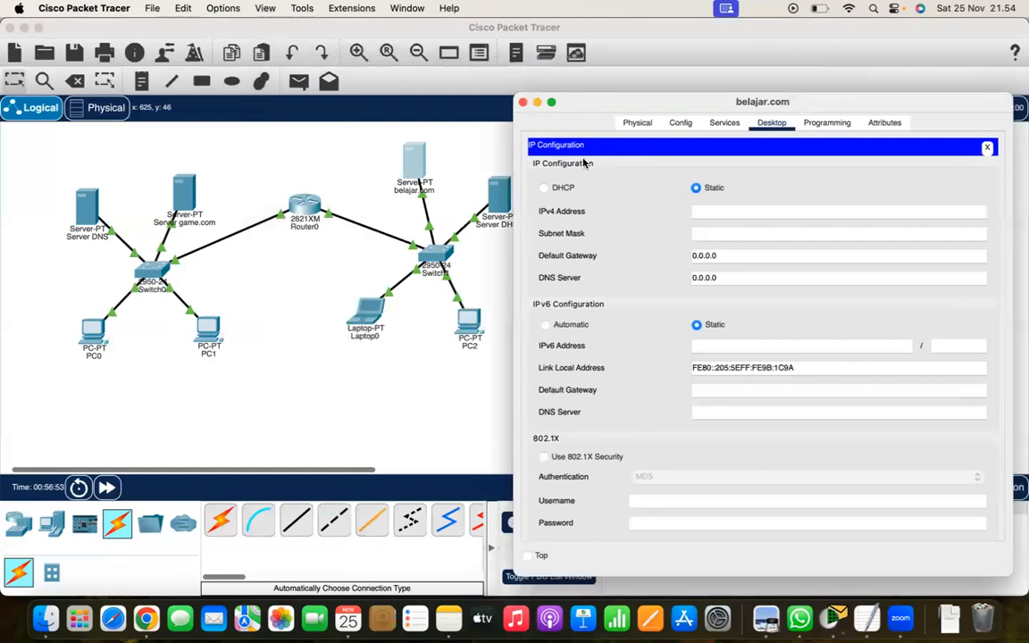
pyautogui.click(706, 207)
pyautogui.write('192.168.2.150')
pyautogui.click(715, 232)
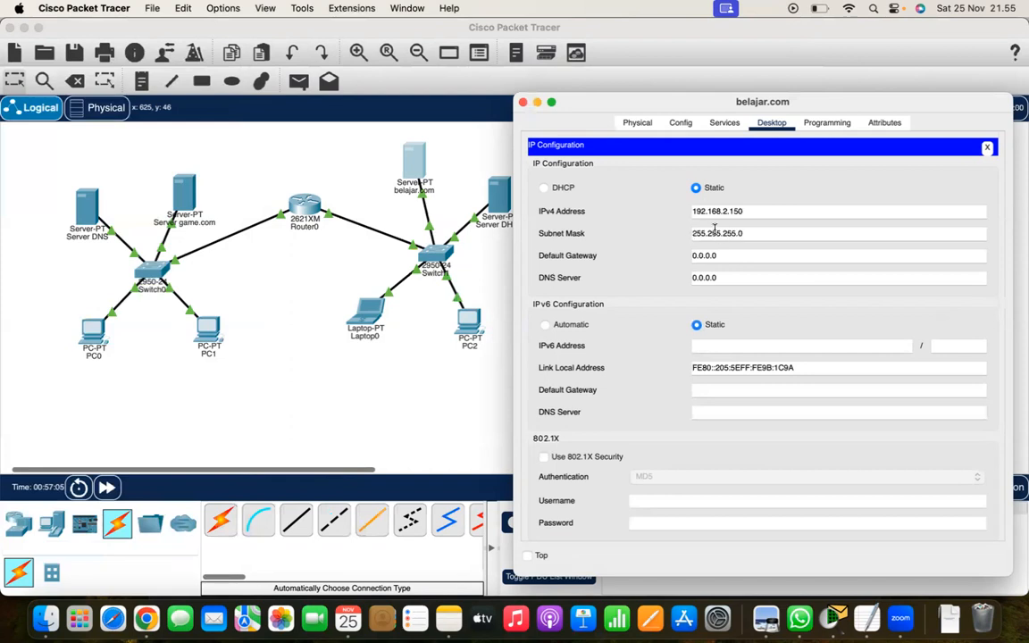
pyautogui.press('Tab')
pyautogui.write('192.168.2.254')
pyautogui.press('Tab')
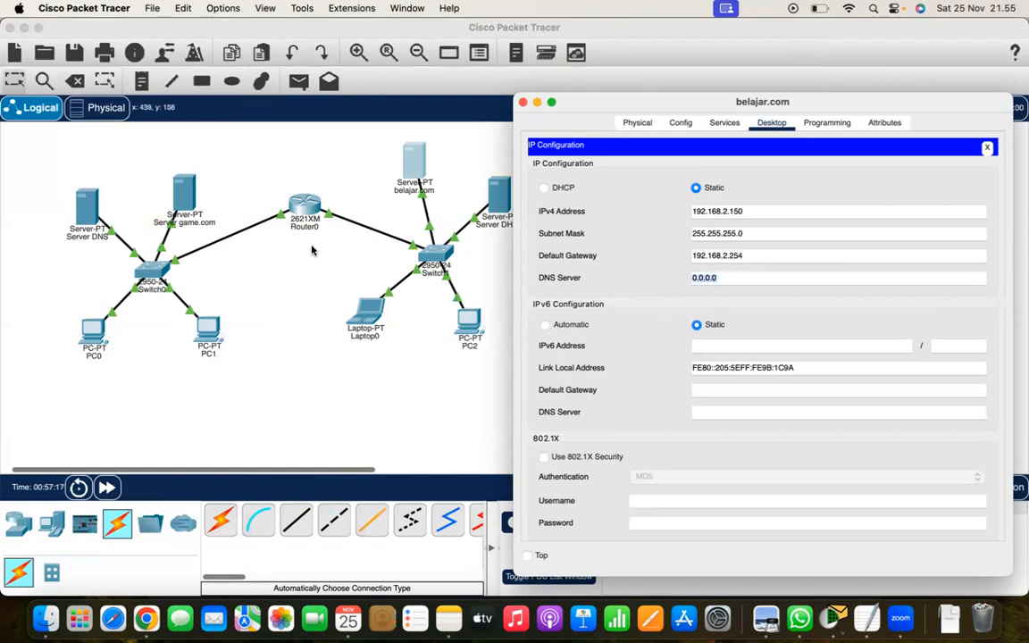
pyautogui.write('192.168')
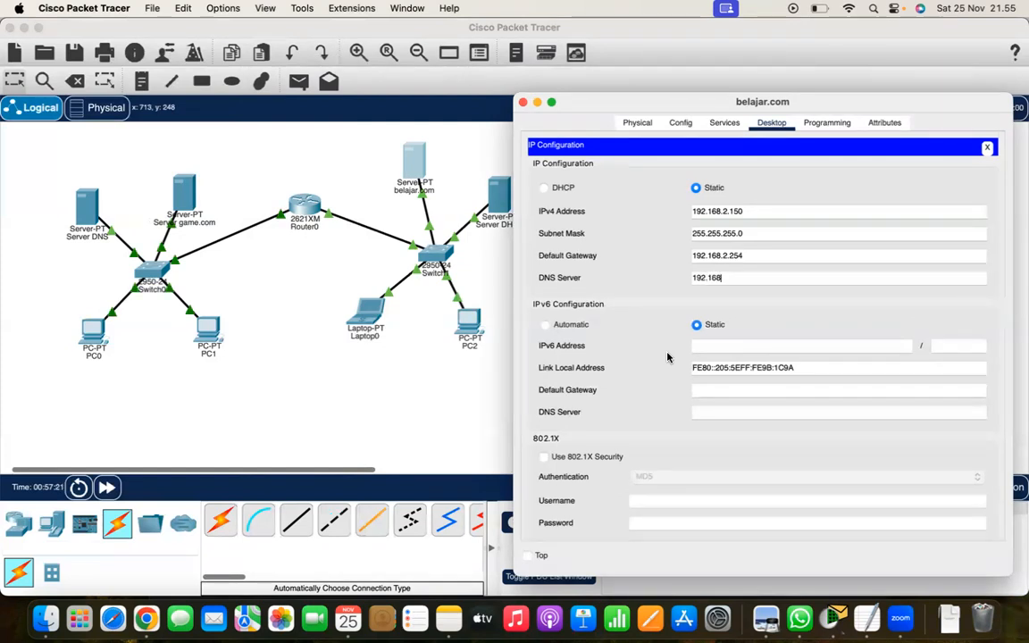
pyautogui.write('.1.200')
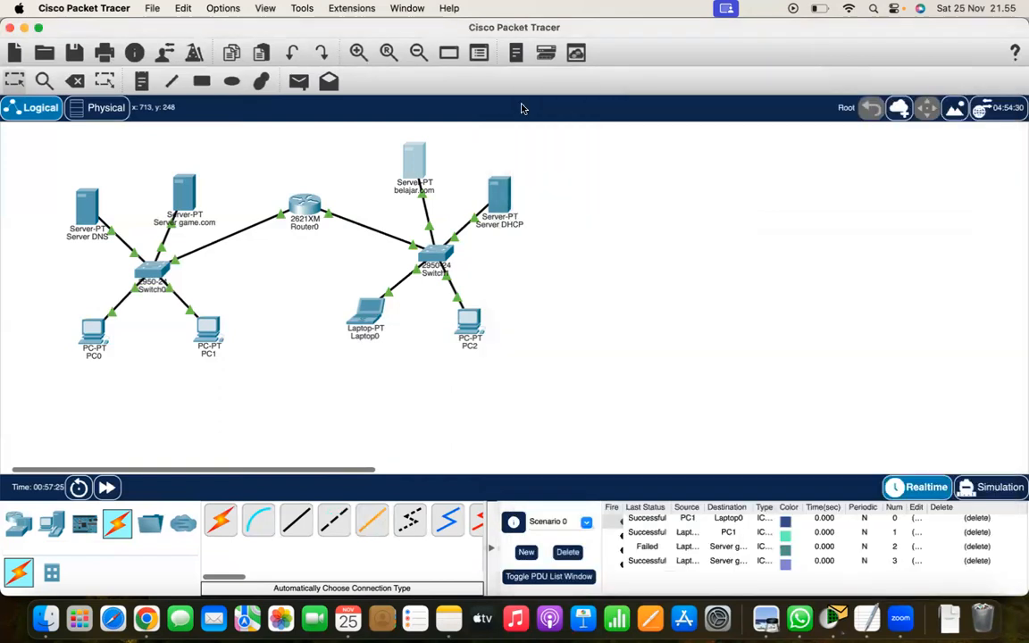
pyautogui.click(522, 101)
pyautogui.moveTo(417, 166)
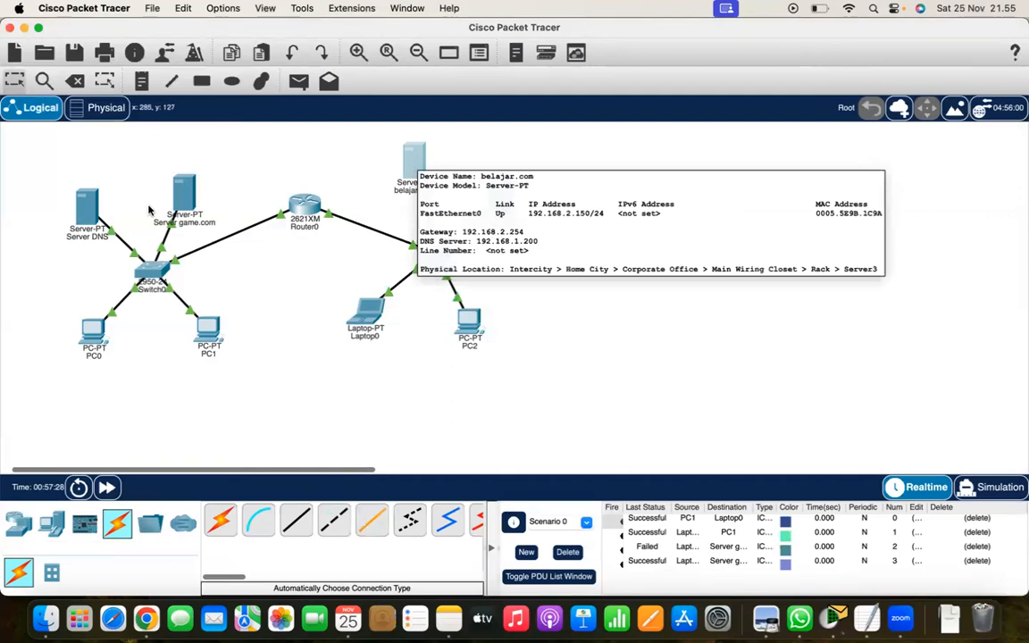
# Add an A record on Server DNS that maps belajar.com to 192.168.2.150
pyautogui.click(82, 193)
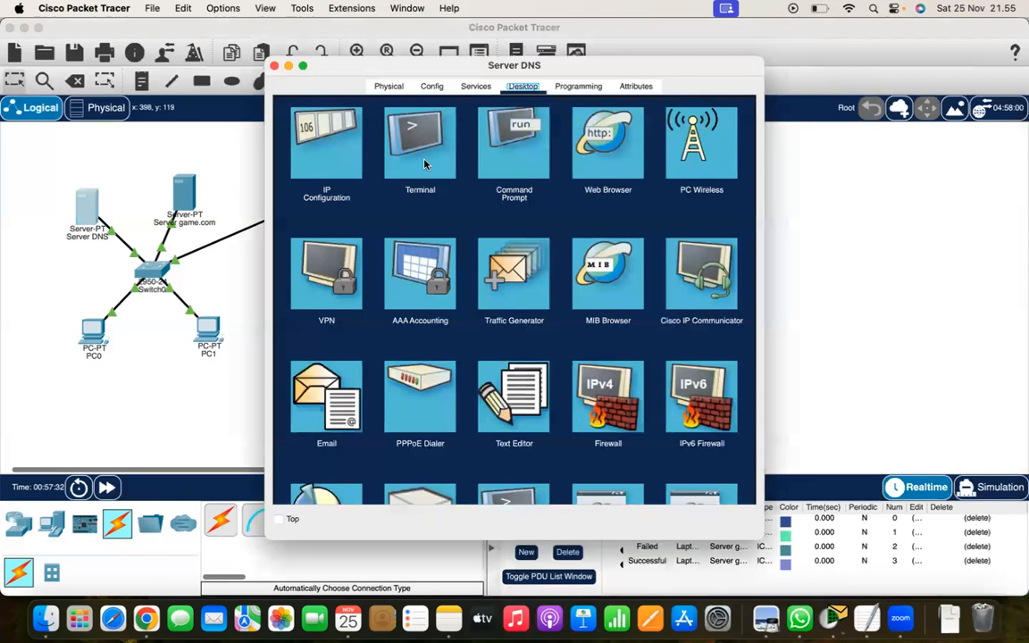
pyautogui.click(474, 88)
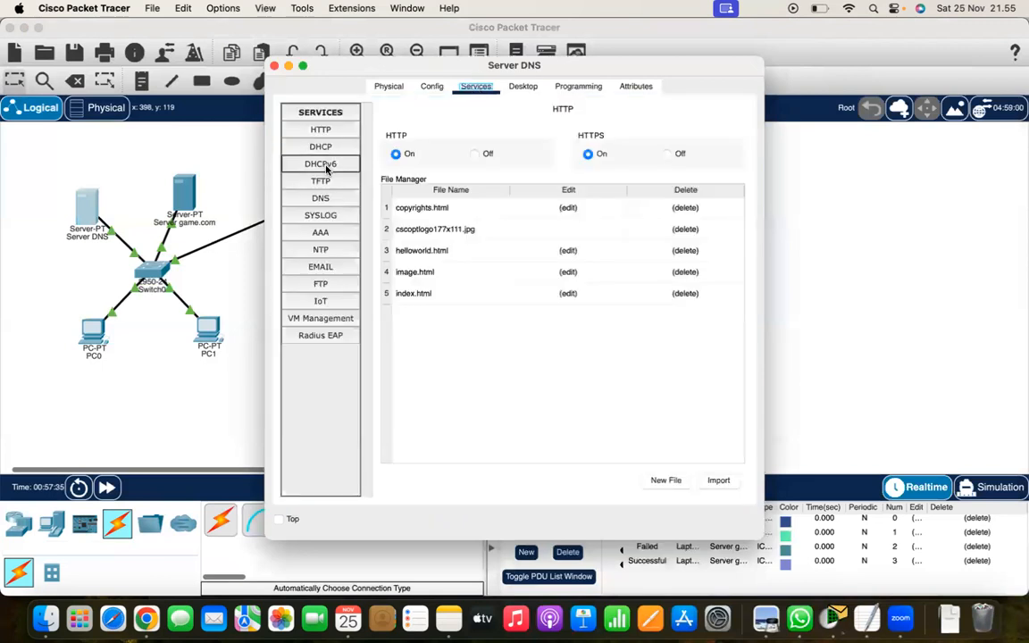
pyautogui.click(326, 200)
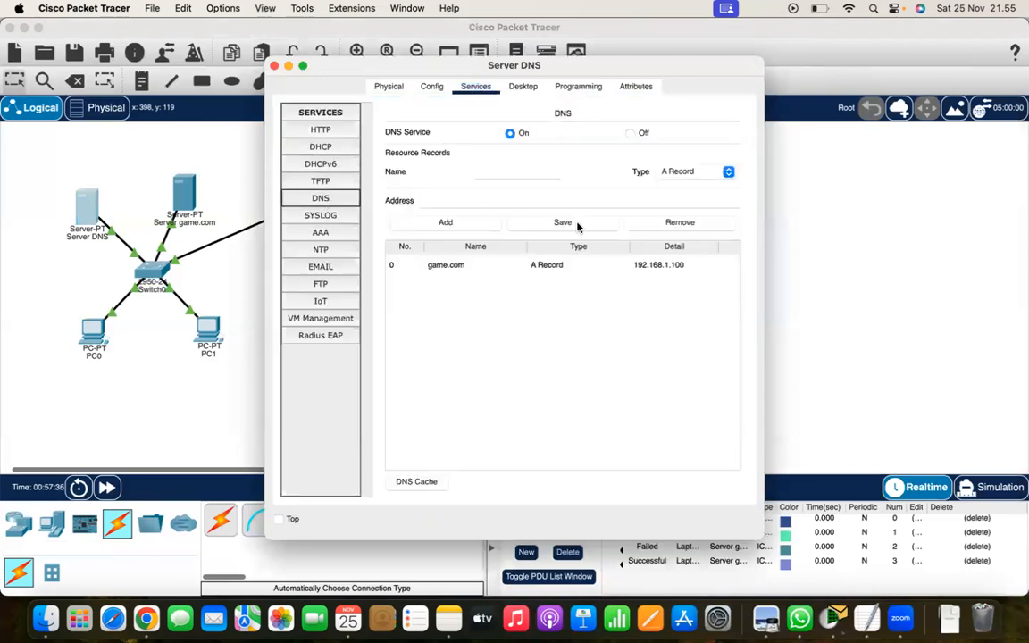
pyautogui.click(508, 171)
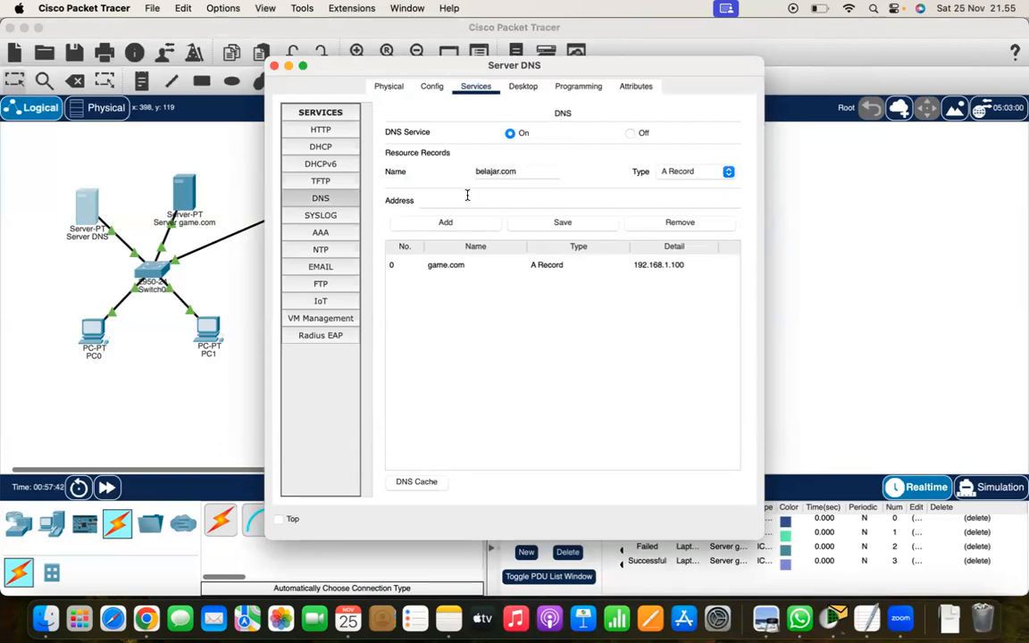
pyautogui.click(466, 196)
pyautogui.write('192.168.2.150')
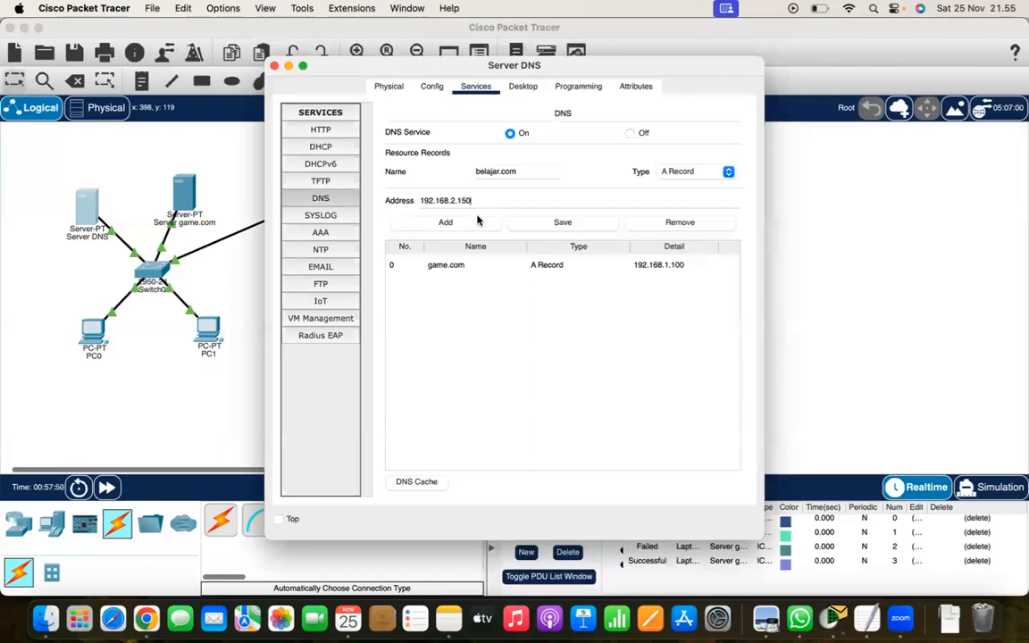
pyautogui.click(474, 223)
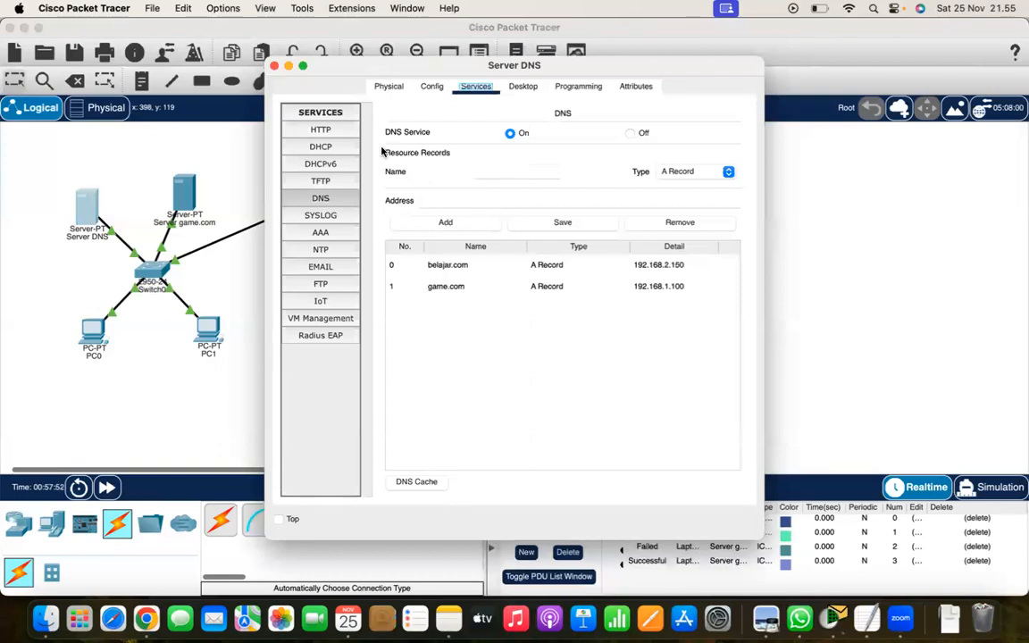
pyautogui.click(274, 69)
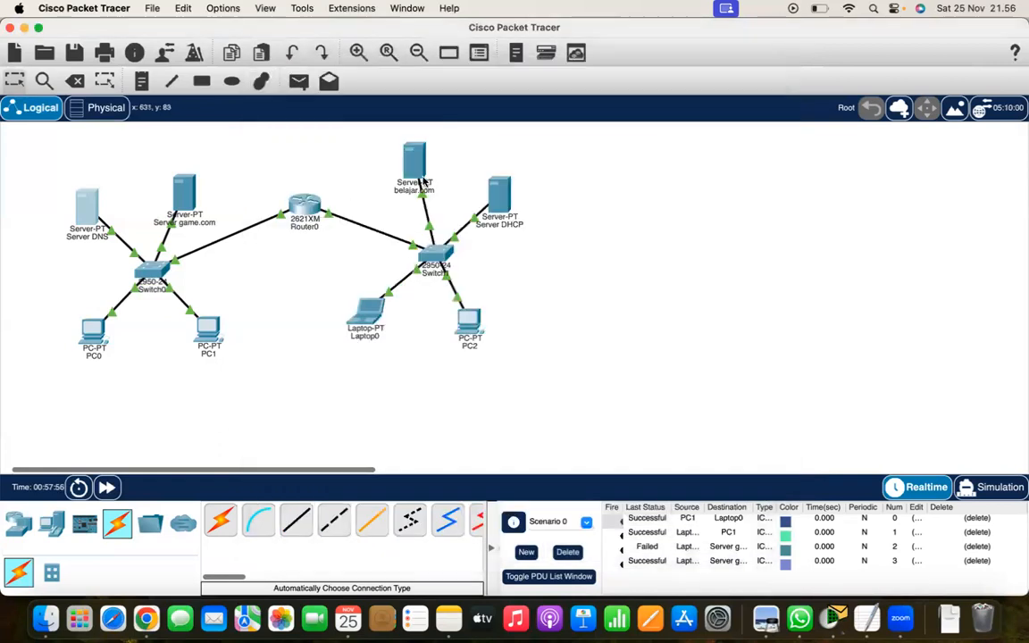
# Send a simple PDU from the belajar.com server to Server DNS to test connectivity
pyautogui.moveTo(415, 172)
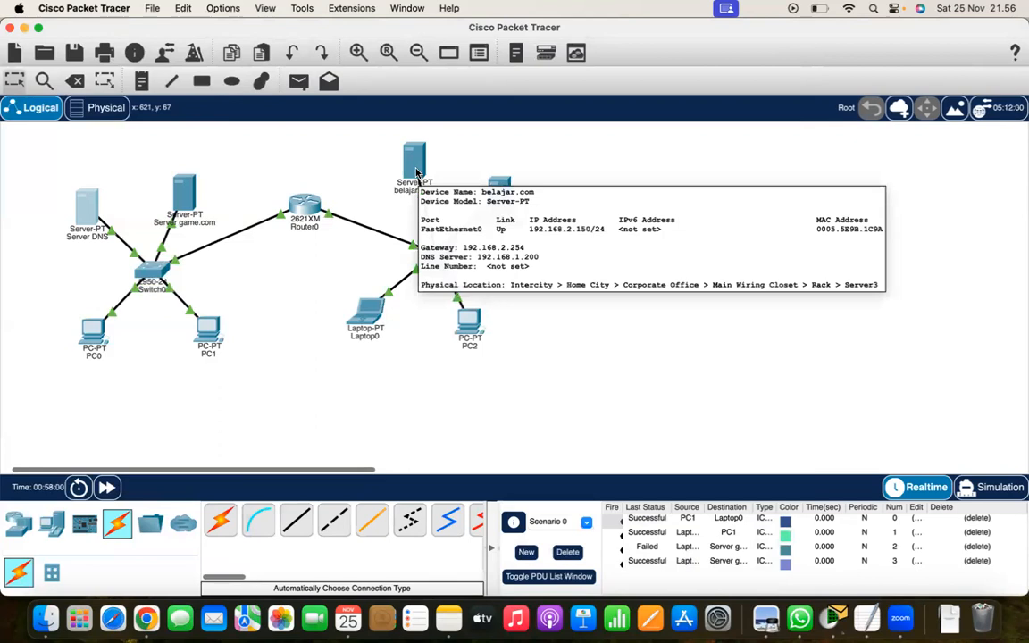
pyautogui.click(299, 82)
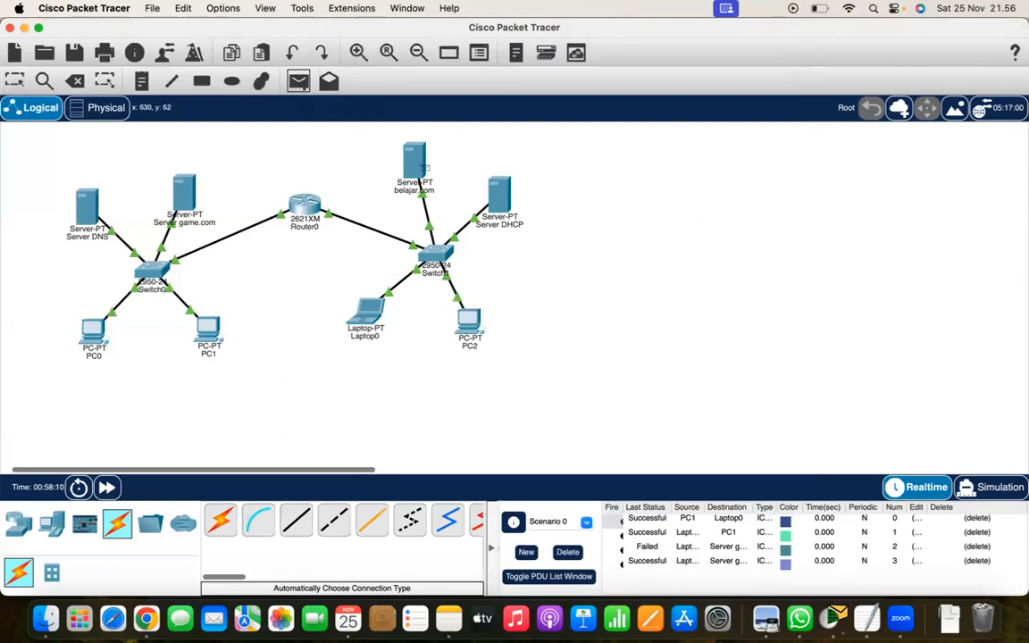
pyautogui.click(416, 163)
pyautogui.click(86, 204)
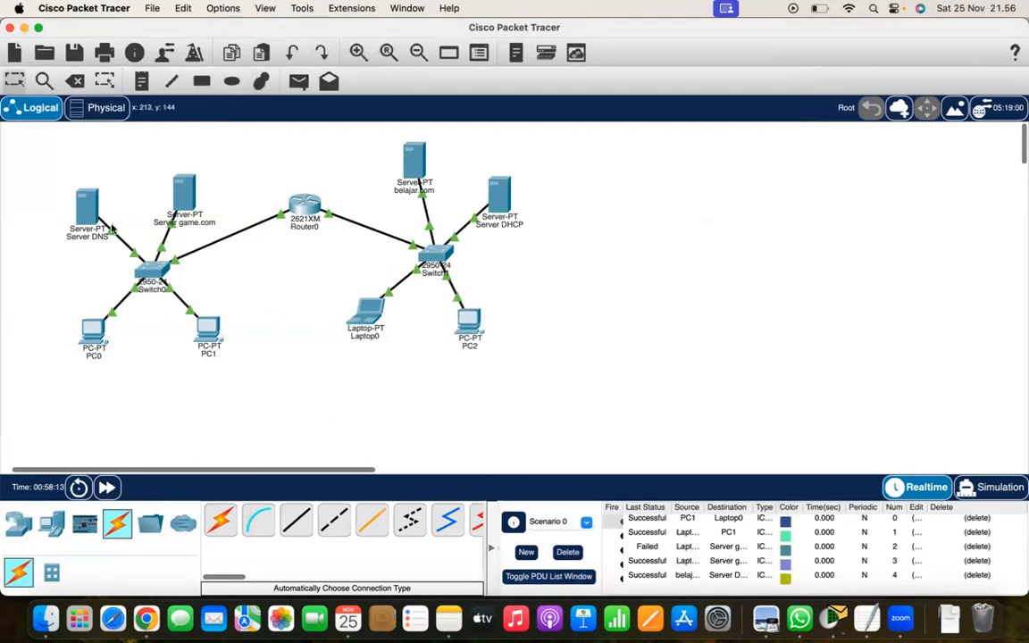
# Load belajar.com in Laptop0's web browser and close the laptop's window
pyautogui.scroll(-2, 611, 365)
pyautogui.scroll(2, 611, 364)
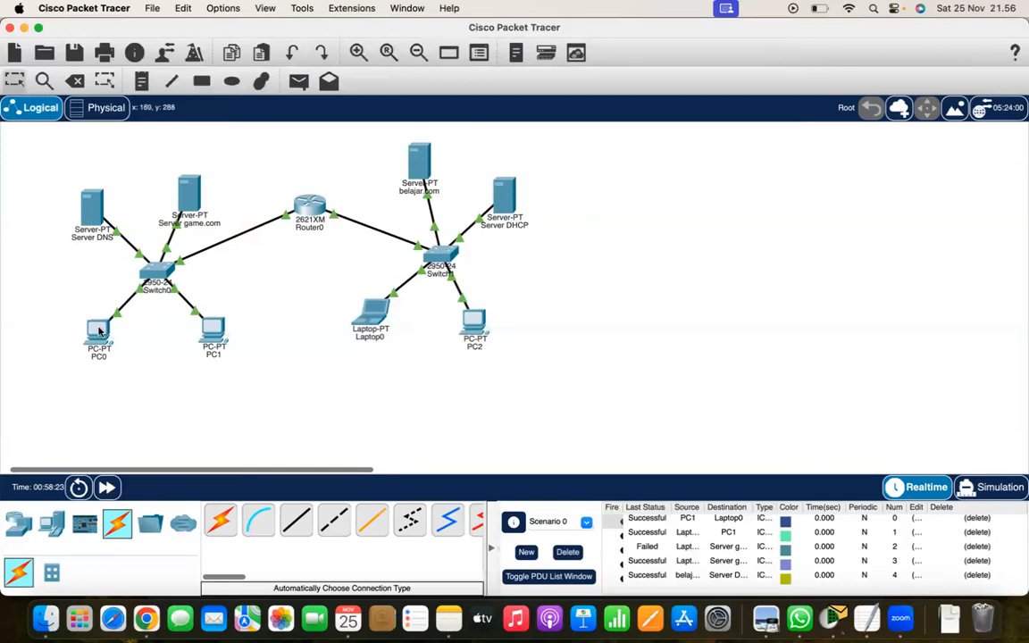
pyautogui.moveTo(100, 341)
pyautogui.click(380, 320)
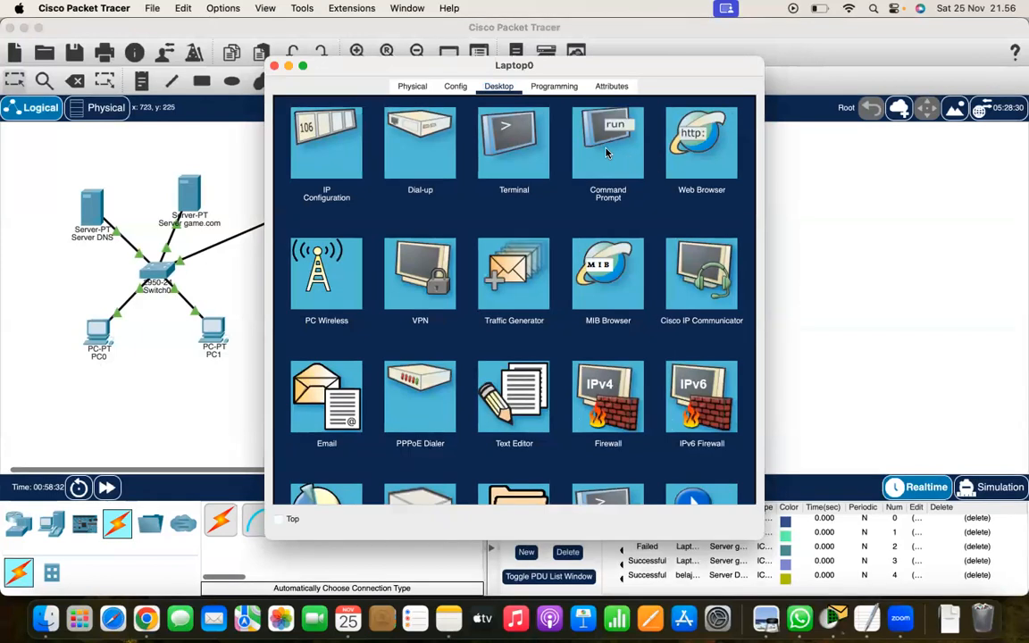
pyautogui.click(697, 147)
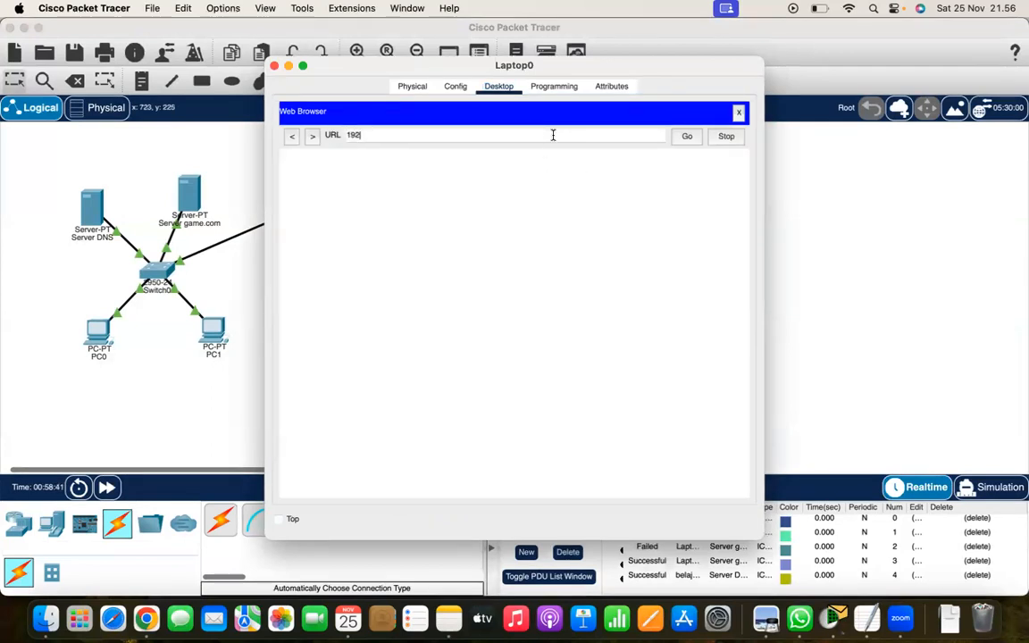
pyautogui.press('BackSpace')
pyautogui.press('BackSpace')
pyautogui.write('belajar.com')
pyautogui.press('Return')
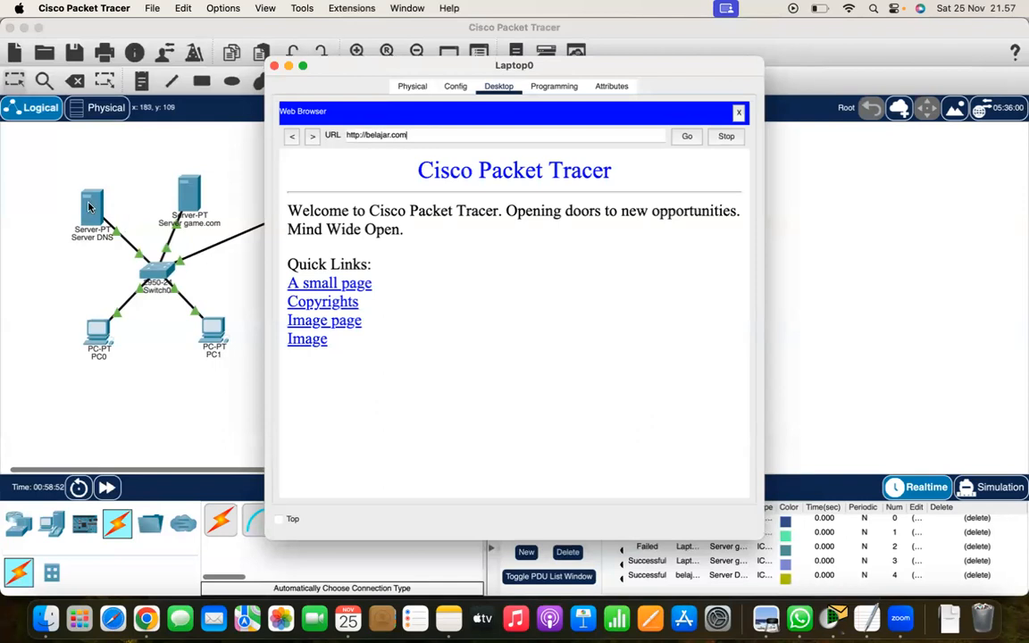
pyautogui.click(275, 67)
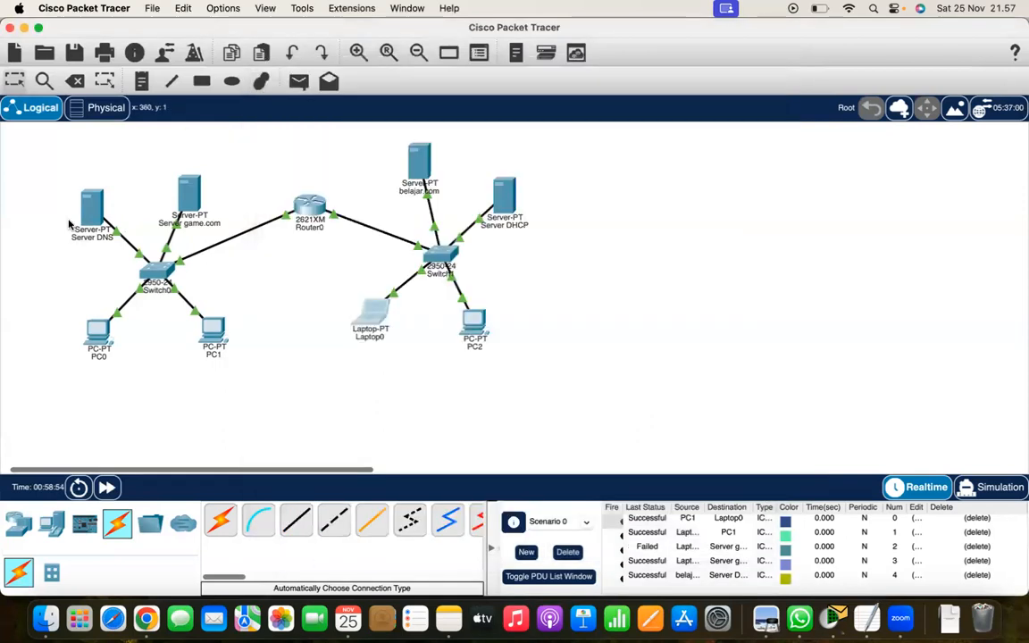
# Load belajar.com in PC0's web browser, with the window moved off the topology, and close it
pyautogui.click(99, 334)
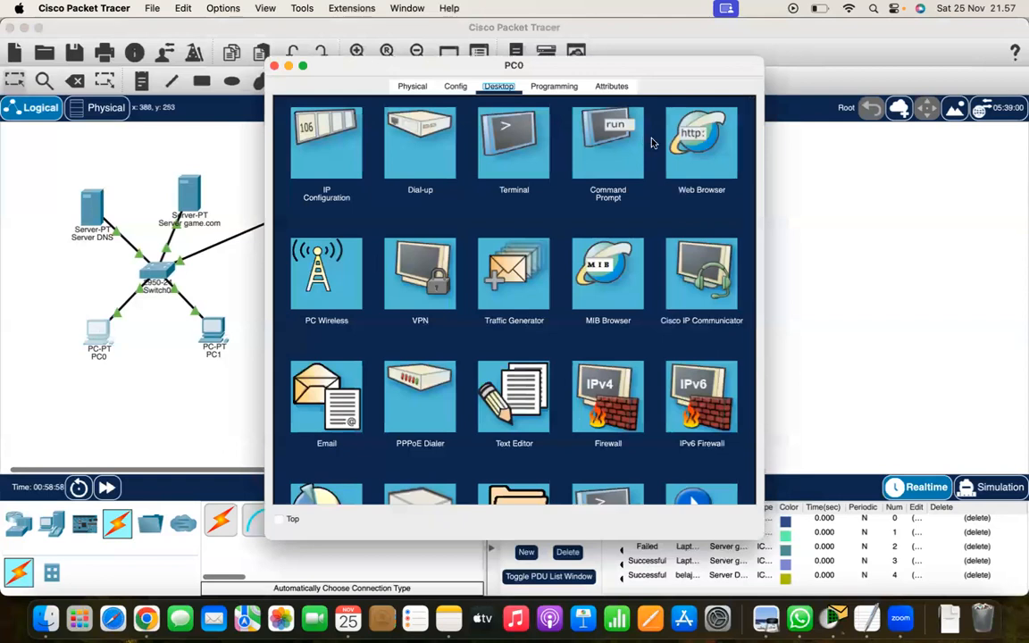
pyautogui.moveTo(552, 57); pyautogui.dragTo(747, 115)
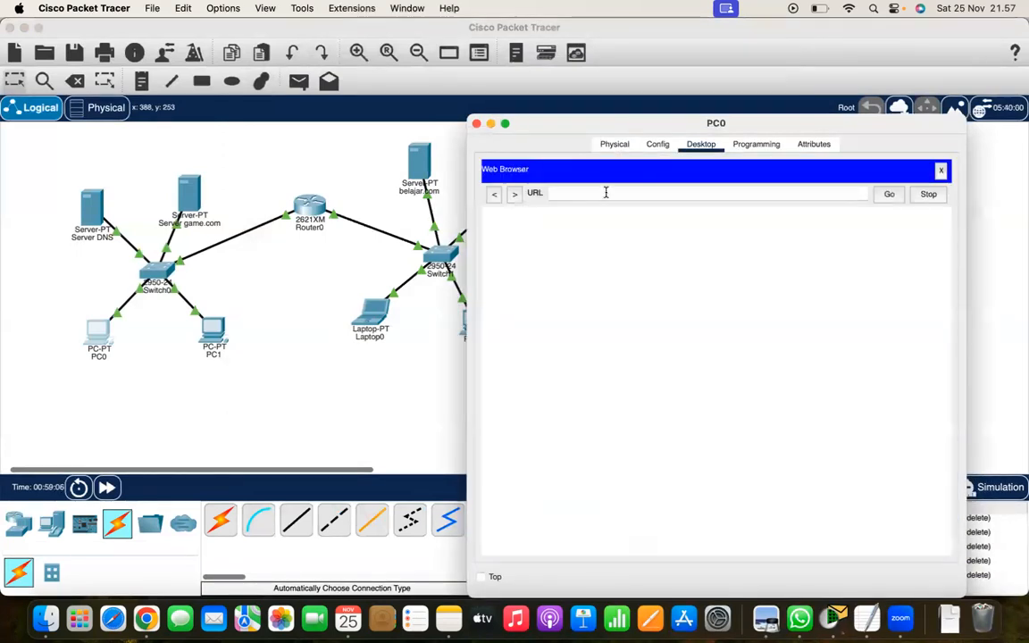
pyautogui.write('lajar.com')
pyautogui.press('Return')
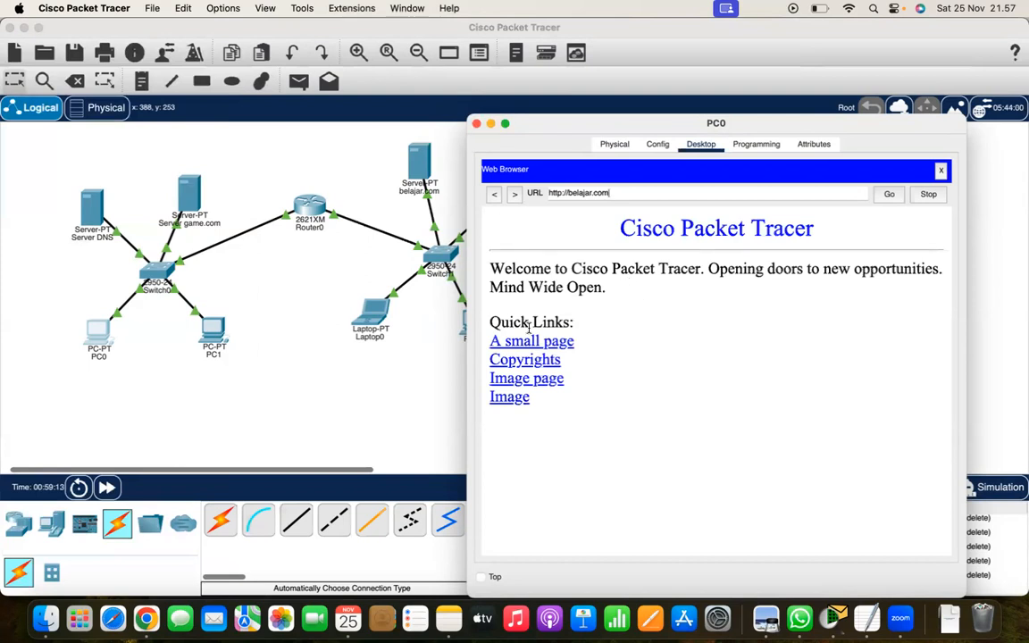
pyautogui.click(476, 123)
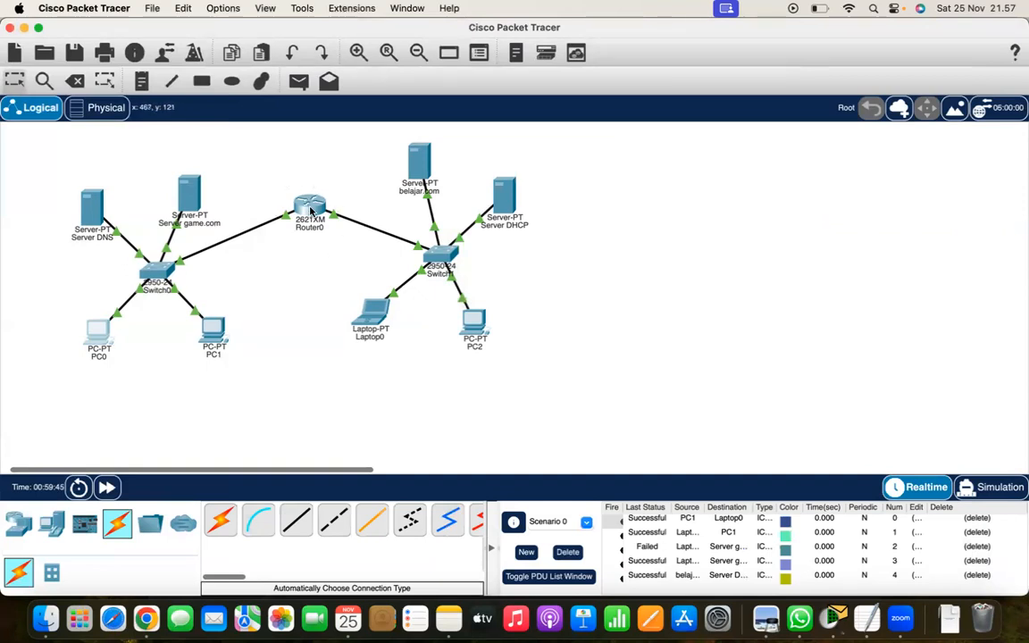
pyautogui.scroll(-2, 326, 276)
pyautogui.scroll(2, 350, 304)
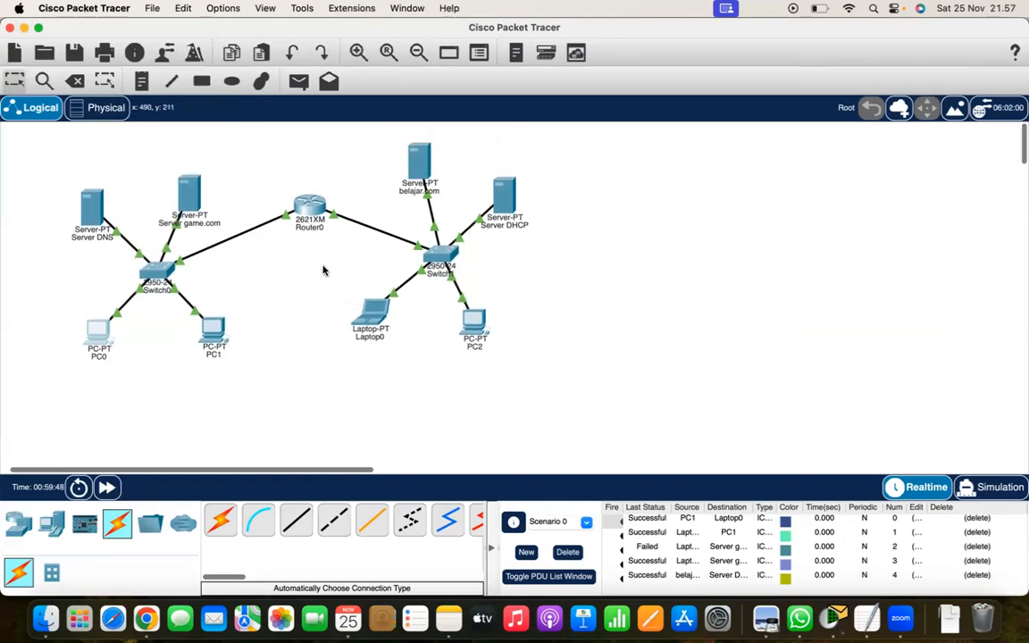